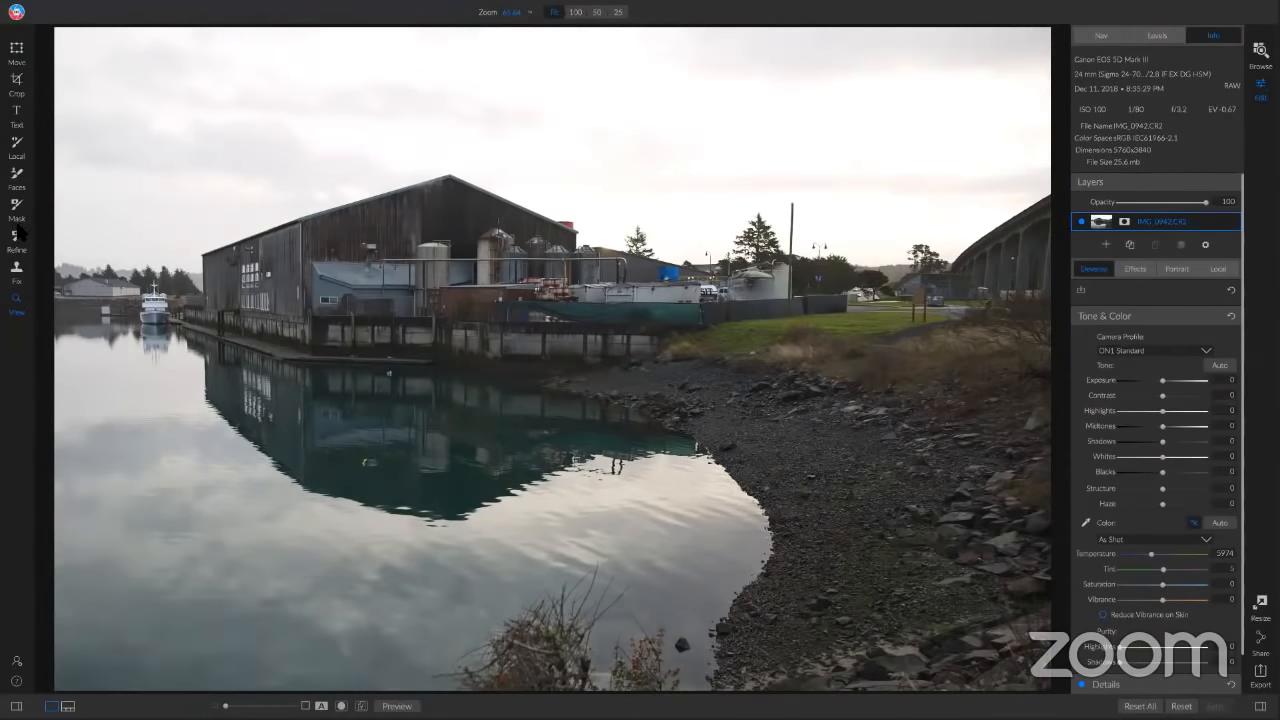
Activate the Masking Brush and resize it to 700
{"action": "left_click", "coordinate": [15, 208]}
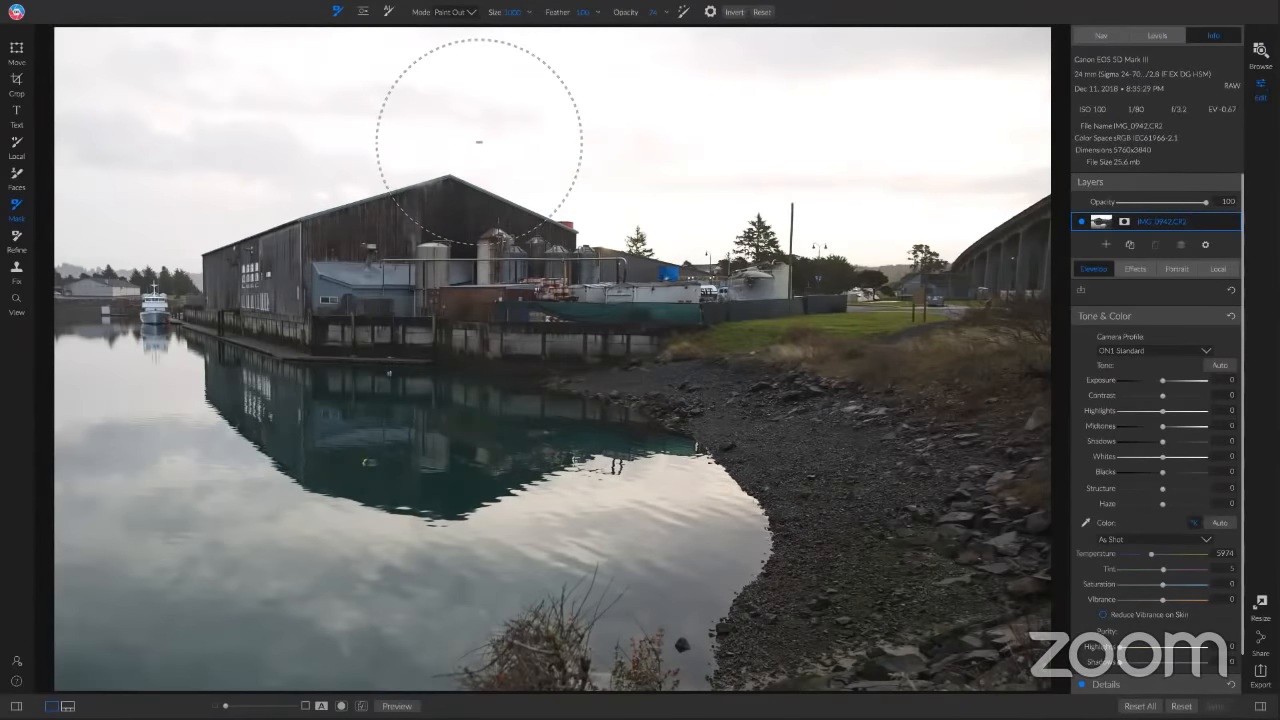
{"action": "key", "text": "bracketleft"}
{"action": "key", "text": "bracketleft"}
{"action": "key", "text": "bracketleft"}
{"action": "key", "text": "bracketleft"}
{"action": "key", "text": "bracketleft"}
{"action": "key", "text": "bracketleft"}
{"action": "key", "text": "bracketleft"}
{"action": "key", "text": "bracketright"}
{"action": "key", "text": "bracketright"}
{"action": "key", "text": "bracketright"}
{"action": "key", "text": "bracketright"}
{"action": "key", "text": "bracketright"}
{"action": "key", "text": "bracketright"}
{"action": "key", "text": "bracketright"}
{"action": "key", "text": "bracketright"}
{"action": "key", "text": "bracketleft"}
{"action": "key", "text": "bracketleft"}
{"action": "key", "text": "bracketleft"}
{"action": "key", "text": "bracketleft"}
{"action": "key", "text": "bracketleft"}
{"action": "key", "text": "bracketleft"}
{"action": "key", "text": "bracketright"}
{"action": "key", "text": "bracketright"}
{"action": "key", "text": "bracketleft"}
{"action": "key", "text": "bracketleft"}
{"action": "left_click_drag", "start_coordinate": [506, 22], "coordinate": [503, 22]}
Set the Masking Brush to Paint Out mode with feather 100 and opacity 100
{"action": "left_click", "coordinate": [454, 11]}
{"action": "left_click", "coordinate": [452, 26]}
{"action": "key", "text": "x"}
{"action": "key", "text": "x"}
{"action": "key", "text": "x"}
{"action": "left_click_drag", "start_coordinate": [547, 13], "coordinate": [483, 14]}
{"action": "left_click_drag", "start_coordinate": [566, 20], "coordinate": [652, 22]}
{"action": "key", "text": "x"}
Paint out a band across the full width of the upper sky and display the layer's mask in black and white
{"action": "mouse_move", "coordinate": [951, 94]}
{"action": "left_mouse_down"}
{"action": "mouse_move", "coordinate": [914, 77]}
{"action": "mouse_move", "coordinate": [791, 87]}
{"action": "mouse_move", "coordinate": [434, 60]}
{"action": "mouse_move", "coordinate": [470, 65]}
{"action": "left_mouse_up"}
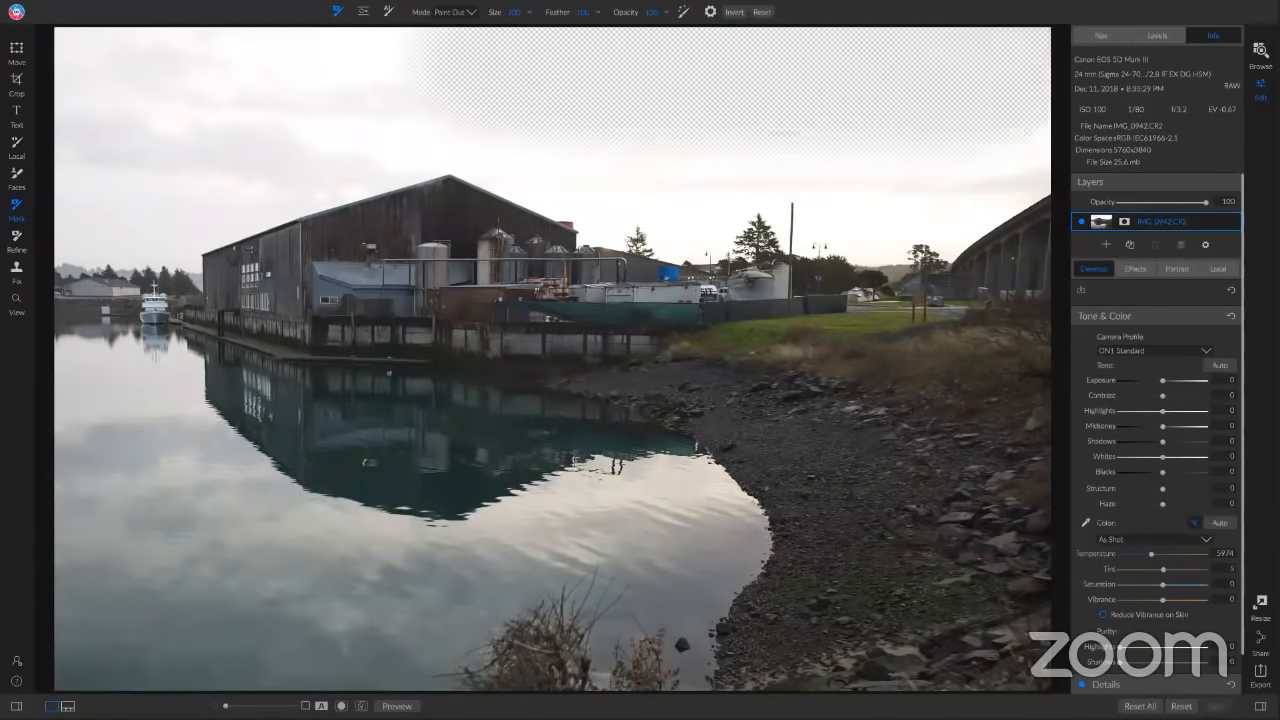
{"action": "left_click_drag", "start_coordinate": [206, 51], "coordinate": [254, 49]}
{"action": "mouse_move", "coordinate": [205, 88]}
{"action": "left_mouse_down"}
{"action": "mouse_move", "coordinate": [101, 122]}
{"action": "mouse_move", "coordinate": [515, 46]}
{"action": "mouse_move", "coordinate": [315, 42]}
{"action": "mouse_move", "coordinate": [87, 60]}
{"action": "left_mouse_up"}
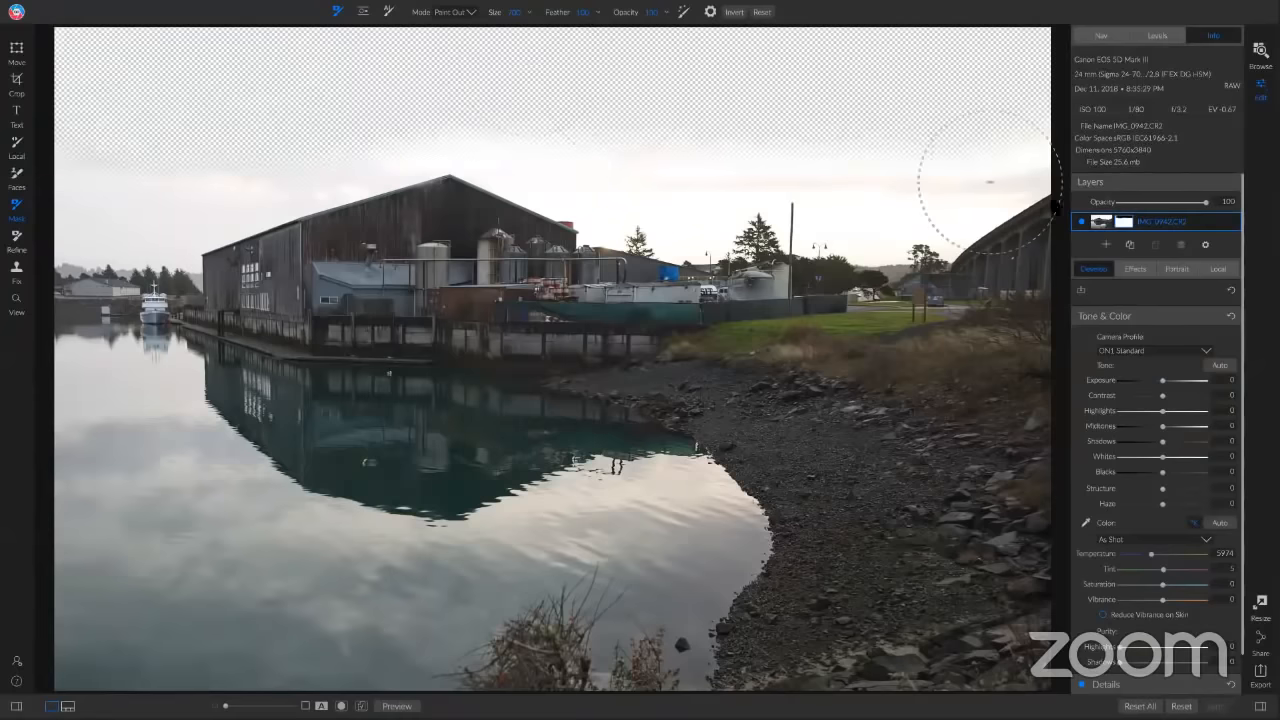
{"action": "left_click", "coordinate": [1126, 227]}
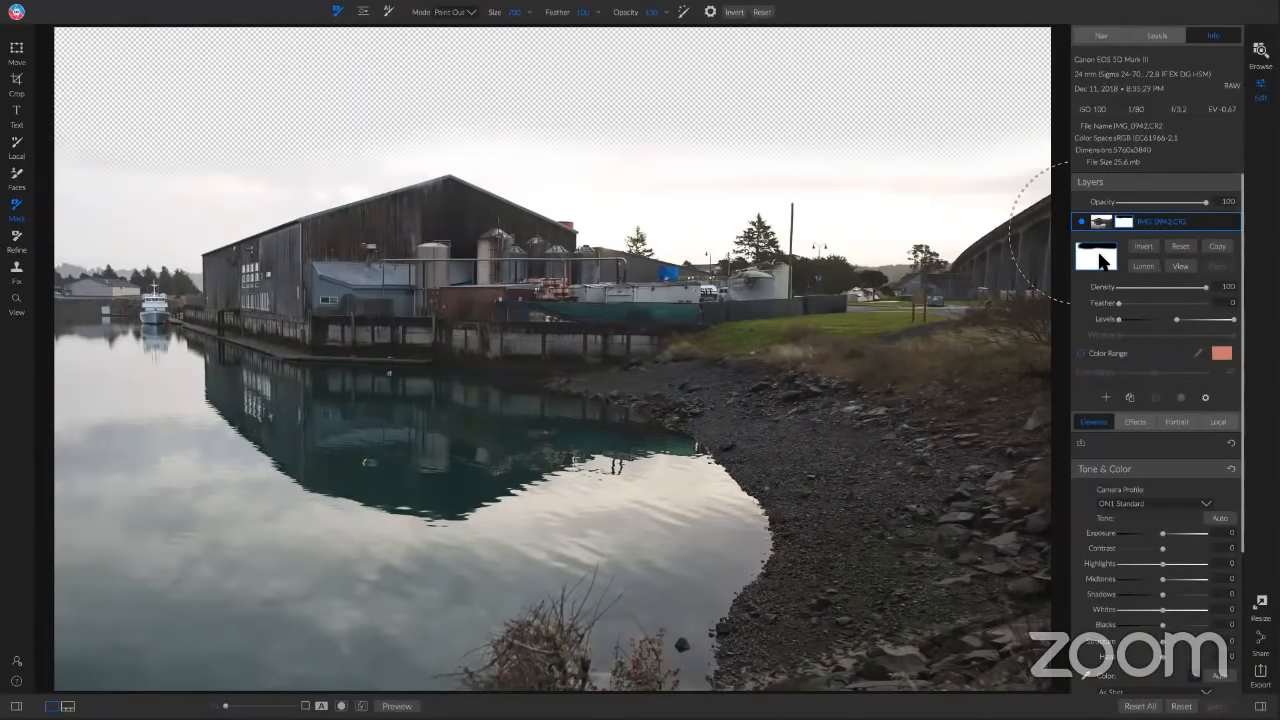
{"action": "left_click", "coordinate": [1180, 266]}
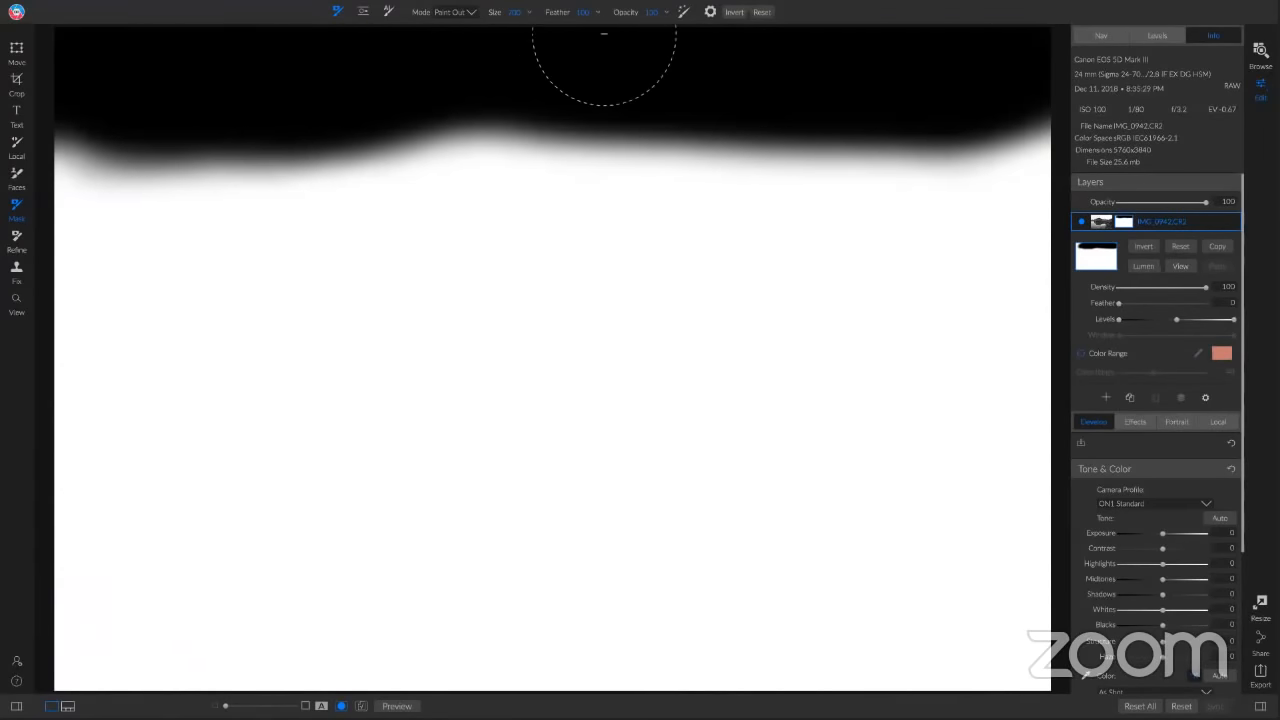
Lower the brush opacity to about half and paint a partially masked band across the photo just below the blacked-out sky
{"action": "mouse_move", "coordinate": [628, 2]}
{"action": "left_click_drag", "start_coordinate": [632, 20], "coordinate": [602, 20]}
{"action": "mouse_move", "coordinate": [71, 171]}
{"action": "left_mouse_down"}
{"action": "mouse_move", "coordinate": [464, 153]}
{"action": "mouse_move", "coordinate": [861, 168]}
{"action": "mouse_move", "coordinate": [1066, 147]}
{"action": "mouse_move", "coordinate": [689, 177]}
{"action": "mouse_move", "coordinate": [109, 143]}
{"action": "left_mouse_up"}
{"action": "left_click_drag", "start_coordinate": [945, 133], "coordinate": [1050, 150]}
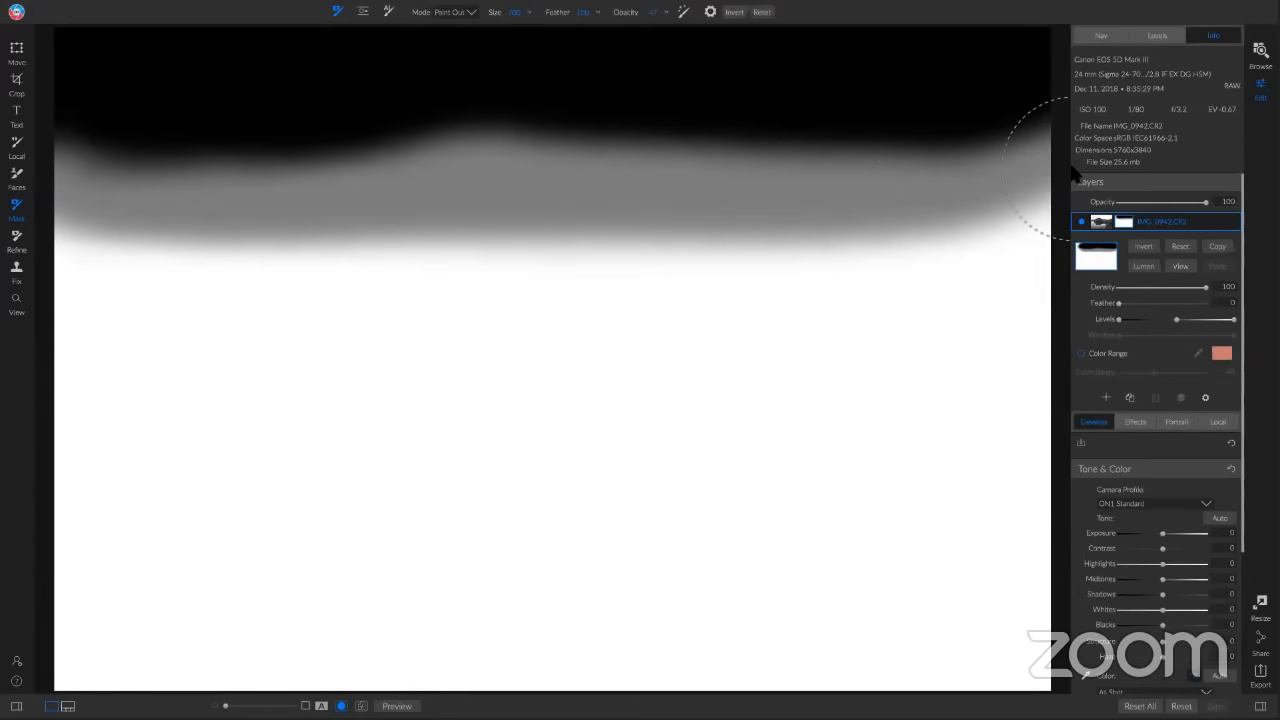
{"action": "mouse_move", "coordinate": [1072, 168]}
{"action": "left_mouse_down"}
{"action": "mouse_move", "coordinate": [994, 177]}
{"action": "mouse_move", "coordinate": [651, 143]}
{"action": "mouse_move", "coordinate": [323, 194]}
{"action": "mouse_move", "coordinate": [3, 178]}
{"action": "mouse_move", "coordinate": [427, 151]}
{"action": "mouse_move", "coordinate": [969, 144]}
{"action": "mouse_move", "coordinate": [1022, 158]}
{"action": "left_mouse_up"}
Reset the photo layer's mask and return from the mask view to the normal image
{"action": "left_click", "coordinate": [1181, 247]}
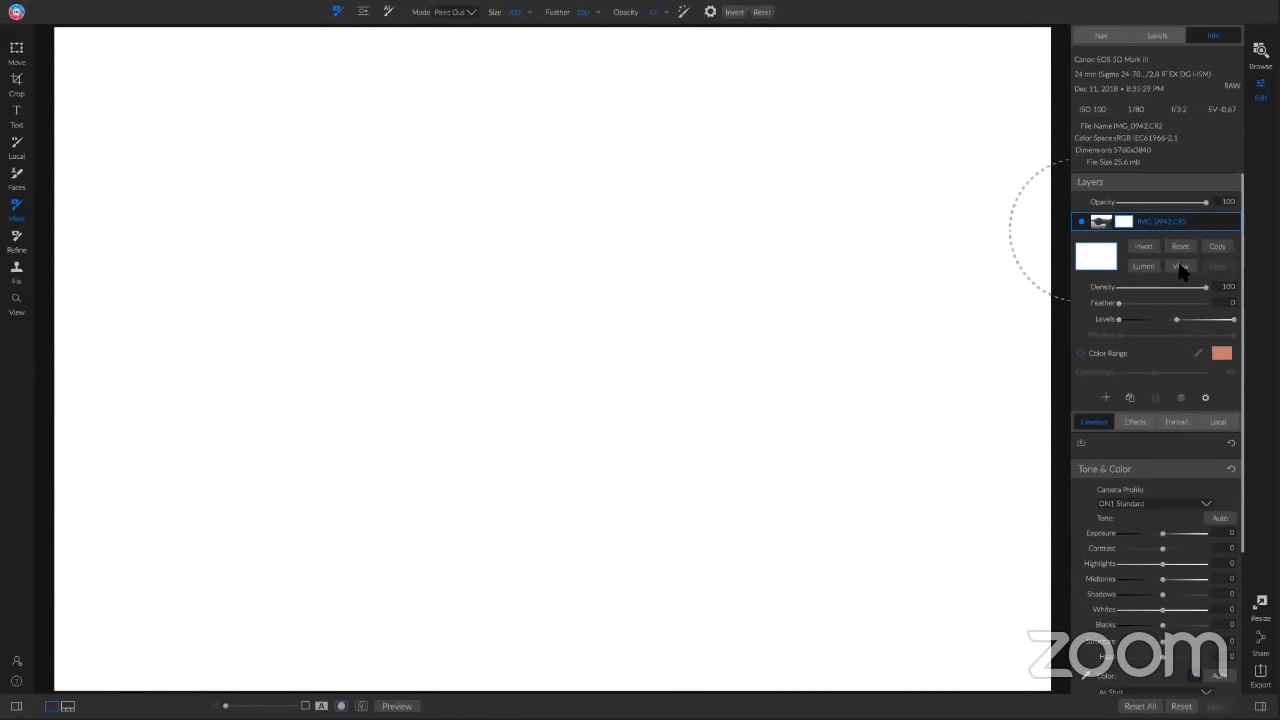
{"action": "left_click", "coordinate": [1181, 268]}
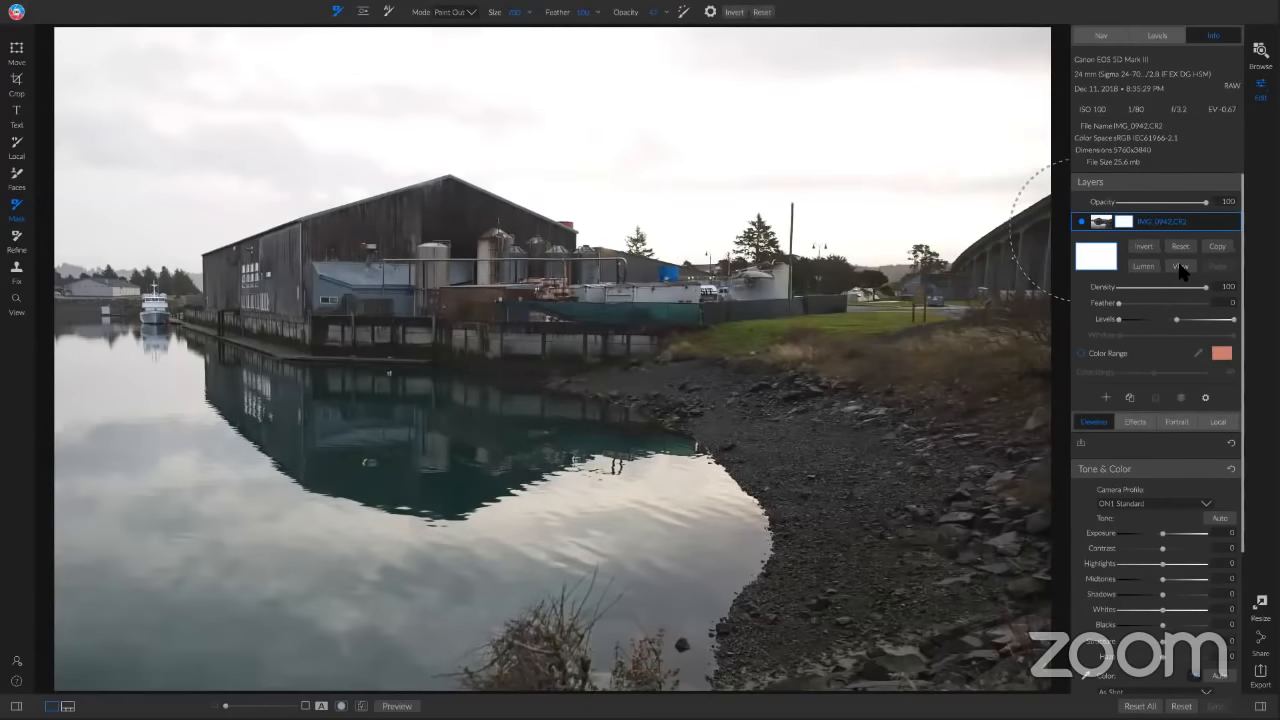
Start adding a new image layer and open the Skies folder under Backgrounds in the ON1 Extras
{"action": "left_click", "coordinate": [1106, 398]}
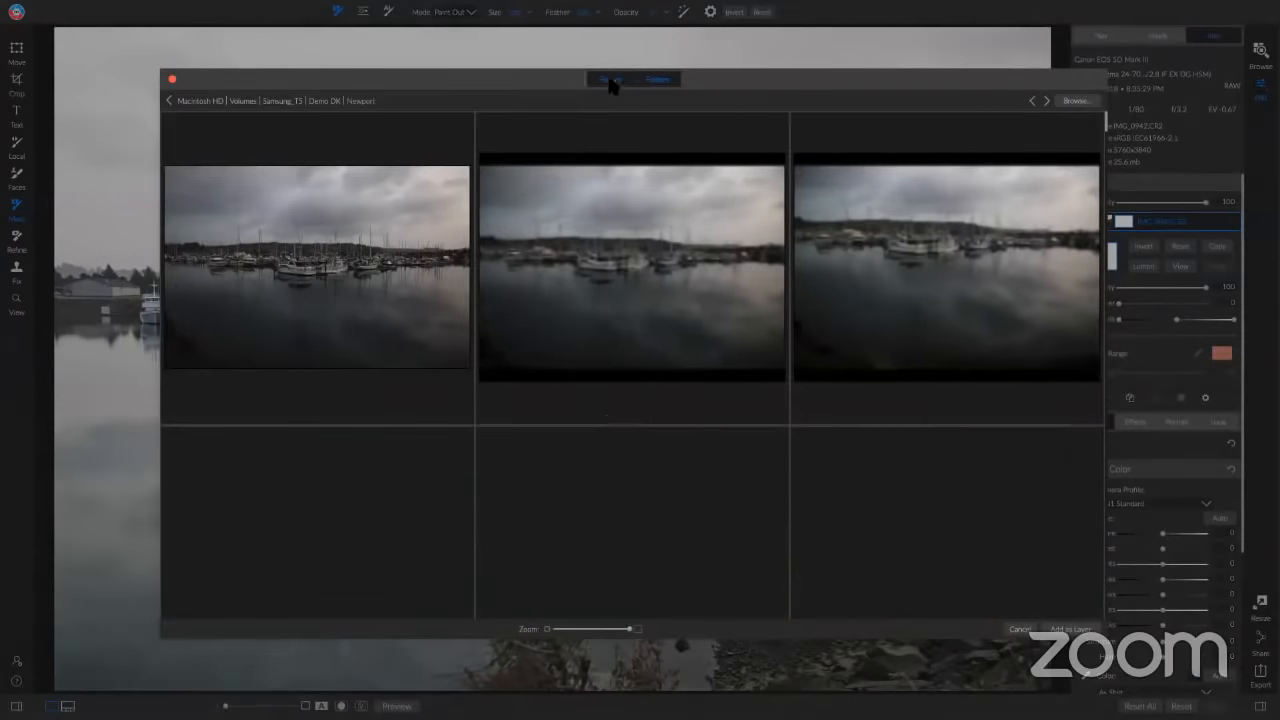
{"action": "left_click", "coordinate": [610, 80]}
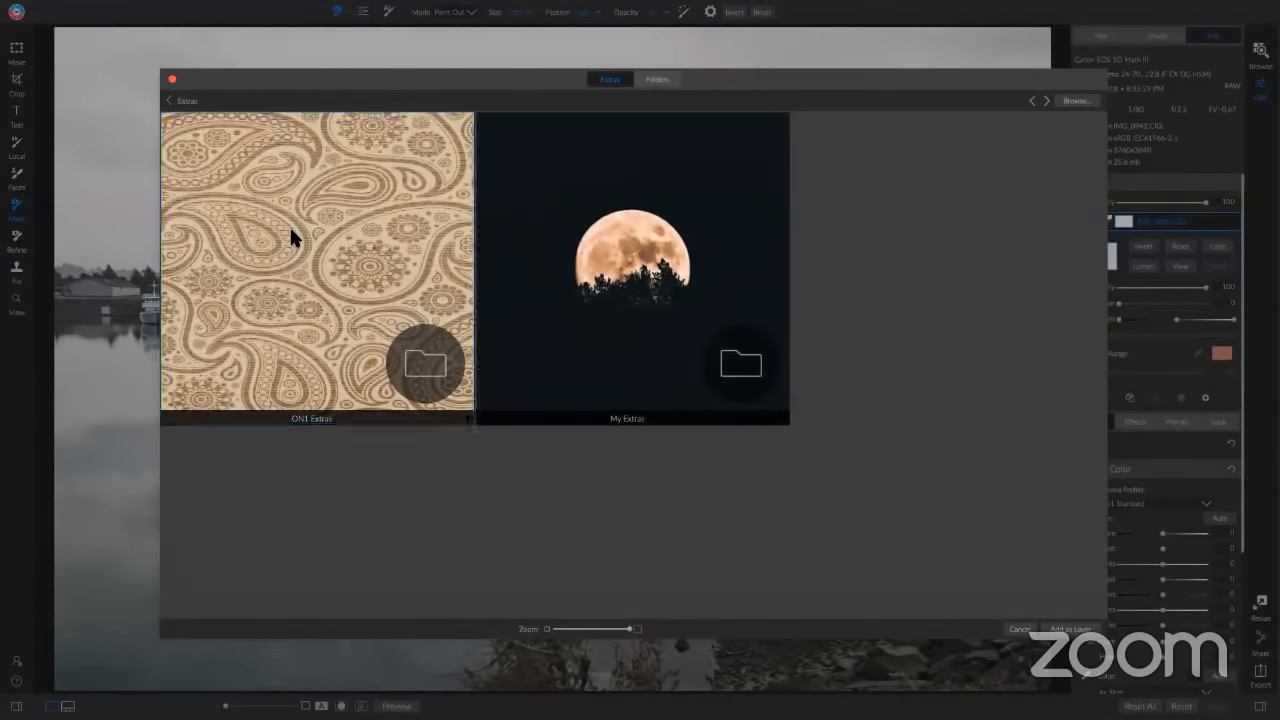
{"action": "double_click", "coordinate": [291, 237]}
{"action": "double_click", "coordinate": [333, 261]}
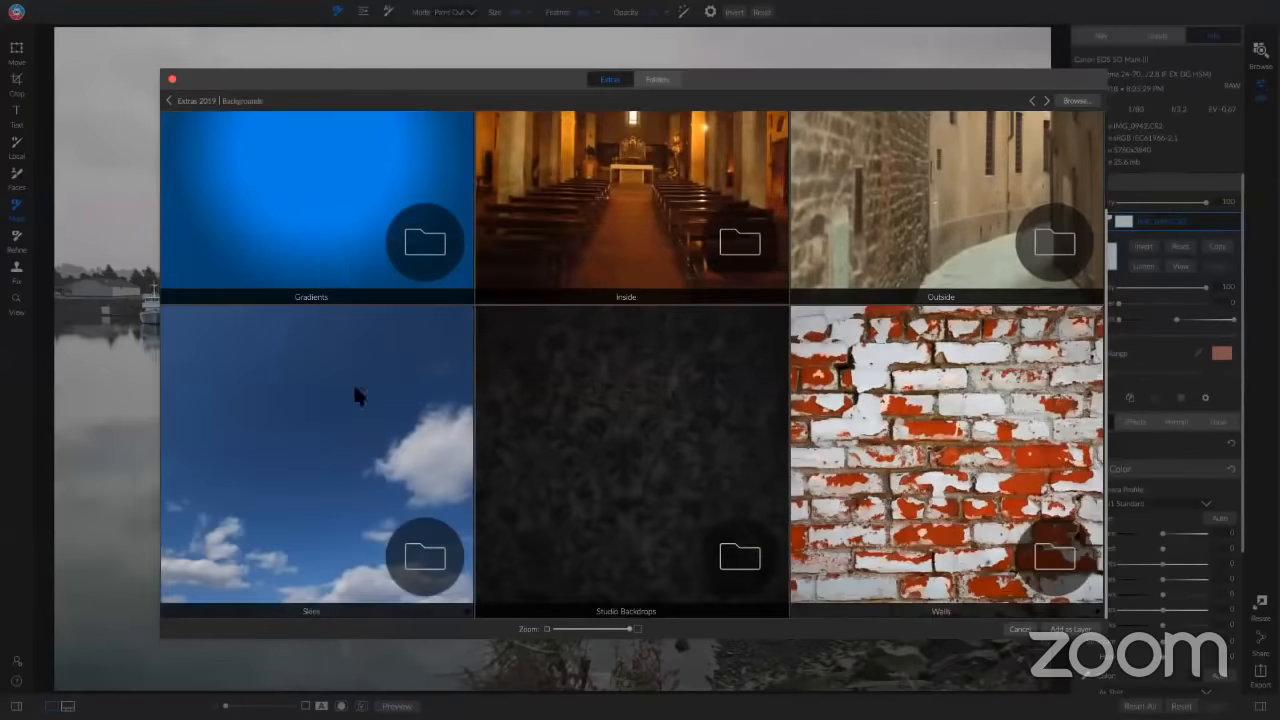
{"action": "double_click", "coordinate": [353, 382]}
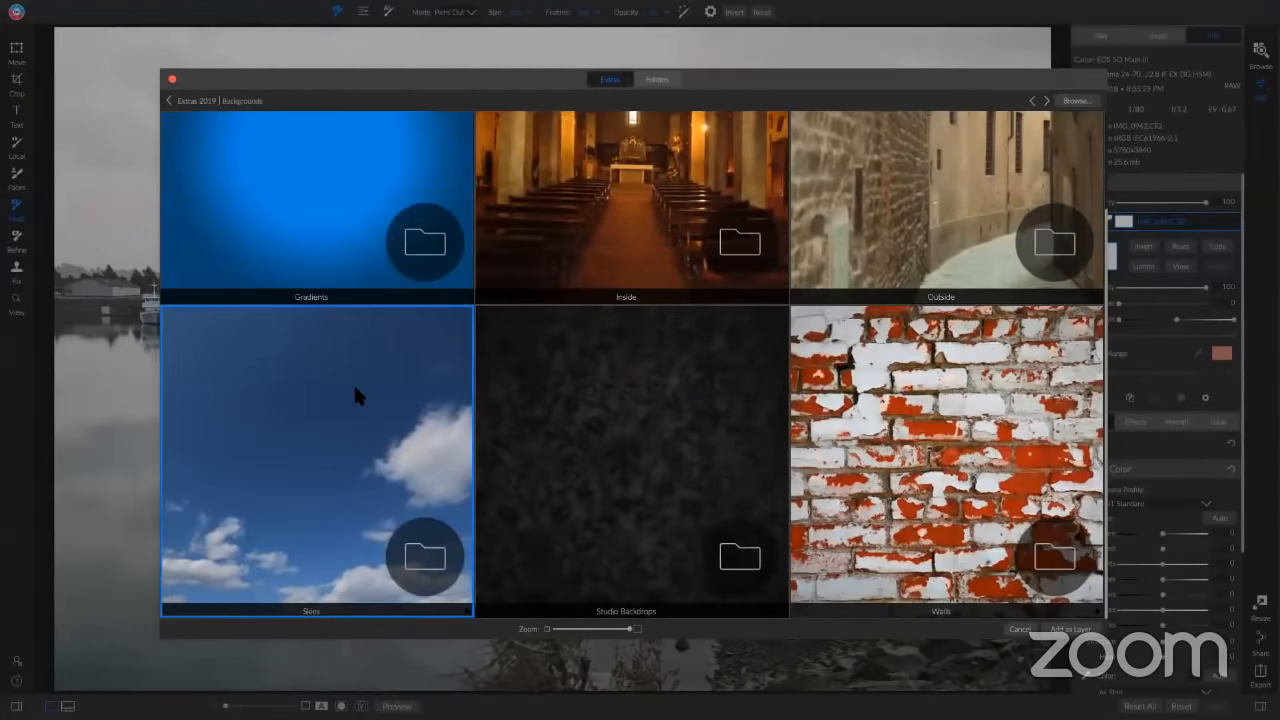
Find Skies40.jpg, the sunlit cloud picture, among the skies and add it as a layer
{"action": "scroll", "coordinate": [377, 388], "scroll_direction": "down", "scroll_amount": 15}
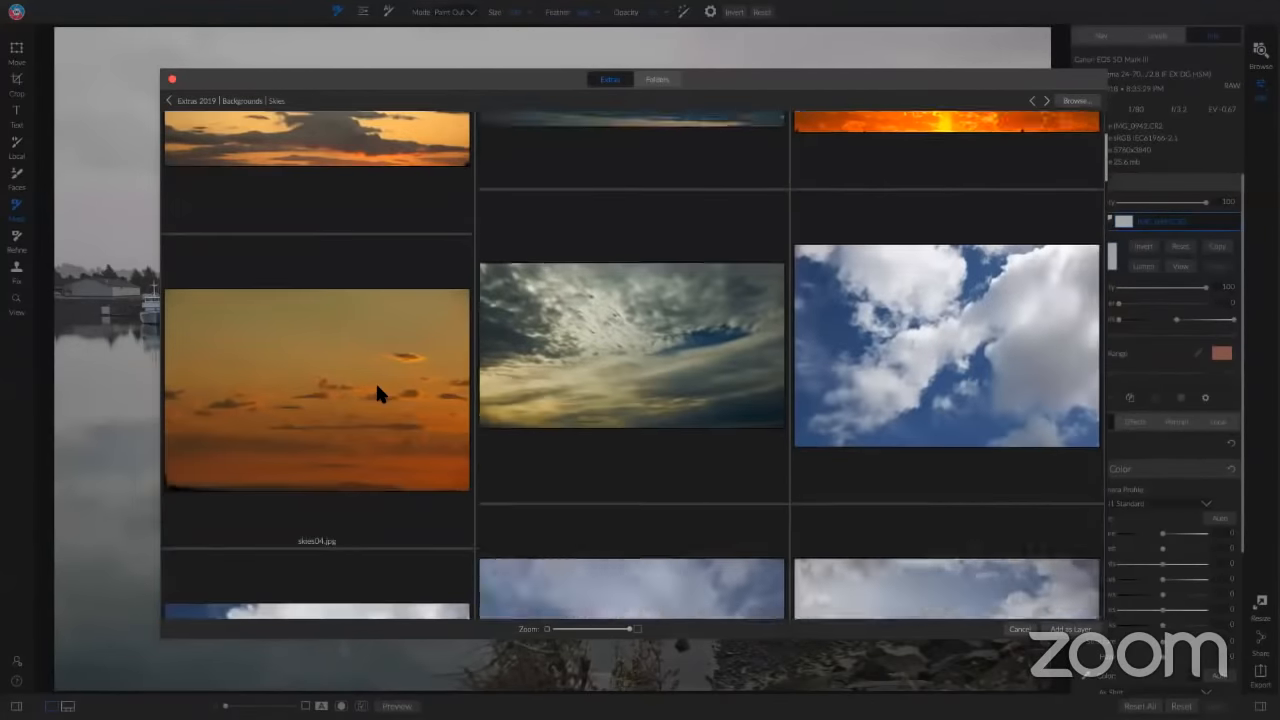
{"action": "scroll", "coordinate": [377, 393], "scroll_direction": "down", "scroll_amount": 10}
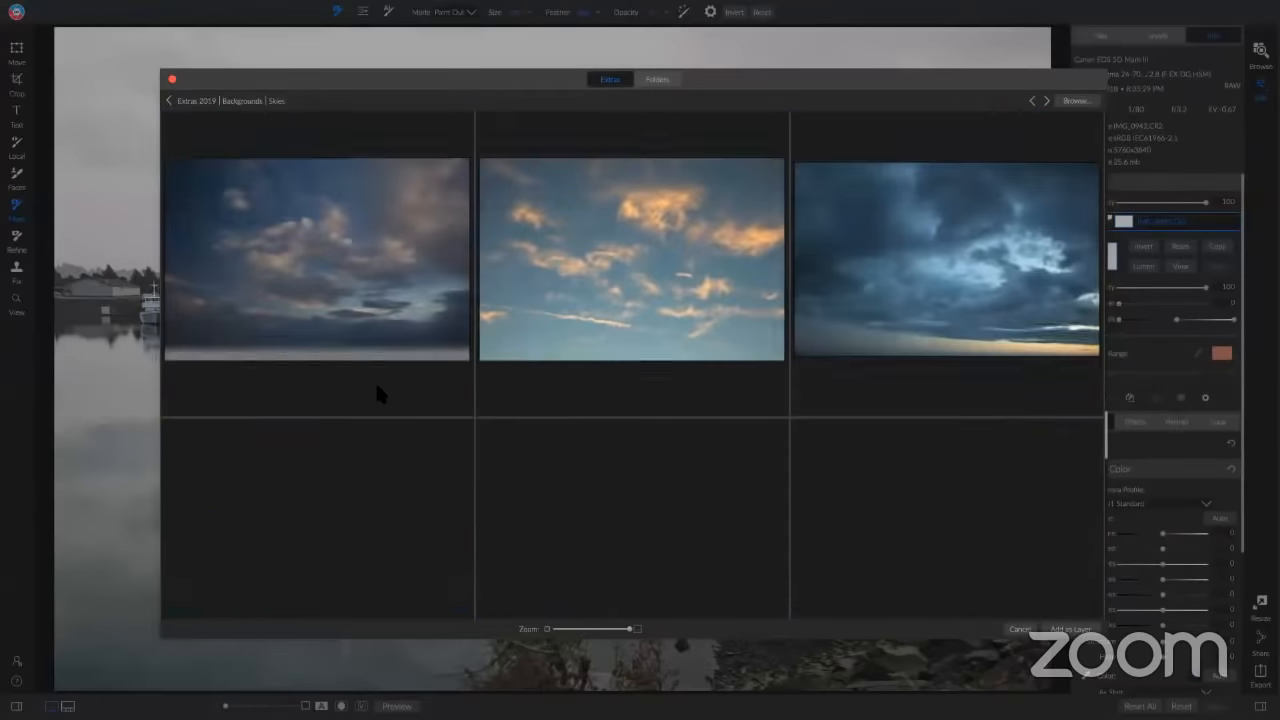
{"action": "scroll", "coordinate": [377, 393], "scroll_direction": "down", "scroll_amount": 10}
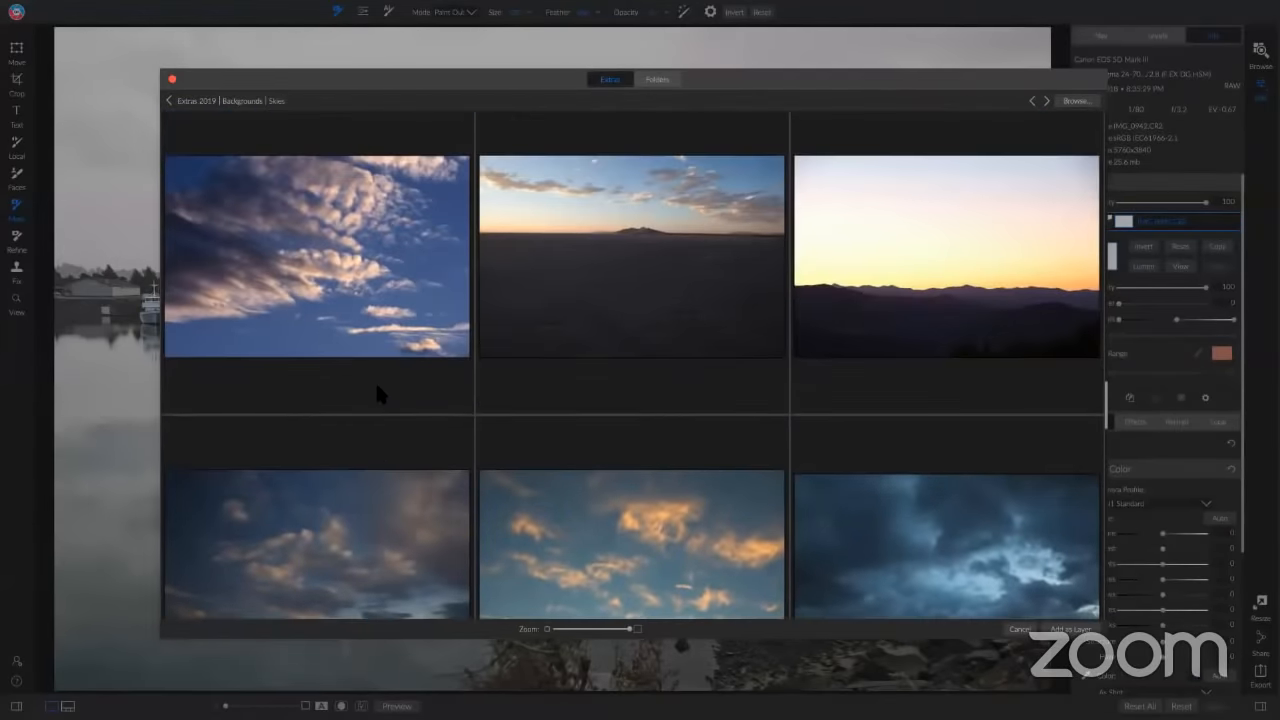
{"action": "scroll", "coordinate": [377, 390], "scroll_direction": "down", "scroll_amount": 3}
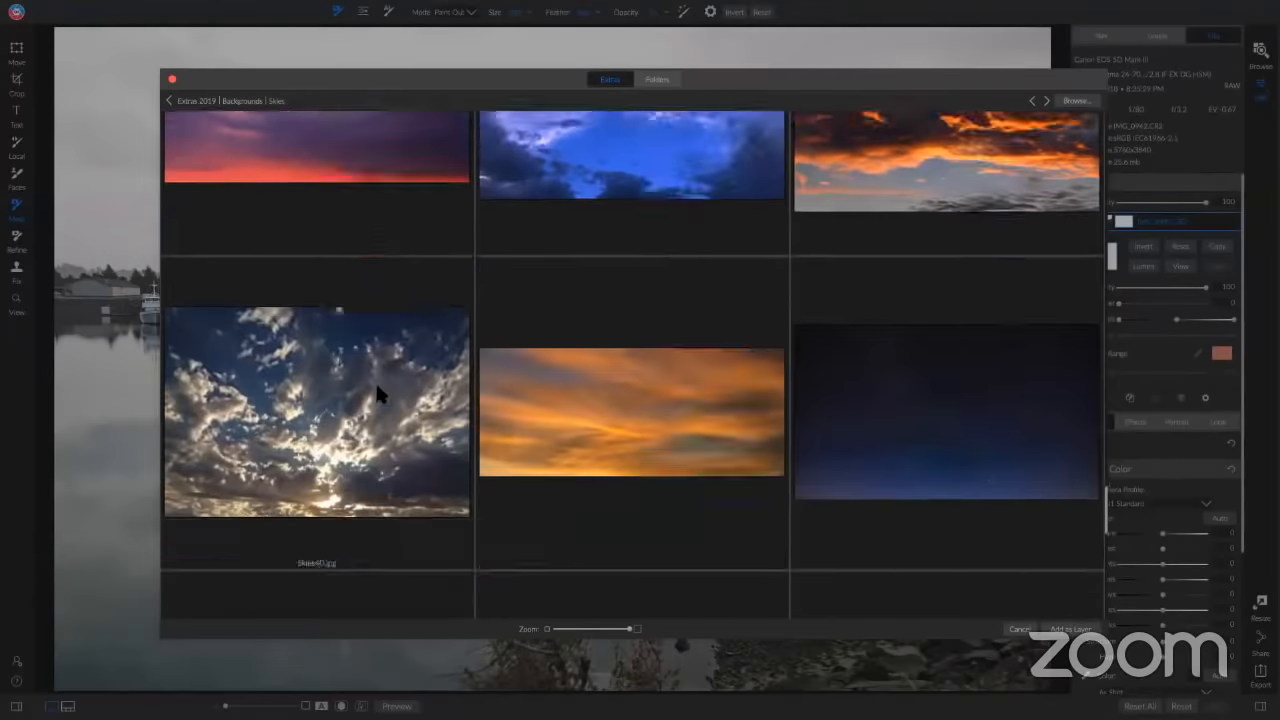
{"action": "left_click", "coordinate": [358, 220]}
{"action": "double_click", "coordinate": [358, 218]}
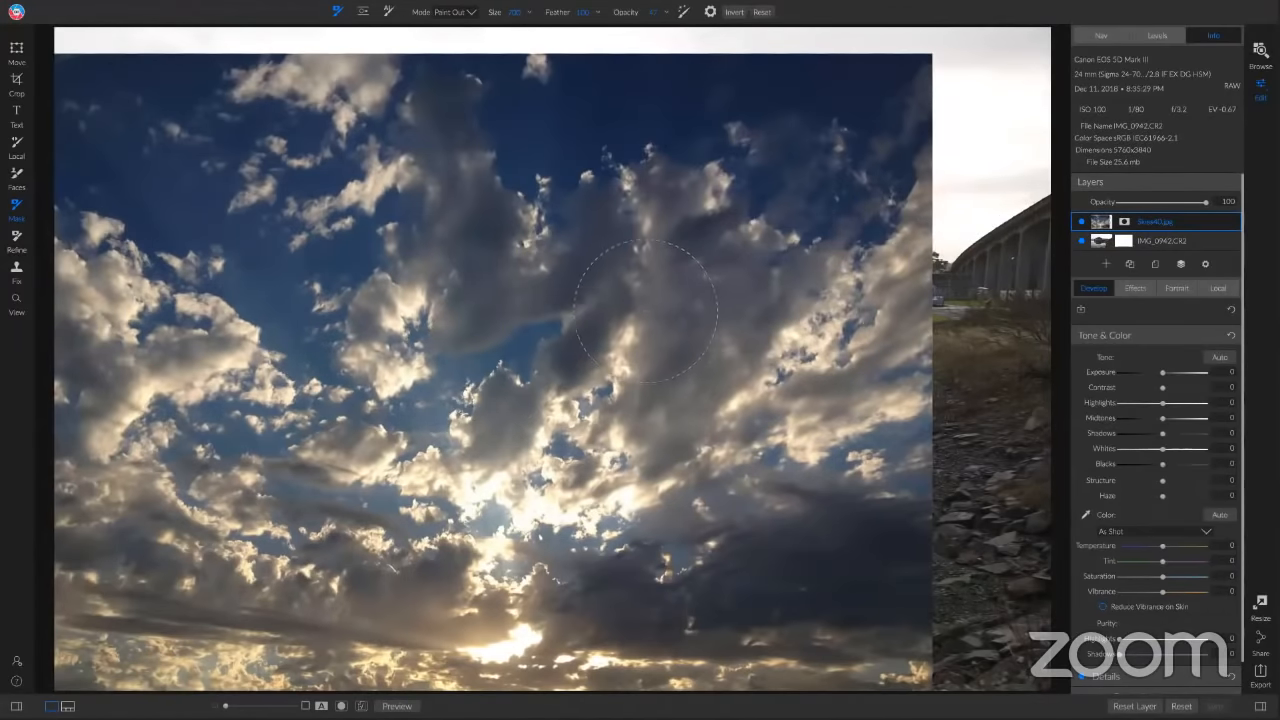
Lower the Skies40.jpg layer's opacity to 62, enlarge it beyond the photo's width and position it over the sky and building
{"action": "key", "text": "v"}
{"action": "left_click_drag", "start_coordinate": [669, 336], "coordinate": [822, 246]}
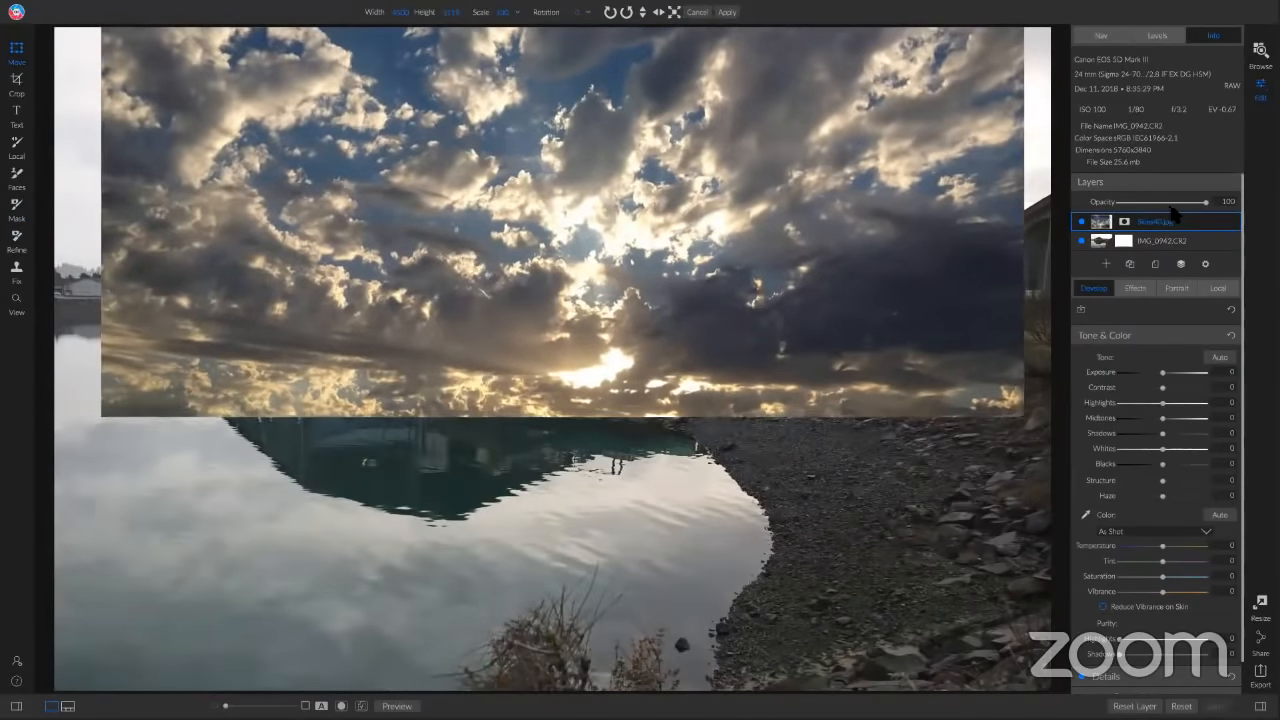
{"action": "left_click_drag", "start_coordinate": [1205, 202], "coordinate": [1174, 206]}
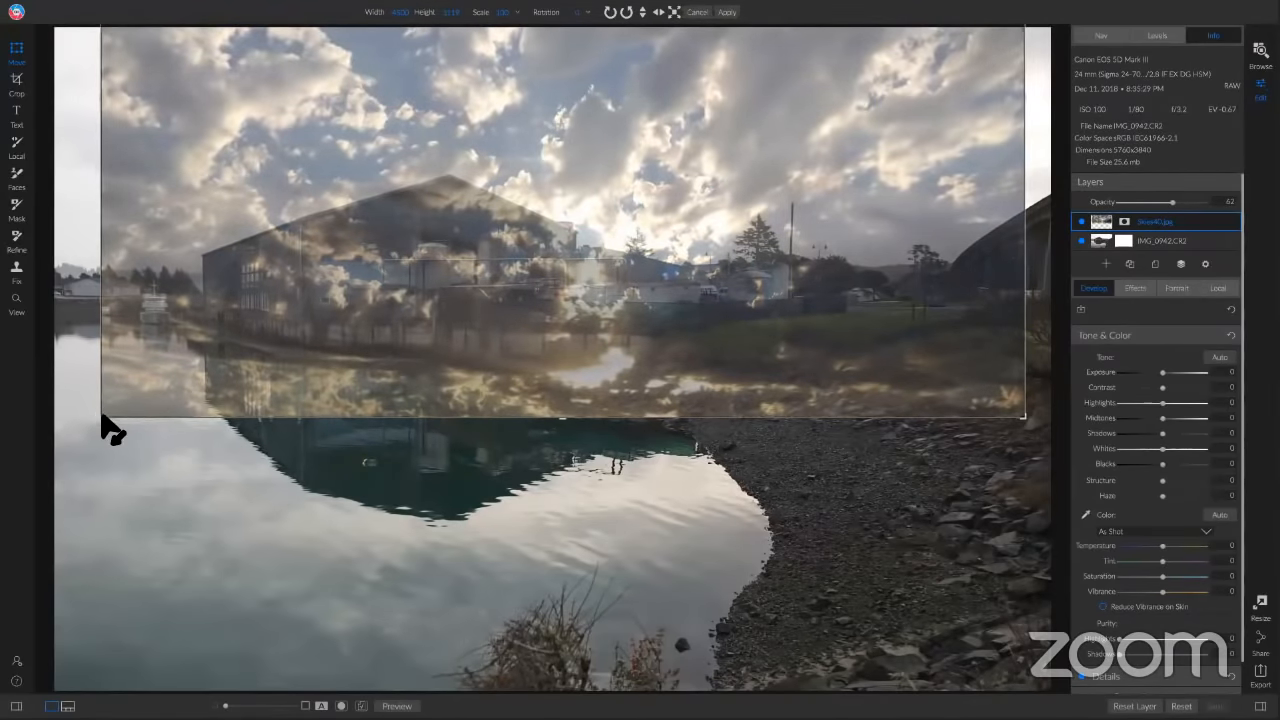
{"action": "left_click_drag", "start_coordinate": [100, 423], "coordinate": [8, 462]}
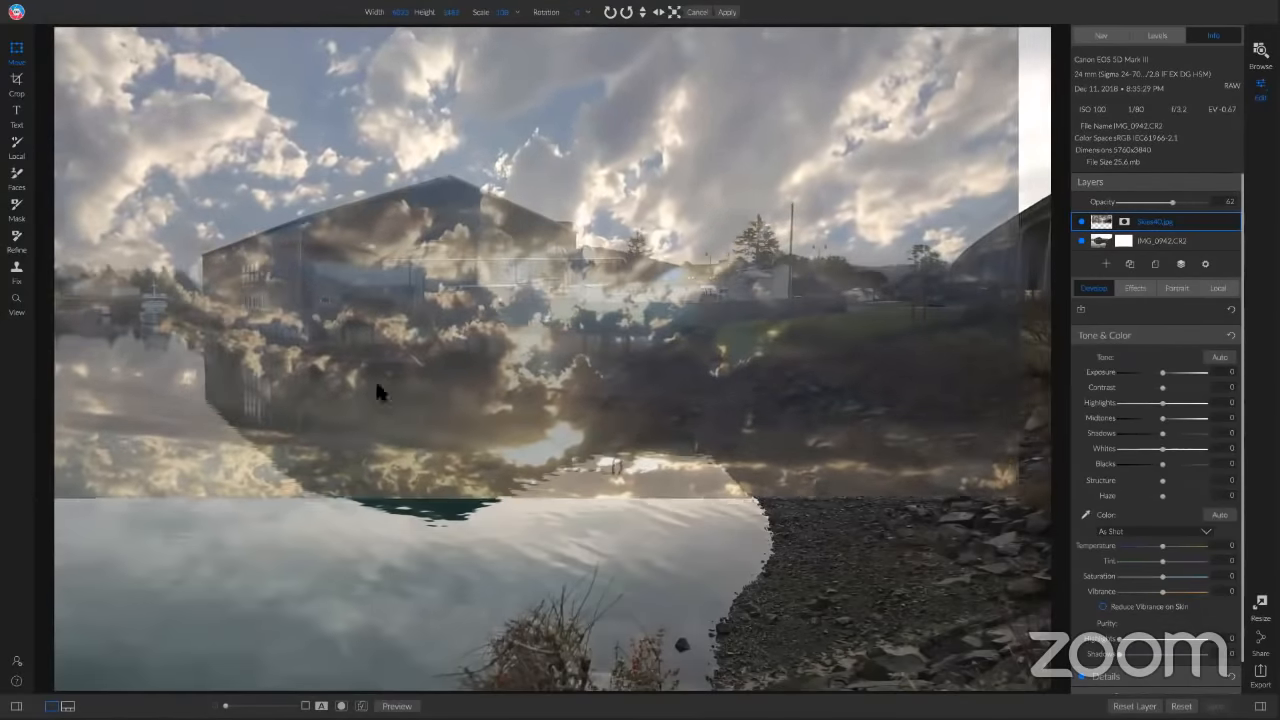
{"action": "left_click_drag", "start_coordinate": [541, 322], "coordinate": [647, 216]}
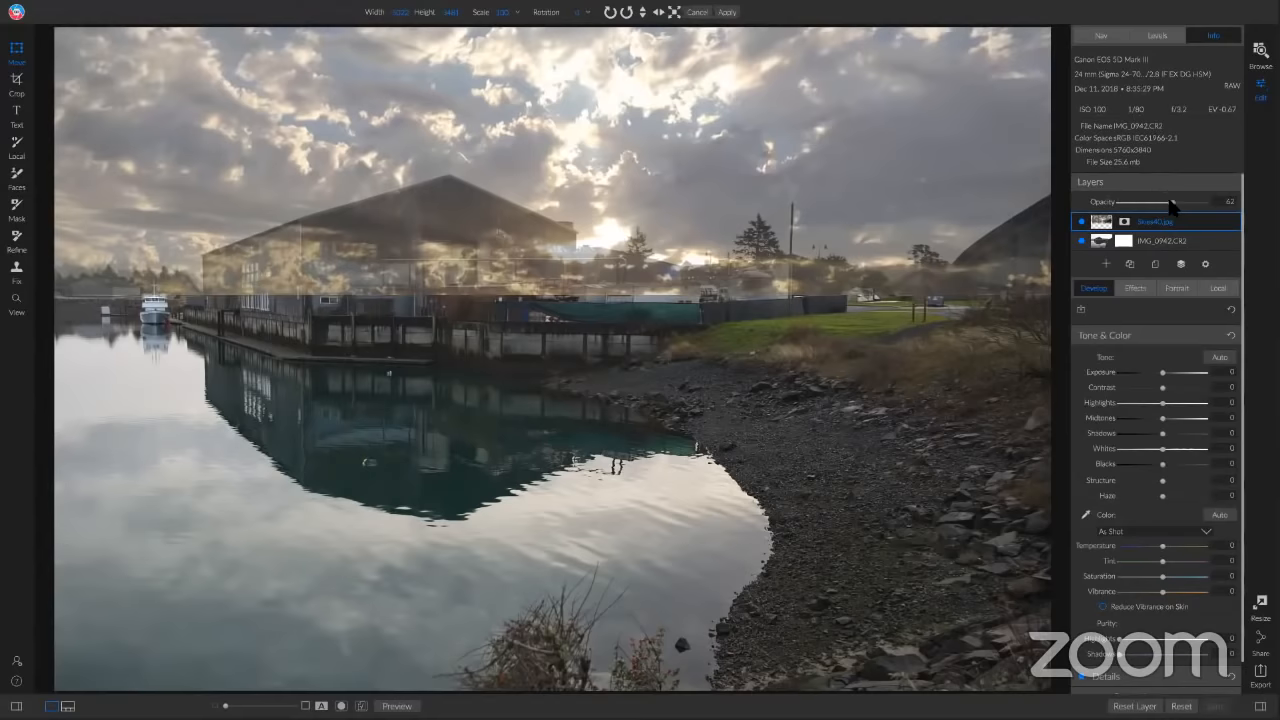
Place the Skies40.jpg layer at opacity 100 beneath IMG_0942.CR2, and select the photo layer with the Masking Brush active
{"action": "left_click_drag", "start_coordinate": [1173, 205], "coordinate": [1146, 252]}
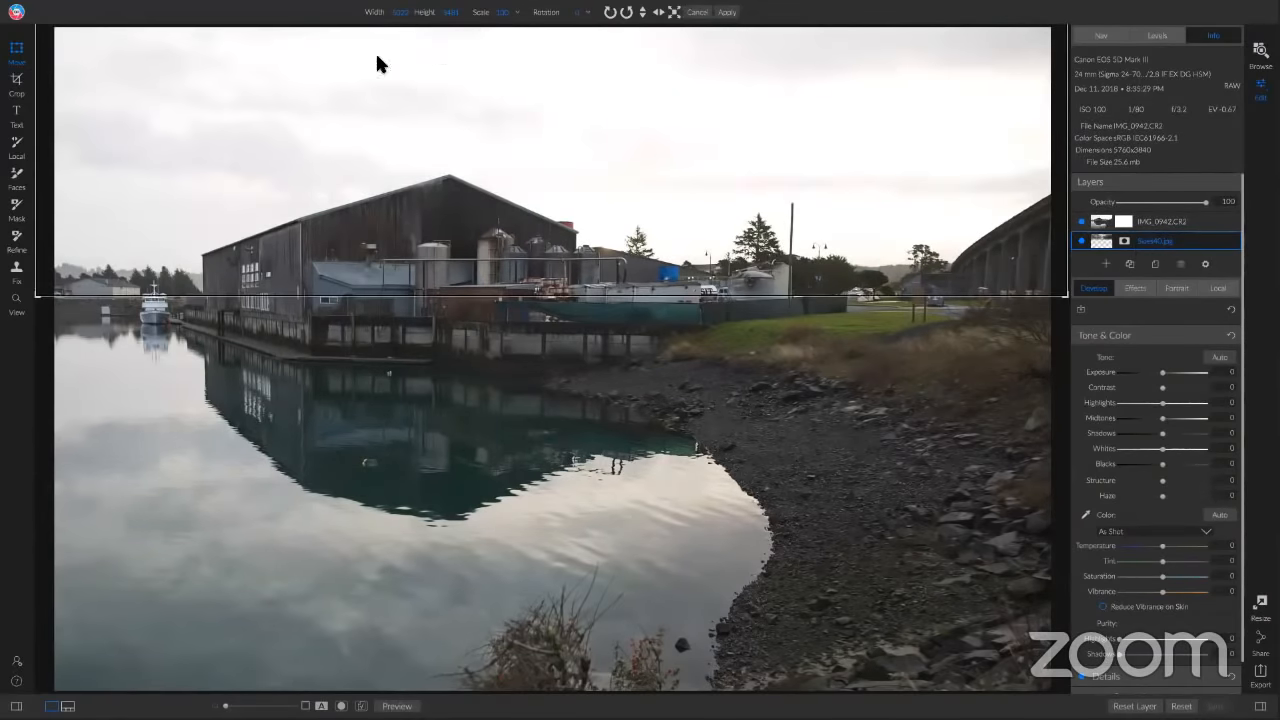
{"action": "left_click", "coordinate": [16, 205]}
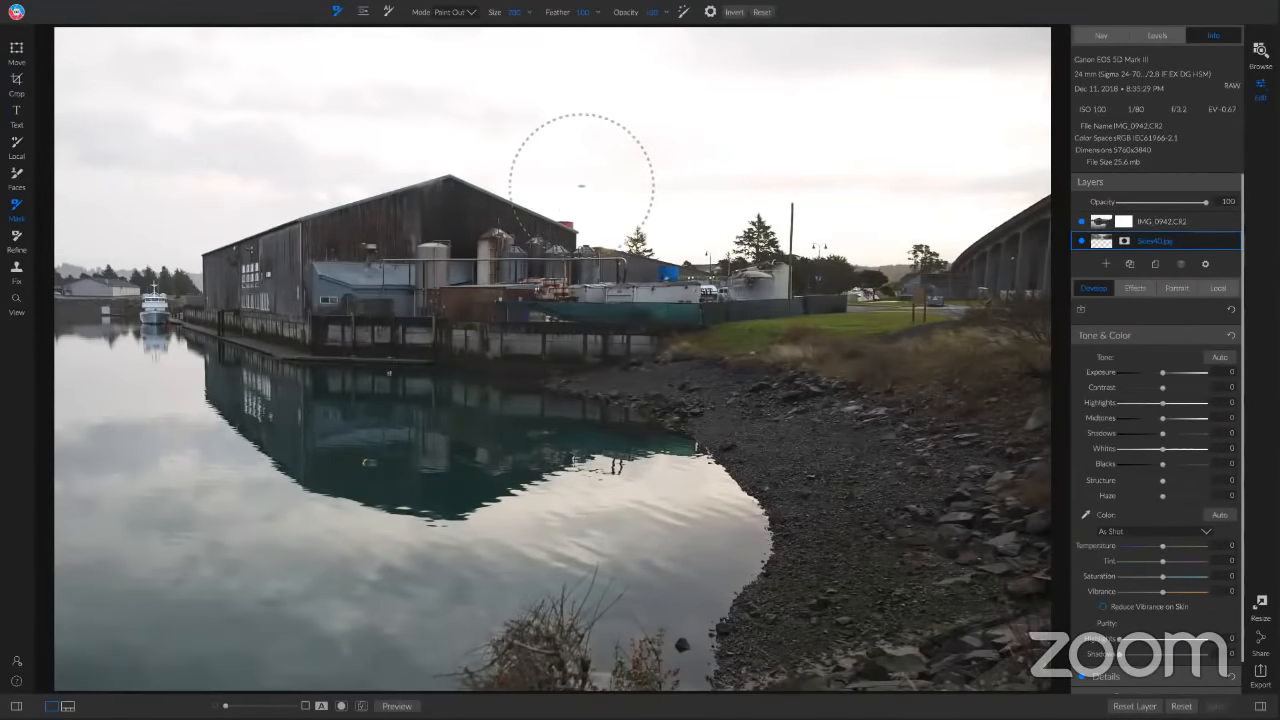
{"action": "left_click", "coordinate": [1090, 218]}
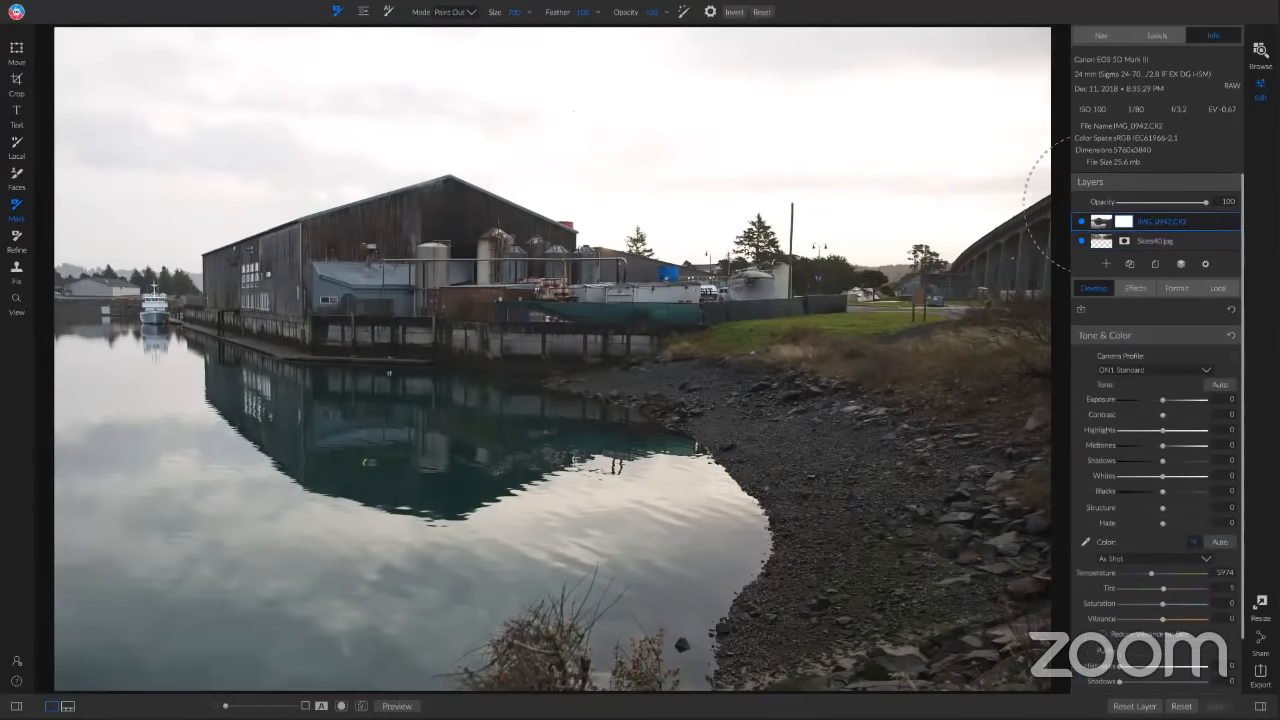
Try painting out the sky around the roof with soft and zero-feather brush strokes, and reset the photo layer's mask
{"action": "mouse_move", "coordinate": [629, 149]}
{"action": "left_mouse_down"}
{"action": "mouse_move", "coordinate": [527, 160]}
{"action": "mouse_move", "coordinate": [583, 112]}
{"action": "mouse_move", "coordinate": [378, 74]}
{"action": "mouse_move", "coordinate": [318, 97]}
{"action": "mouse_move", "coordinate": [313, 141]}
{"action": "mouse_move", "coordinate": [435, 140]}
{"action": "left_mouse_up"}
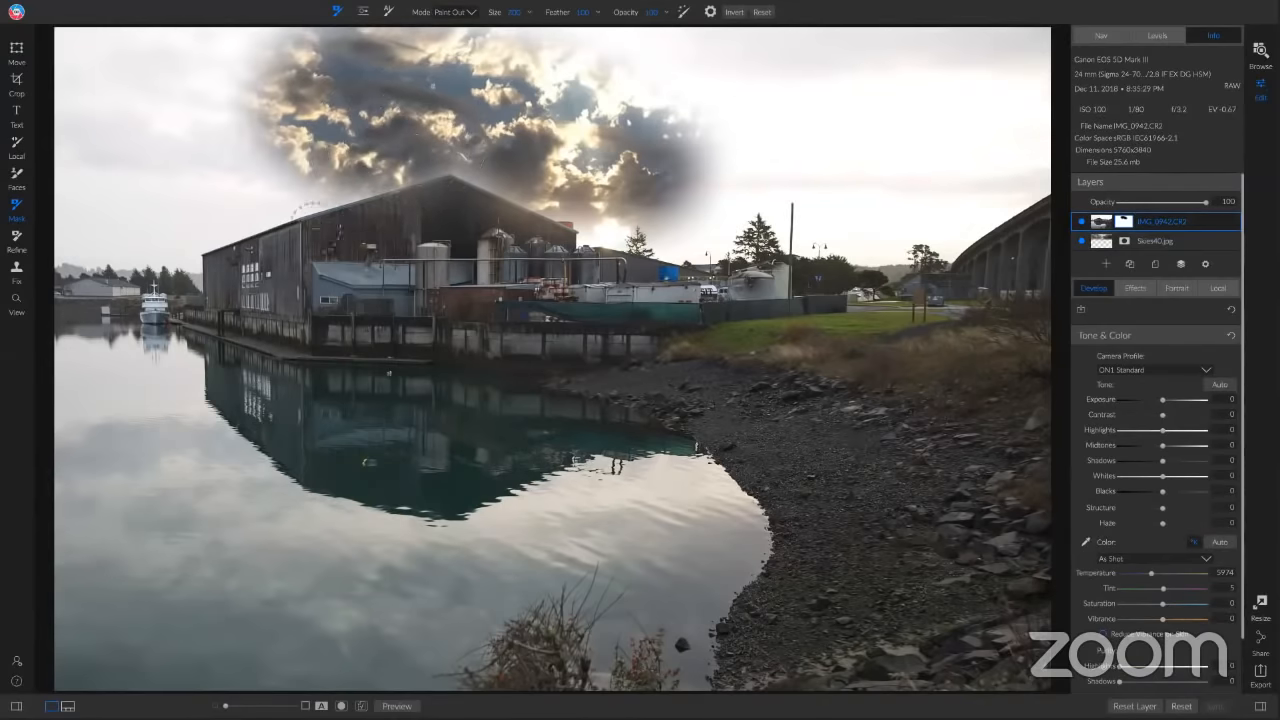
{"action": "left_click_drag", "start_coordinate": [303, 204], "coordinate": [345, 198]}
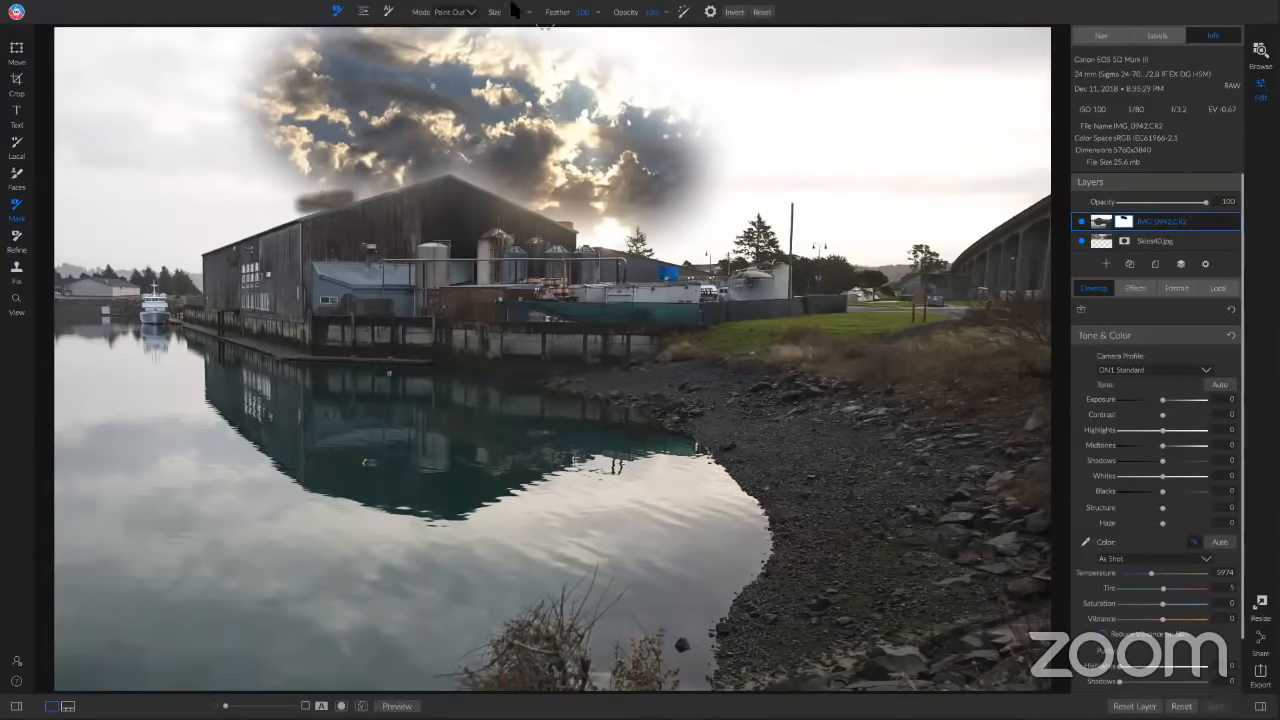
{"action": "left_click_drag", "start_coordinate": [567, 22], "coordinate": [320, 54]}
{"action": "mouse_move", "coordinate": [283, 212]}
{"action": "left_mouse_down"}
{"action": "mouse_move", "coordinate": [254, 223]}
{"action": "mouse_move", "coordinate": [268, 221]}
{"action": "left_mouse_up"}
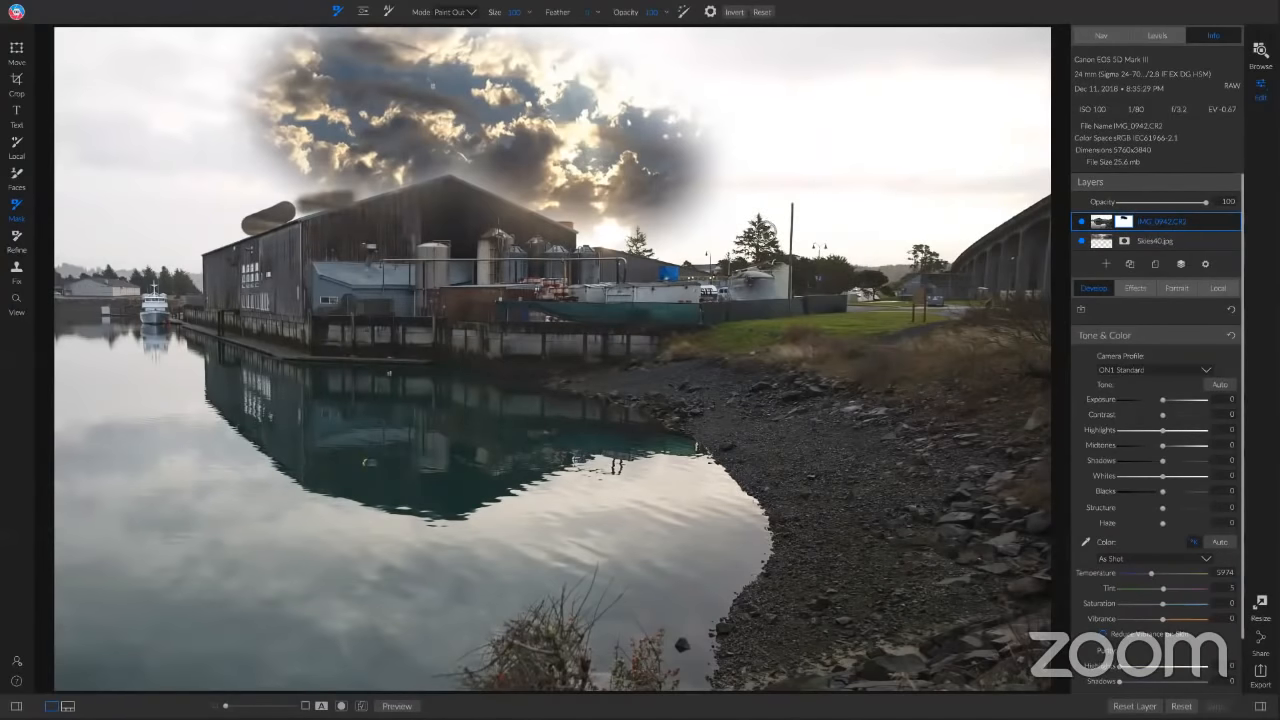
{"action": "left_click", "coordinate": [1180, 246]}
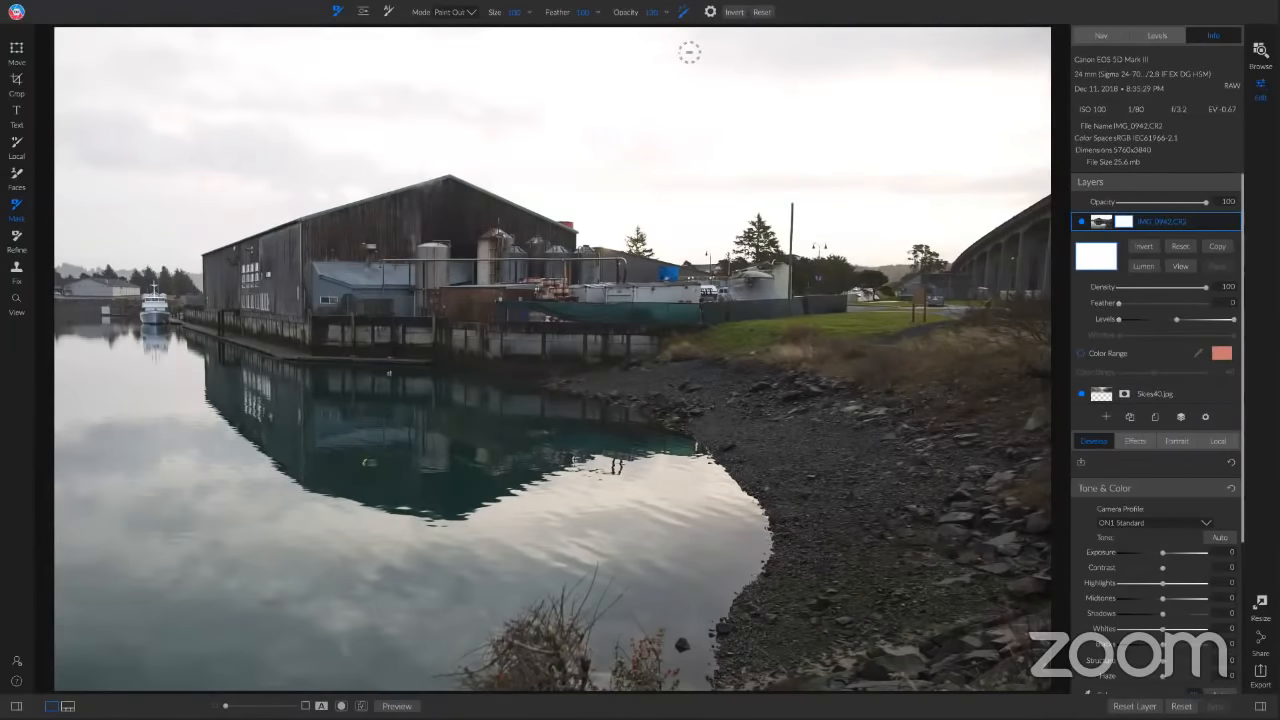
With Perfect Brush on, enlarge the brush to 1000 and paint out the sky above the roof and to the building's left
{"action": "left_click", "coordinate": [710, 13]}
{"action": "key", "text": "bracketright"}
{"action": "key", "text": "bracketright"}
{"action": "key", "text": "bracketright"}
{"action": "key", "text": "bracketright"}
{"action": "key", "text": "bracketright"}
{"action": "key", "text": "bracketright"}
{"action": "key", "text": "bracketright"}
{"action": "key", "text": "bracketright"}
{"action": "key", "text": "bracketright"}
{"action": "key", "text": "bracketright"}
{"action": "mouse_move", "coordinate": [474, 120]}
{"action": "left_mouse_down"}
{"action": "mouse_move", "coordinate": [511, 133]}
{"action": "mouse_move", "coordinate": [571, 86]}
{"action": "mouse_move", "coordinate": [363, 114]}
{"action": "mouse_move", "coordinate": [277, 155]}
{"action": "mouse_move", "coordinate": [270, 130]}
{"action": "mouse_move", "coordinate": [305, 140]}
{"action": "mouse_move", "coordinate": [335, 90]}
{"action": "mouse_move", "coordinate": [320, 150]}
{"action": "mouse_move", "coordinate": [160, 190]}
{"action": "mouse_move", "coordinate": [210, 160]}
{"action": "mouse_move", "coordinate": [203, 175]}
{"action": "left_mouse_up"}
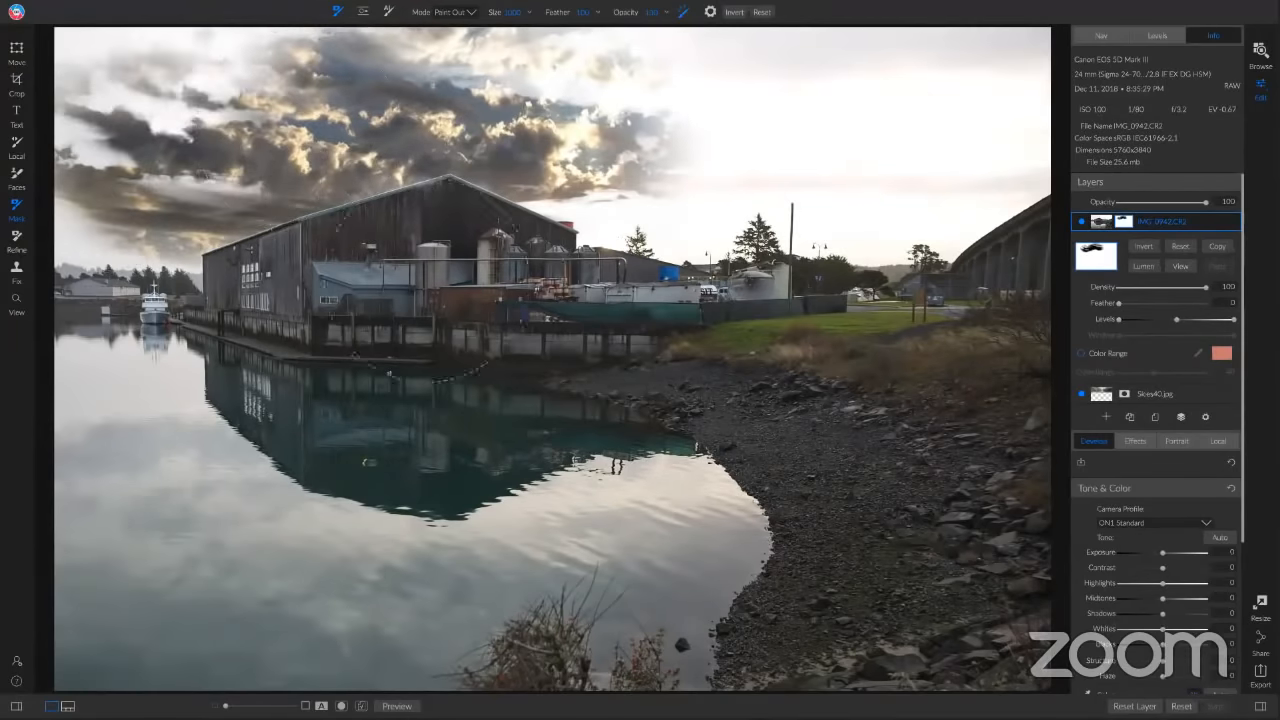
Paint out the remaining sky in the photo's upper left corner and across its right side above the trees and bridge
{"action": "left_click", "coordinate": [48, 175]}
{"action": "left_click", "coordinate": [149, 103]}
{"action": "mouse_move", "coordinate": [149, 104]}
{"action": "left_mouse_down"}
{"action": "mouse_move", "coordinate": [228, 82]}
{"action": "mouse_move", "coordinate": [147, 92]}
{"action": "mouse_move", "coordinate": [112, 72]}
{"action": "mouse_move", "coordinate": [110, 108]}
{"action": "mouse_move", "coordinate": [221, 89]}
{"action": "mouse_move", "coordinate": [354, 40]}
{"action": "left_mouse_up"}
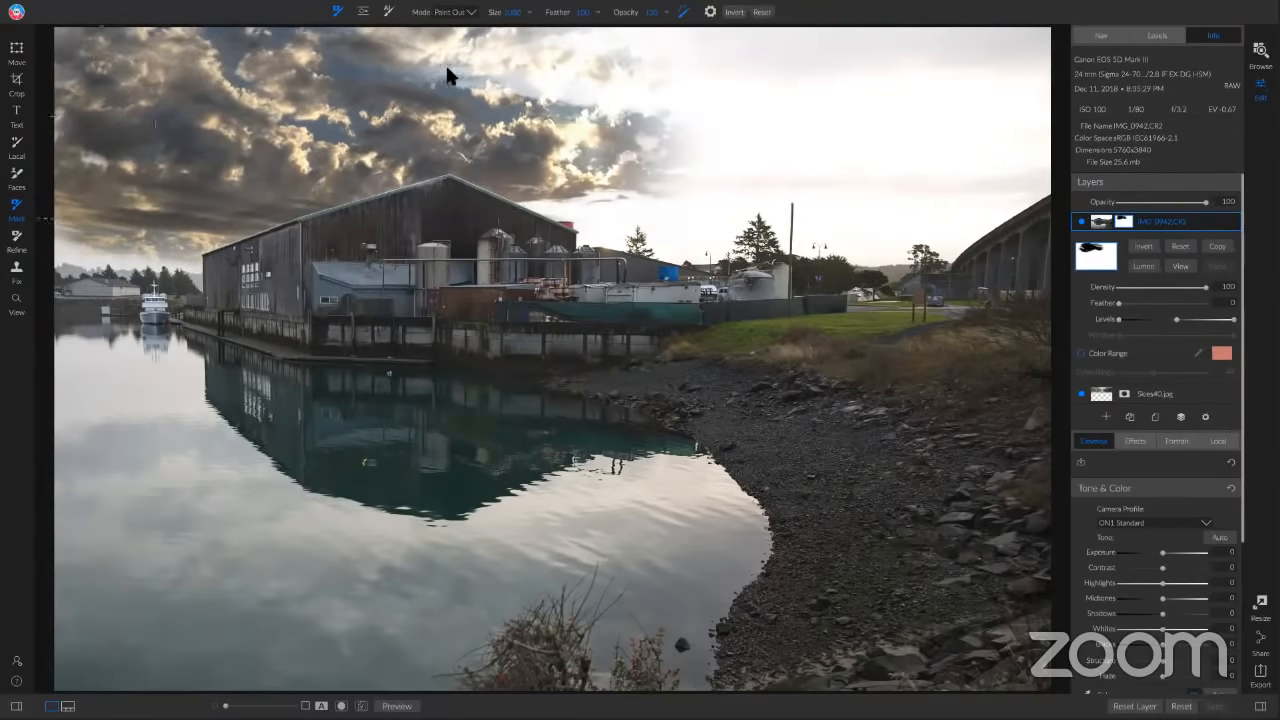
{"action": "mouse_move", "coordinate": [833, 68]}
{"action": "left_mouse_down"}
{"action": "mouse_move", "coordinate": [867, 74]}
{"action": "mouse_move", "coordinate": [555, 96]}
{"action": "mouse_move", "coordinate": [869, 68]}
{"action": "mouse_move", "coordinate": [997, 72]}
{"action": "mouse_move", "coordinate": [955, 130]}
{"action": "mouse_move", "coordinate": [891, 168]}
{"action": "mouse_move", "coordinate": [980, 91]}
{"action": "left_mouse_up"}
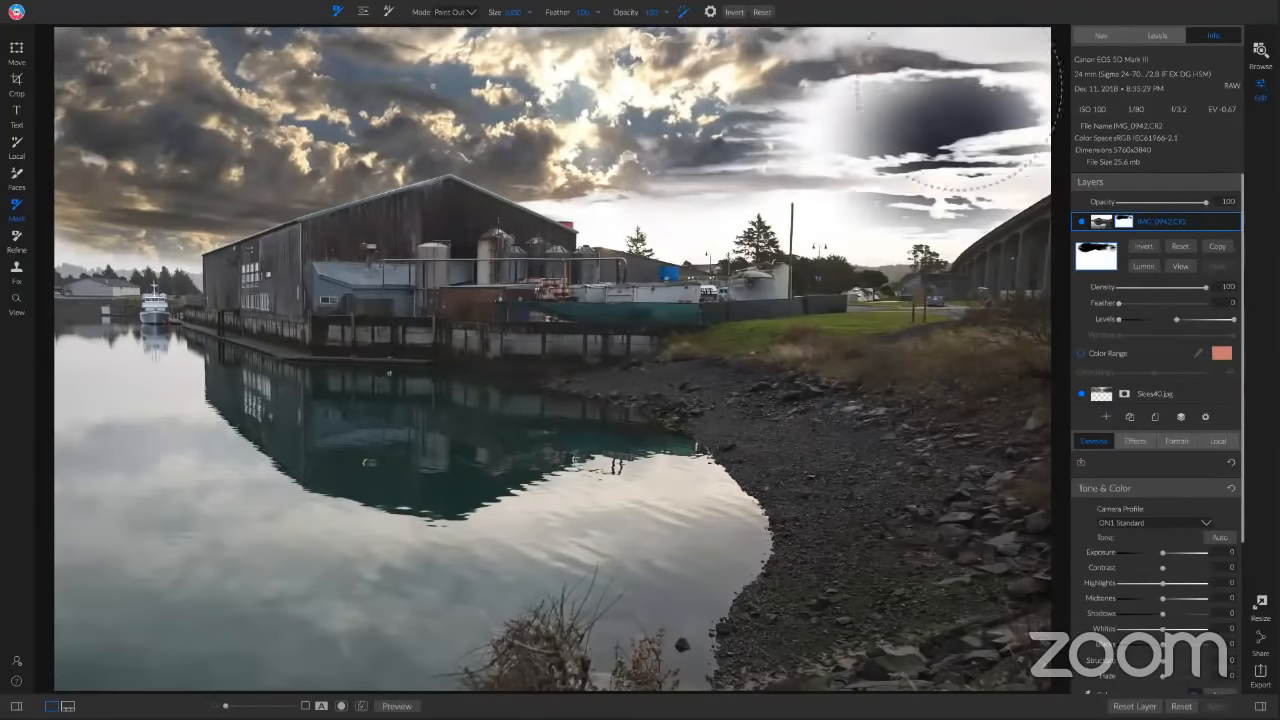
{"action": "mouse_move", "coordinate": [729, 120]}
{"action": "left_mouse_down"}
{"action": "mouse_move", "coordinate": [900, 110]}
{"action": "mouse_move", "coordinate": [920, 70]}
{"action": "left_mouse_up"}
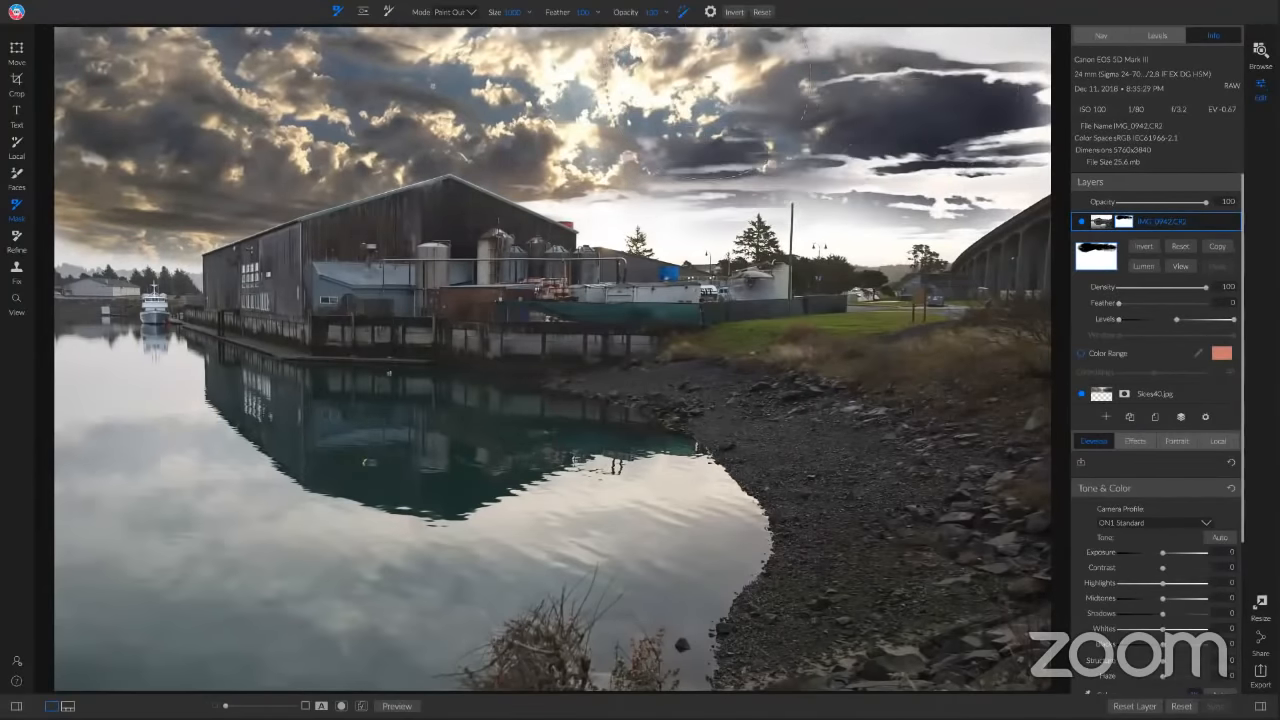
{"action": "mouse_move", "coordinate": [703, 71]}
{"action": "left_mouse_down"}
{"action": "mouse_move", "coordinate": [940, 96]}
{"action": "mouse_move", "coordinate": [740, 105]}
{"action": "mouse_move", "coordinate": [945, 92]}
{"action": "mouse_move", "coordinate": [788, 114]}
{"action": "left_mouse_up"}
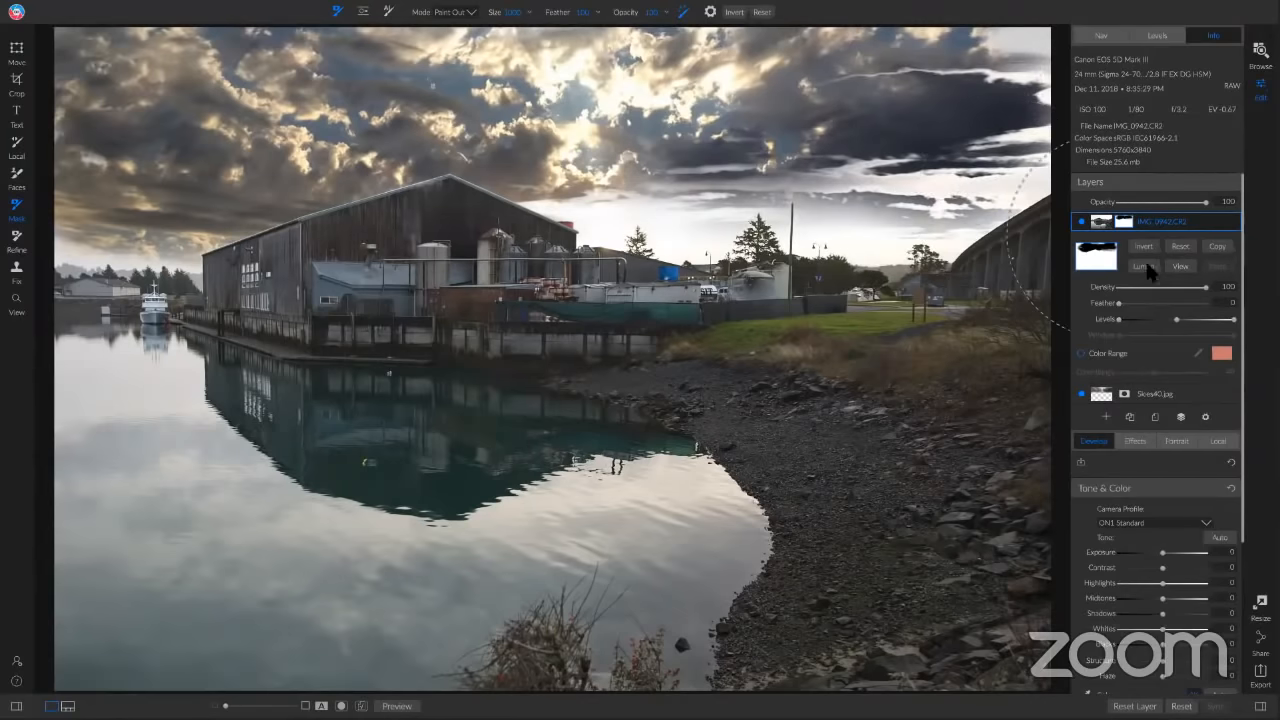
Display the photo layer's mask and paint out the leftover light patches in the upper sky
{"action": "left_click", "coordinate": [1186, 265]}
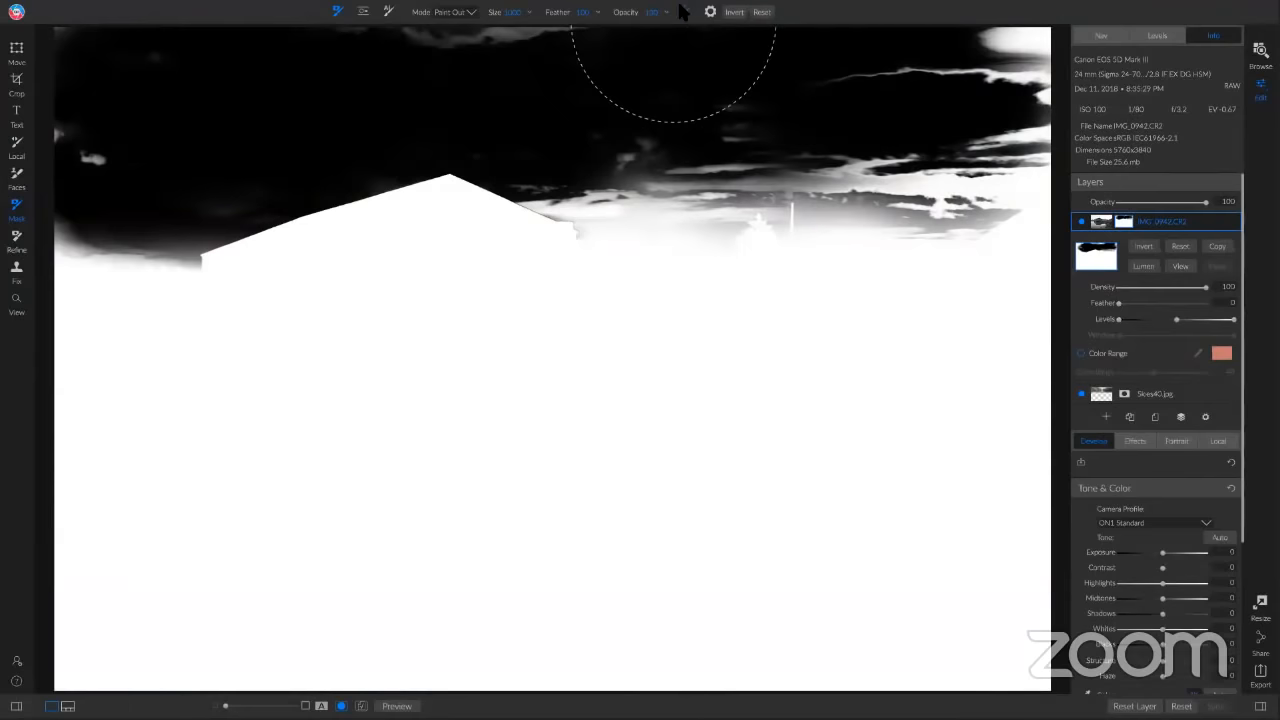
{"action": "mouse_move", "coordinate": [673, 20]}
{"action": "left_mouse_down"}
{"action": "mouse_move", "coordinate": [626, 68]}
{"action": "mouse_move", "coordinate": [523, 36]}
{"action": "mouse_move", "coordinate": [340, 24]}
{"action": "mouse_move", "coordinate": [503, 9]}
{"action": "mouse_move", "coordinate": [688, 19]}
{"action": "mouse_move", "coordinate": [1046, 66]}
{"action": "mouse_move", "coordinate": [996, 63]}
{"action": "mouse_move", "coordinate": [967, 97]}
{"action": "mouse_move", "coordinate": [897, 100]}
{"action": "mouse_move", "coordinate": [286, 43]}
{"action": "mouse_move", "coordinate": [141, 113]}
{"action": "mouse_move", "coordinate": [62, 90]}
{"action": "mouse_move", "coordinate": [175, 37]}
{"action": "mouse_move", "coordinate": [386, 1]}
{"action": "mouse_move", "coordinate": [648, 1]}
{"action": "mouse_move", "coordinate": [928, 50]}
{"action": "mouse_move", "coordinate": [945, 75]}
{"action": "mouse_move", "coordinate": [908, 127]}
{"action": "mouse_move", "coordinate": [989, 75]}
{"action": "mouse_move", "coordinate": [863, 100]}
{"action": "mouse_move", "coordinate": [721, 72]}
{"action": "left_mouse_up"}
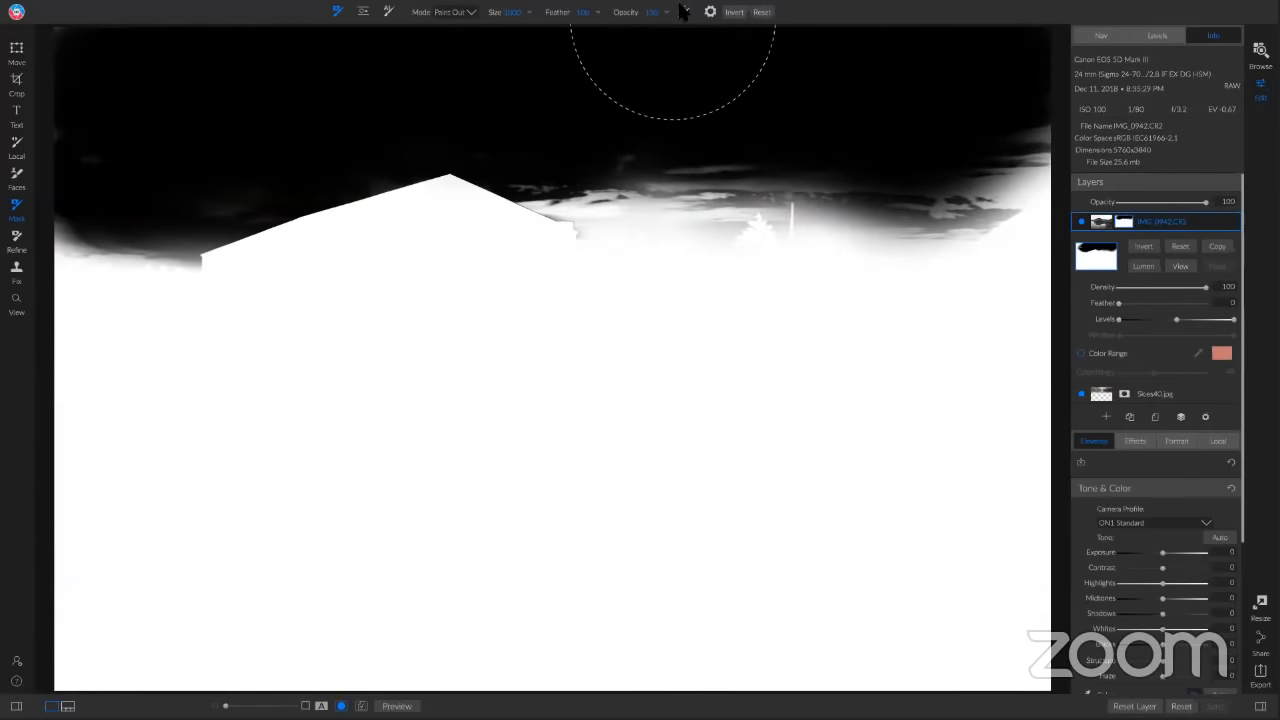
With Perfect Brush on, paint out the sky behind the trees, then use a smaller brush on the patches between the trees and bridge
{"action": "left_click", "coordinate": [684, 12]}
{"action": "mouse_move", "coordinate": [611, 213]}
{"action": "left_mouse_down"}
{"action": "mouse_move", "coordinate": [732, 202]}
{"action": "mouse_move", "coordinate": [692, 194]}
{"action": "mouse_move", "coordinate": [780, 168]}
{"action": "mouse_move", "coordinate": [873, 194]}
{"action": "mouse_move", "coordinate": [890, 214]}
{"action": "mouse_move", "coordinate": [898, 200]}
{"action": "mouse_move", "coordinate": [959, 197]}
{"action": "mouse_move", "coordinate": [975, 170]}
{"action": "mouse_move", "coordinate": [1018, 176]}
{"action": "mouse_move", "coordinate": [868, 210]}
{"action": "mouse_move", "coordinate": [873, 240]}
{"action": "left_mouse_up"}
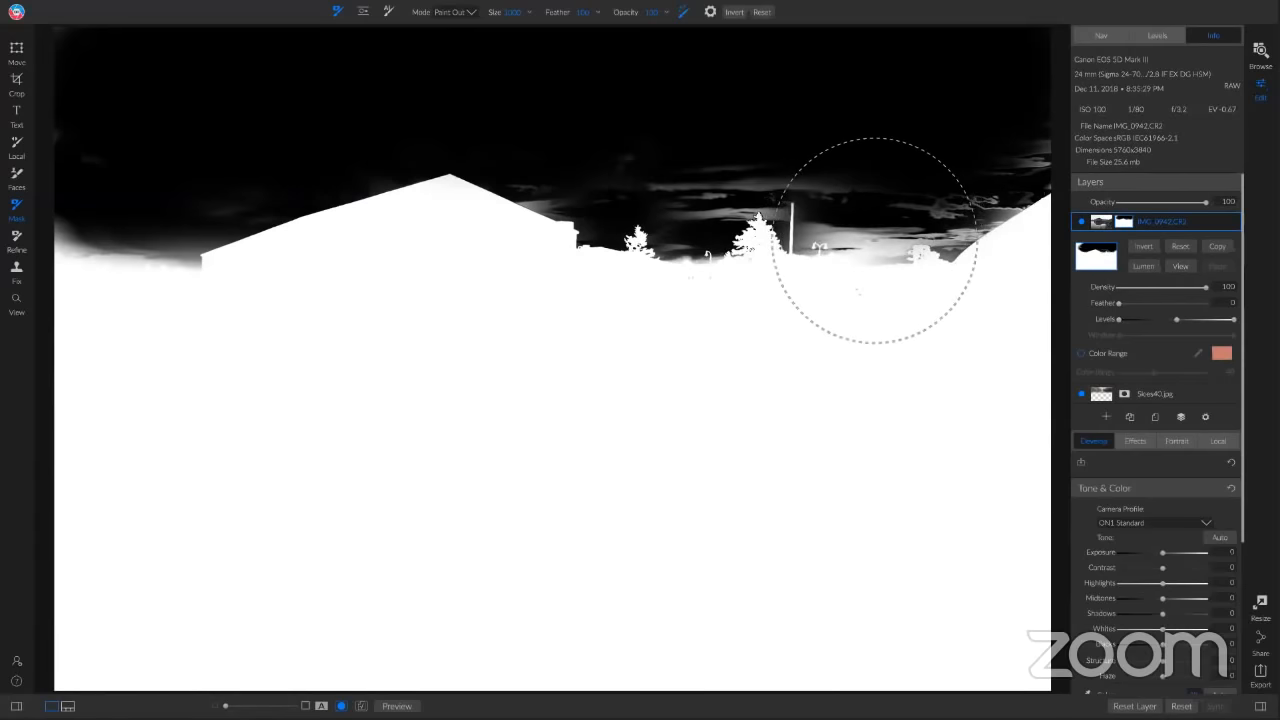
{"action": "key", "text": "["}
{"action": "key", "text": "["}
{"action": "key", "text": "["}
{"action": "key", "text": "["}
{"action": "key", "text": "["}
{"action": "left_click", "coordinate": [872, 241]}
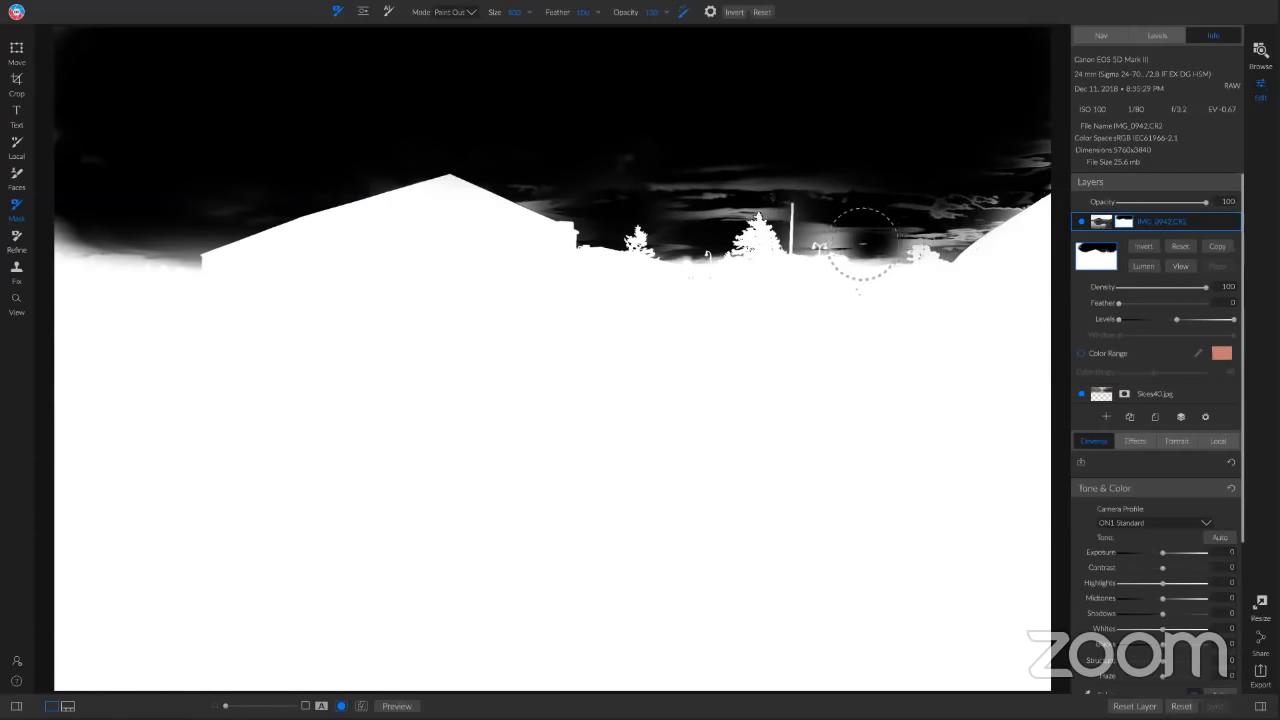
{"action": "mouse_move", "coordinate": [878, 240]}
{"action": "left_mouse_down"}
{"action": "mouse_move", "coordinate": [936, 240]}
{"action": "mouse_move", "coordinate": [1004, 191]}
{"action": "mouse_move", "coordinate": [963, 177]}
{"action": "mouse_move", "coordinate": [1020, 187]}
{"action": "mouse_move", "coordinate": [1010, 212]}
{"action": "mouse_move", "coordinate": [951, 209]}
{"action": "left_mouse_up"}
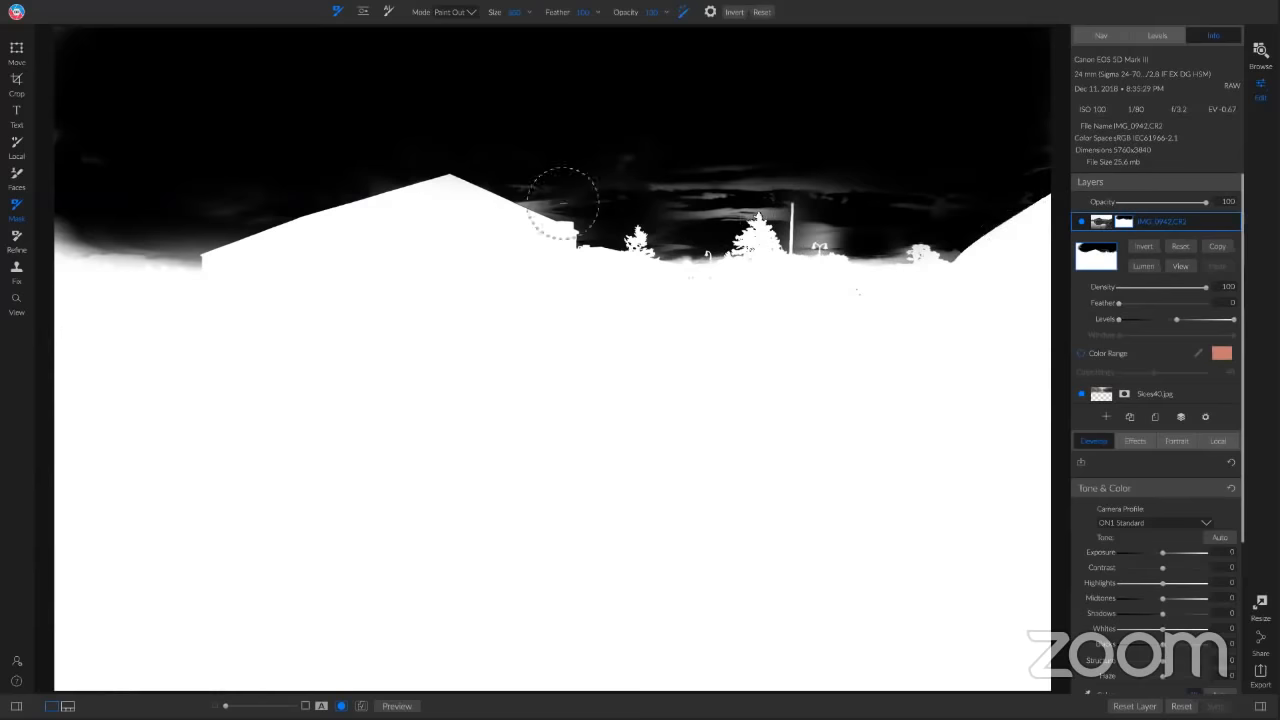
Paint out the remaining light sky along the building's roofline and above the distant treeline to its left
{"action": "left_click_drag", "start_coordinate": [563, 203], "coordinate": [453, 158]}
{"action": "mouse_move", "coordinate": [198, 206]}
{"action": "left_mouse_down"}
{"action": "mouse_move", "coordinate": [104, 260]}
{"action": "mouse_move", "coordinate": [36, 270]}
{"action": "mouse_move", "coordinate": [105, 238]}
{"action": "left_mouse_up"}
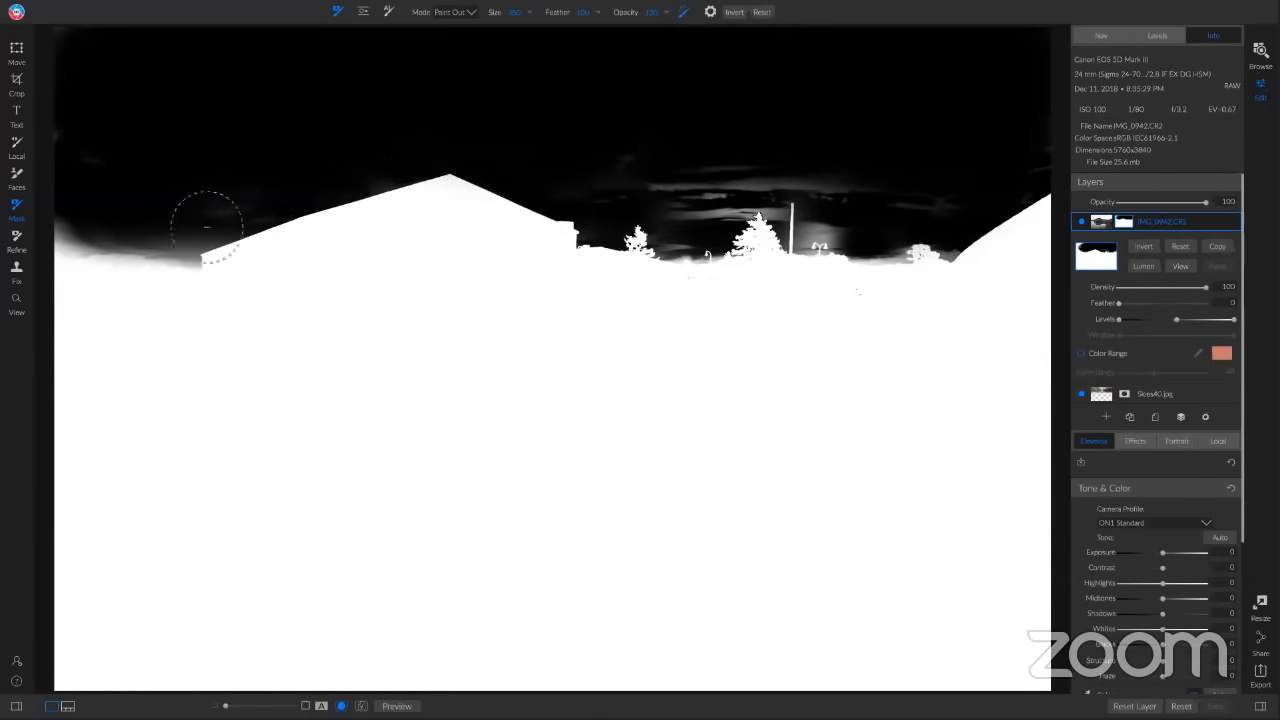
{"action": "mouse_move", "coordinate": [72, 225]}
{"action": "left_mouse_down"}
{"action": "mouse_move", "coordinate": [80, 251]}
{"action": "mouse_move", "coordinate": [122, 250]}
{"action": "mouse_move", "coordinate": [70, 240]}
{"action": "mouse_move", "coordinate": [108, 236]}
{"action": "mouse_move", "coordinate": [106, 262]}
{"action": "mouse_move", "coordinate": [154, 251]}
{"action": "mouse_move", "coordinate": [192, 264]}
{"action": "left_mouse_up"}
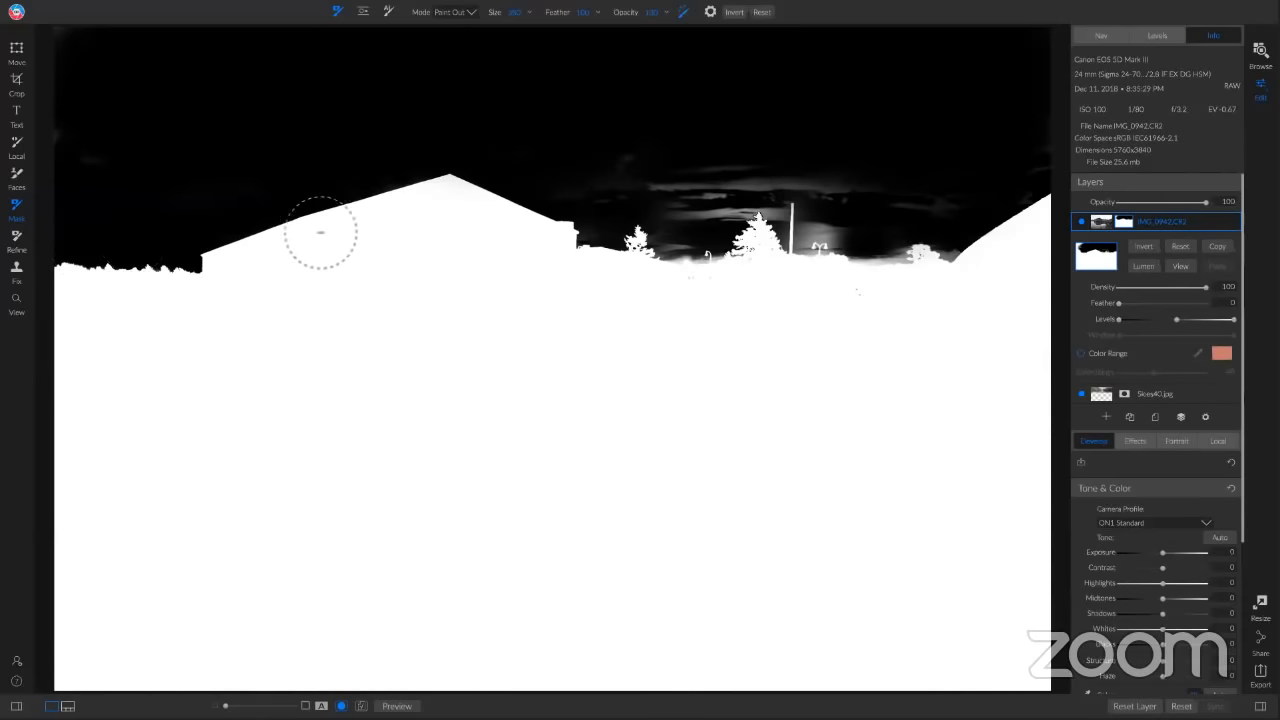
Clean up the leftover sky patches above and between the right-hand trees and bridge, and return from the mask view to the photo
{"action": "left_click_drag", "start_coordinate": [709, 171], "coordinate": [714, 166]}
{"action": "mouse_move", "coordinate": [899, 169]}
{"action": "left_mouse_down"}
{"action": "mouse_move", "coordinate": [876, 181]}
{"action": "mouse_move", "coordinate": [727, 173]}
{"action": "left_mouse_up"}
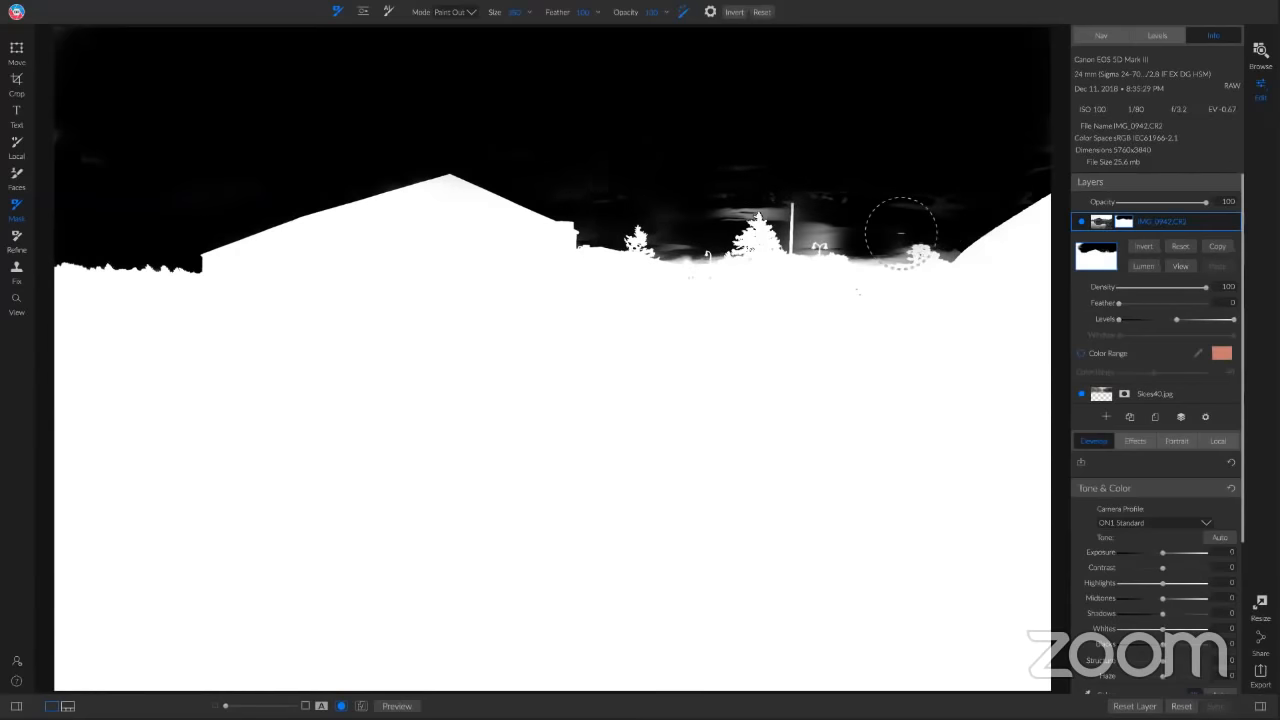
{"action": "left_click_drag", "start_coordinate": [866, 258], "coordinate": [880, 256]}
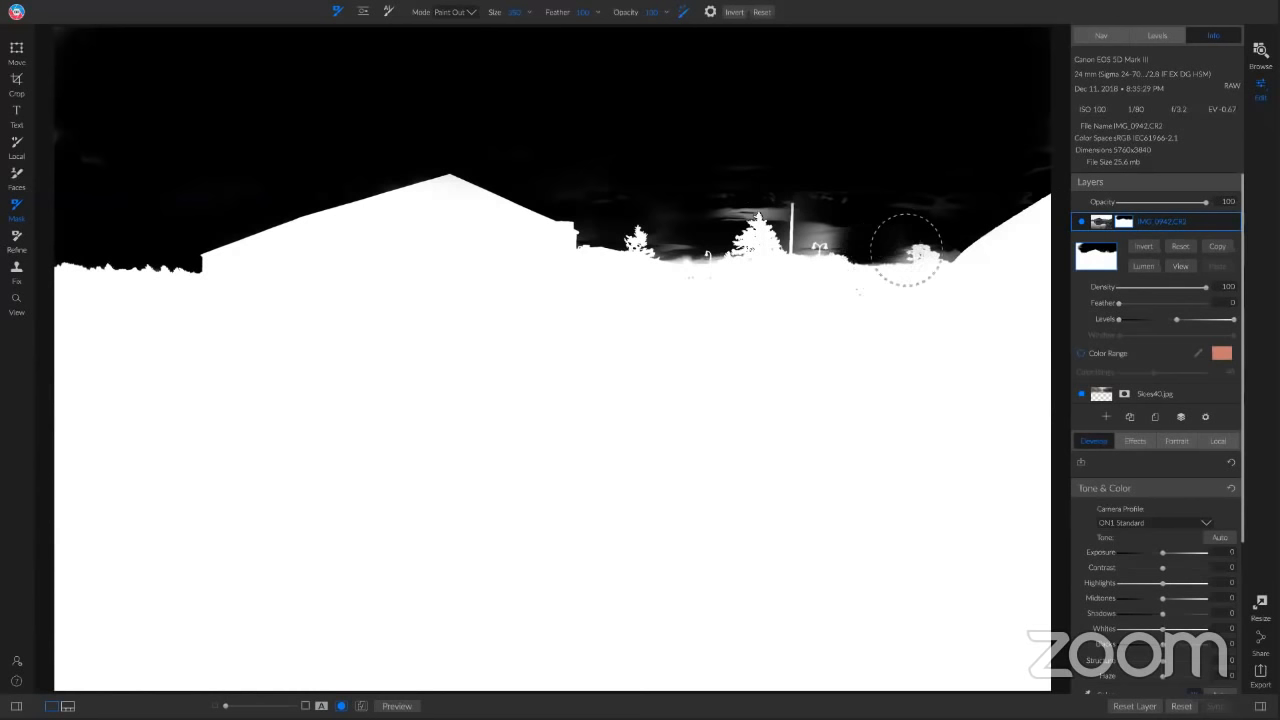
{"action": "left_click", "coordinate": [948, 252]}
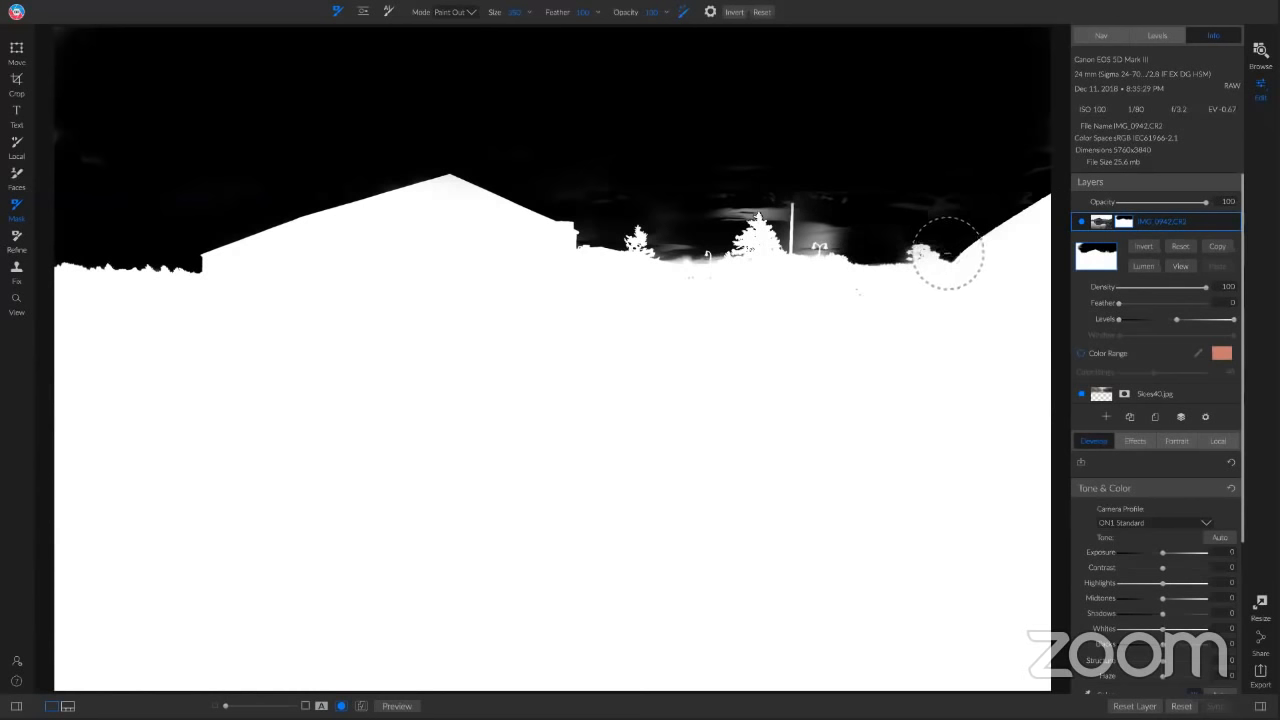
{"action": "mouse_move", "coordinate": [948, 253]}
{"action": "left_mouse_down"}
{"action": "mouse_move", "coordinate": [889, 220]}
{"action": "mouse_move", "coordinate": [814, 232]}
{"action": "mouse_move", "coordinate": [820, 250]}
{"action": "mouse_move", "coordinate": [766, 218]}
{"action": "mouse_move", "coordinate": [773, 206]}
{"action": "mouse_move", "coordinate": [722, 214]}
{"action": "mouse_move", "coordinate": [661, 244]}
{"action": "mouse_move", "coordinate": [676, 262]}
{"action": "mouse_move", "coordinate": [666, 257]}
{"action": "left_mouse_up"}
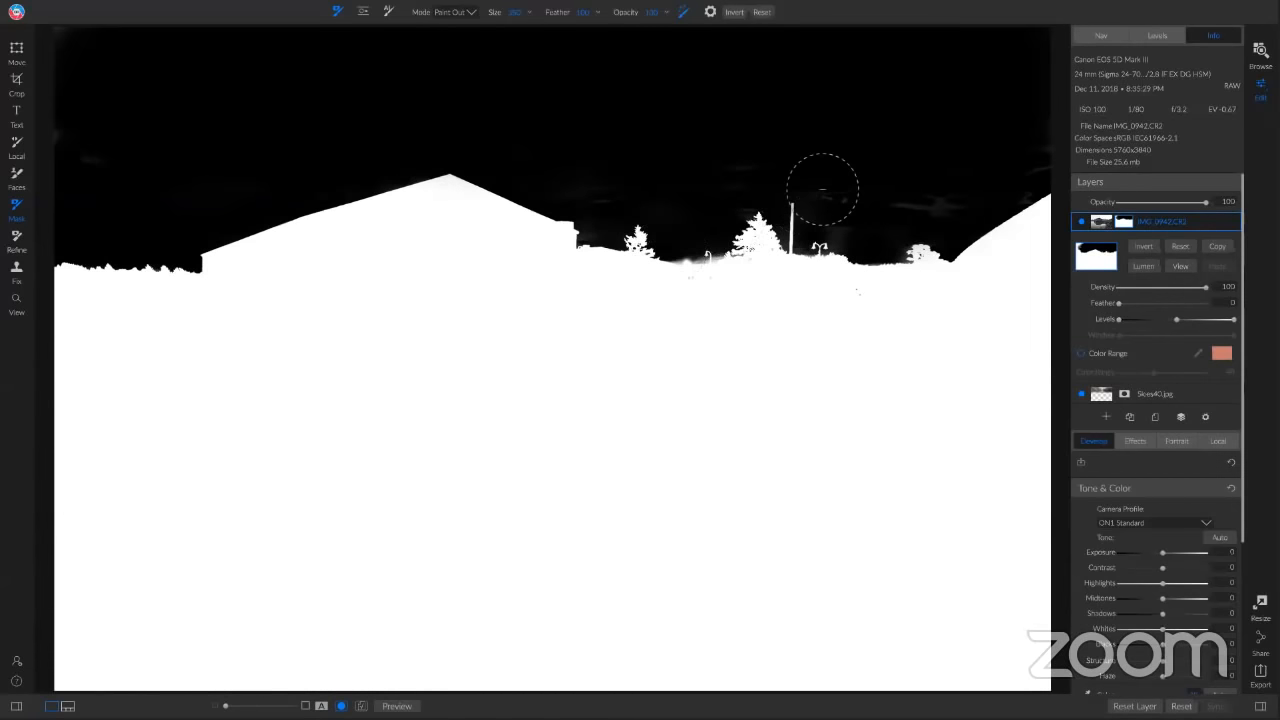
{"action": "mouse_move", "coordinate": [833, 202]}
{"action": "left_mouse_down"}
{"action": "mouse_move", "coordinate": [969, 196]}
{"action": "mouse_move", "coordinate": [888, 197]}
{"action": "left_mouse_up"}
{"action": "left_click", "coordinate": [1177, 267]}
{"action": "left_click", "coordinate": [1178, 268]}
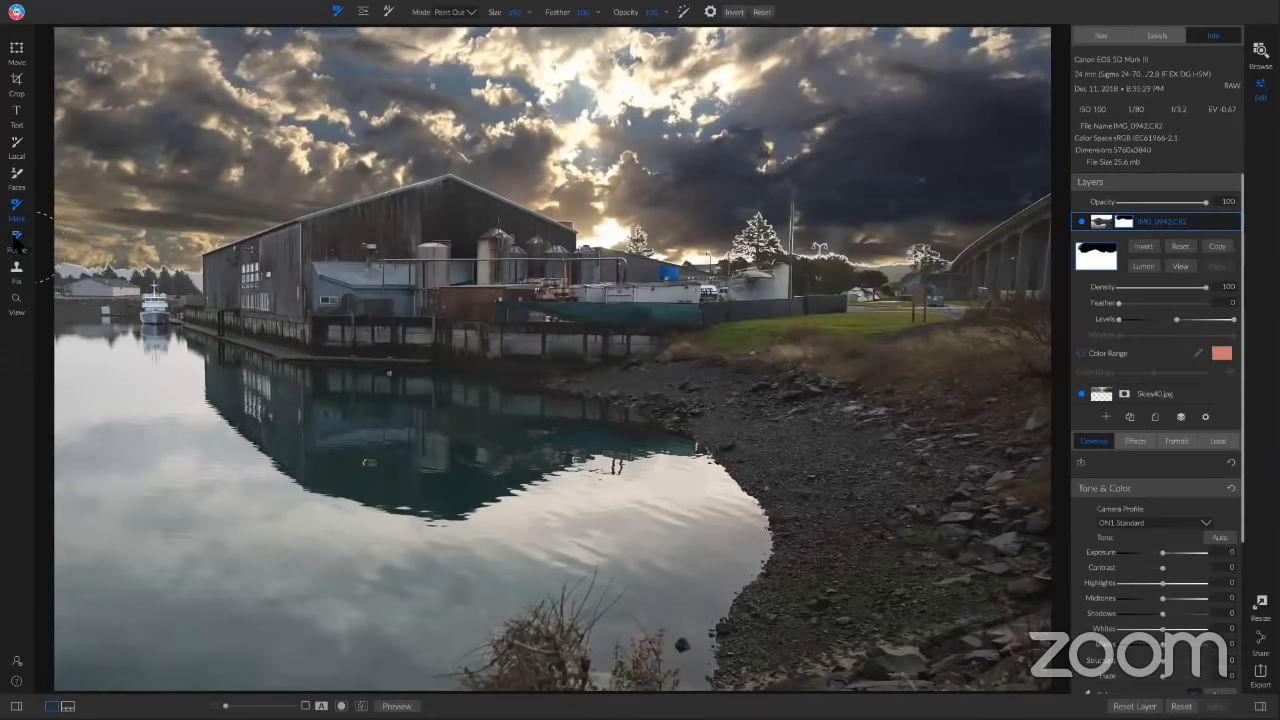
Try refining the mask edge along the trees, lamp posts and bridge with the Refine Brush in Paint Out mode
{"action": "left_click", "coordinate": [16, 238]}
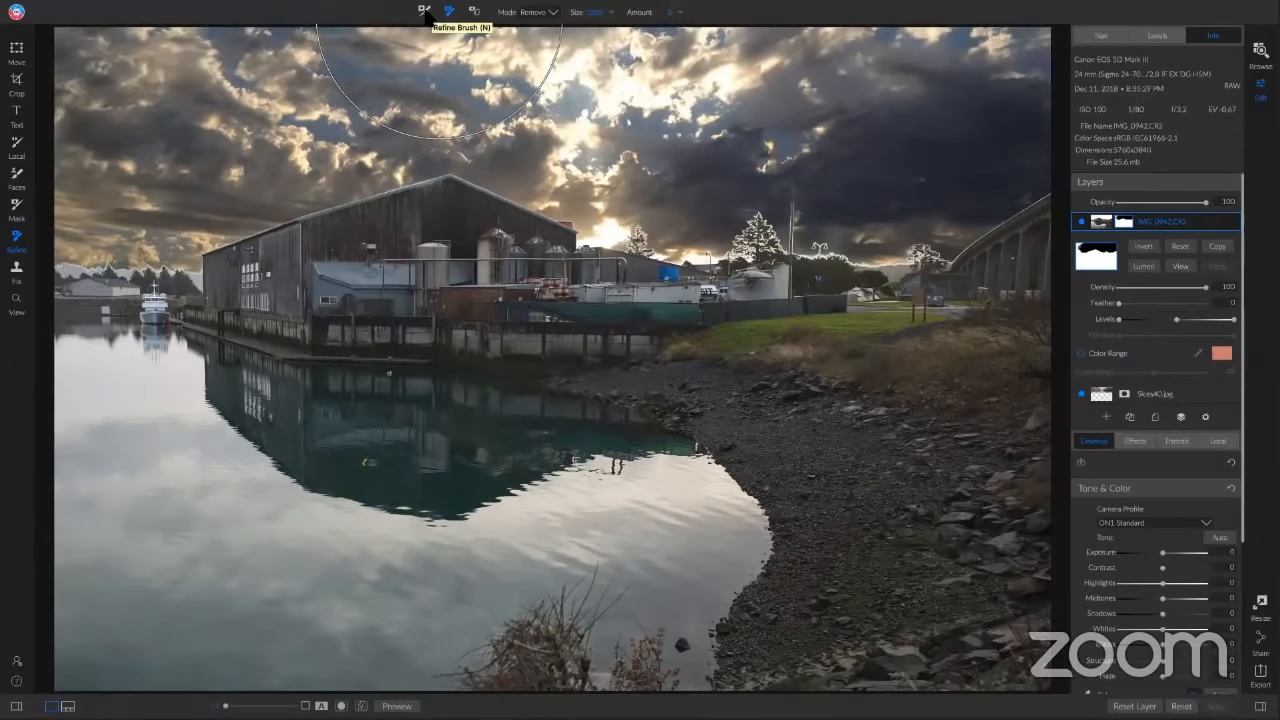
{"action": "left_click", "coordinate": [424, 12]}
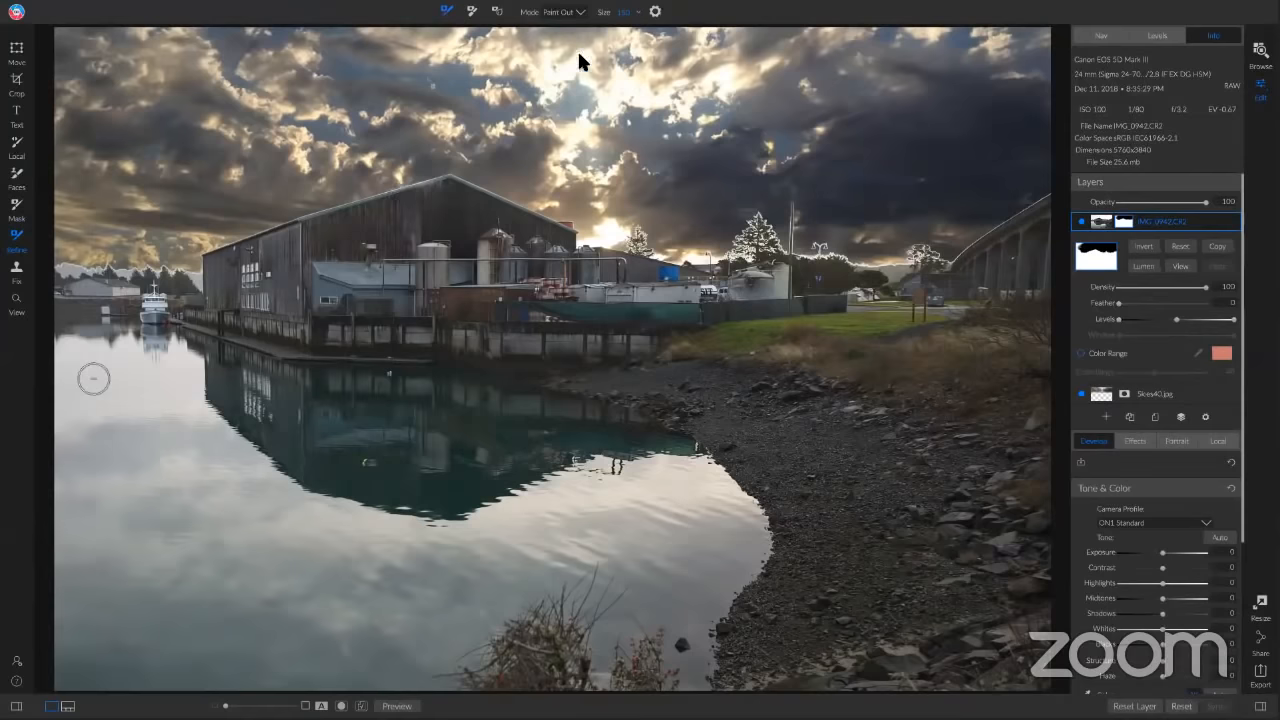
{"action": "left_click", "coordinate": [566, 13]}
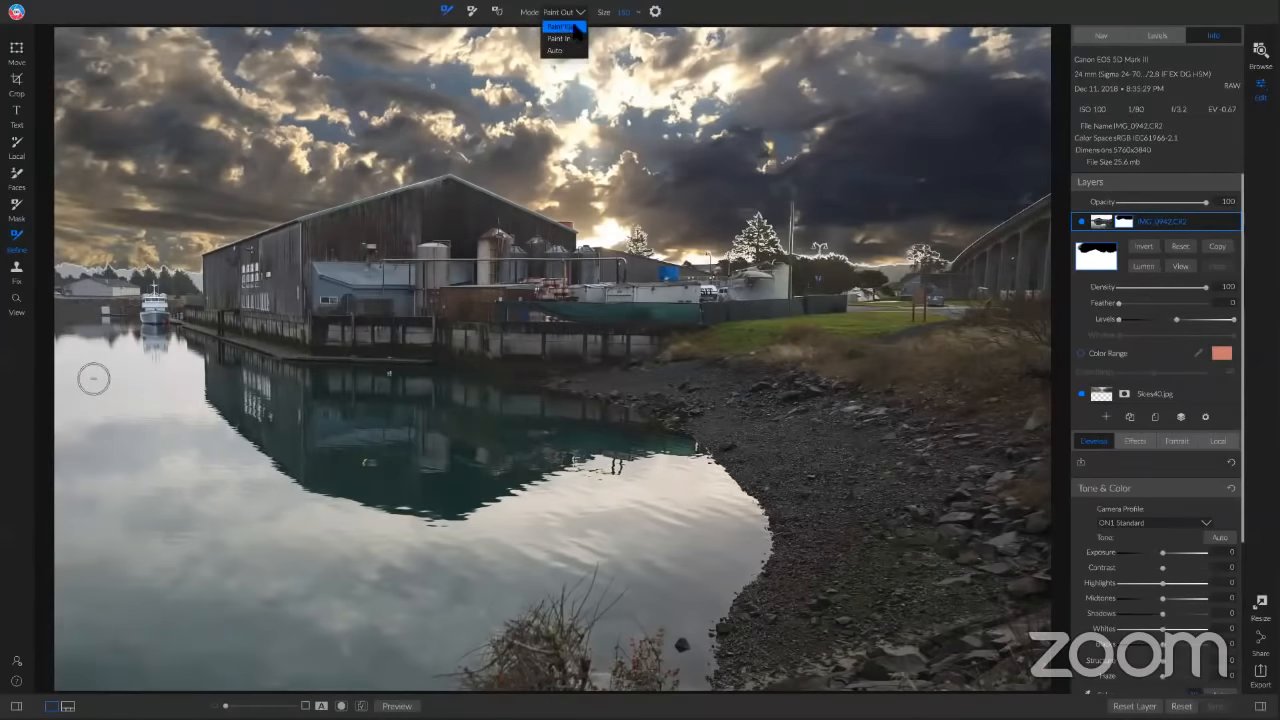
{"action": "left_click", "coordinate": [562, 28]}
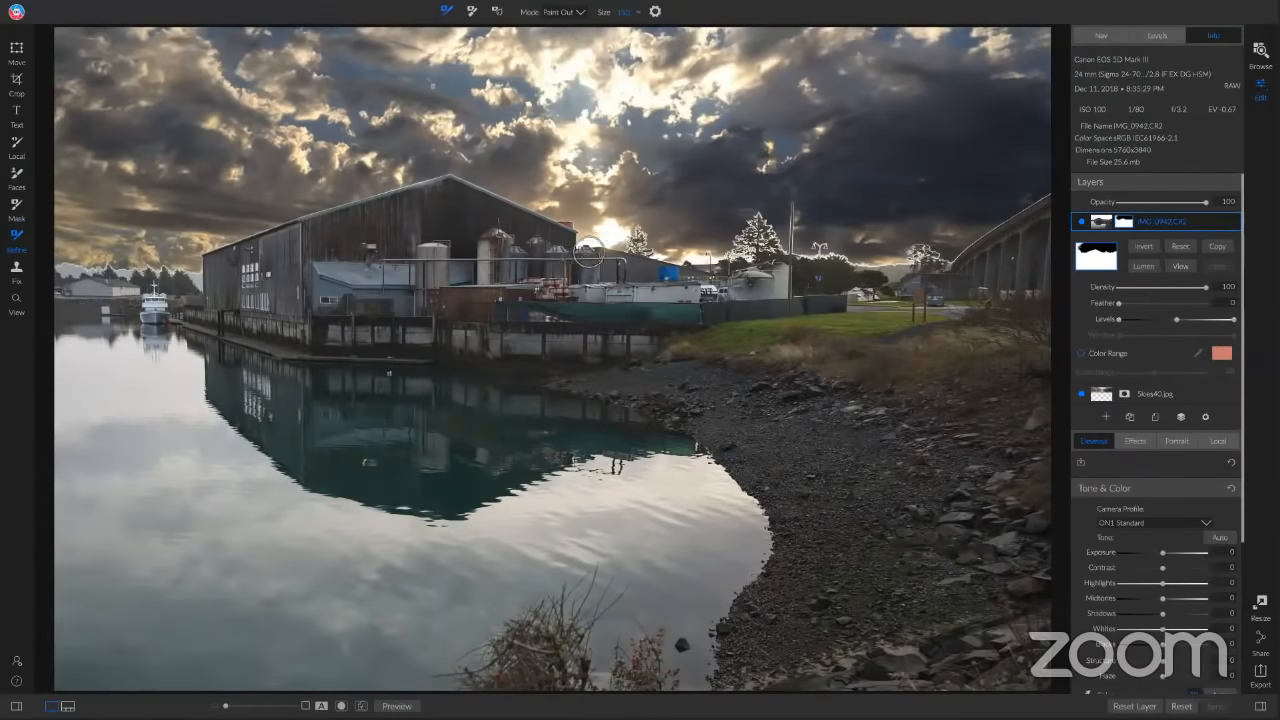
{"action": "key", "text": "]"}
{"action": "key", "text": "]"}
{"action": "key", "text": "]"}
{"action": "key", "text": "]"}
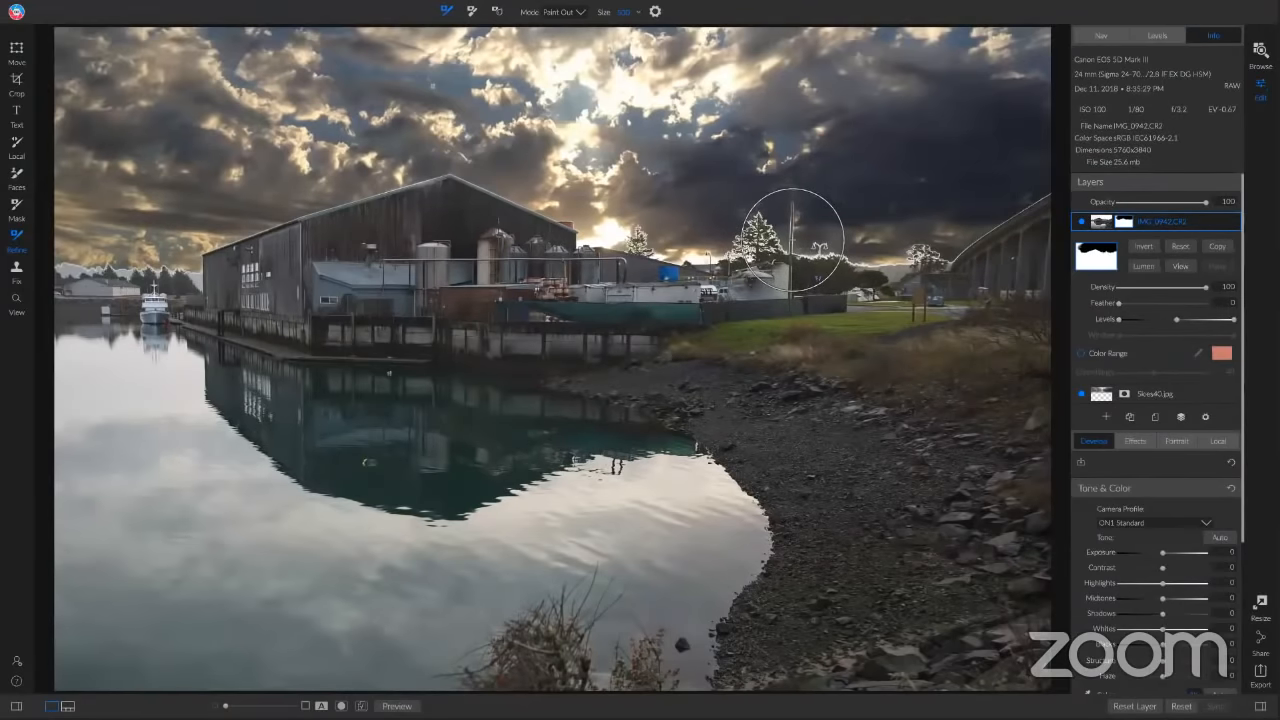
{"action": "key", "text": "["}
{"action": "key", "text": "["}
{"action": "key", "text": "["}
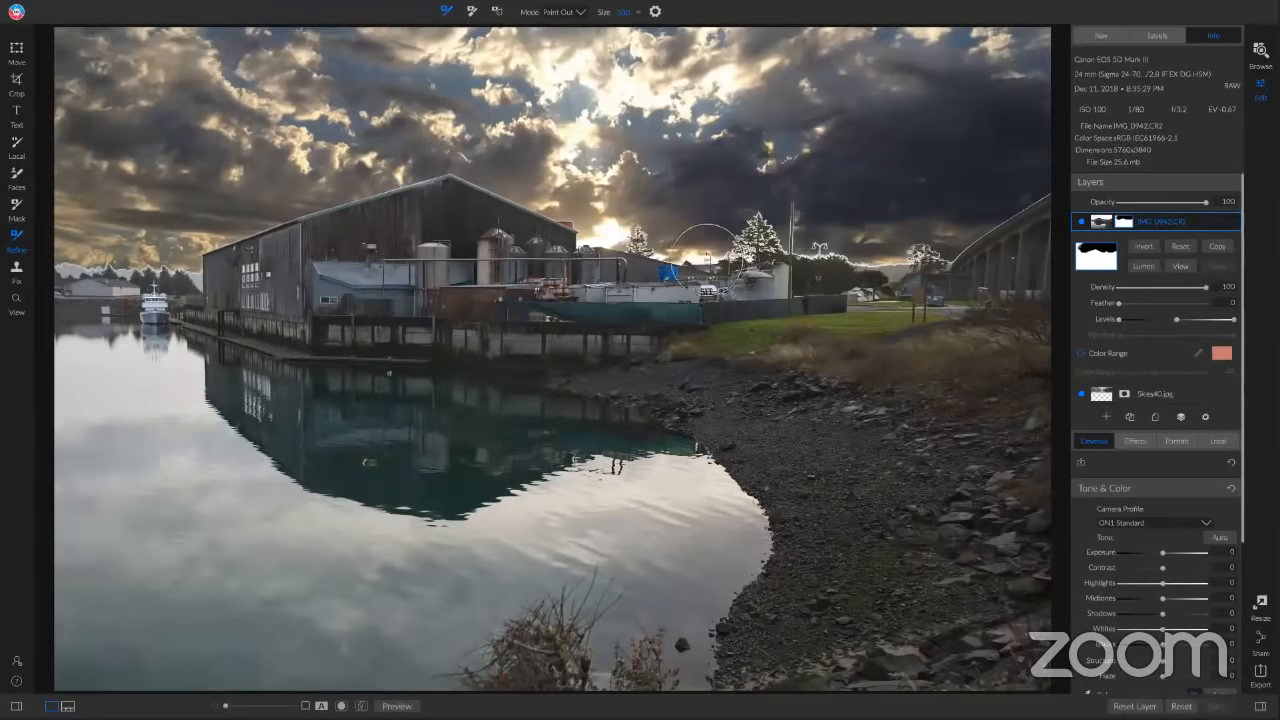
{"action": "mouse_move", "coordinate": [613, 236]}
{"action": "left_mouse_down"}
{"action": "mouse_move", "coordinate": [704, 257]}
{"action": "mouse_move", "coordinate": [767, 218]}
{"action": "mouse_move", "coordinate": [774, 233]}
{"action": "mouse_move", "coordinate": [747, 262]}
{"action": "mouse_move", "coordinate": [795, 245]}
{"action": "mouse_move", "coordinate": [795, 208]}
{"action": "mouse_move", "coordinate": [828, 250]}
{"action": "mouse_move", "coordinate": [945, 254]}
{"action": "mouse_move", "coordinate": [1048, 194]}
{"action": "left_mouse_up"}
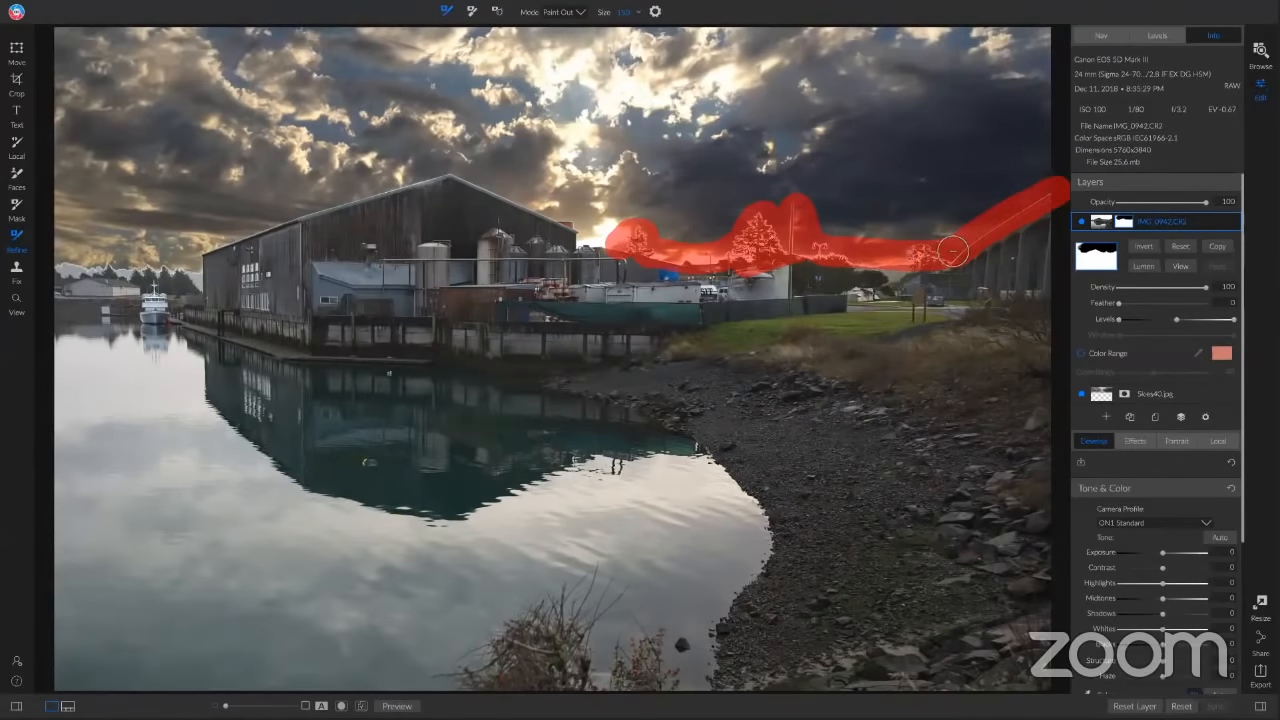
{"action": "left_click_drag", "start_coordinate": [931, 261], "coordinate": [831, 258]}
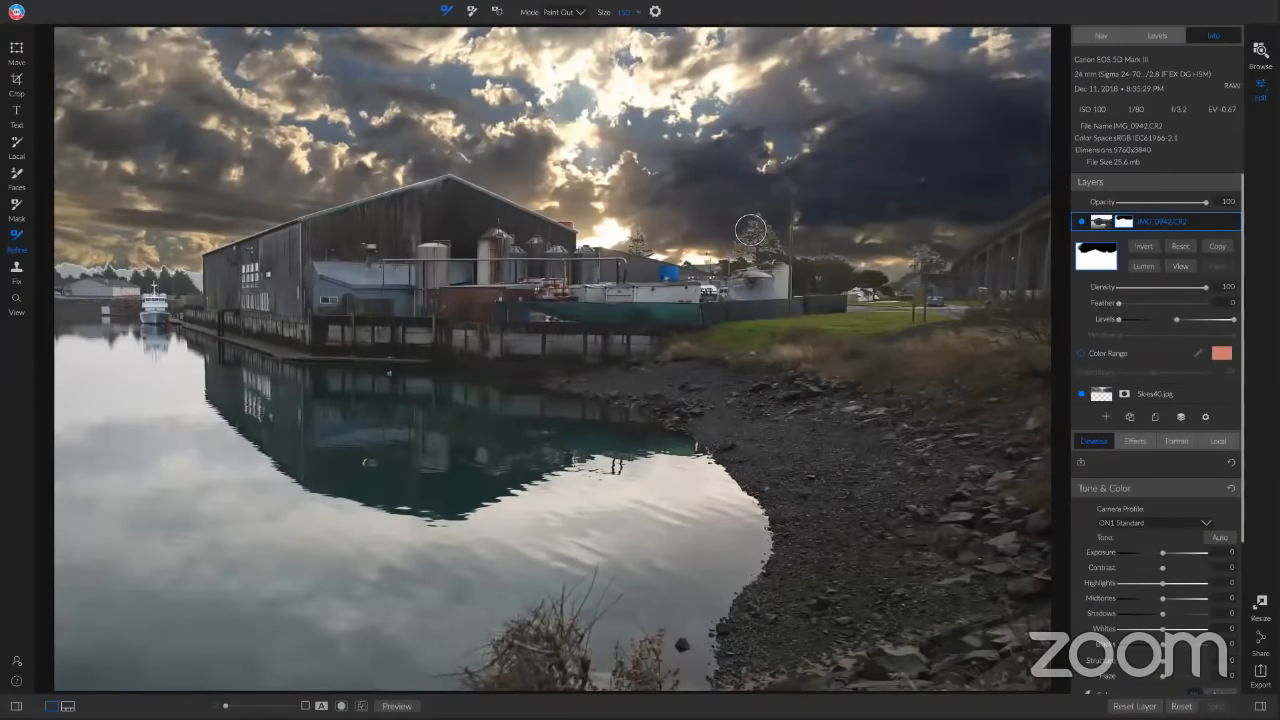
{"action": "left_click", "coordinate": [751, 229]}
At 100% zoom, remove the light halo along the trees, lamp posts and bridge with a smaller Chisel brush, and inspect the building's edges
{"action": "key", "text": "z"}
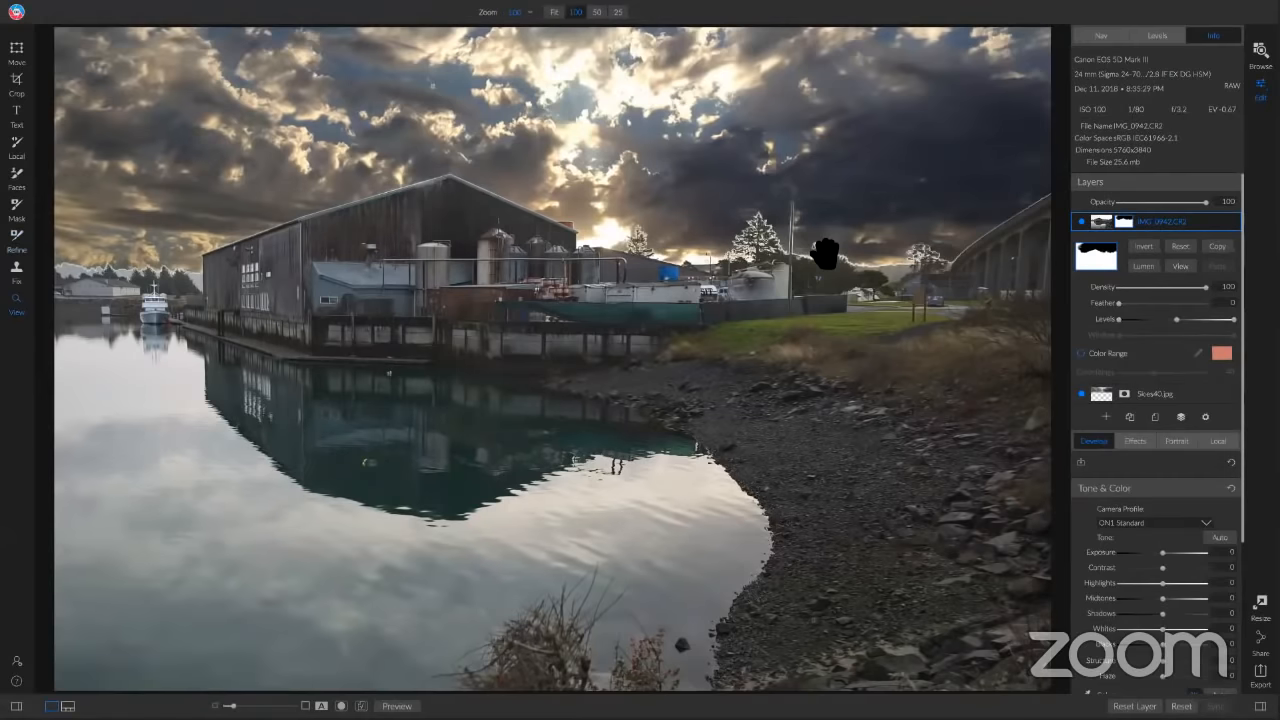
{"action": "left_click", "coordinate": [586, 271]}
{"action": "left_click_drag", "start_coordinate": [786, 257], "coordinate": [614, 400]}
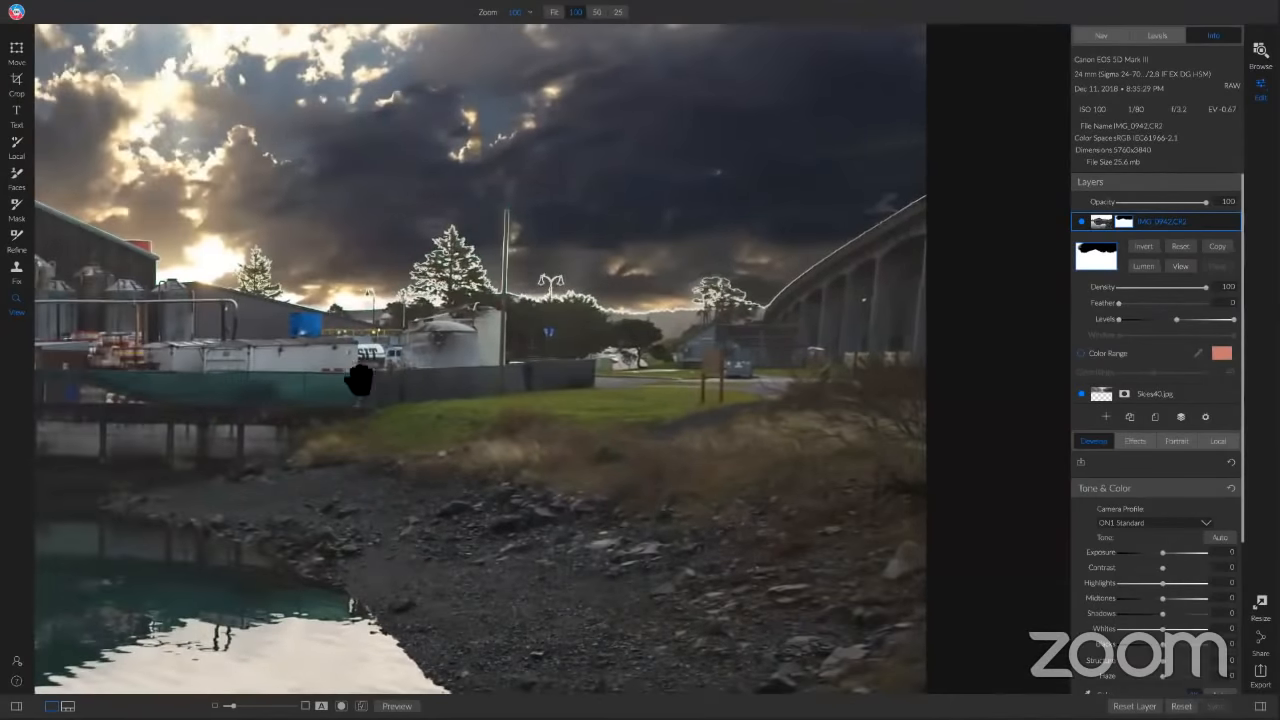
{"action": "left_click", "coordinate": [16, 242]}
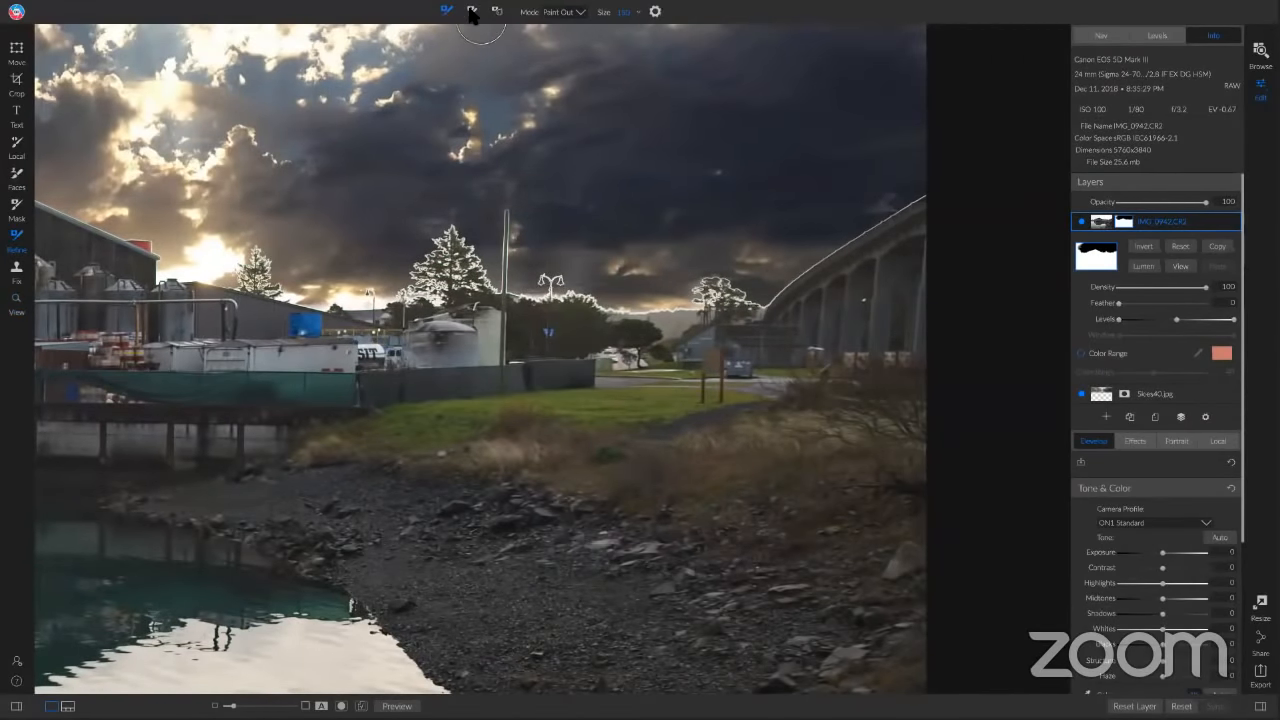
{"action": "left_click", "coordinate": [472, 14]}
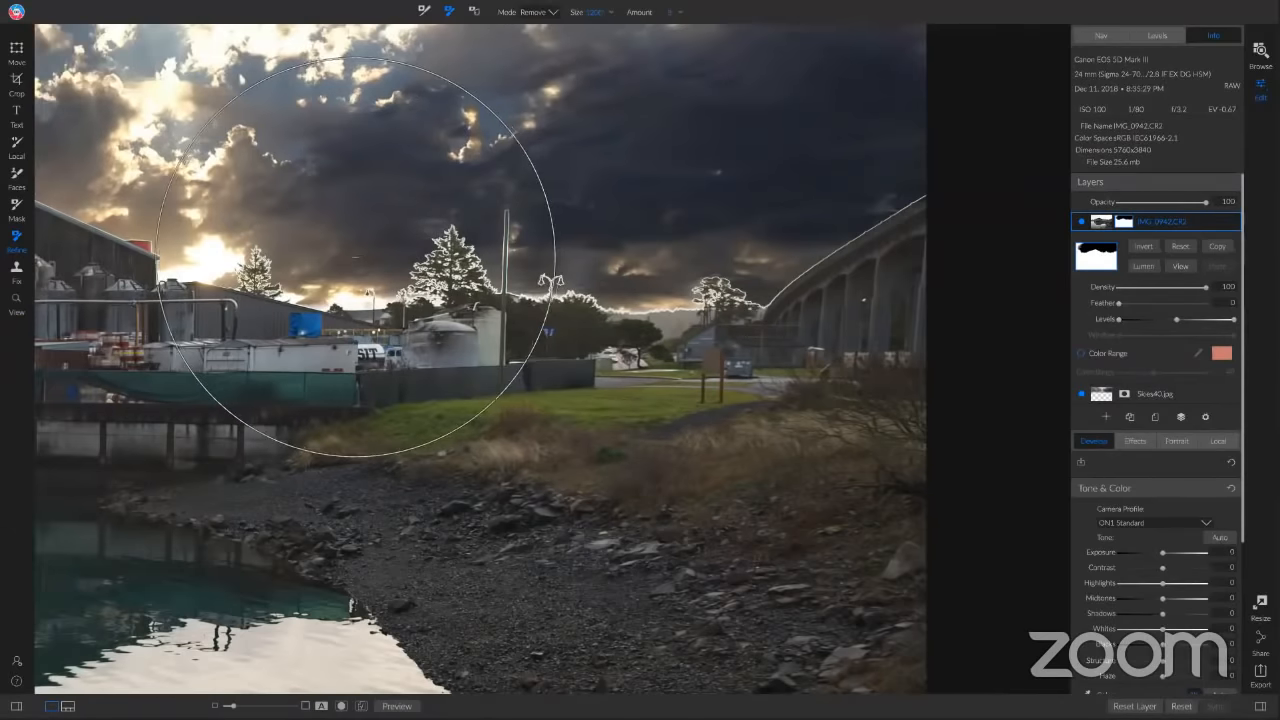
{"action": "key", "text": "bracketleft"}
{"action": "key", "text": "bracketleft"}
{"action": "key", "text": "bracketleft"}
{"action": "key", "text": "bracketleft"}
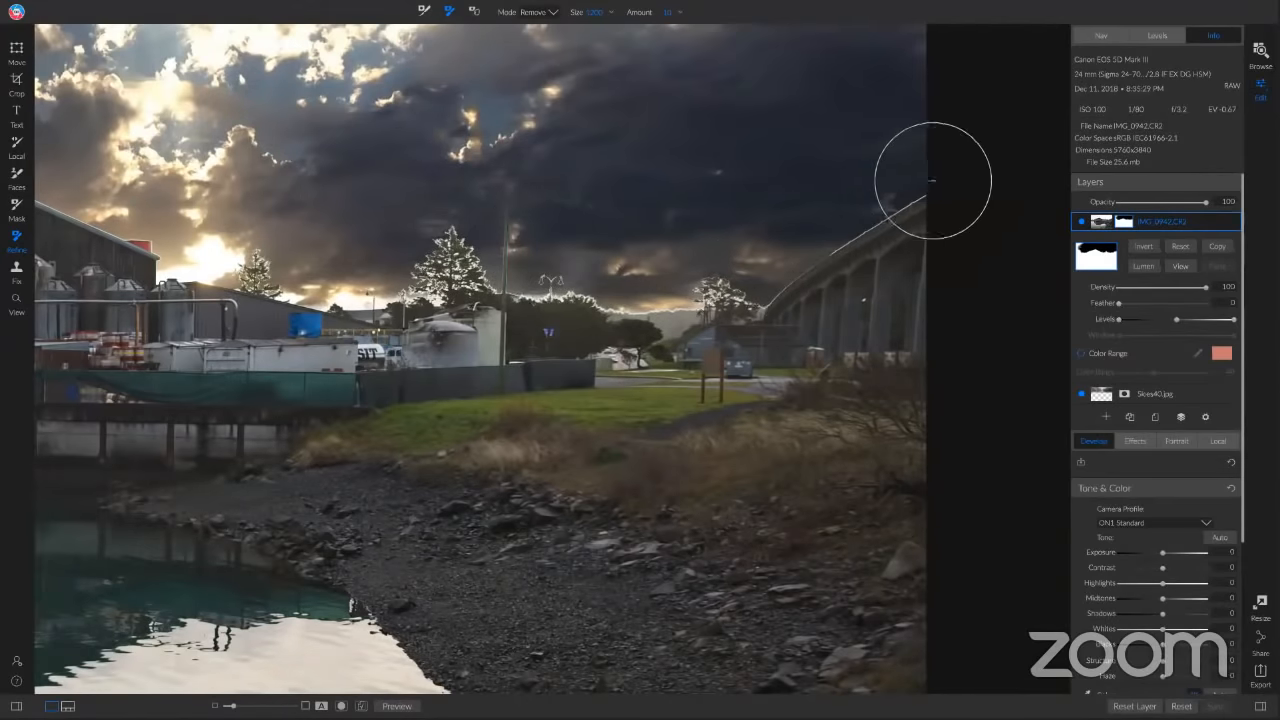
{"action": "left_click_drag", "start_coordinate": [932, 180], "coordinate": [804, 242]}
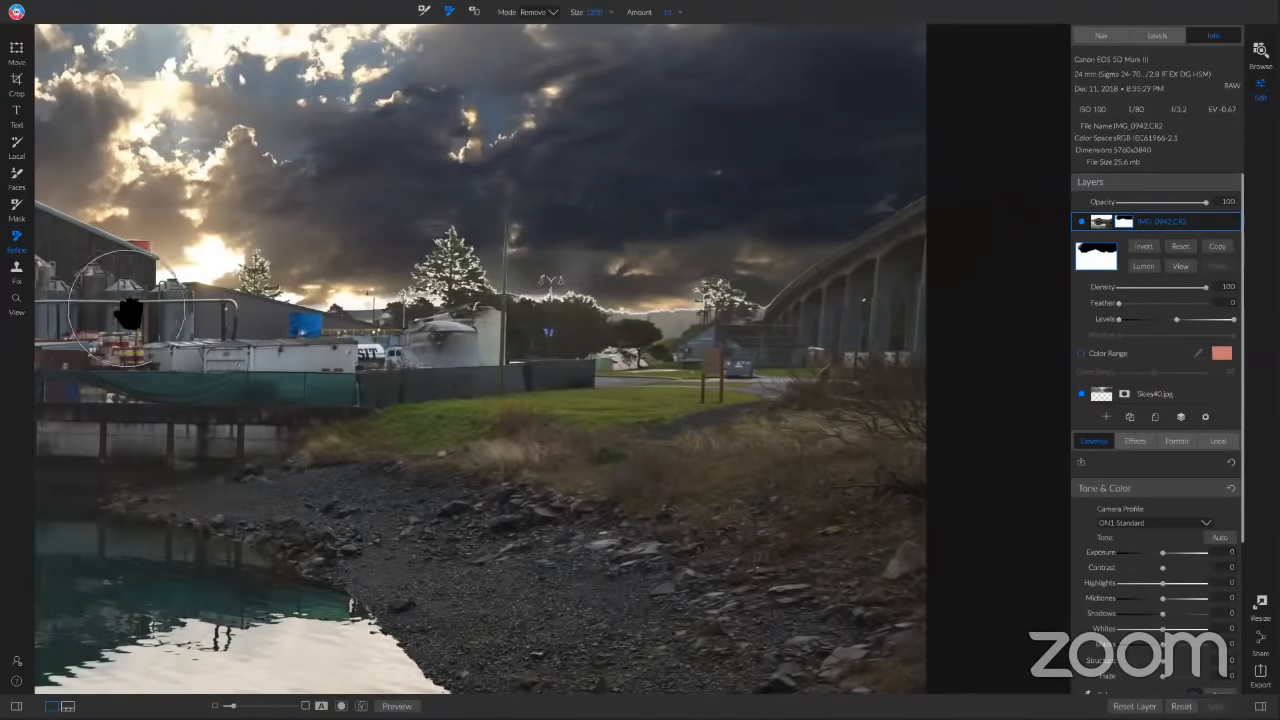
{"action": "mouse_move", "coordinate": [128, 314]}
{"action": "left_mouse_down"}
{"action": "mouse_move", "coordinate": [540, 366]}
{"action": "mouse_move", "coordinate": [611, 400]}
{"action": "mouse_move", "coordinate": [686, 386]}
{"action": "left_mouse_up"}
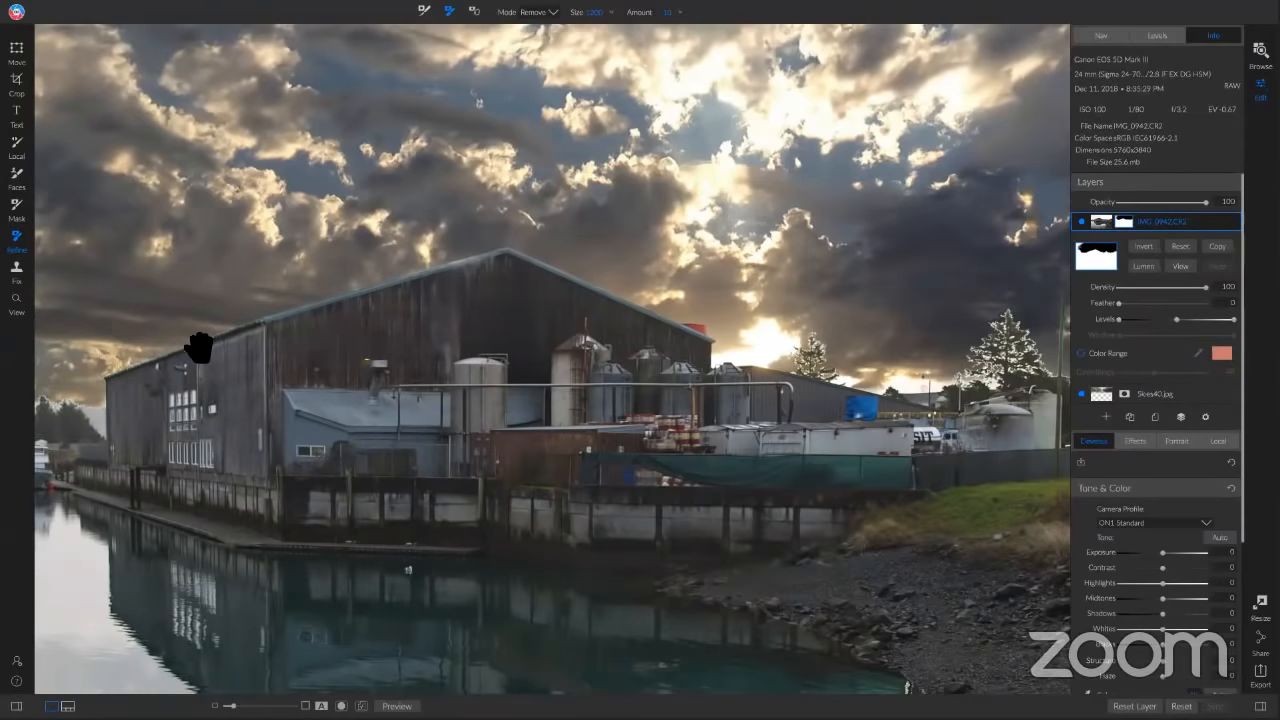
{"action": "left_click_drag", "start_coordinate": [199, 347], "coordinate": [855, 329]}
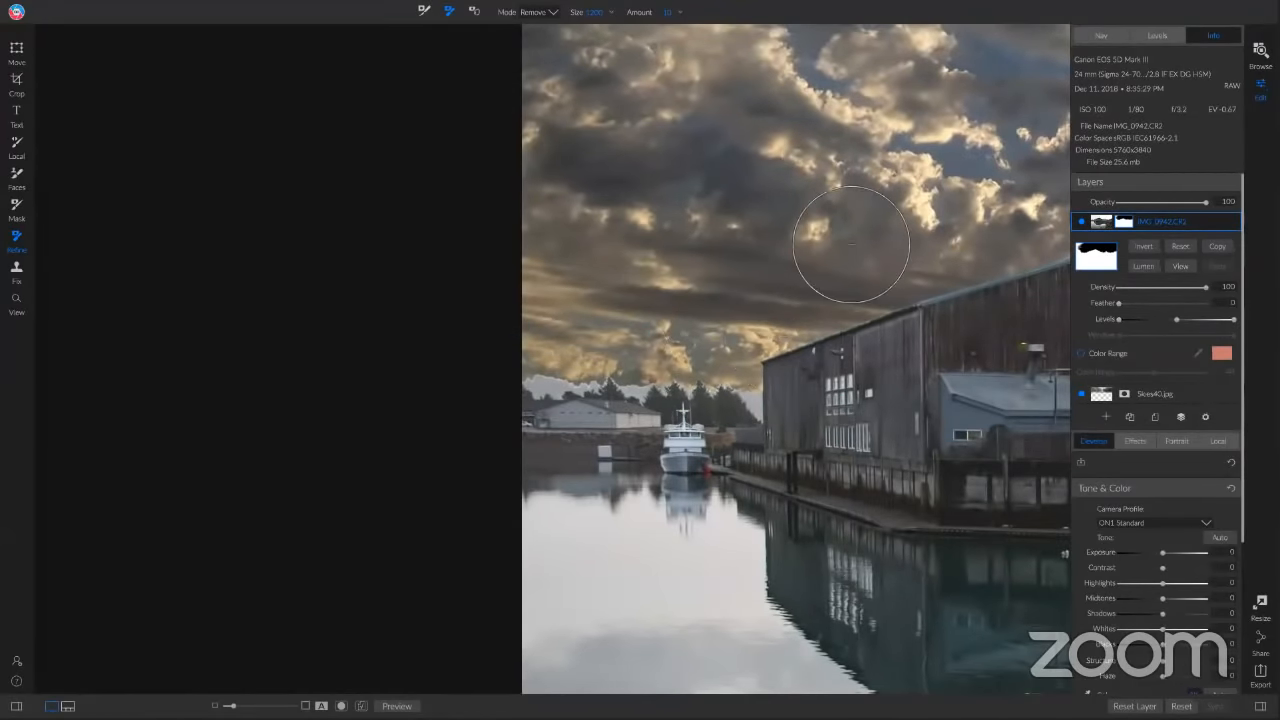
{"action": "key", "text": "z"}
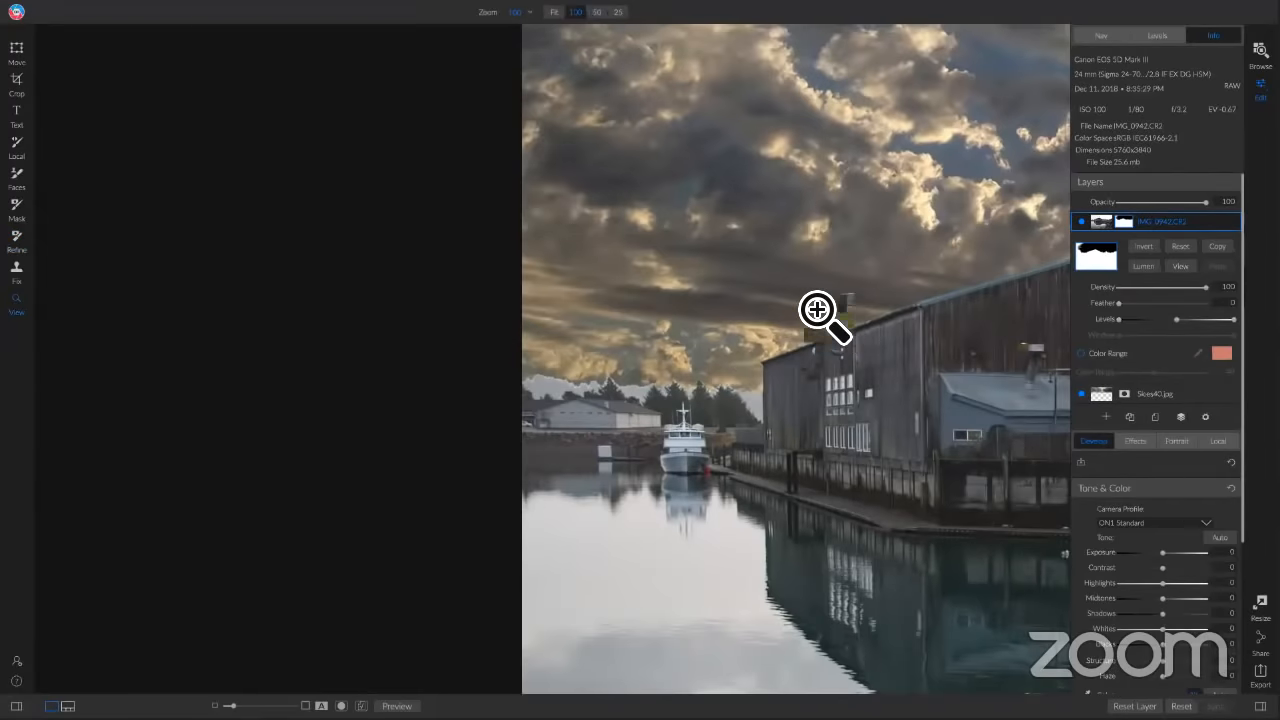
{"action": "key", "text": "ctrl+0"}
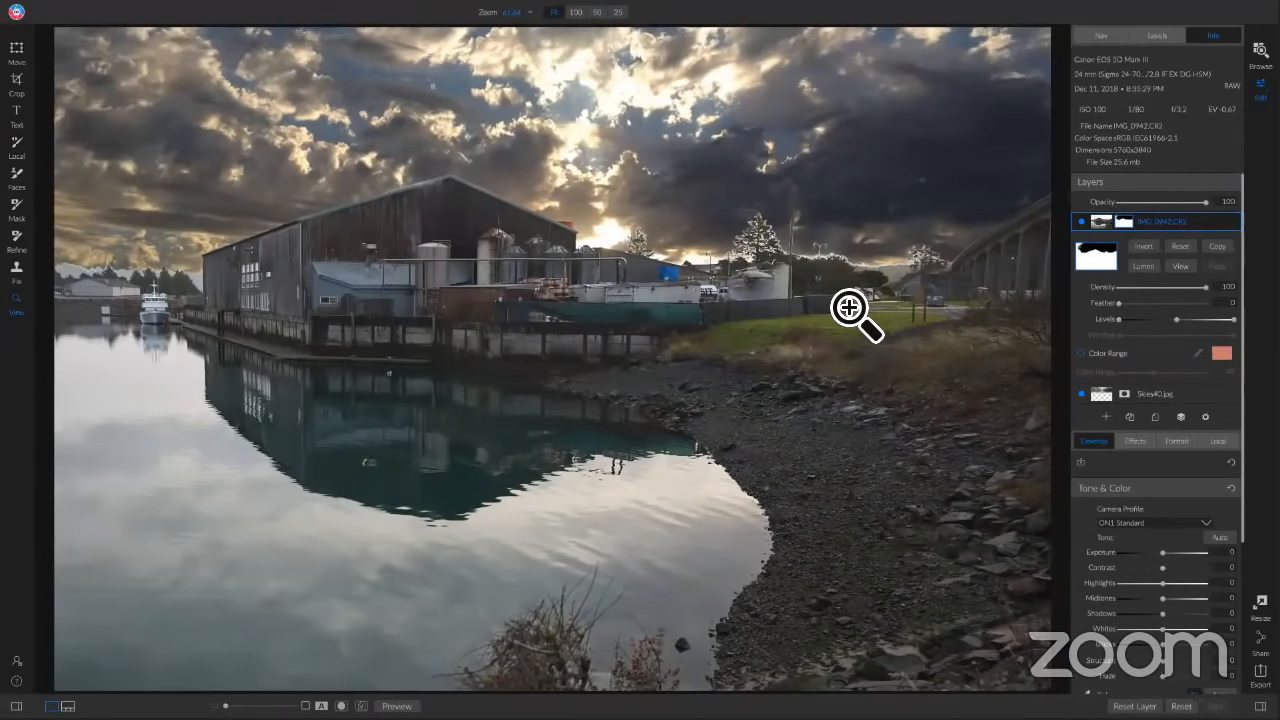
Add a Curves filter to the sky layer and raise the curve's midpoint to about In 129, Out 215 to brighten the clouds
{"action": "left_click", "coordinate": [1177, 396]}
{"action": "left_click", "coordinate": [1136, 289]}
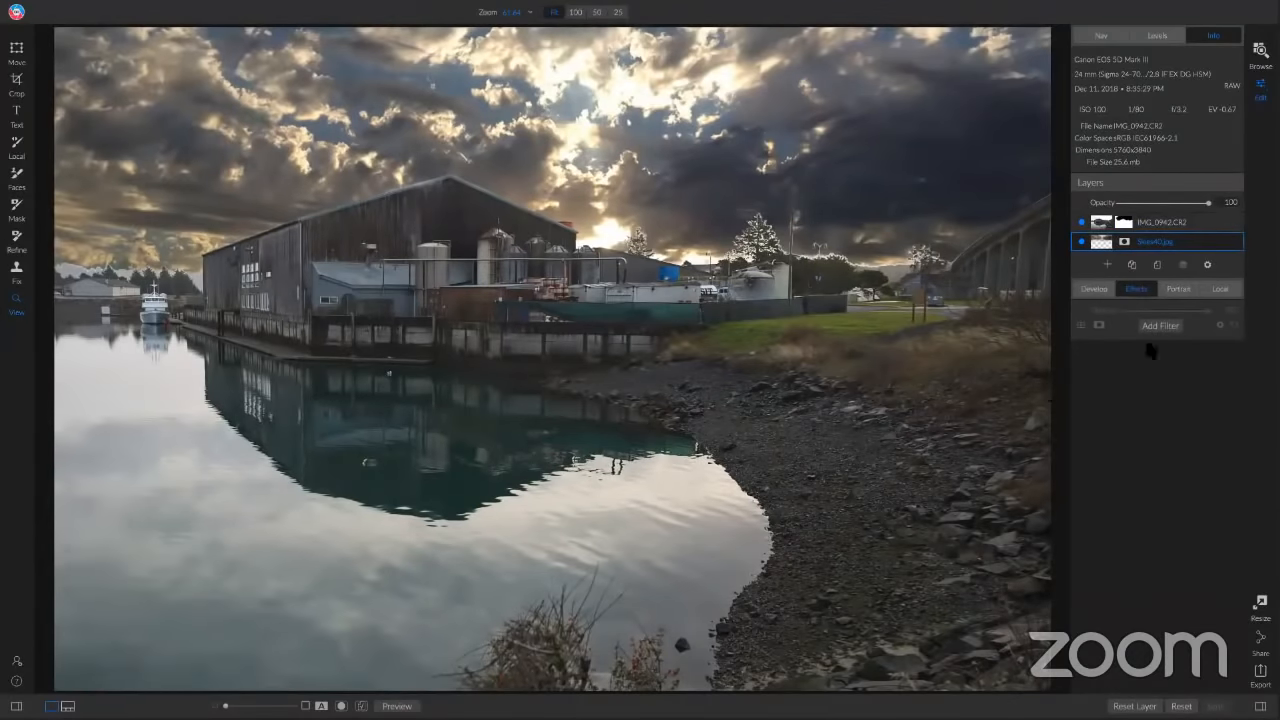
{"action": "left_click", "coordinate": [1157, 326]}
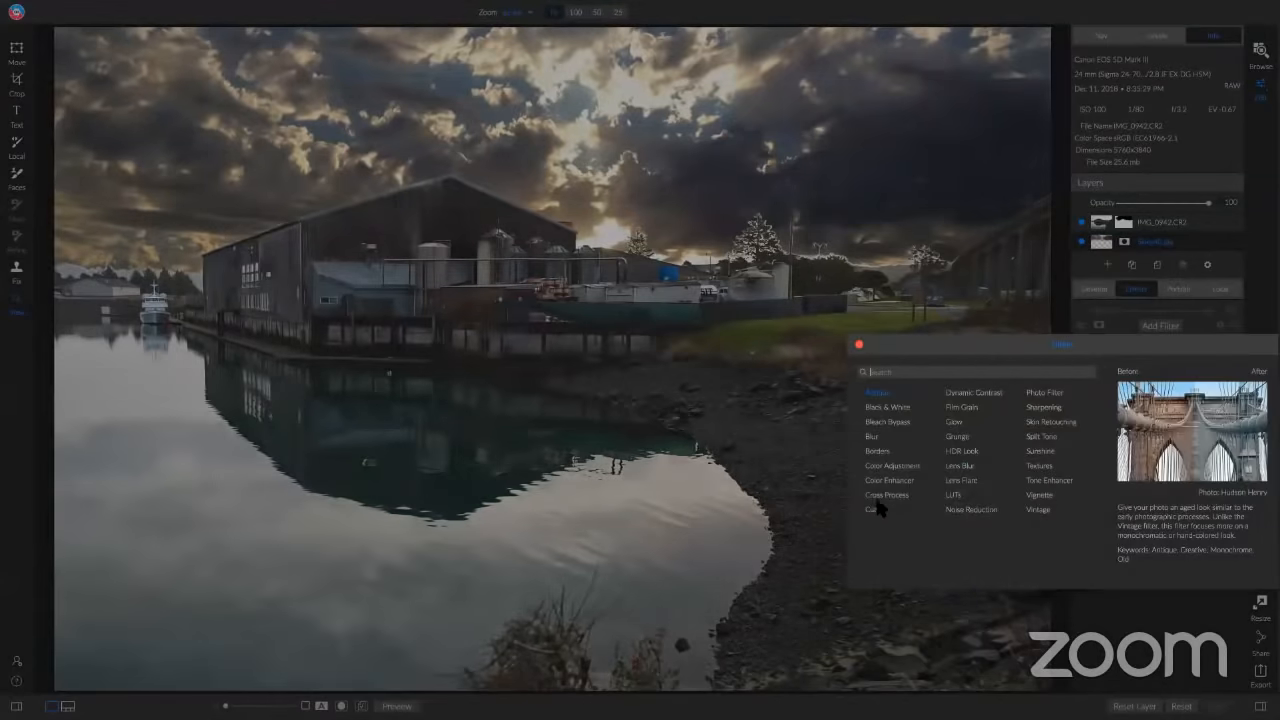
{"action": "left_click", "coordinate": [876, 509]}
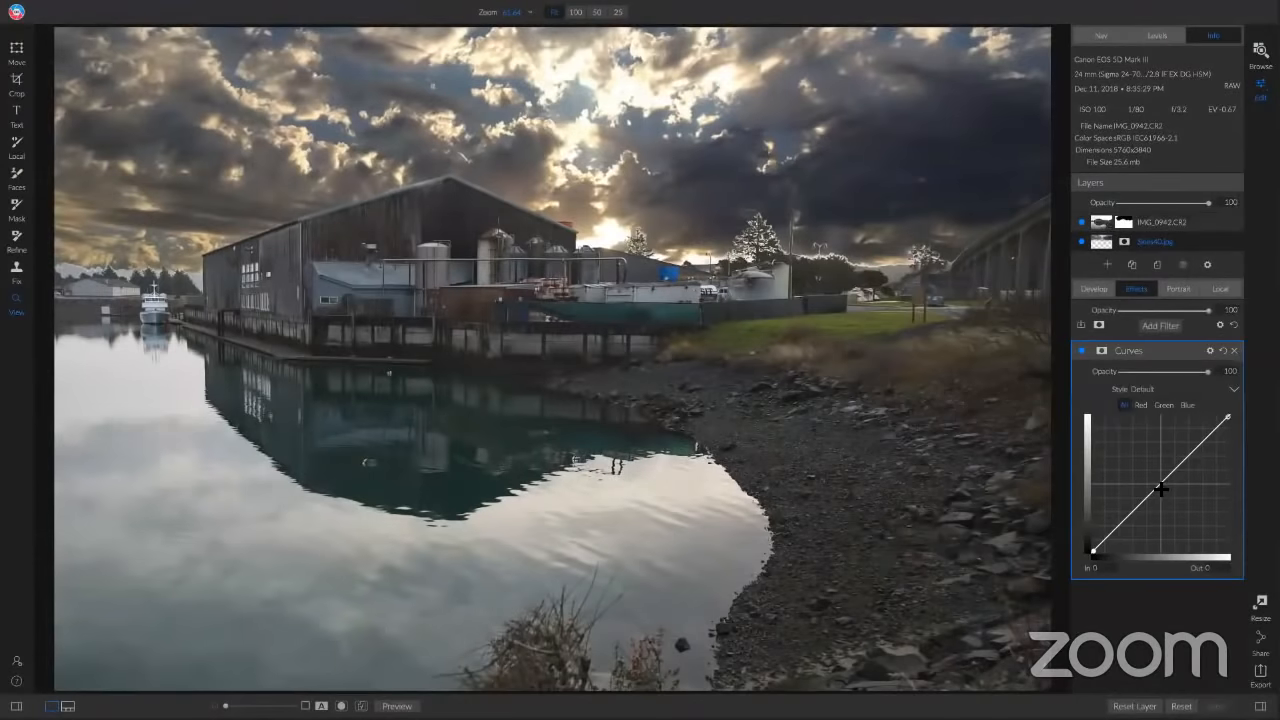
{"action": "left_click_drag", "start_coordinate": [1164, 491], "coordinate": [1165, 441]}
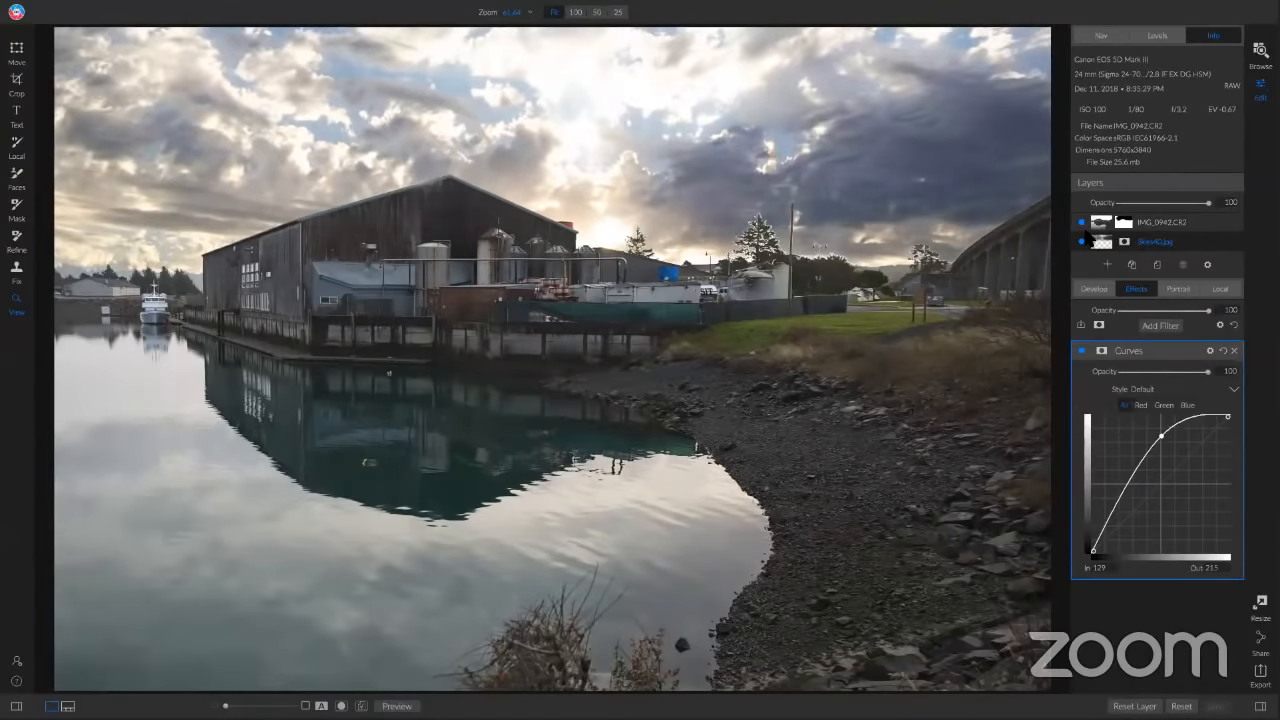
Try refining the photo layer's mask with the Refine Brush in Paint Out mode along the trees beside the building and the far treeline
{"action": "left_click", "coordinate": [1160, 222]}
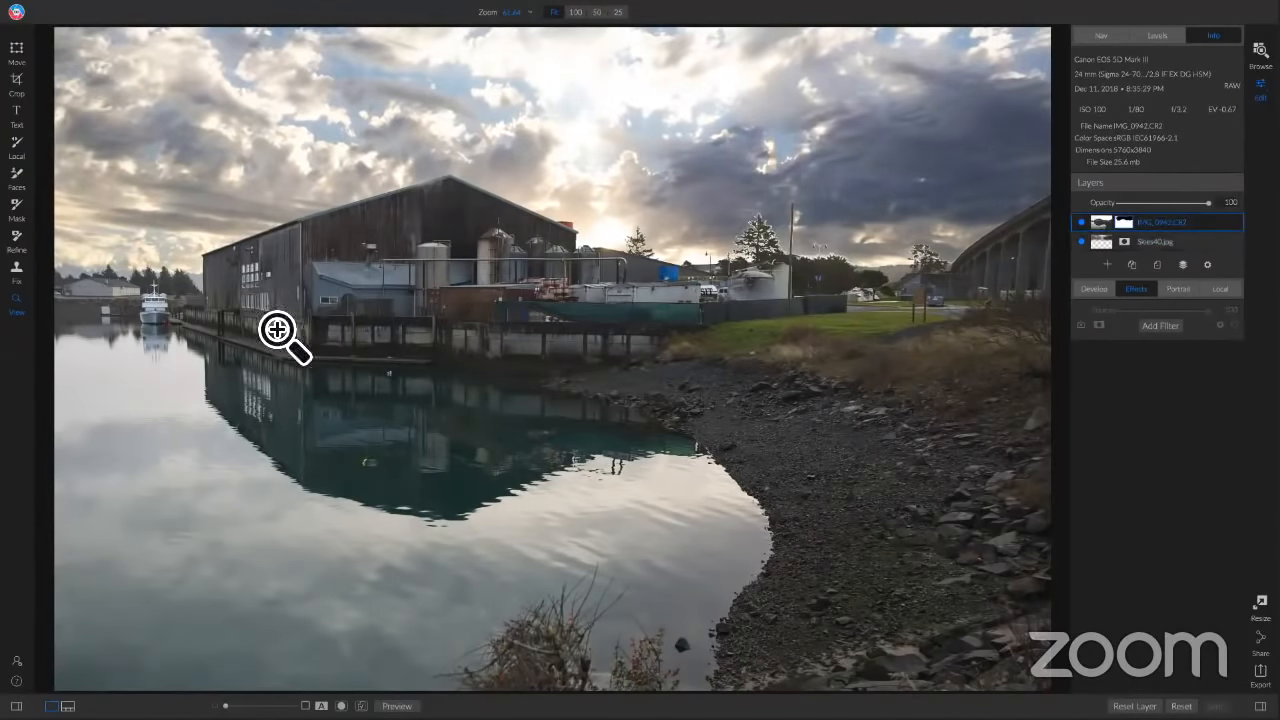
{"action": "left_click", "coordinate": [17, 240]}
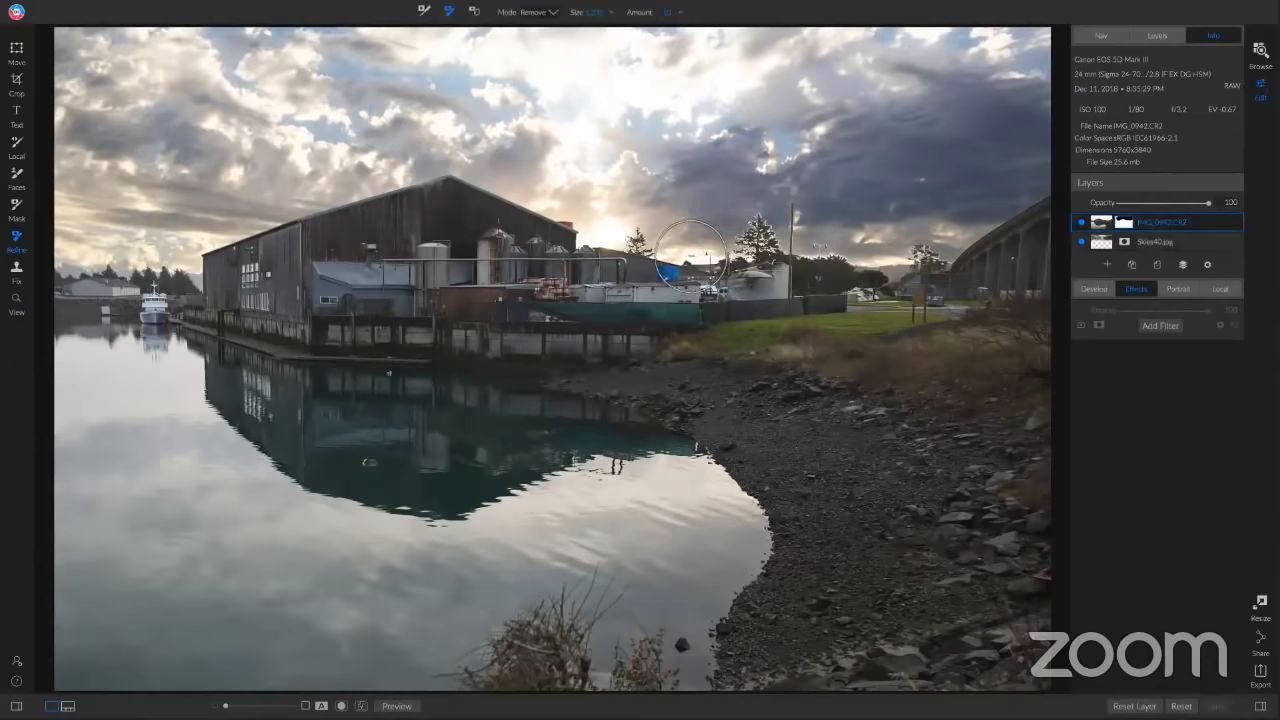
{"action": "left_click", "coordinate": [424, 12]}
{"action": "left_click", "coordinate": [598, 243]}
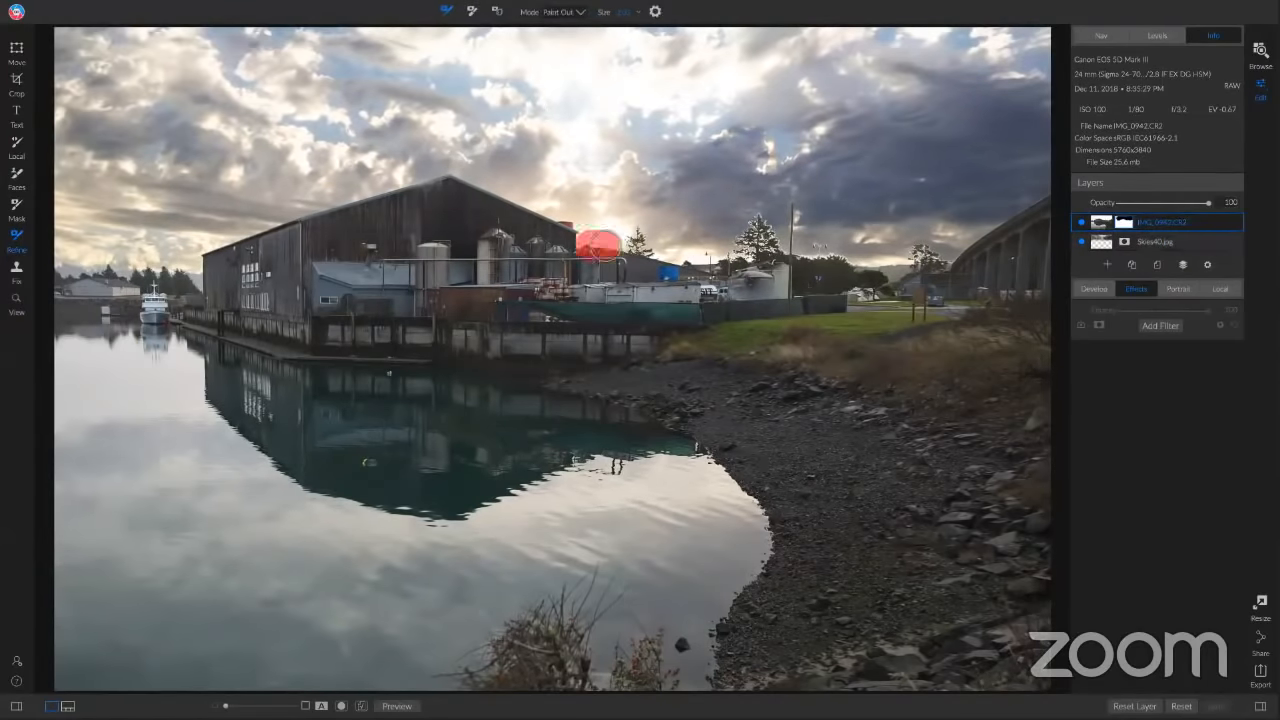
{"action": "mouse_move", "coordinate": [598, 243]}
{"action": "left_mouse_down"}
{"action": "mouse_move", "coordinate": [638, 232]}
{"action": "mouse_move", "coordinate": [658, 255]}
{"action": "mouse_move", "coordinate": [742, 255]}
{"action": "mouse_move", "coordinate": [752, 215]}
{"action": "mouse_move", "coordinate": [782, 253]}
{"action": "mouse_move", "coordinate": [966, 247]}
{"action": "mouse_move", "coordinate": [1049, 189]}
{"action": "mouse_move", "coordinate": [958, 250]}
{"action": "left_mouse_up"}
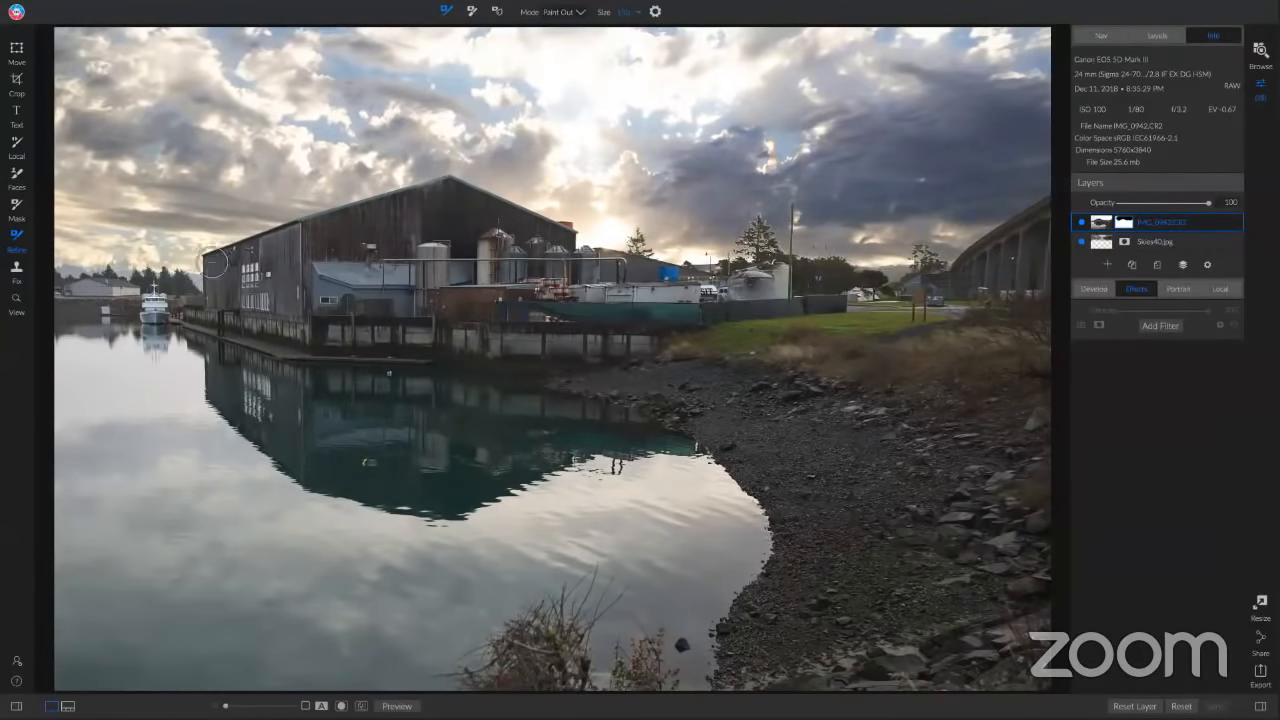
{"action": "left_click_drag", "start_coordinate": [198, 268], "coordinate": [59, 262]}
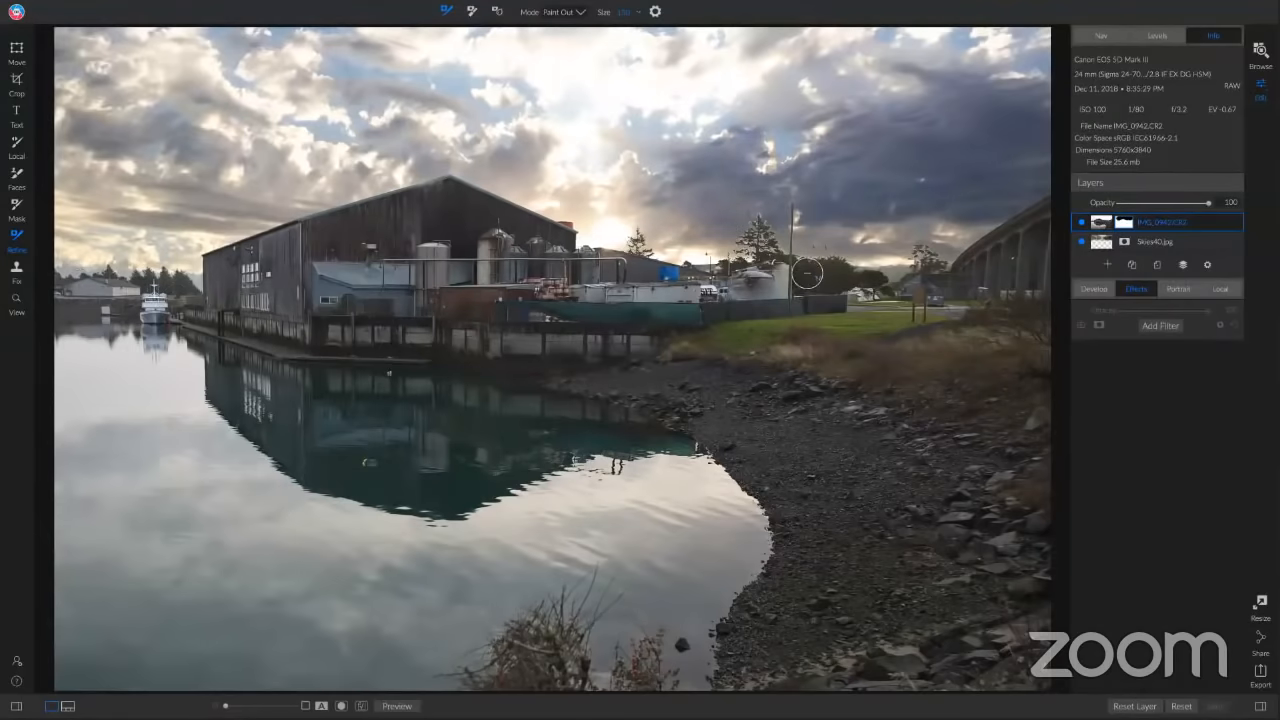
Try softening the mask edge along the distant trees behind the boat using a smaller Blur brush with an adjusted amount
{"action": "key", "text": "z"}
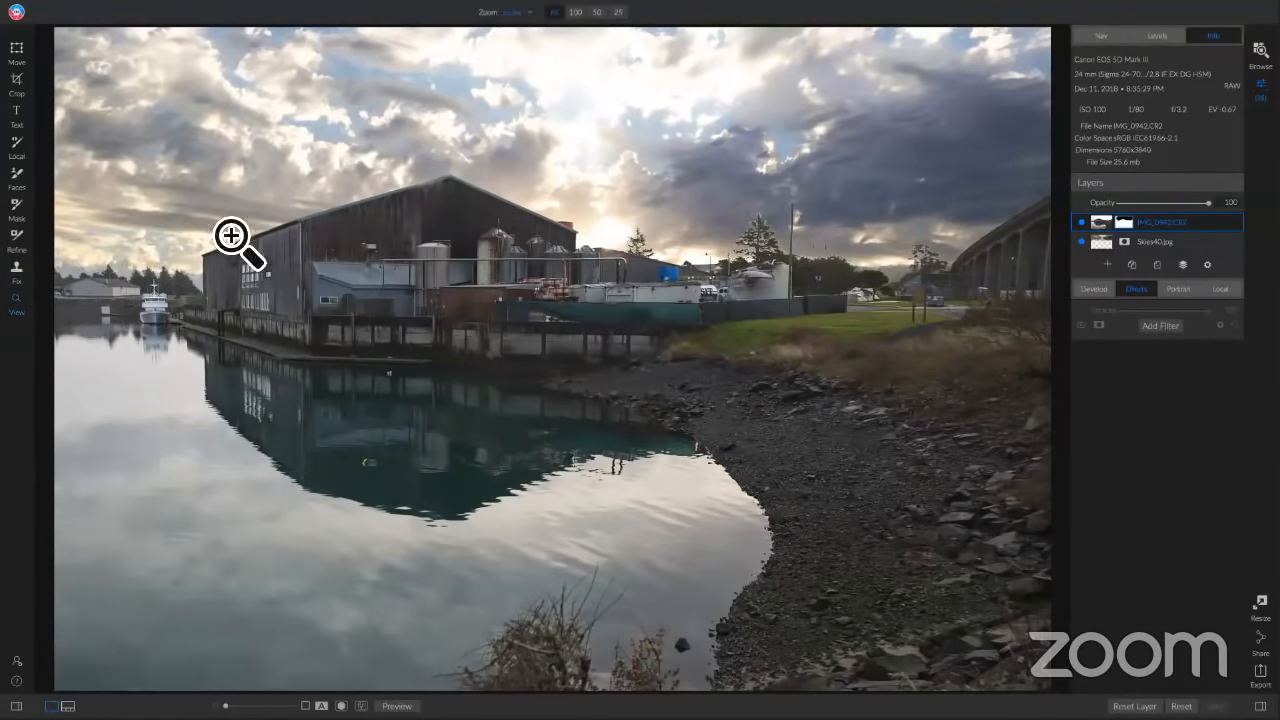
{"action": "left_click", "coordinate": [94, 280]}
{"action": "left_click_drag", "start_coordinate": [292, 308], "coordinate": [535, 373]}
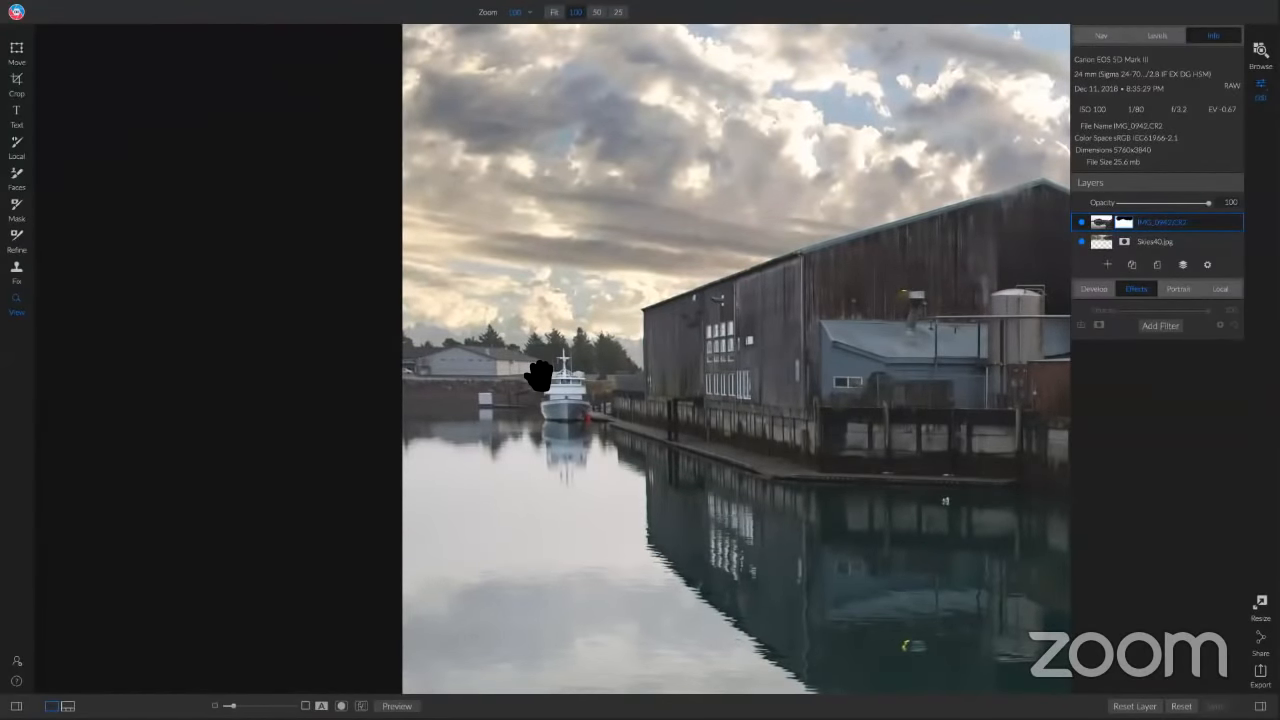
{"action": "left_click", "coordinate": [17, 240]}
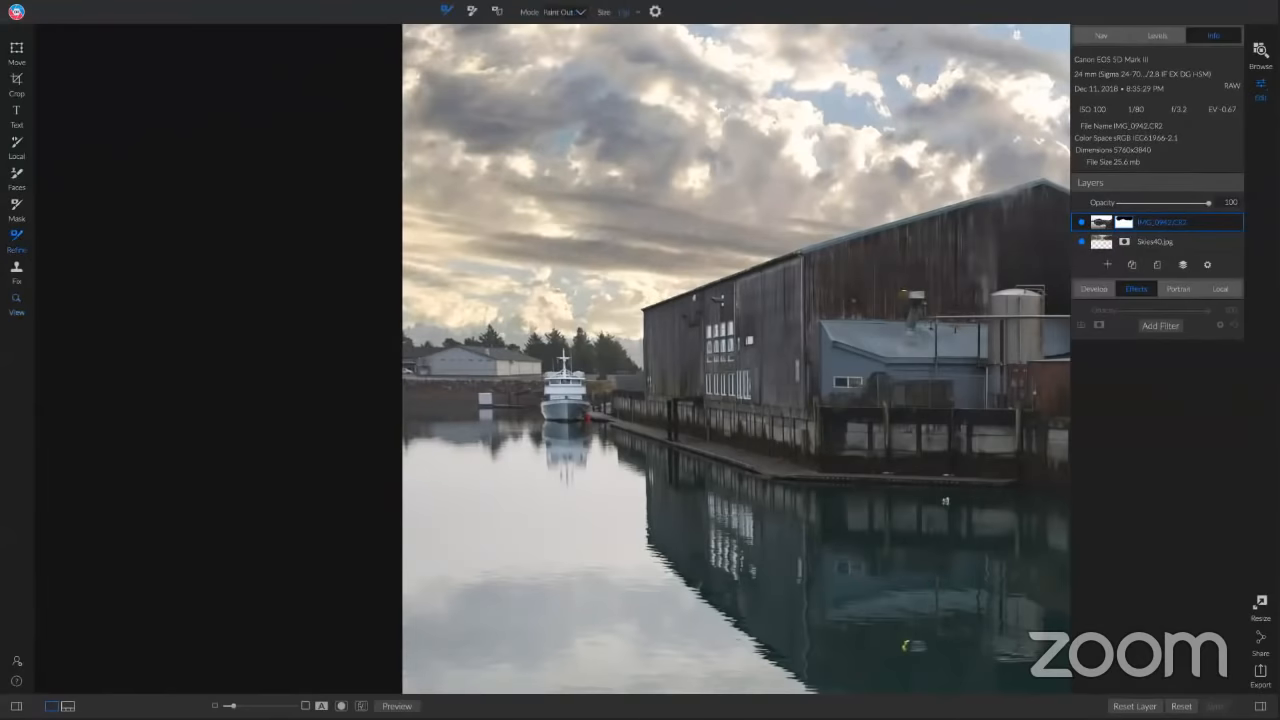
{"action": "left_click", "coordinate": [497, 14]}
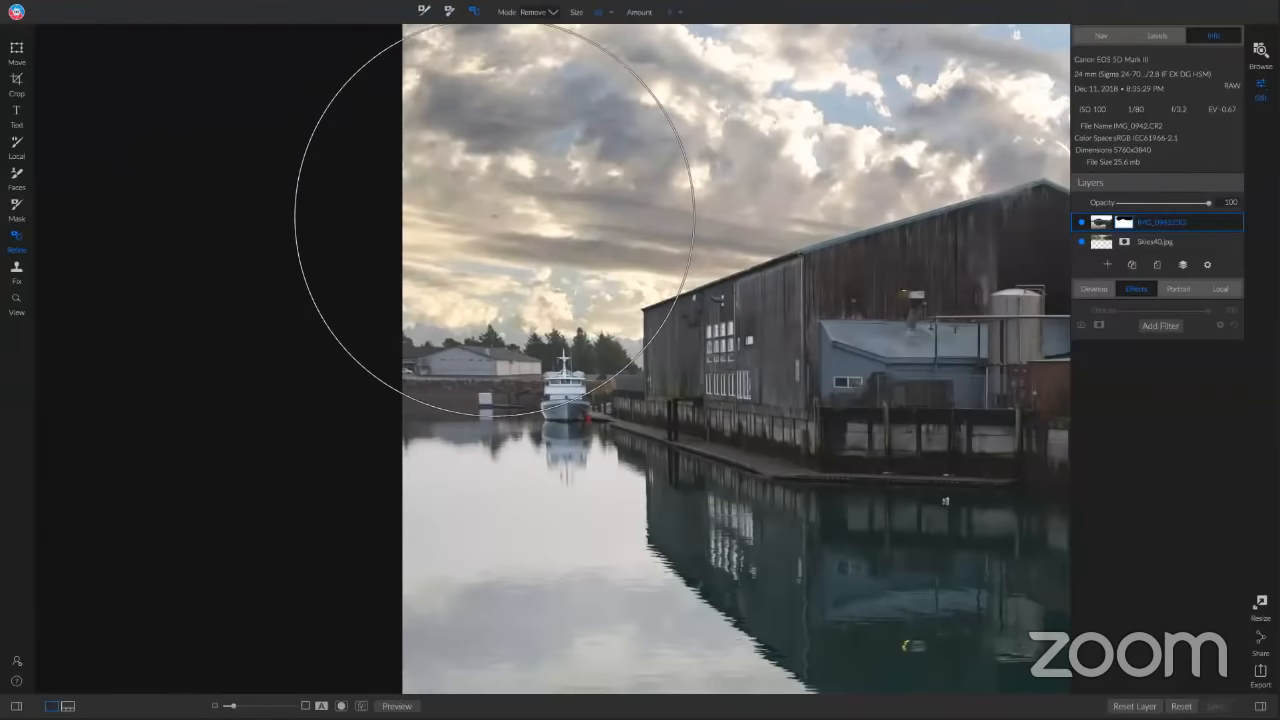
{"action": "key", "text": "bracketleft"}
{"action": "key", "text": "bracketleft"}
{"action": "key", "text": "bracketleft"}
{"action": "key", "text": "bracketleft"}
{"action": "key", "text": "bracketleft"}
{"action": "key", "text": "bracketleft"}
{"action": "key", "text": "bracketleft"}
{"action": "key", "text": "bracketleft"}
{"action": "key", "text": "bracketleft"}
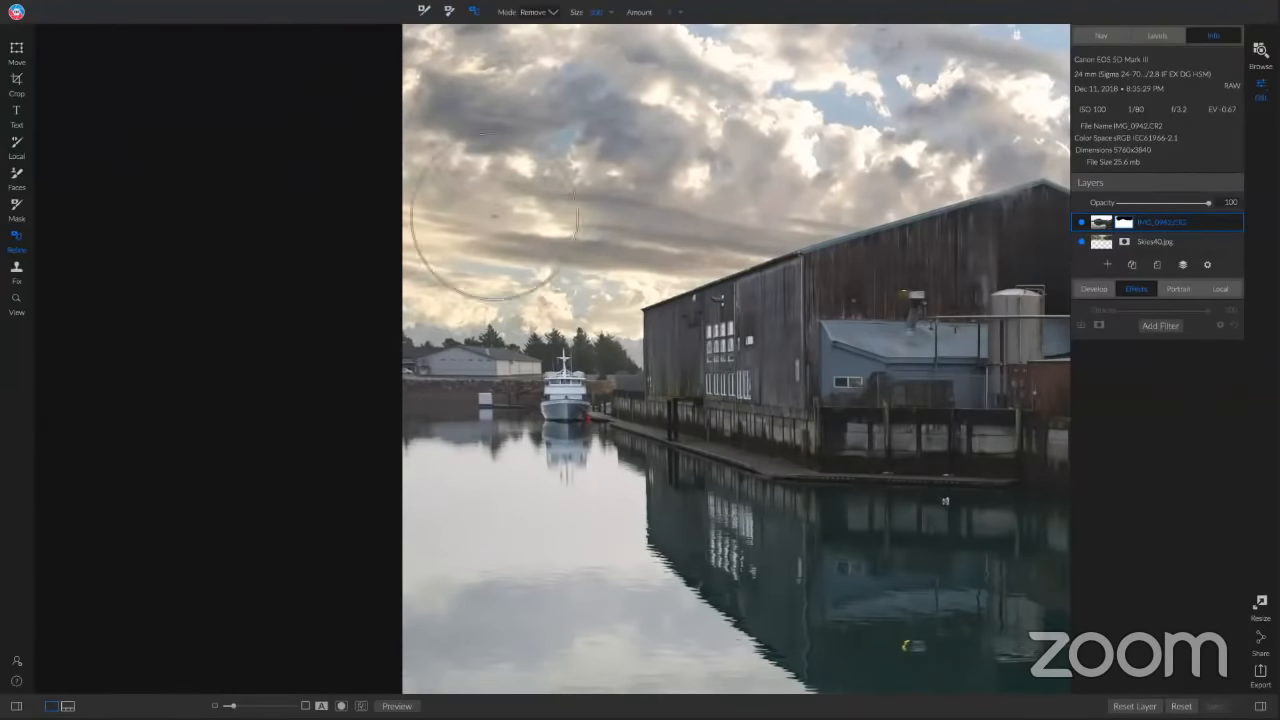
{"action": "key", "text": "bracketleft"}
{"action": "key", "text": "bracketleft"}
{"action": "key", "text": "bracketleft"}
{"action": "key", "text": "bracketleft"}
{"action": "key", "text": "bracketleft"}
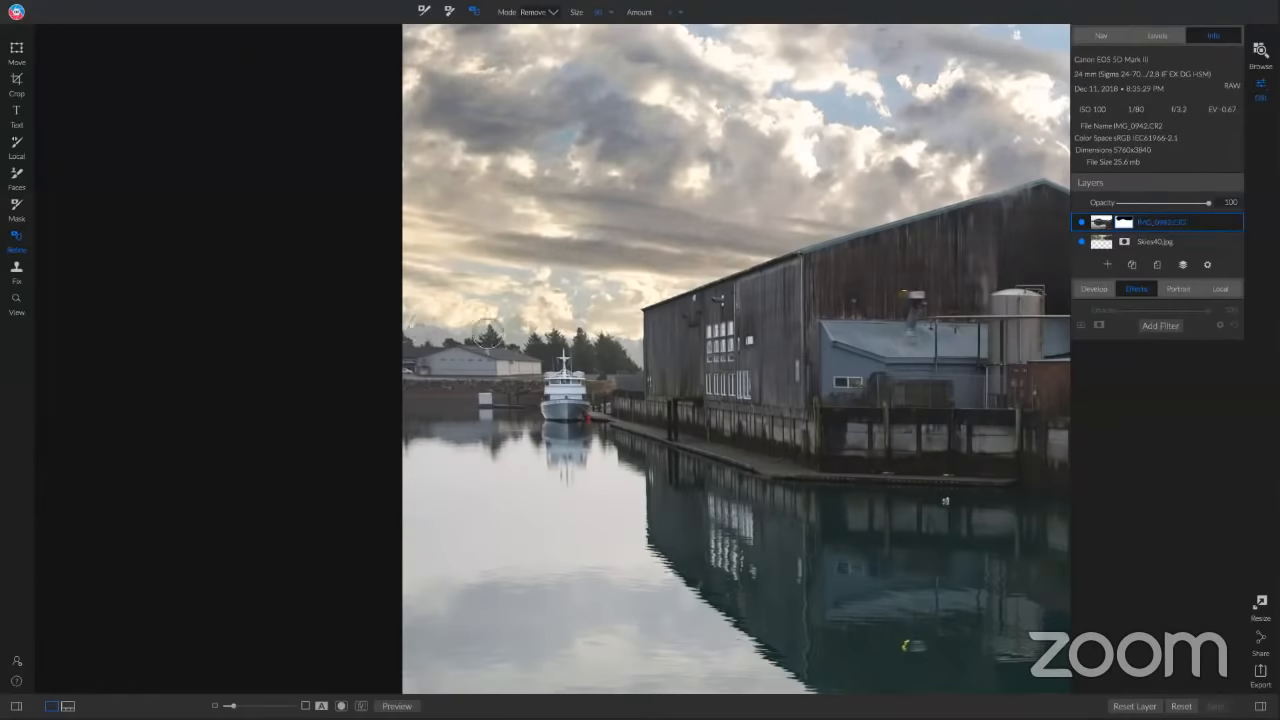
{"action": "left_click_drag", "start_coordinate": [646, 28], "coordinate": [666, 22]}
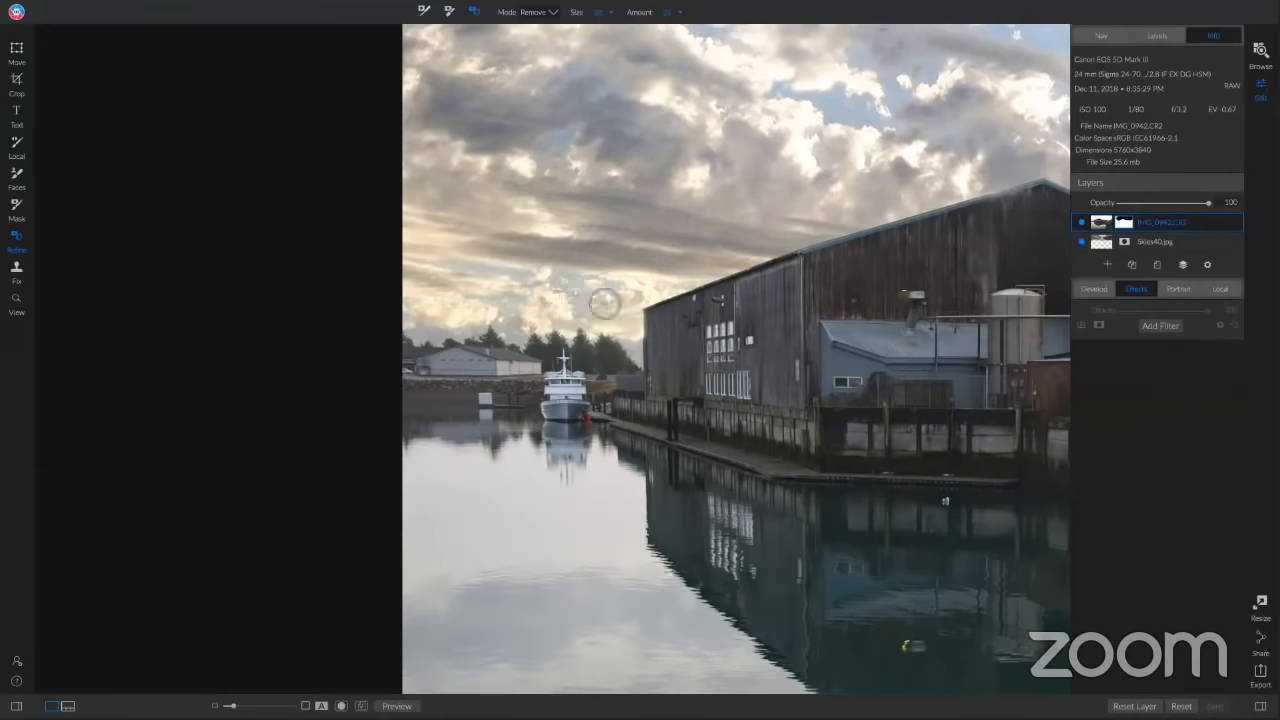
Try trimming the remaining mask halo along the skyline between the building and the lone trees with the Chisel tool in Remove mode
{"action": "key", "text": "z"}
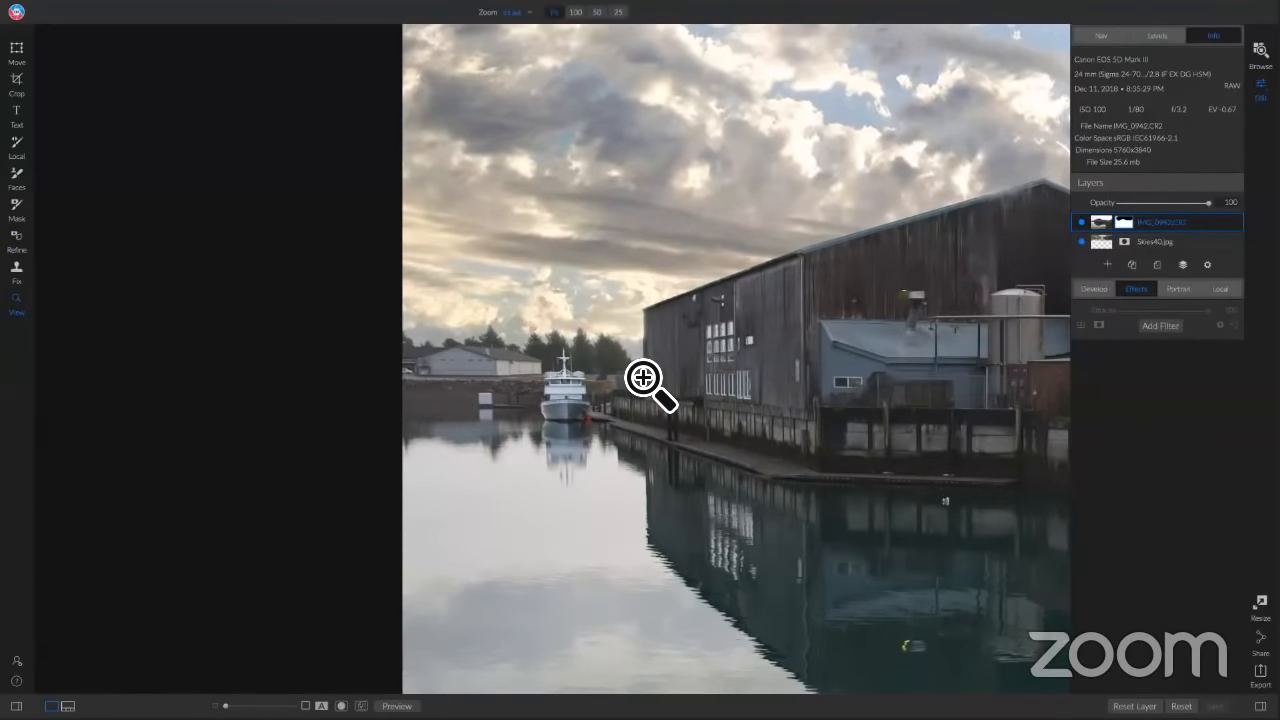
{"action": "key", "text": "ctrl+0"}
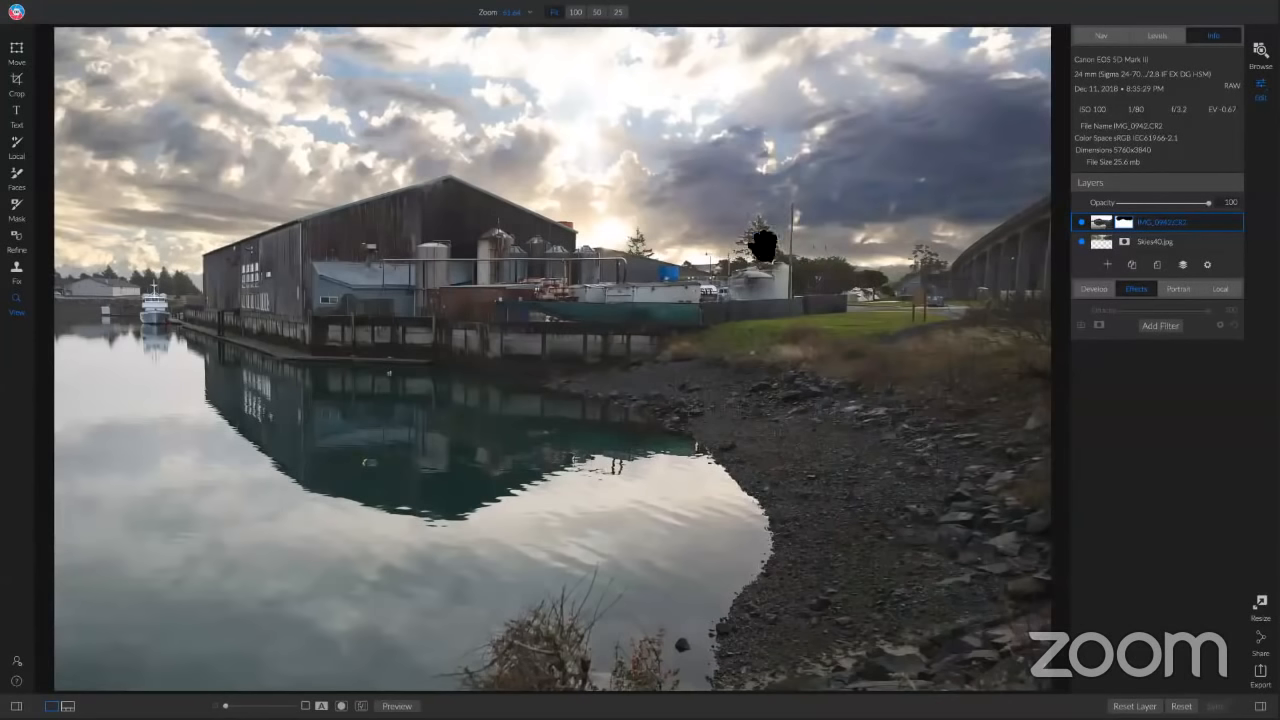
{"action": "left_click", "coordinate": [765, 256]}
{"action": "left_click_drag", "start_coordinate": [765, 258], "coordinate": [500, 366]}
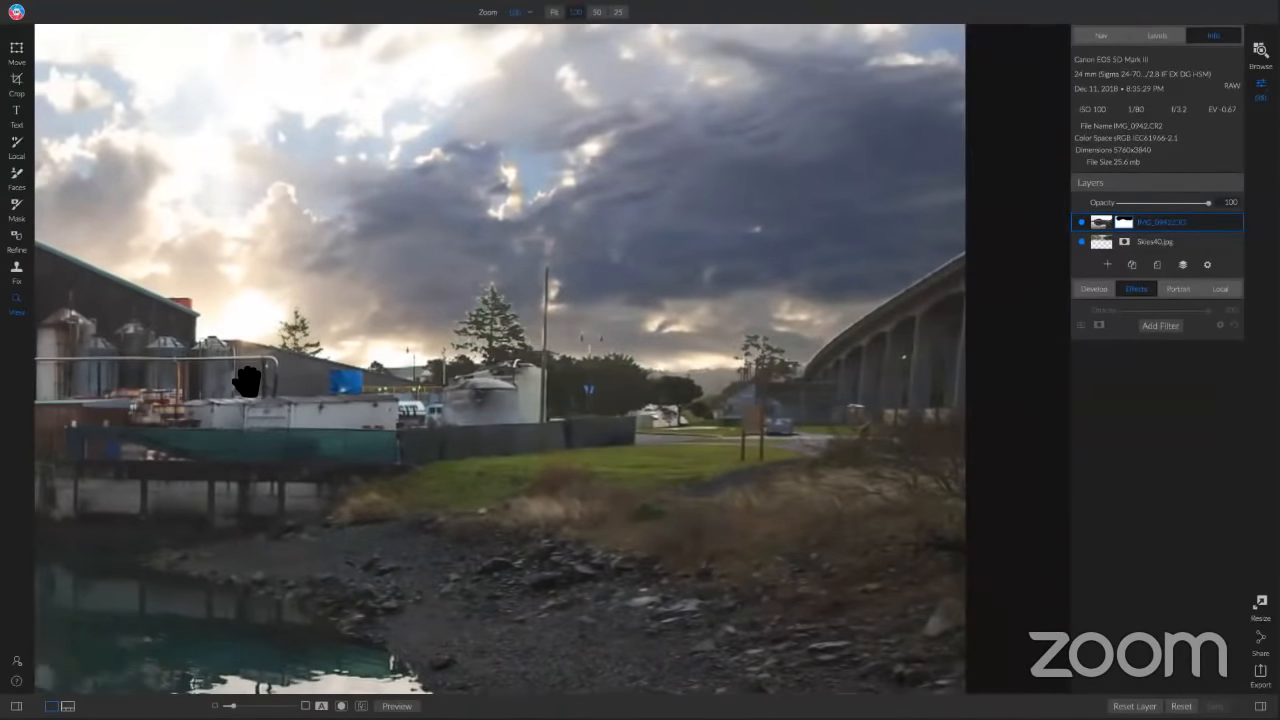
{"action": "left_click", "coordinate": [16, 240]}
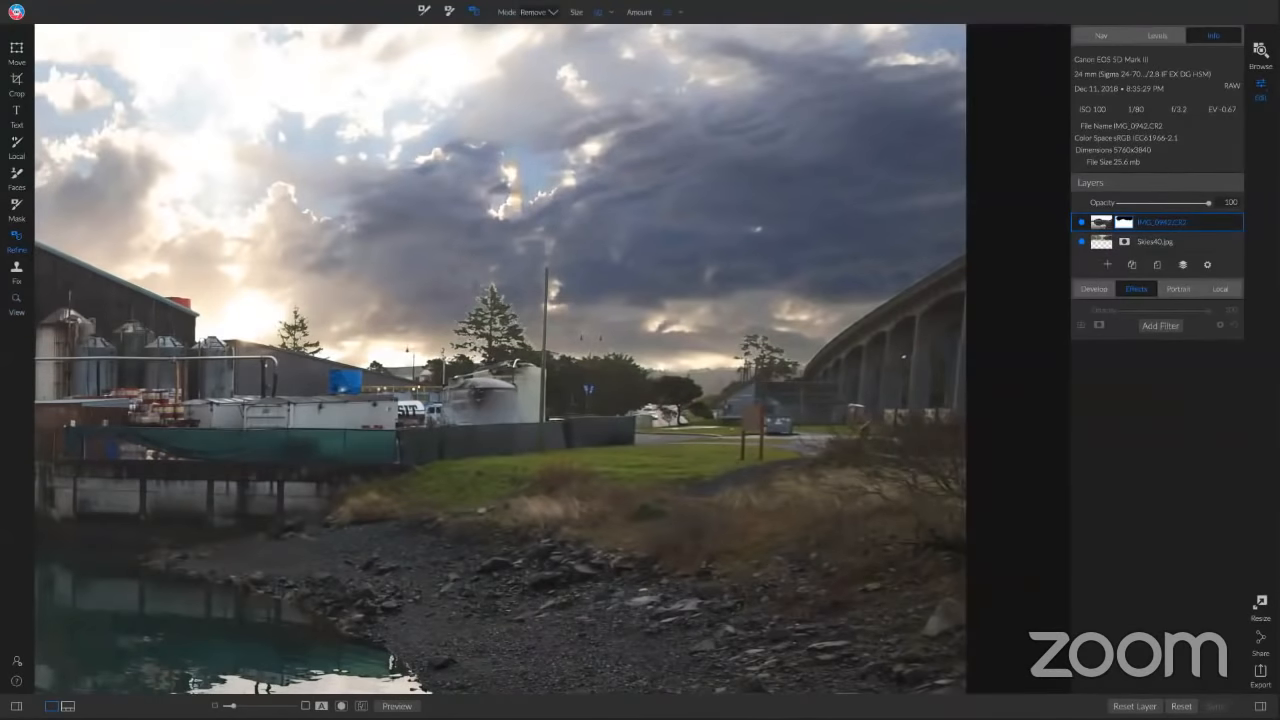
{"action": "left_click", "coordinate": [449, 12]}
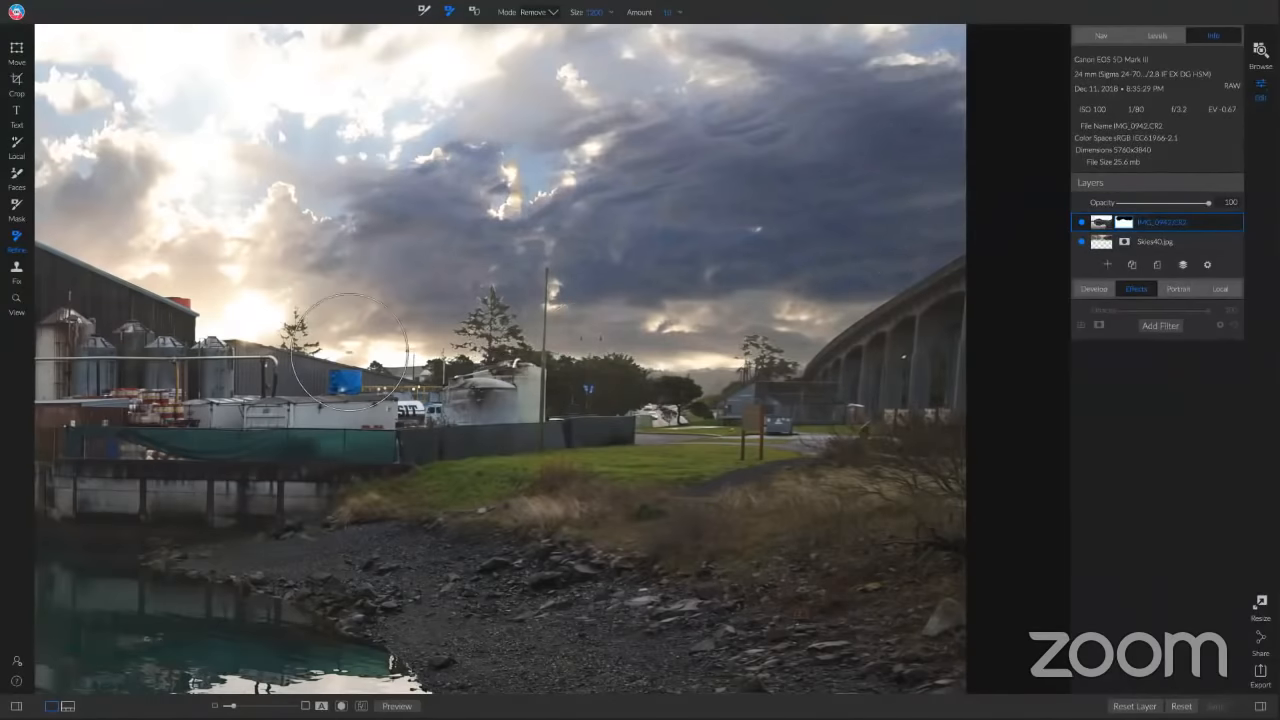
{"action": "left_click_drag", "start_coordinate": [335, 311], "coordinate": [589, 315]}
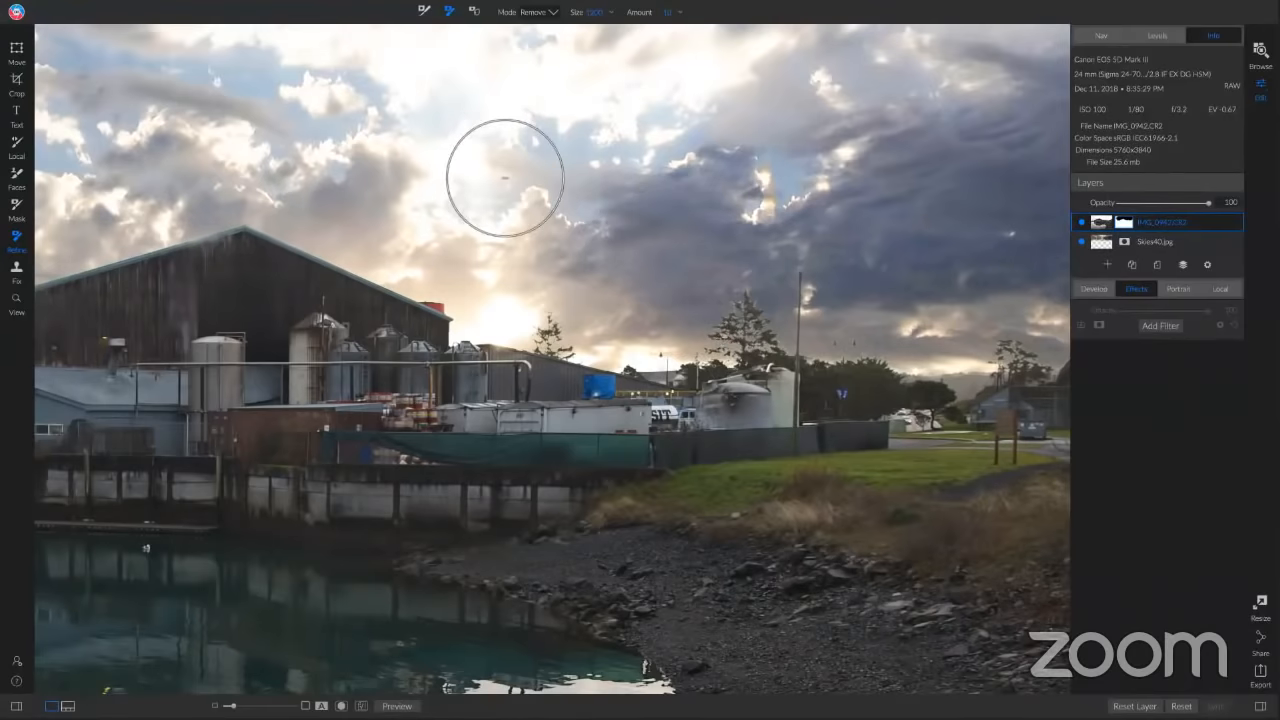
{"action": "key", "text": "z"}
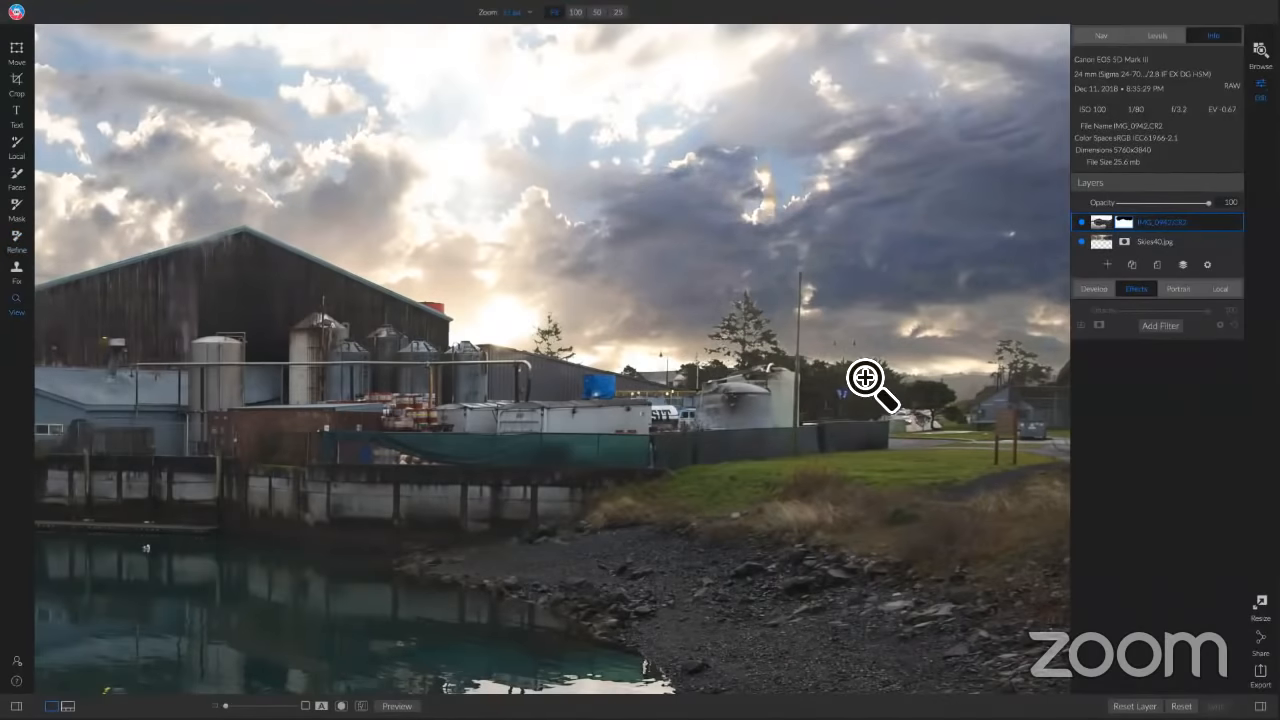
{"action": "left_click", "coordinate": [557, 297]}
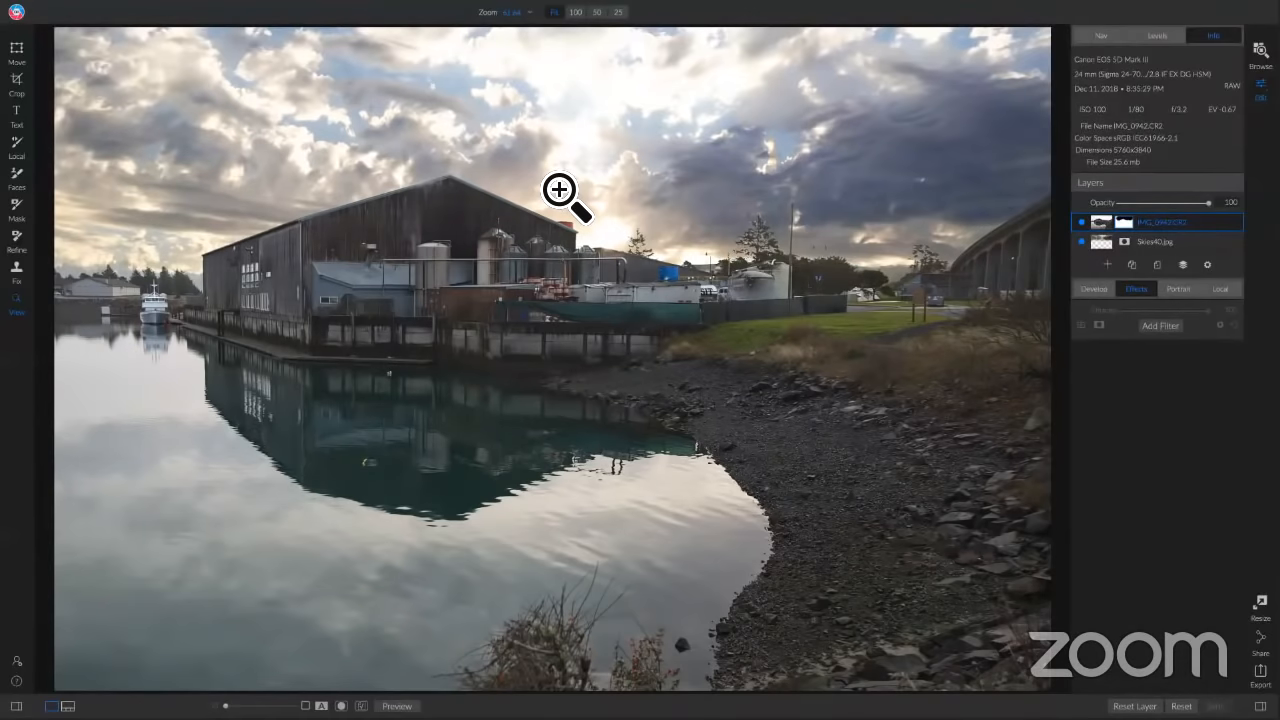
Open the photo layer's mask options, reset the mask, and inspect the original skyline at 100% zoom
{"action": "left_click", "coordinate": [1125, 225]}
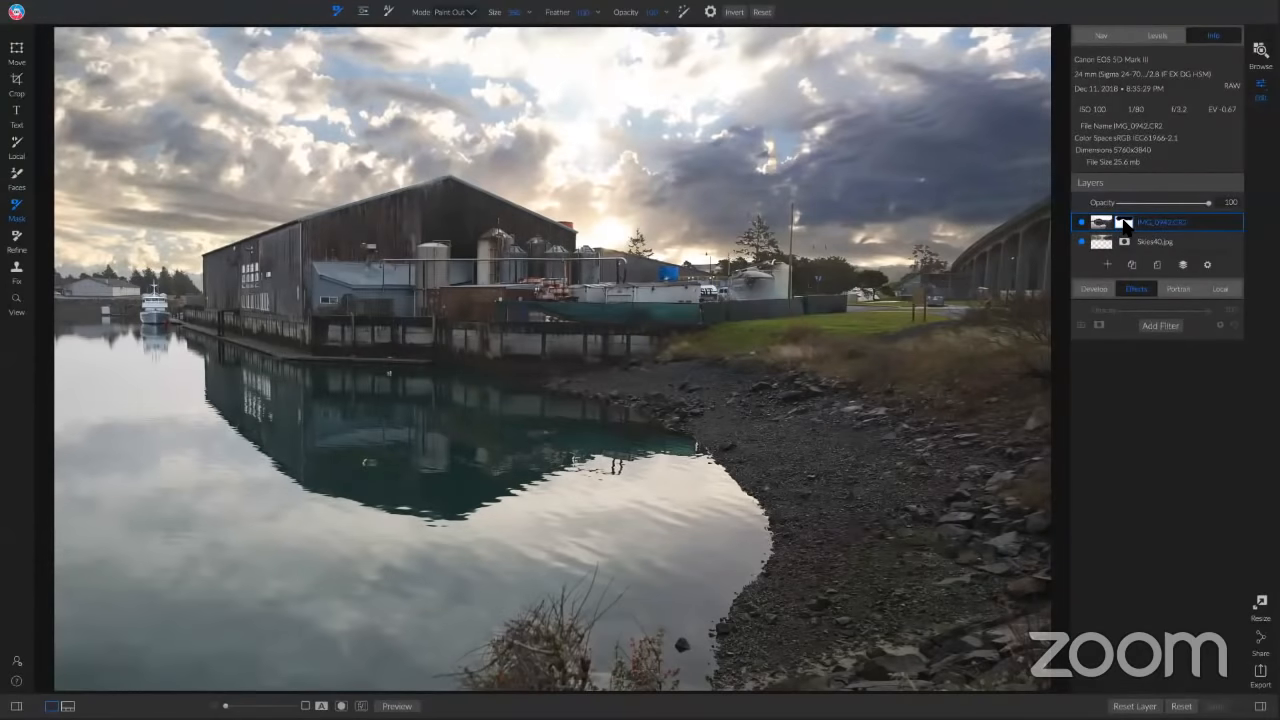
{"action": "left_click", "coordinate": [1125, 225]}
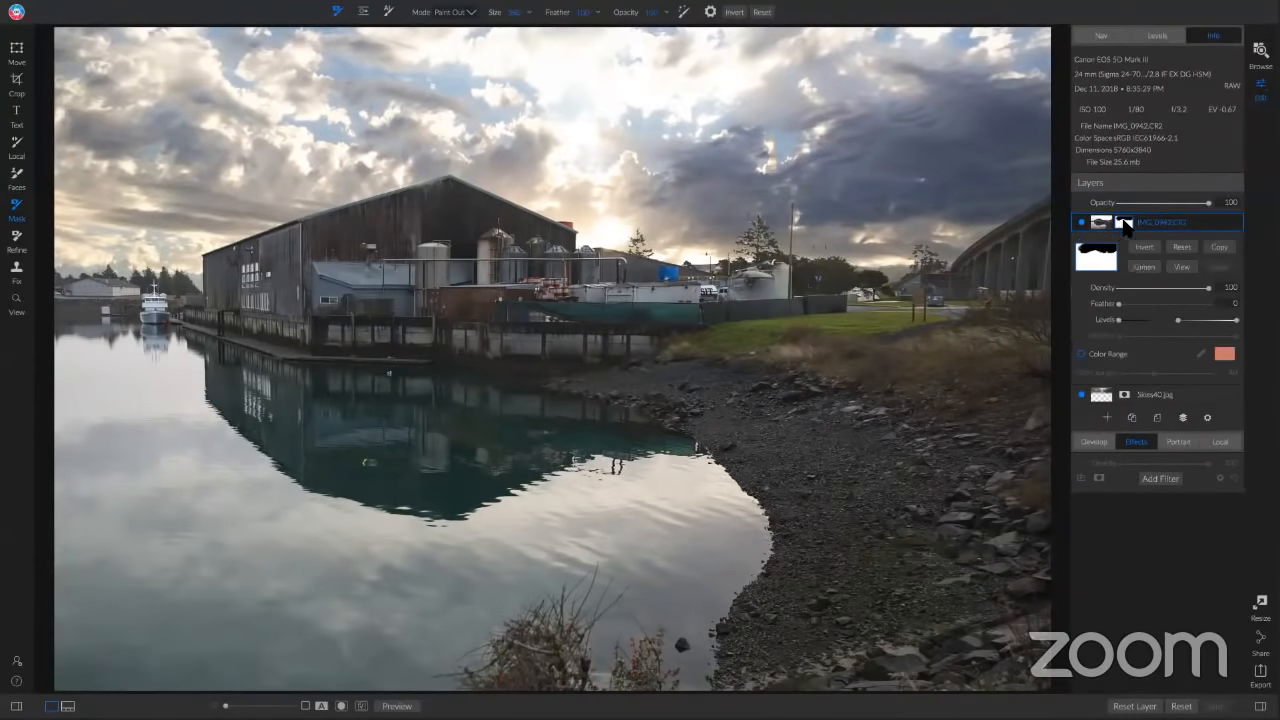
{"action": "left_click", "coordinate": [1182, 247]}
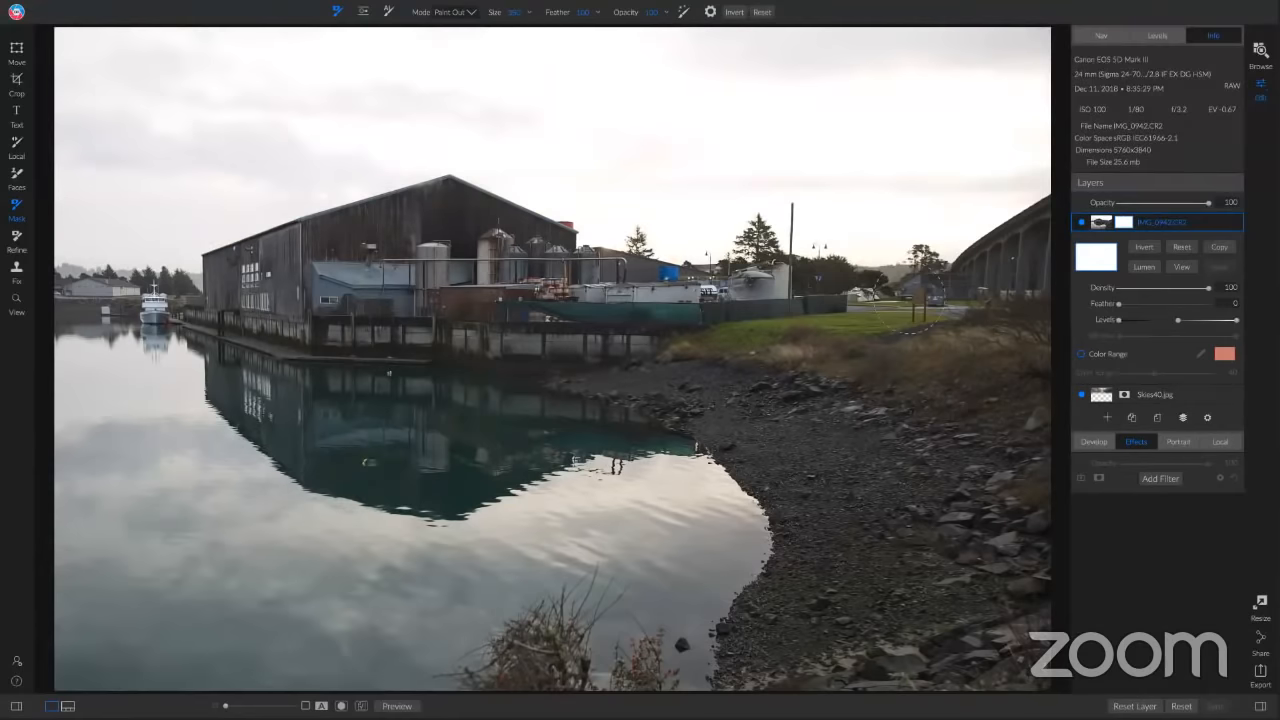
{"action": "key", "text": "z"}
{"action": "left_click", "coordinate": [695, 242]}
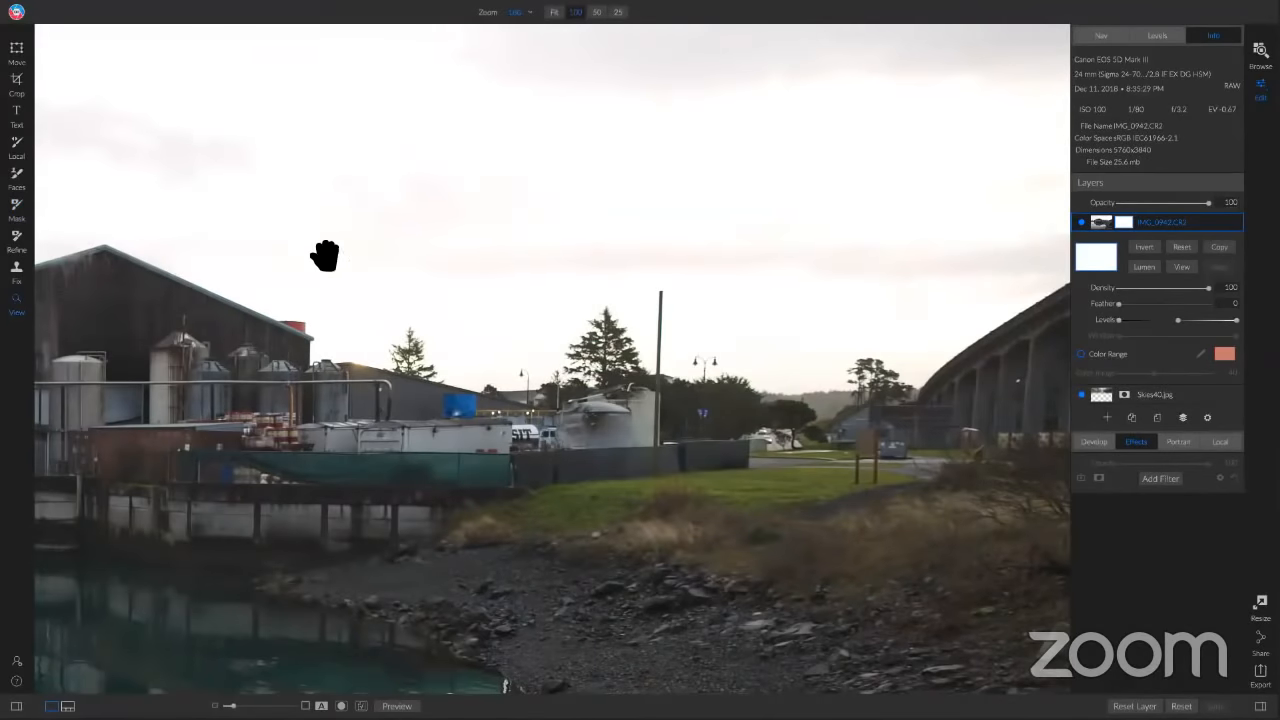
{"action": "left_click", "coordinate": [455, 327]}
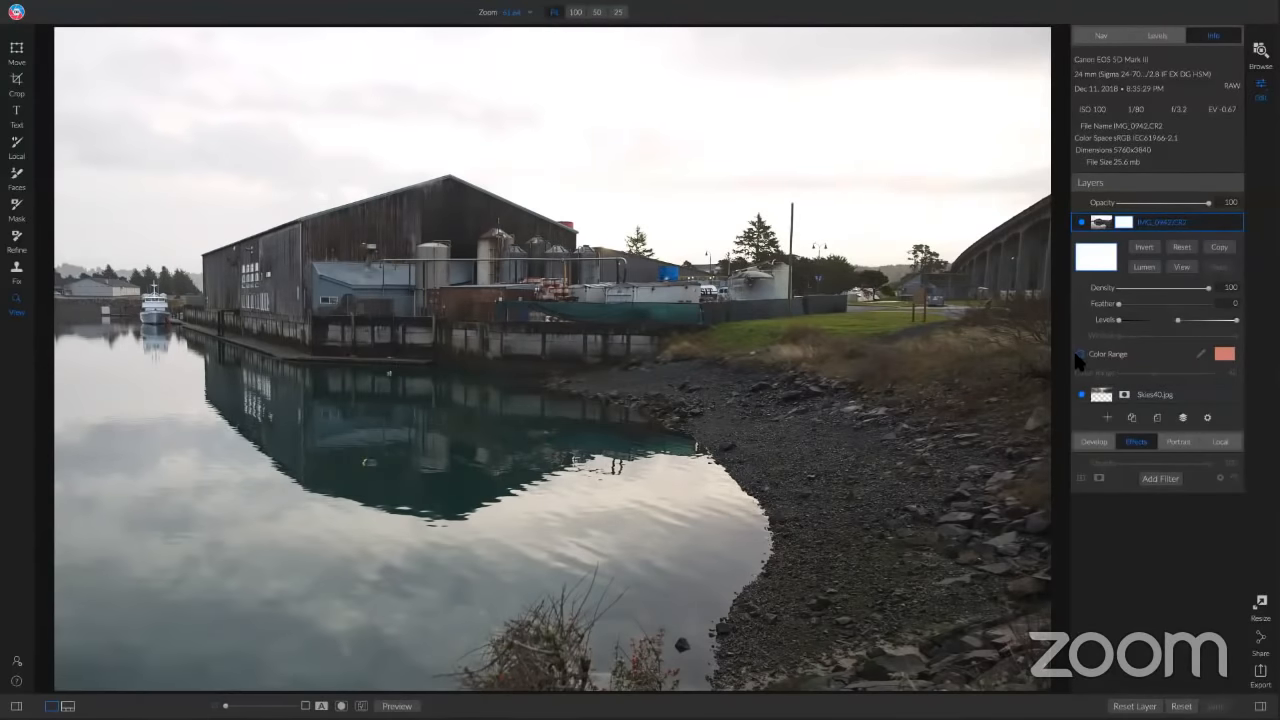
Enable Color Range on the photo layer's mask, sample the bright sky above the building roof, and invert the mask
{"action": "left_click", "coordinate": [1079, 354]}
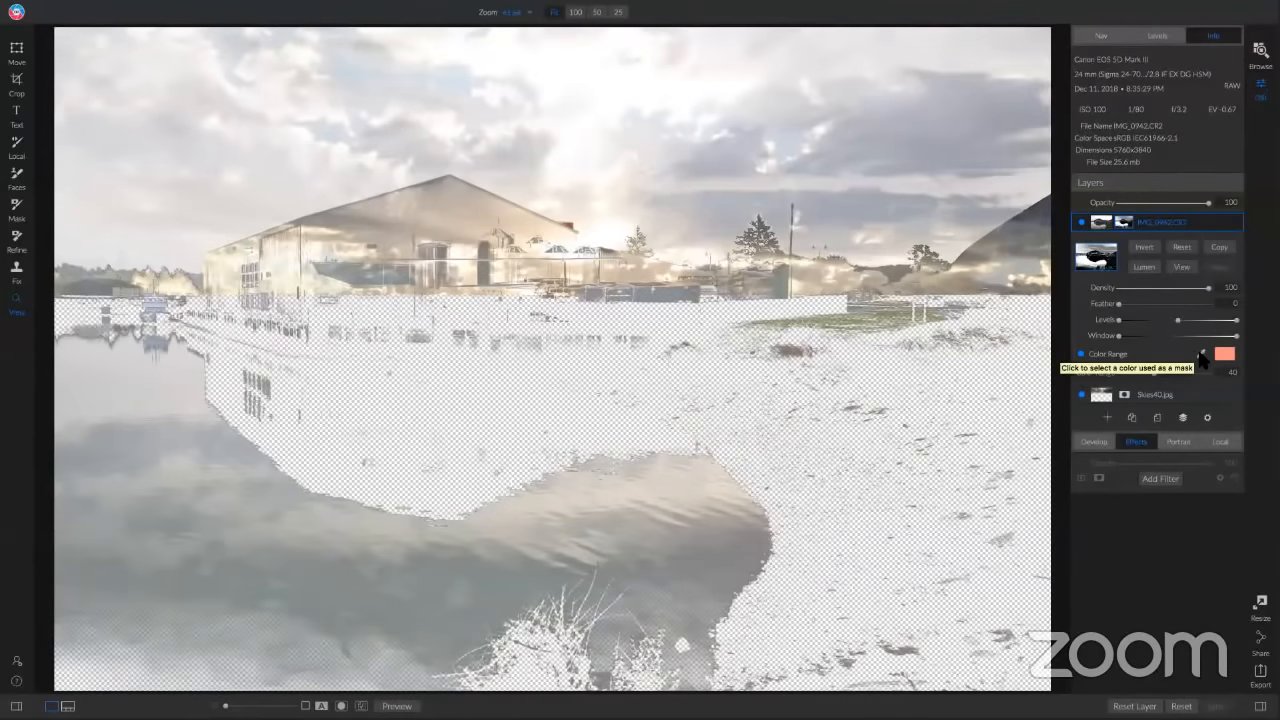
{"action": "left_click", "coordinate": [1201, 355]}
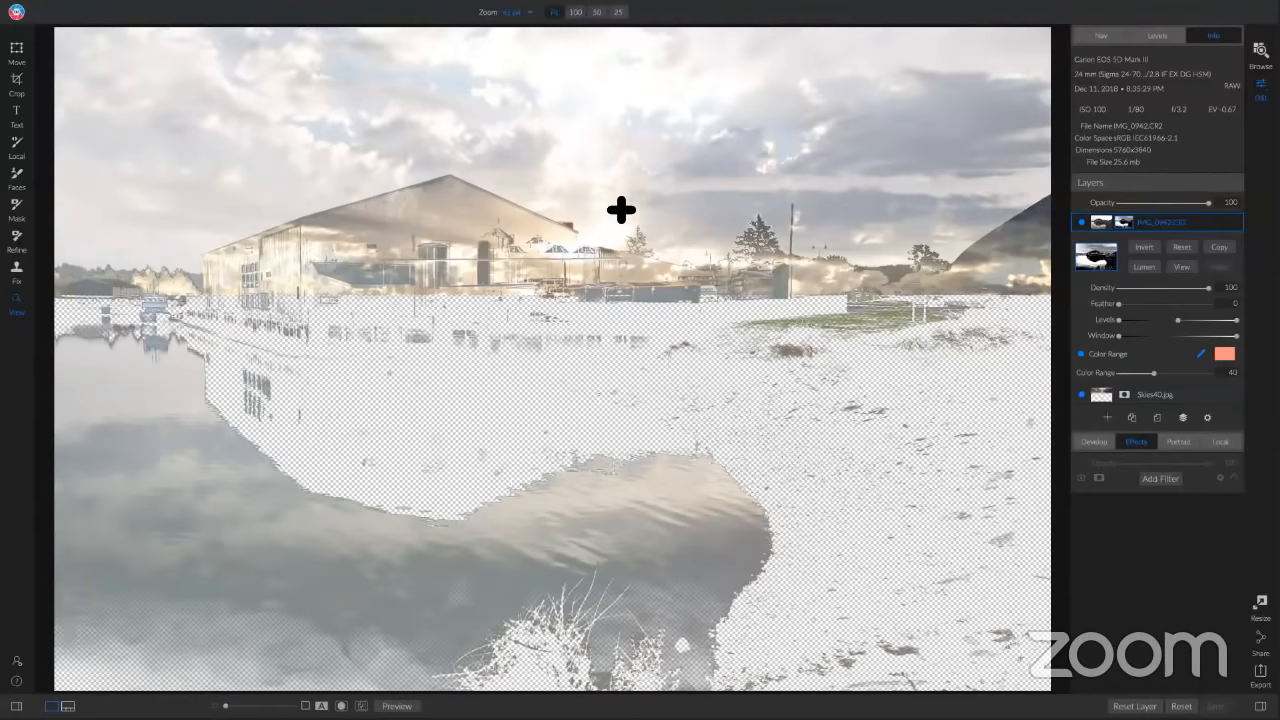
{"action": "left_click", "coordinate": [566, 205]}
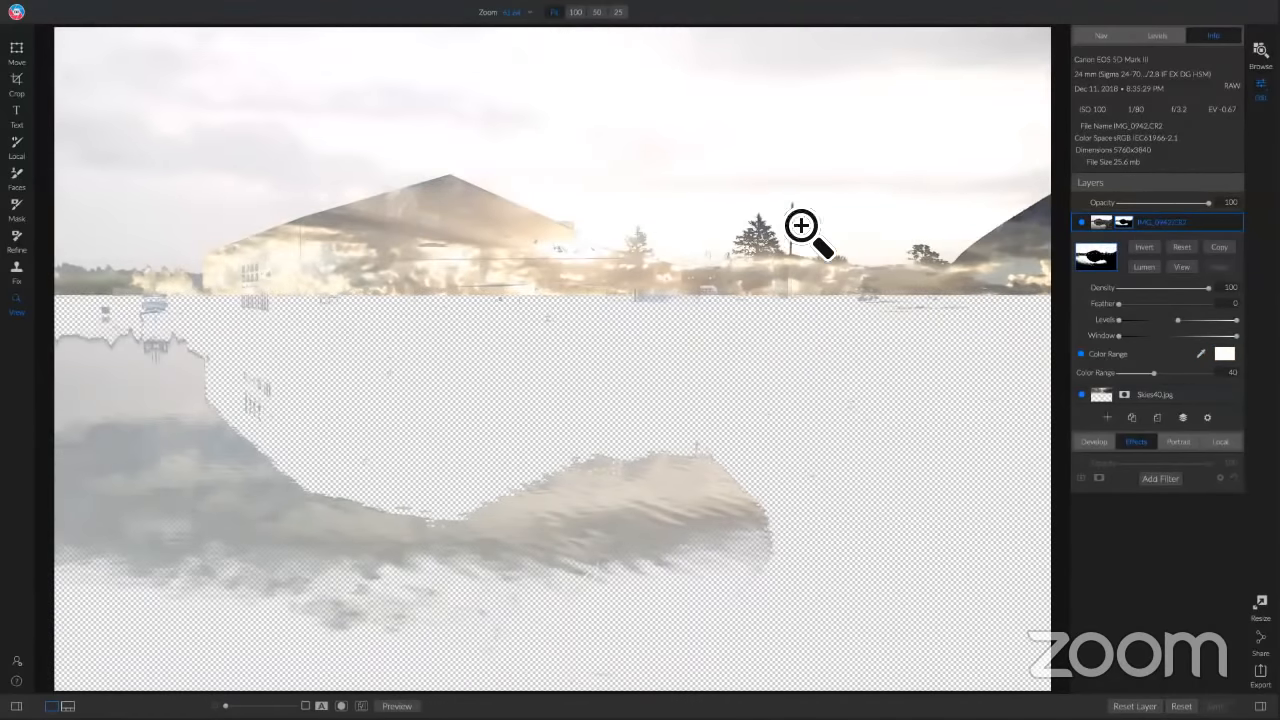
{"action": "left_click", "coordinate": [1145, 249]}
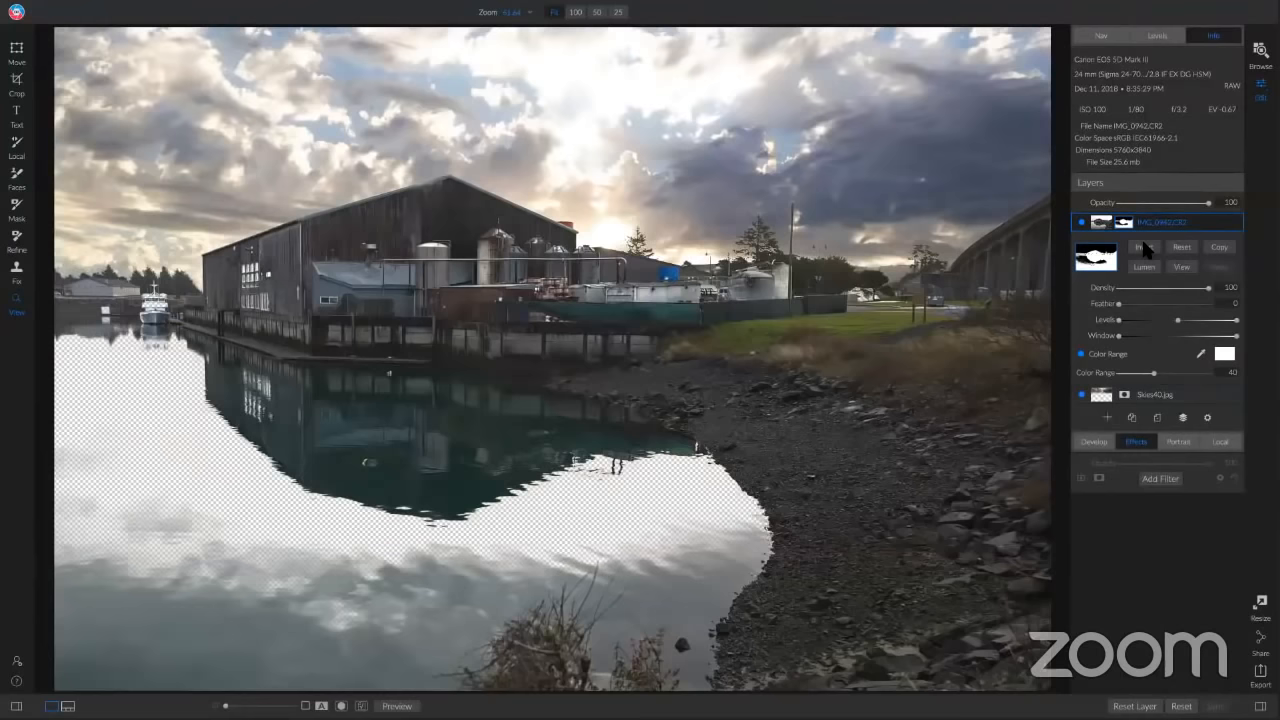
Set the mask's Color Range to 33 while checking the tree and pole edges at 100% zoom
{"action": "left_click", "coordinate": [768, 252]}
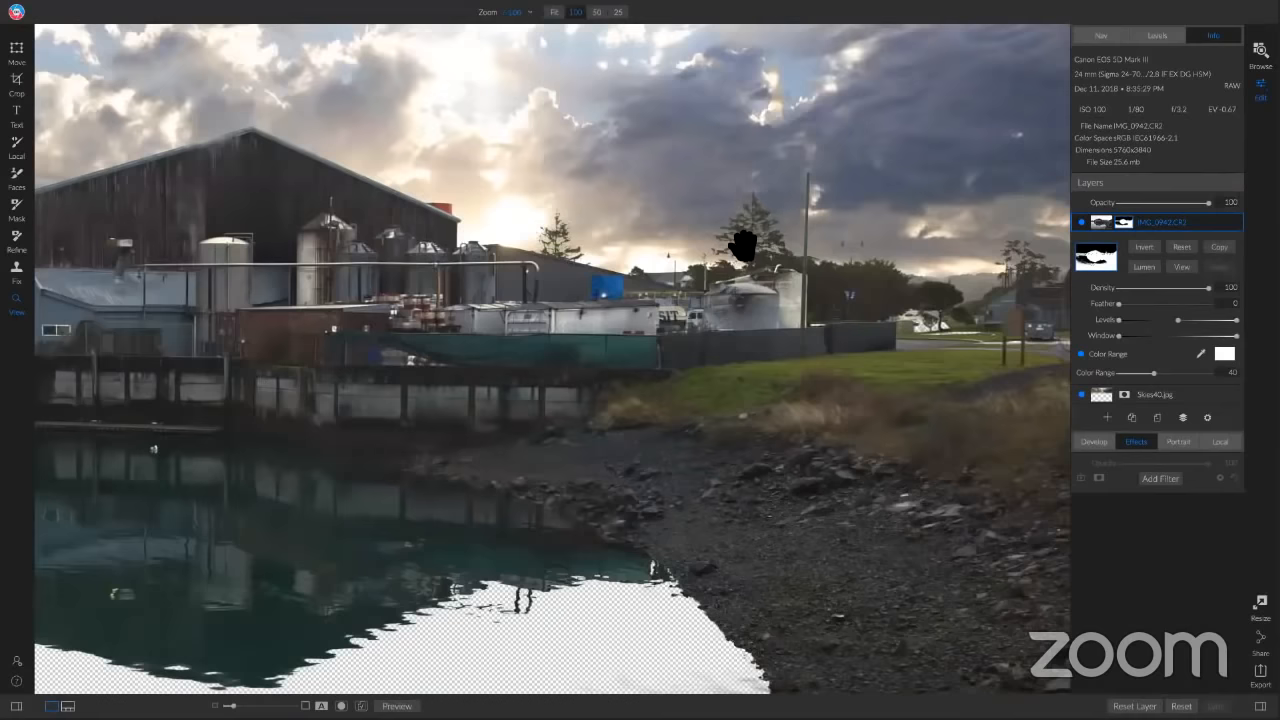
{"action": "left_click", "coordinate": [760, 237]}
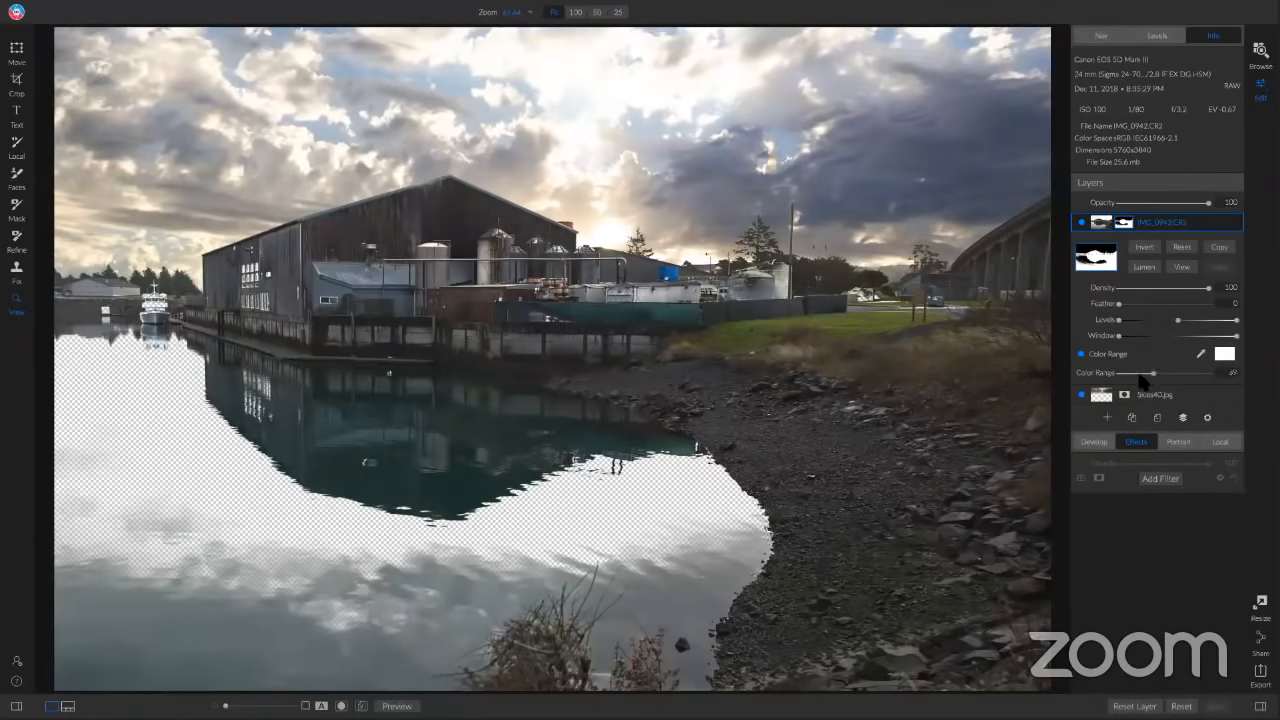
{"action": "left_click_drag", "start_coordinate": [1143, 381], "coordinate": [1147, 378]}
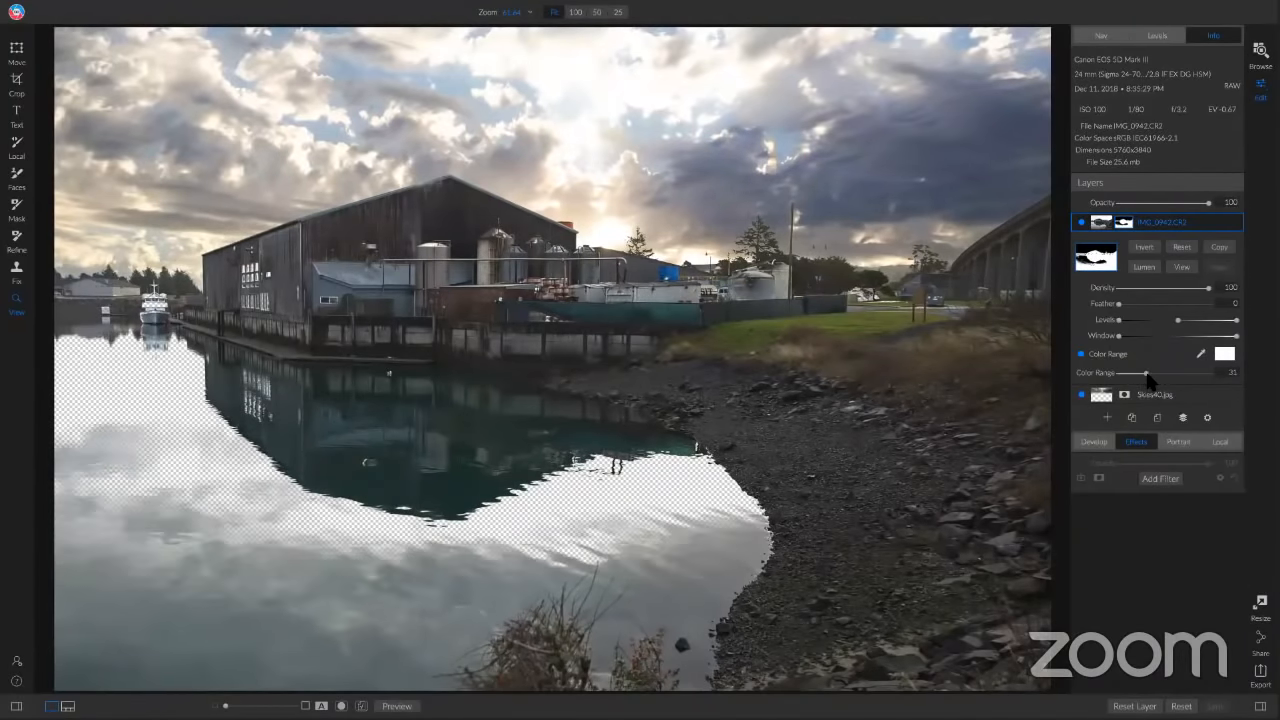
{"action": "left_click", "coordinate": [766, 240]}
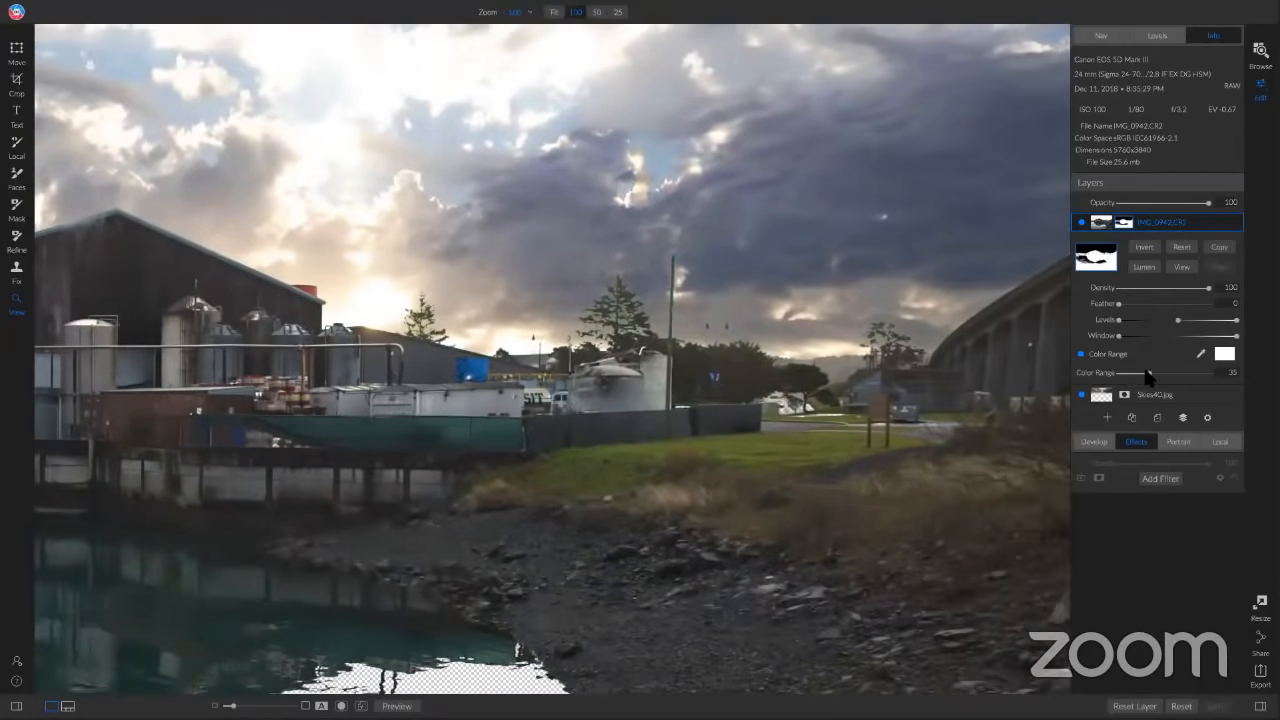
{"action": "left_click_drag", "start_coordinate": [1153, 376], "coordinate": [1146, 377]}
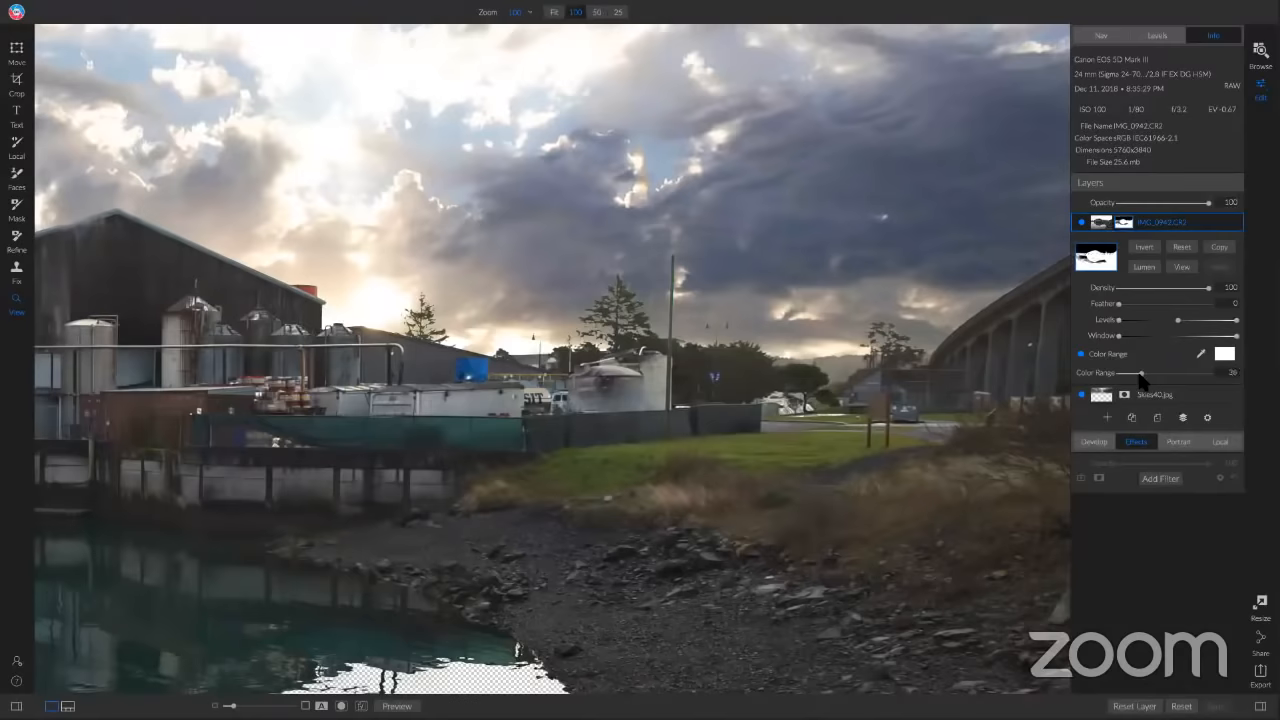
{"action": "mouse_move", "coordinate": [1139, 377]}
{"action": "left_mouse_down"}
{"action": "mouse_move", "coordinate": [1128, 377]}
{"action": "mouse_move", "coordinate": [1148, 379]}
{"action": "left_mouse_up"}
{"action": "left_click", "coordinate": [545, 343]}
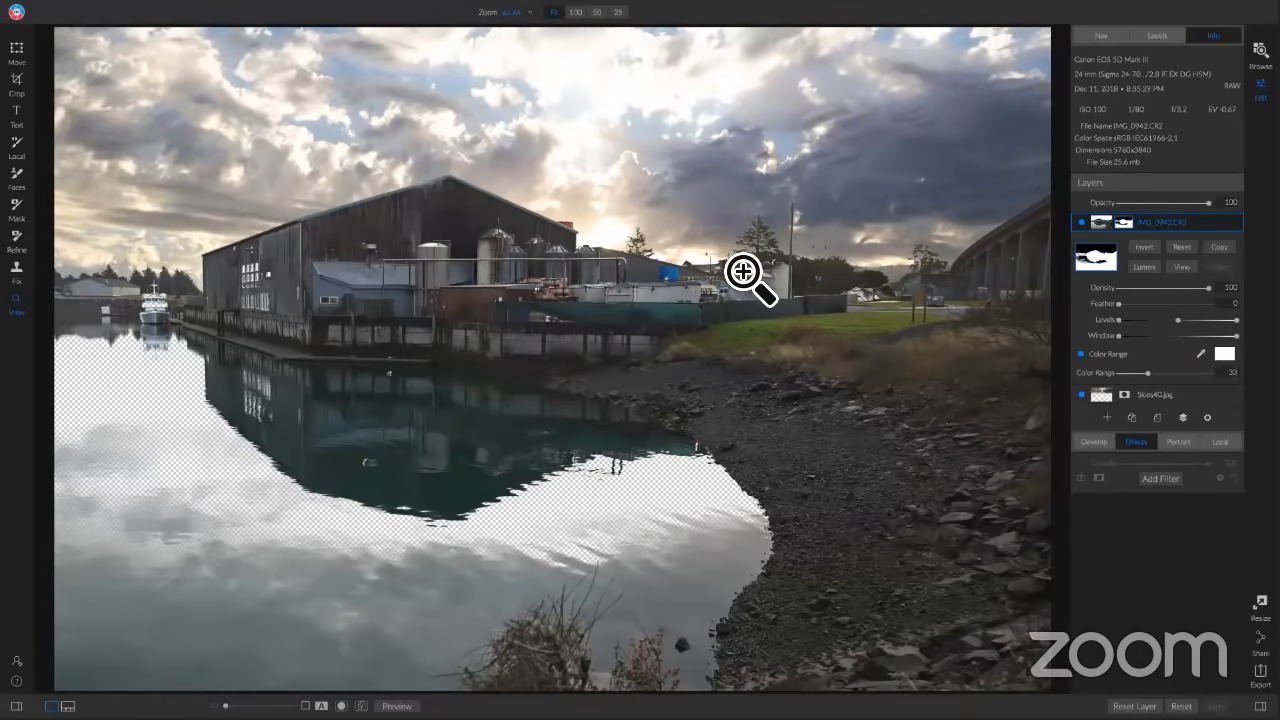
Inspect the trees, pole and bridge edges of the Color Range mask at 100% zoom with the Refine tools at hand
{"action": "left_click", "coordinate": [743, 224]}
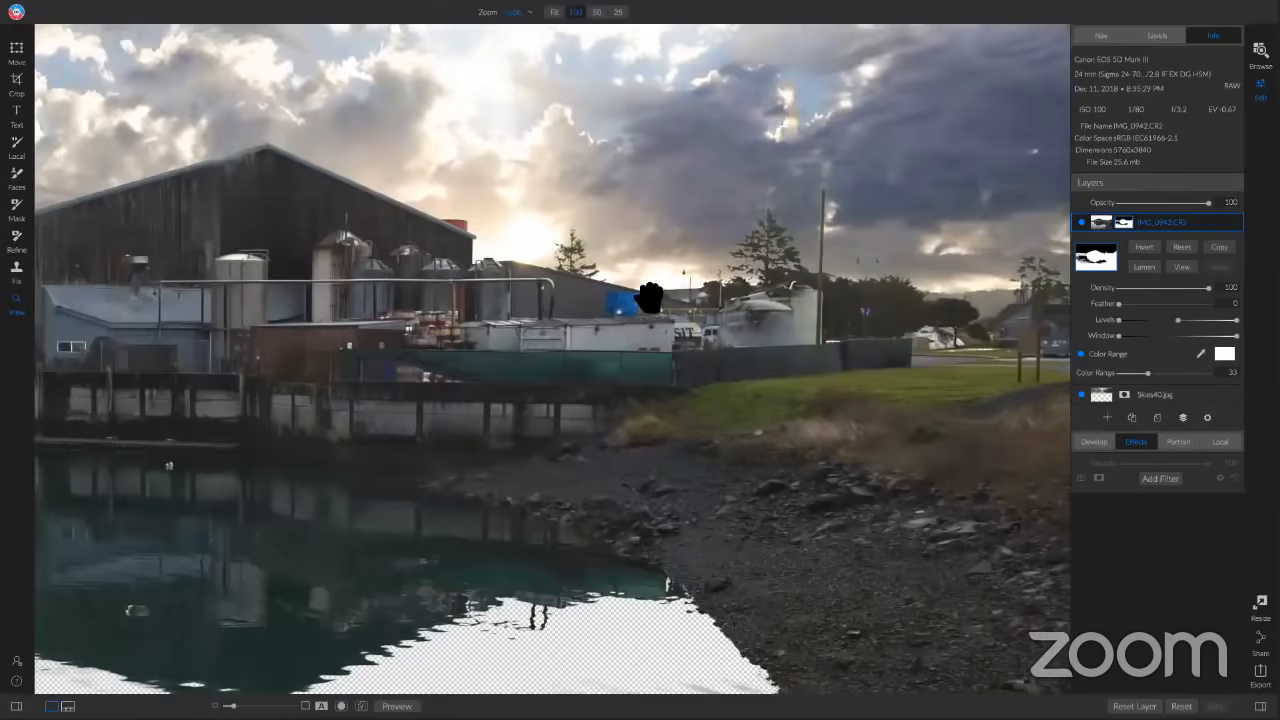
{"action": "left_click_drag", "start_coordinate": [650, 297], "coordinate": [469, 354]}
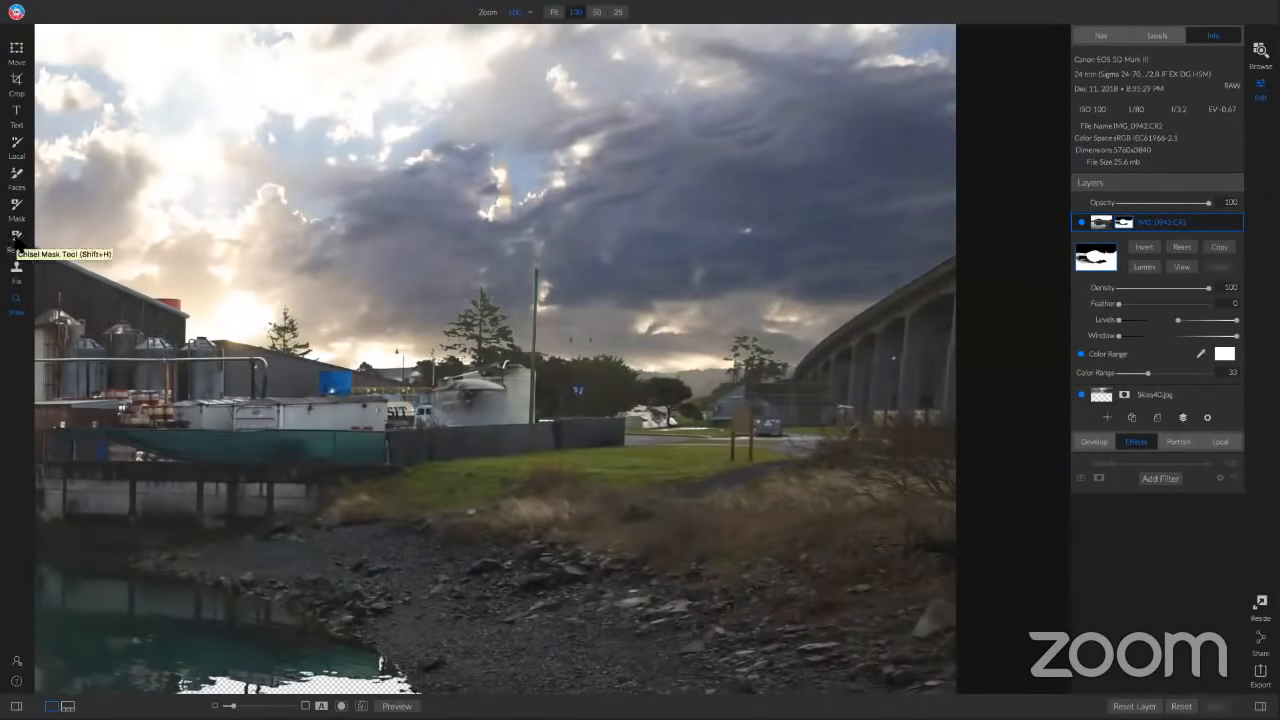
{"action": "left_click", "coordinate": [17, 239]}
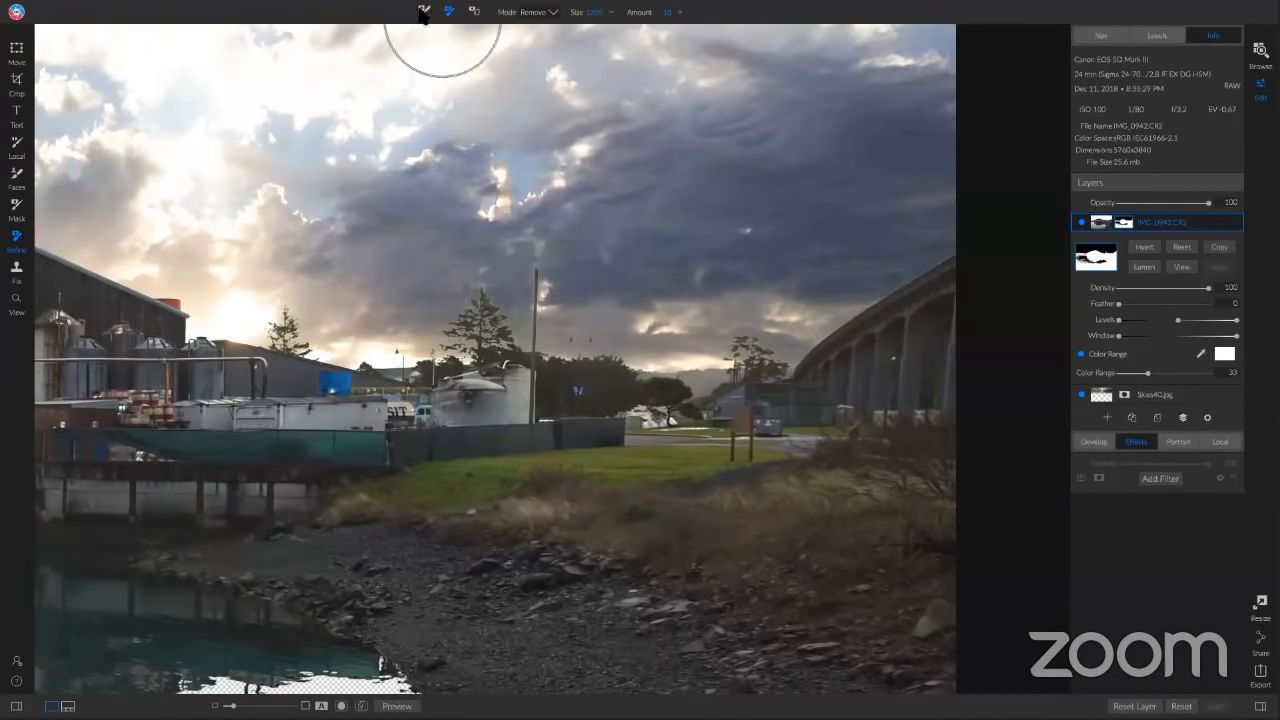
{"action": "left_click", "coordinate": [475, 12]}
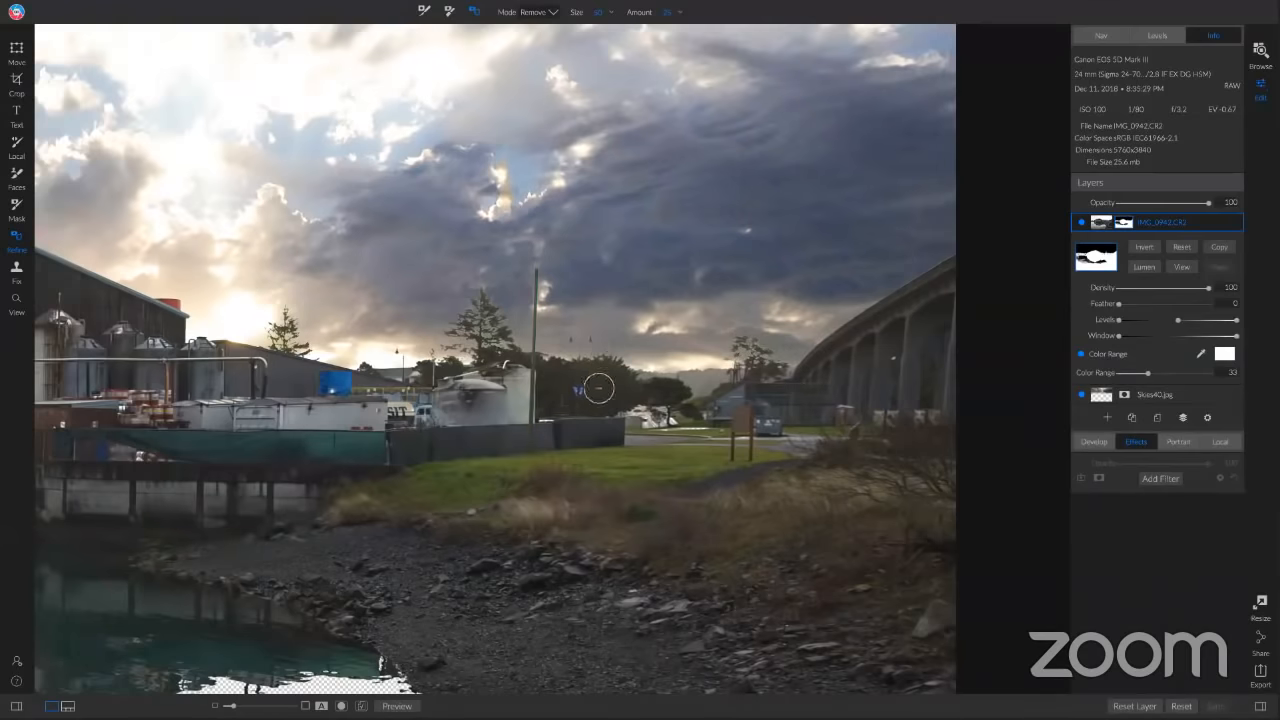
{"action": "key", "text": "z"}
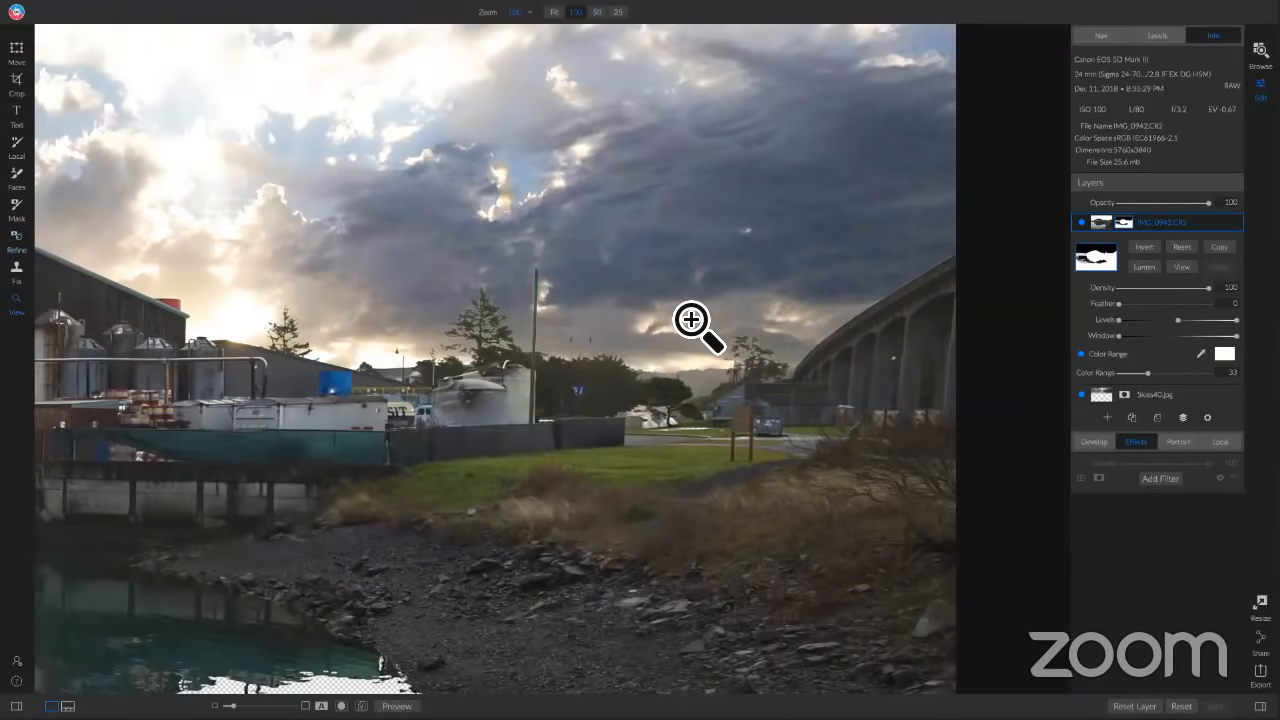
{"action": "key", "text": "ctrl+0"}
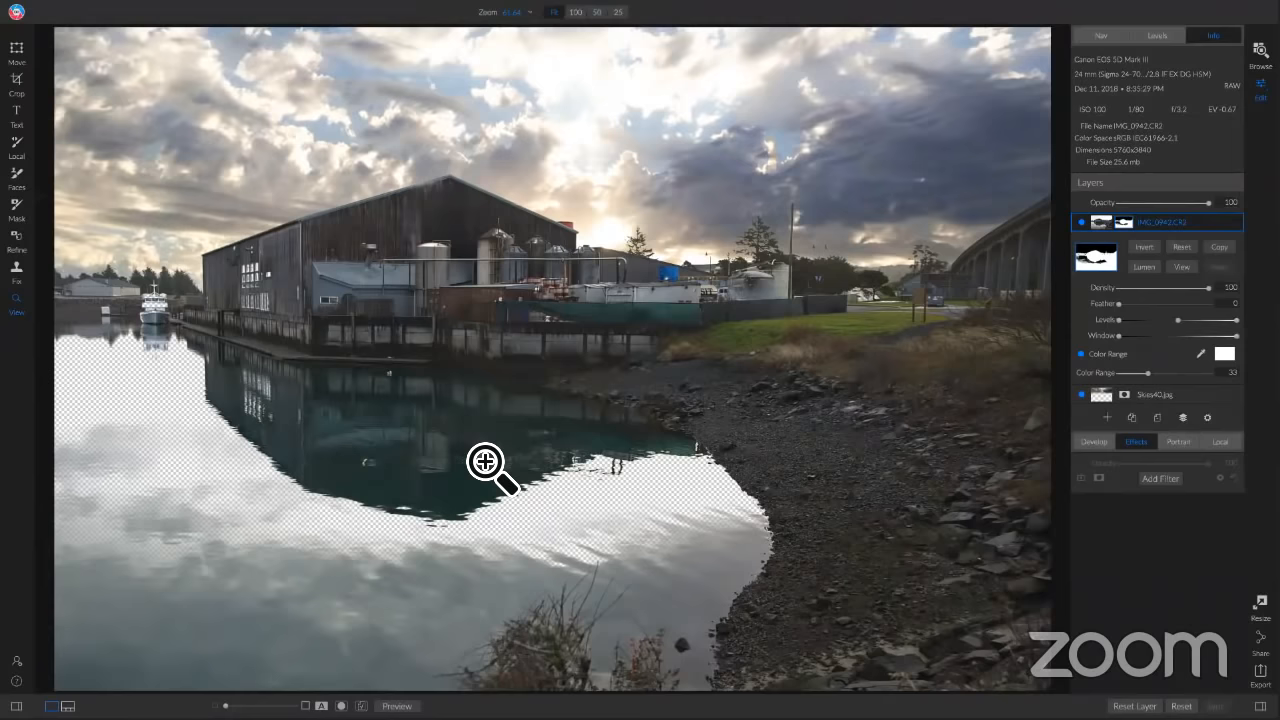
Restore the harbor water and shoreline on the photo layer's mask with a large masking brush in Paint In mode
{"action": "key", "text": "b"}
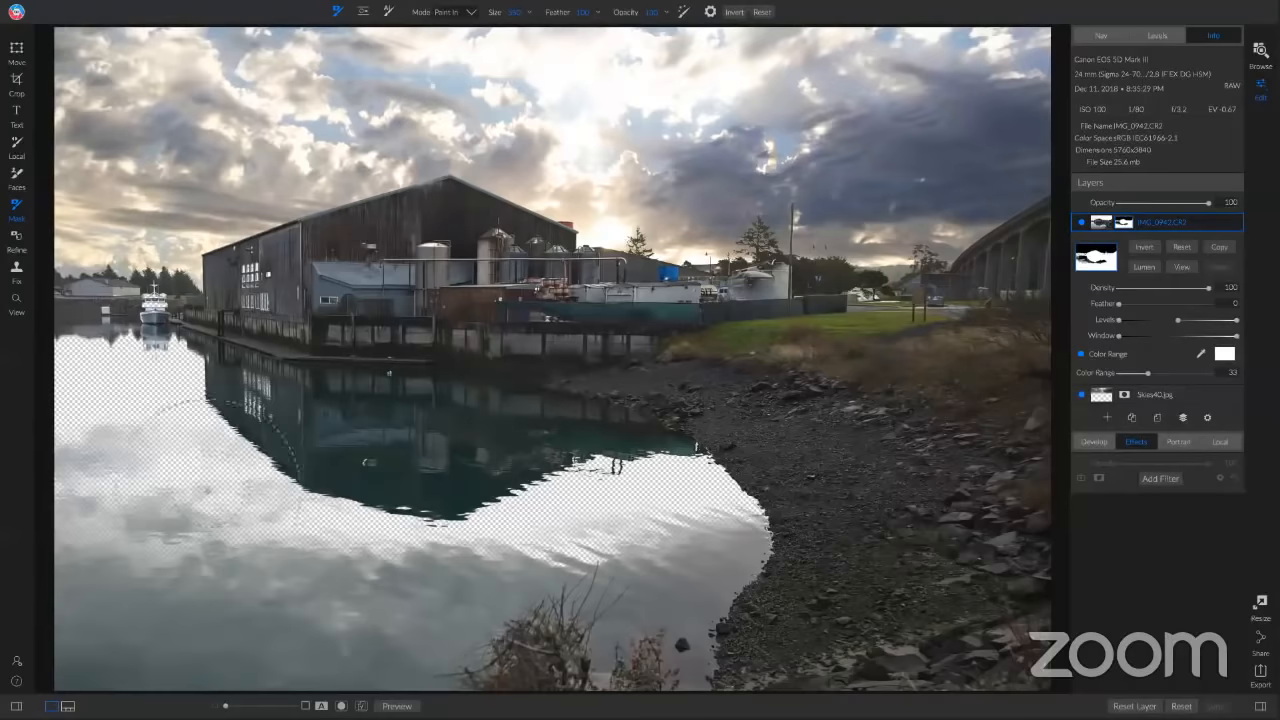
{"action": "key", "text": "]"}
{"action": "key", "text": "]"}
{"action": "key", "text": "]"}
{"action": "key", "text": "]"}
{"action": "key", "text": "]"}
{"action": "mouse_move", "coordinate": [260, 525]}
{"action": "left_mouse_down"}
{"action": "mouse_move", "coordinate": [270, 495]}
{"action": "mouse_move", "coordinate": [1030, 500]}
{"action": "left_mouse_up"}
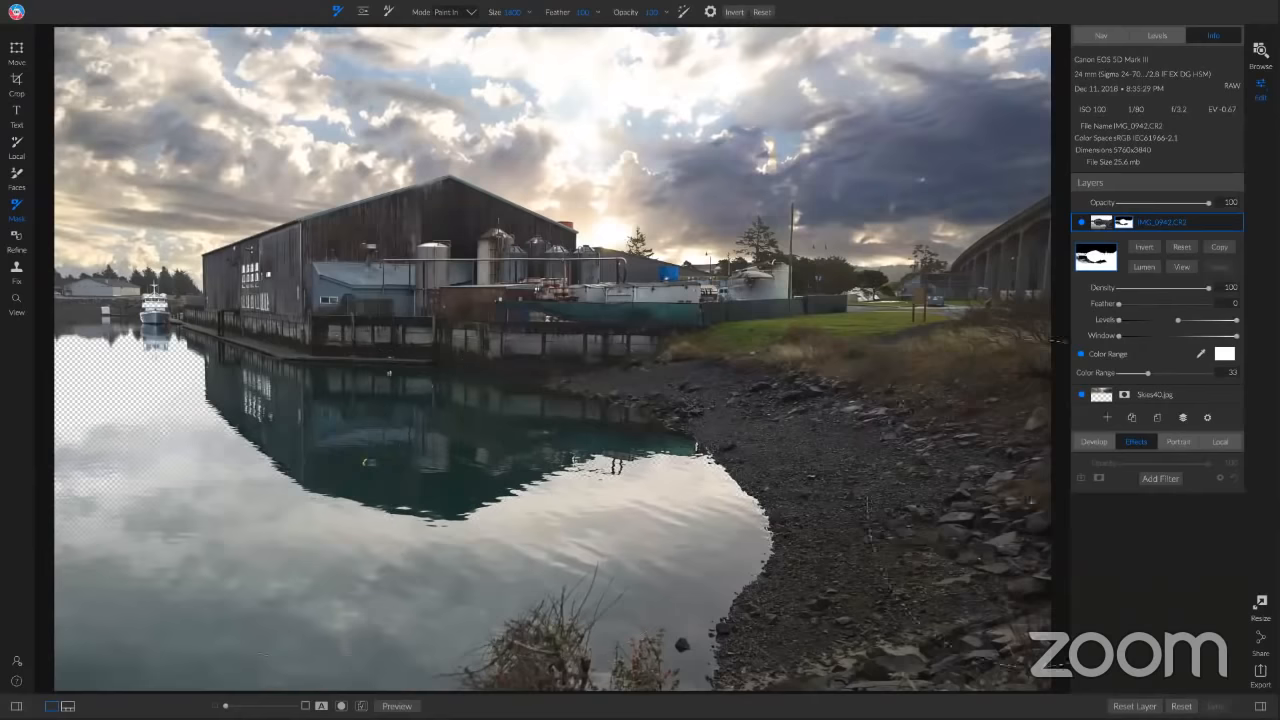
{"action": "mouse_move", "coordinate": [628, 489]}
{"action": "left_mouse_down"}
{"action": "mouse_move", "coordinate": [113, 497]}
{"action": "mouse_move", "coordinate": [363, 613]}
{"action": "mouse_move", "coordinate": [768, 619]}
{"action": "left_mouse_up"}
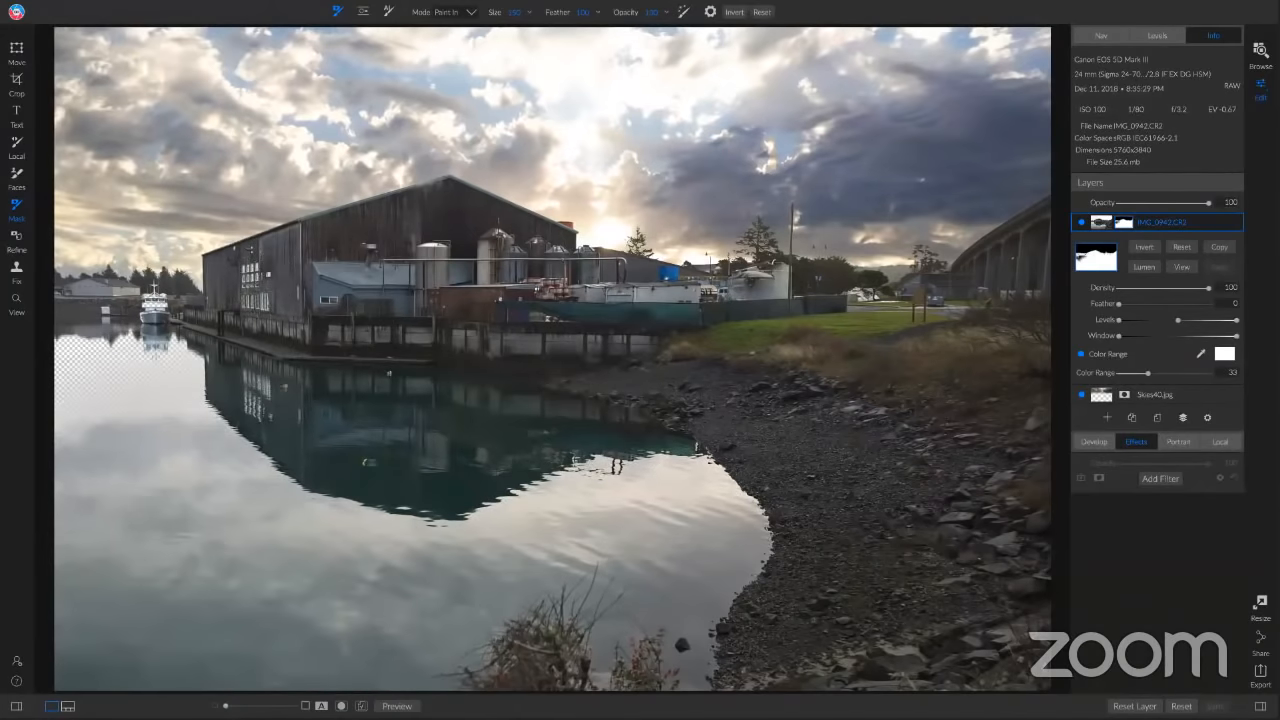
{"action": "mouse_move", "coordinate": [76, 355]}
{"action": "left_mouse_down"}
{"action": "mouse_move", "coordinate": [160, 350]}
{"action": "mouse_move", "coordinate": [106, 346]}
{"action": "mouse_move", "coordinate": [64, 400]}
{"action": "mouse_move", "coordinate": [70, 346]}
{"action": "left_mouse_up"}
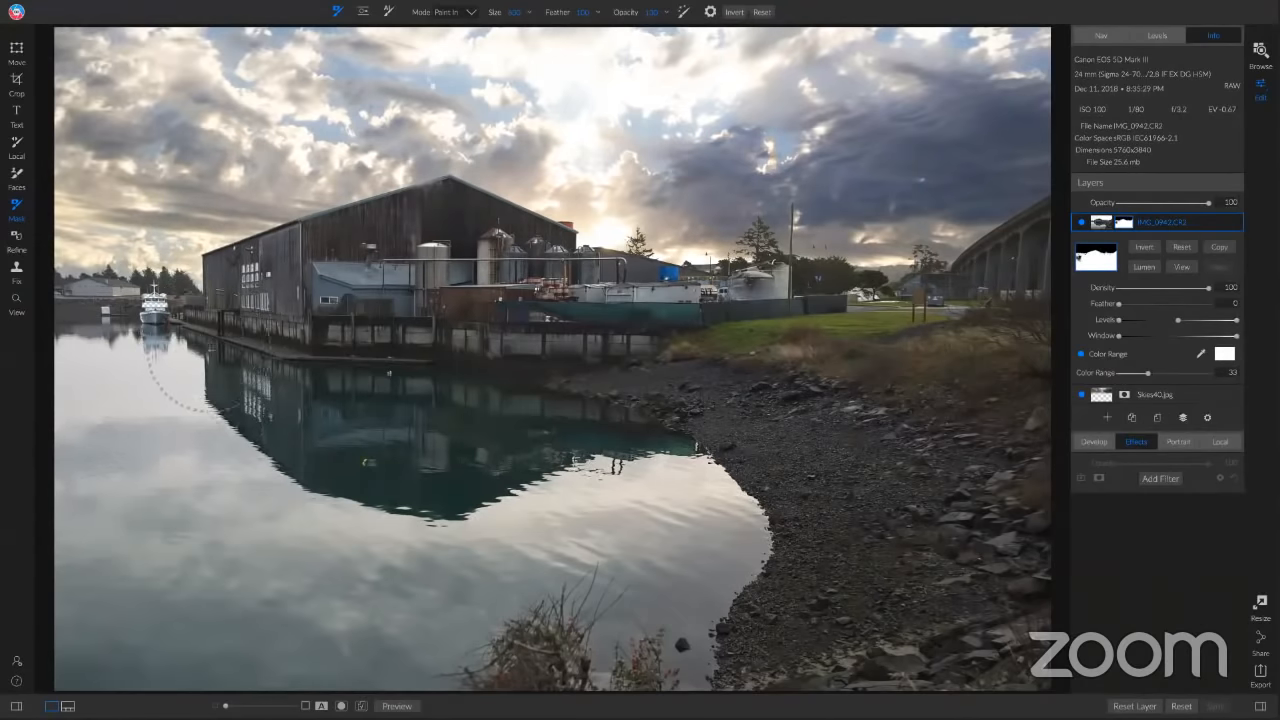
{"action": "key", "text": "["}
Inspect the mask edges along the bridge and the trees beside it at 100% zoom
{"action": "left_click", "coordinate": [18, 245]}
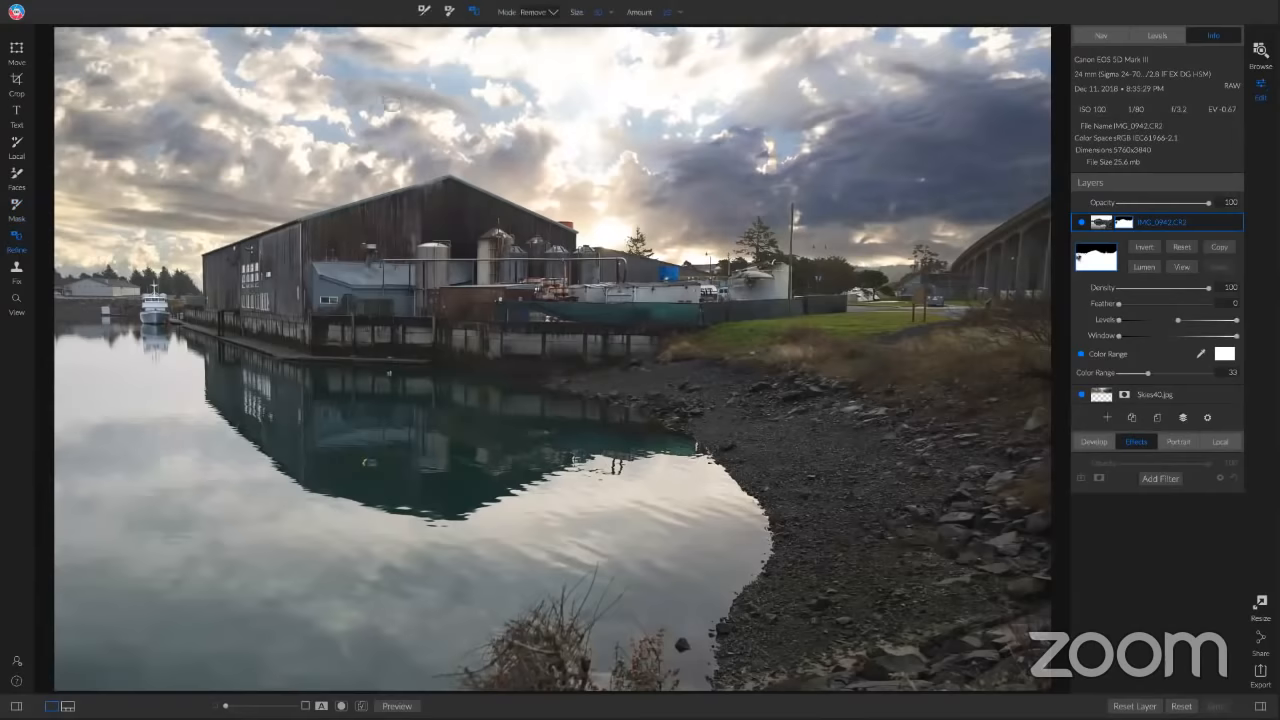
{"action": "left_click", "coordinate": [449, 12]}
{"action": "key", "text": "z"}
{"action": "left_click", "coordinate": [1016, 206]}
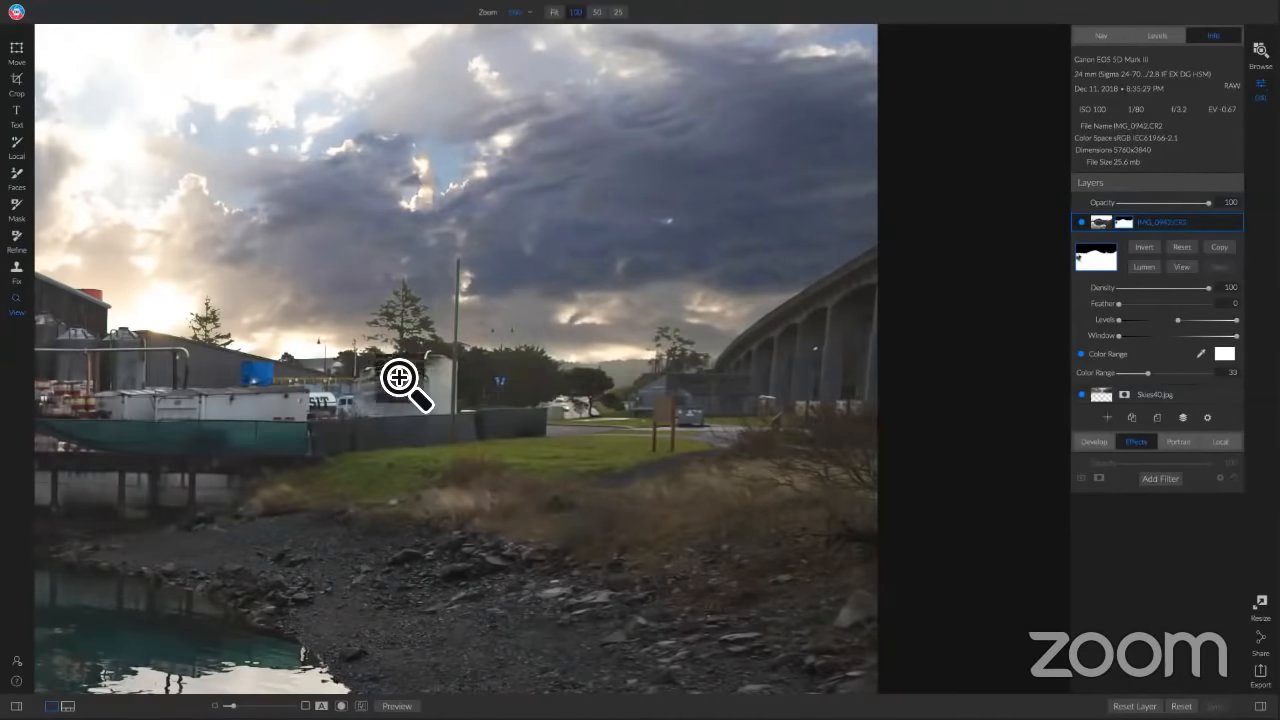
{"action": "left_click", "coordinate": [408, 386]}
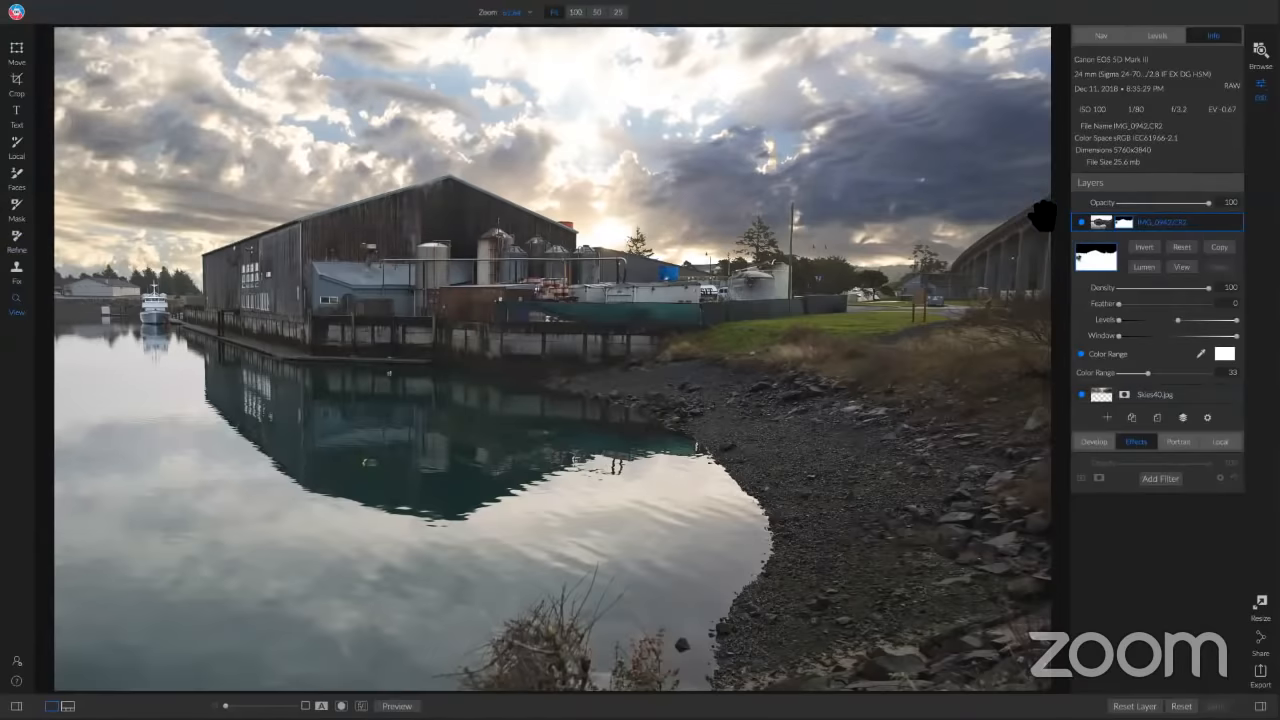
{"action": "left_click_drag", "start_coordinate": [1043, 215], "coordinate": [745, 324]}
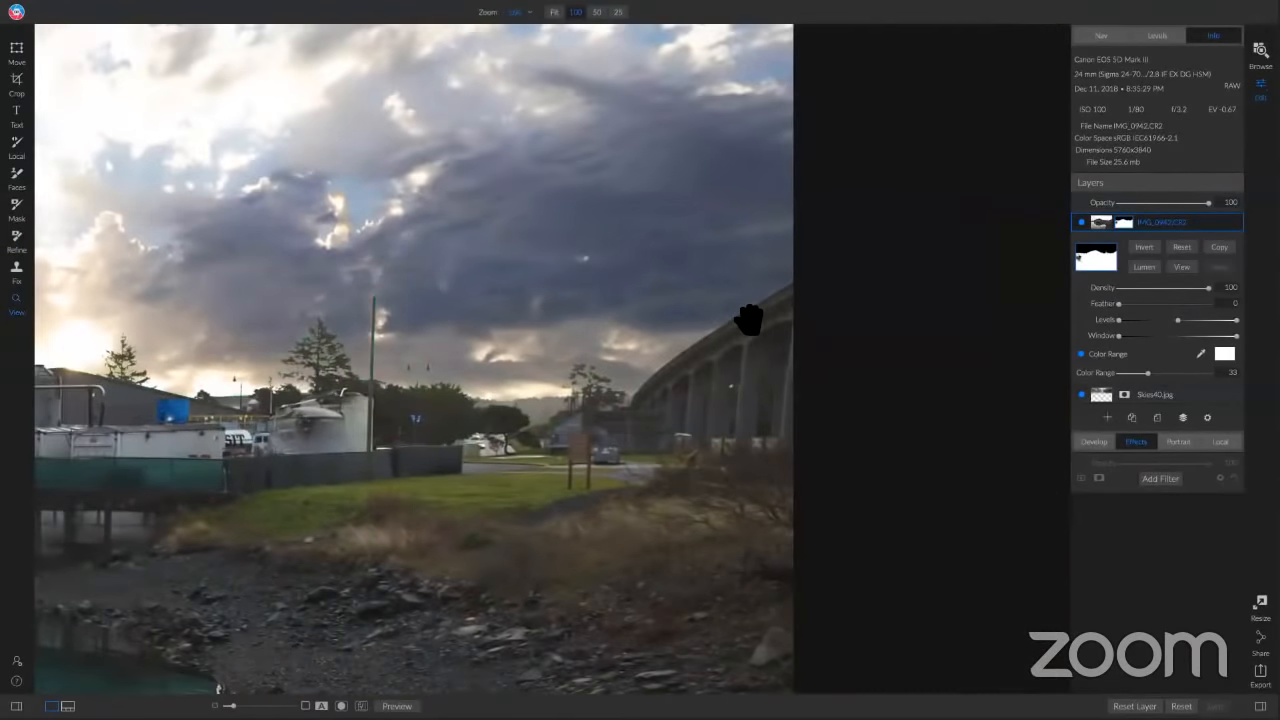
{"action": "left_click", "coordinate": [691, 357]}
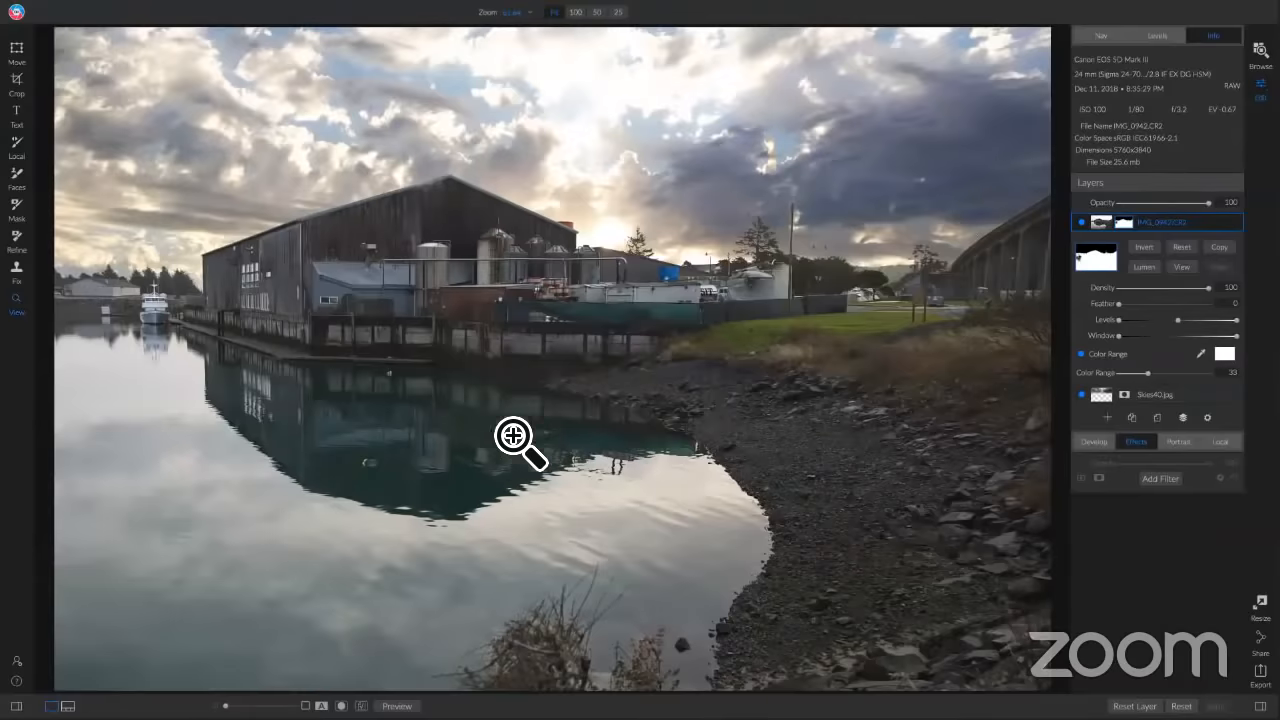
{"action": "left_click", "coordinate": [988, 228]}
{"action": "left_click_drag", "start_coordinate": [823, 318], "coordinate": [873, 293]}
{"action": "left_click", "coordinate": [873, 293]}
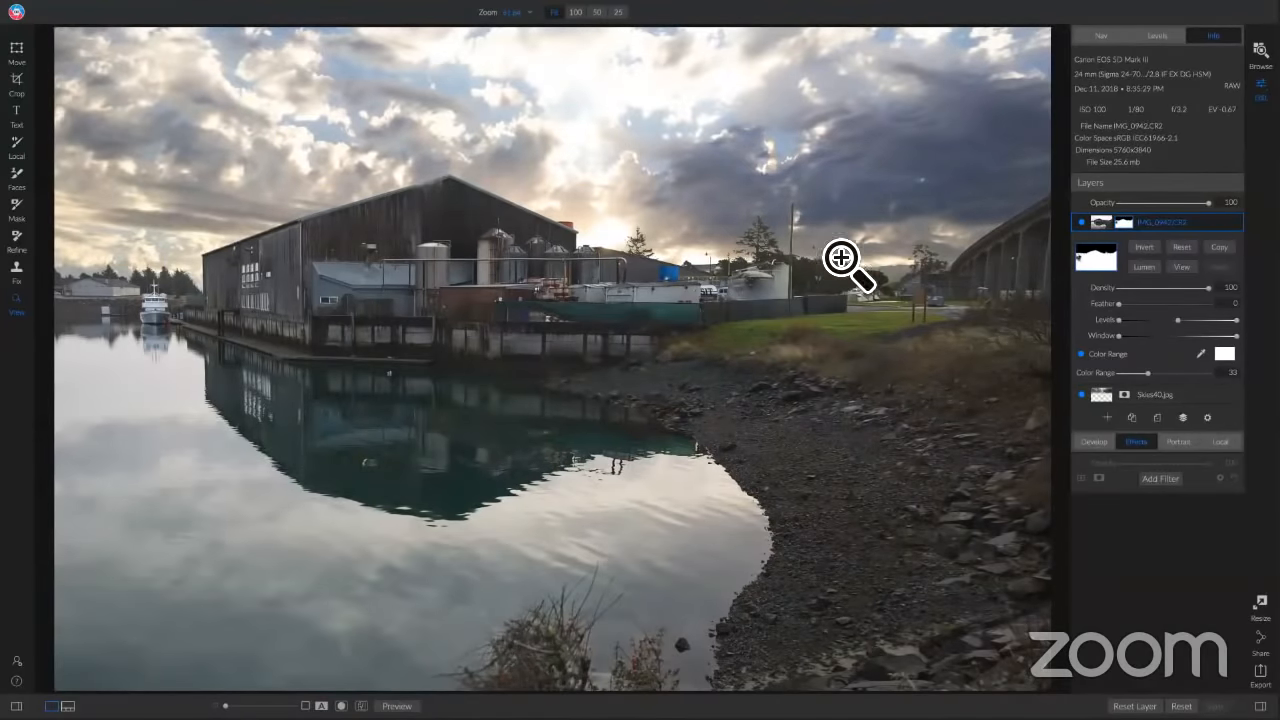
Refine the mask edge from the storage tank past the trees to the bridge with the Refine Brush in Paint Out mode
{"action": "left_click", "coordinate": [780, 224]}
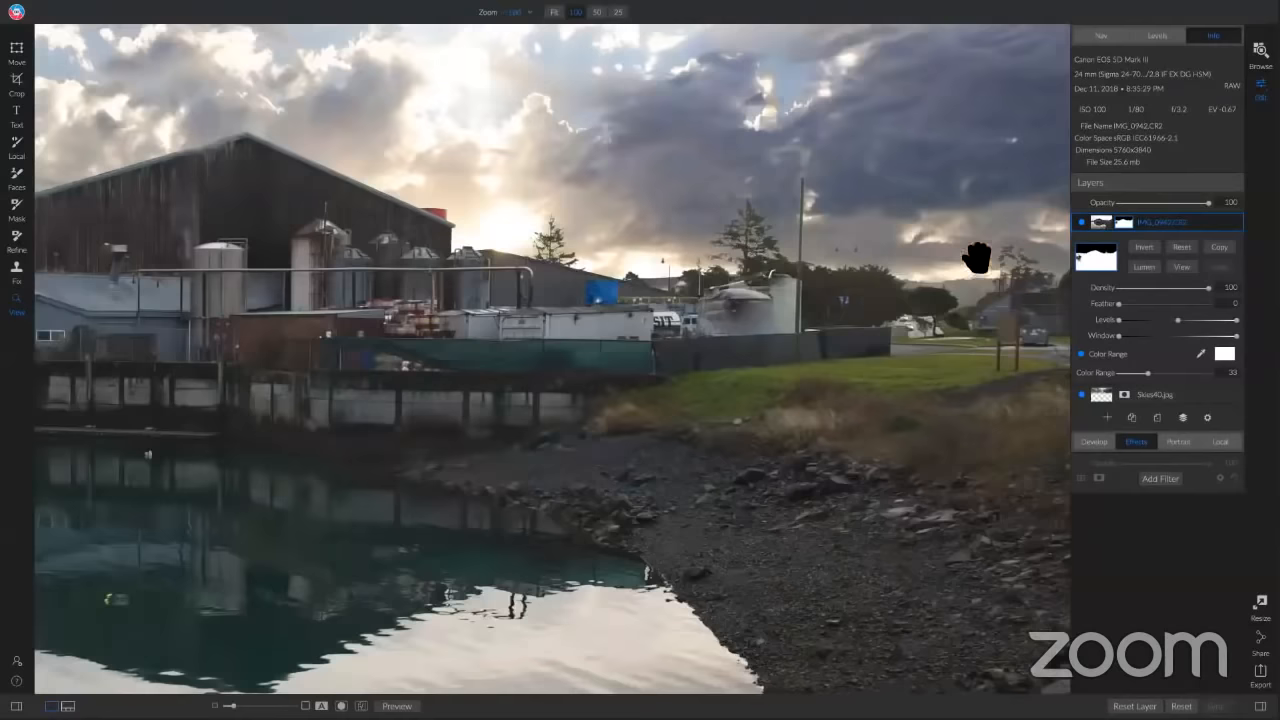
{"action": "left_click_drag", "start_coordinate": [681, 297], "coordinate": [751, 325]}
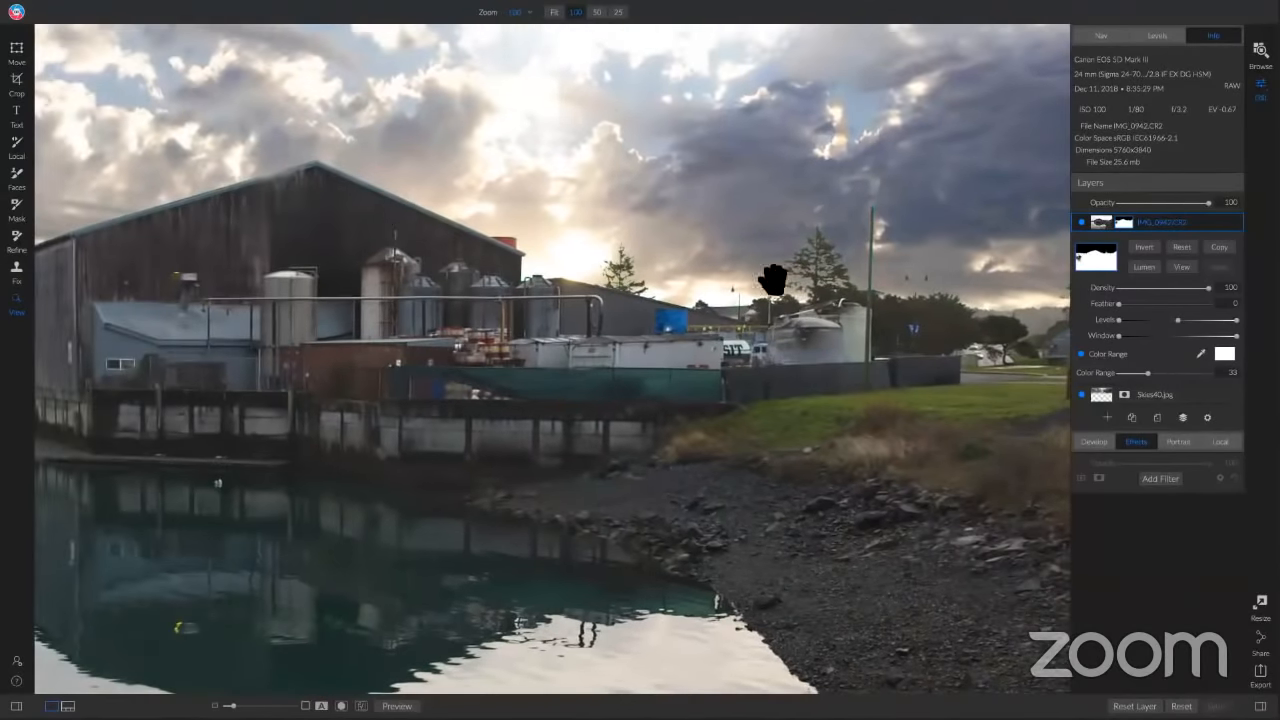
{"action": "left_click_drag", "start_coordinate": [876, 312], "coordinate": [503, 337]}
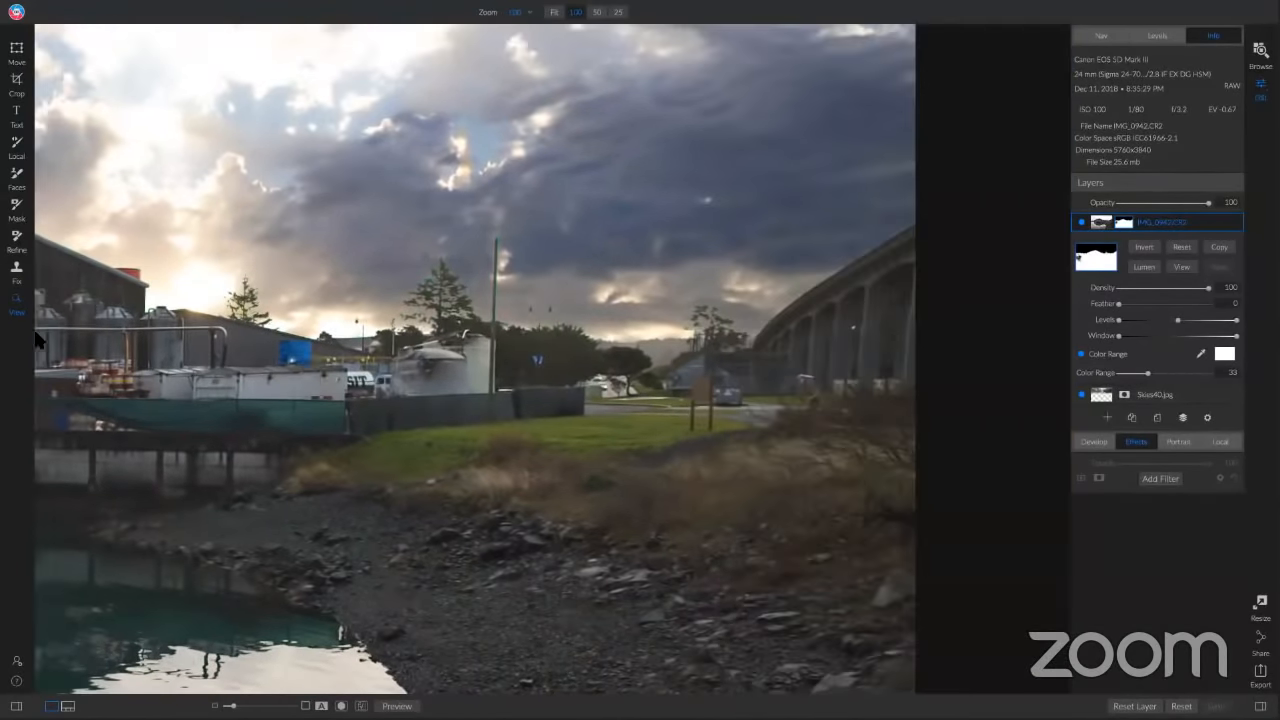
{"action": "left_click", "coordinate": [15, 240]}
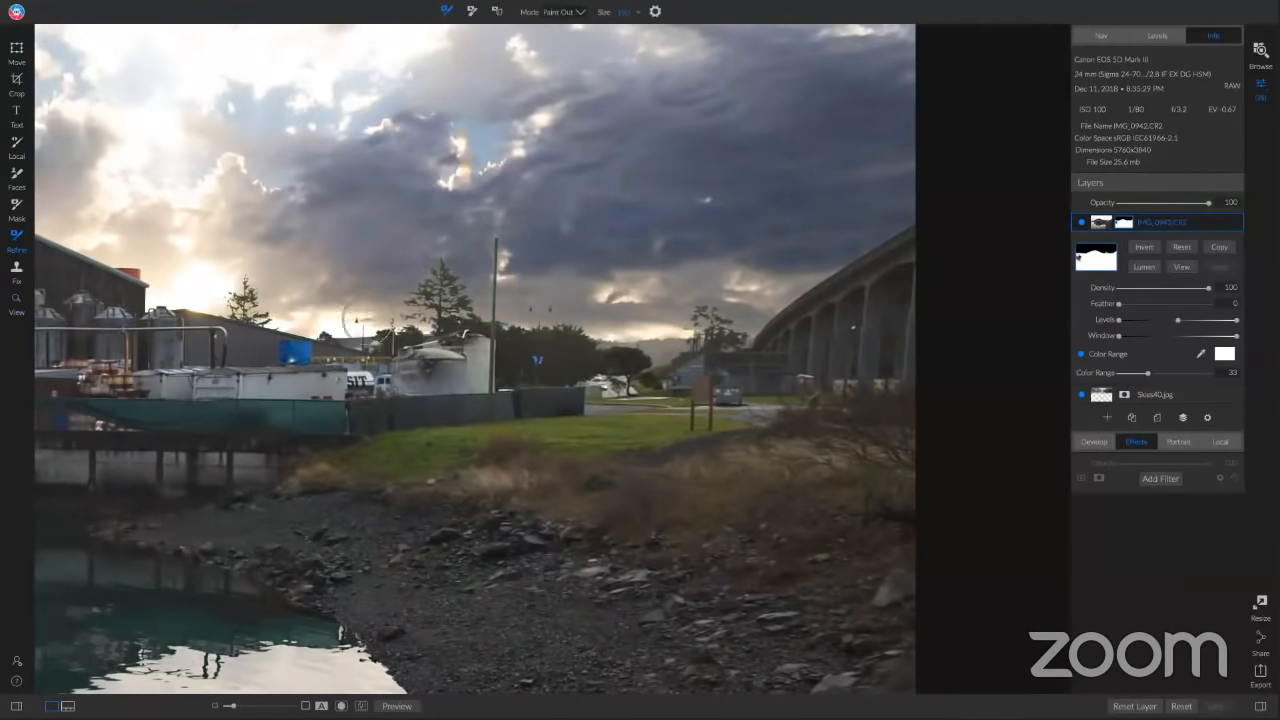
{"action": "mouse_move", "coordinate": [395, 335]}
{"action": "left_mouse_down"}
{"action": "mouse_move", "coordinate": [441, 257]}
{"action": "mouse_move", "coordinate": [450, 313]}
{"action": "mouse_move", "coordinate": [496, 321]}
{"action": "left_mouse_up"}
{"action": "mouse_move", "coordinate": [538, 318]}
{"action": "left_mouse_down"}
{"action": "mouse_move", "coordinate": [672, 327]}
{"action": "mouse_move", "coordinate": [731, 340]}
{"action": "left_mouse_up"}
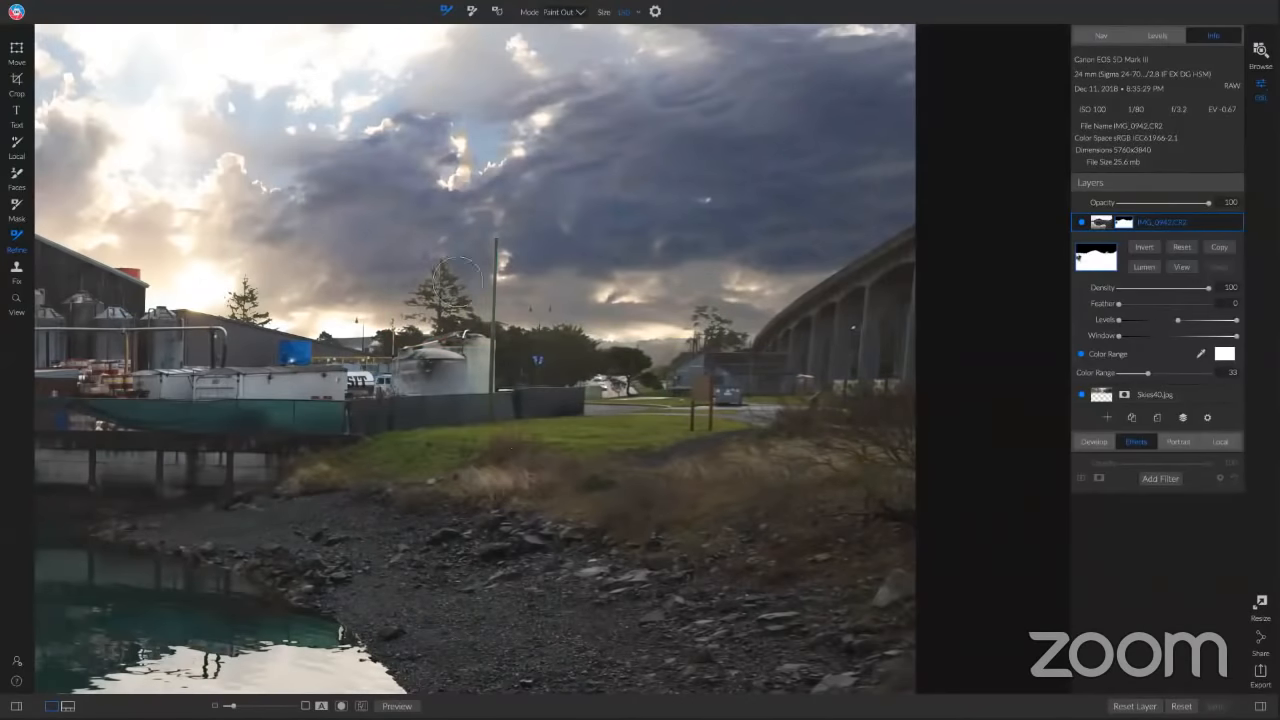
{"action": "key", "text": "z"}
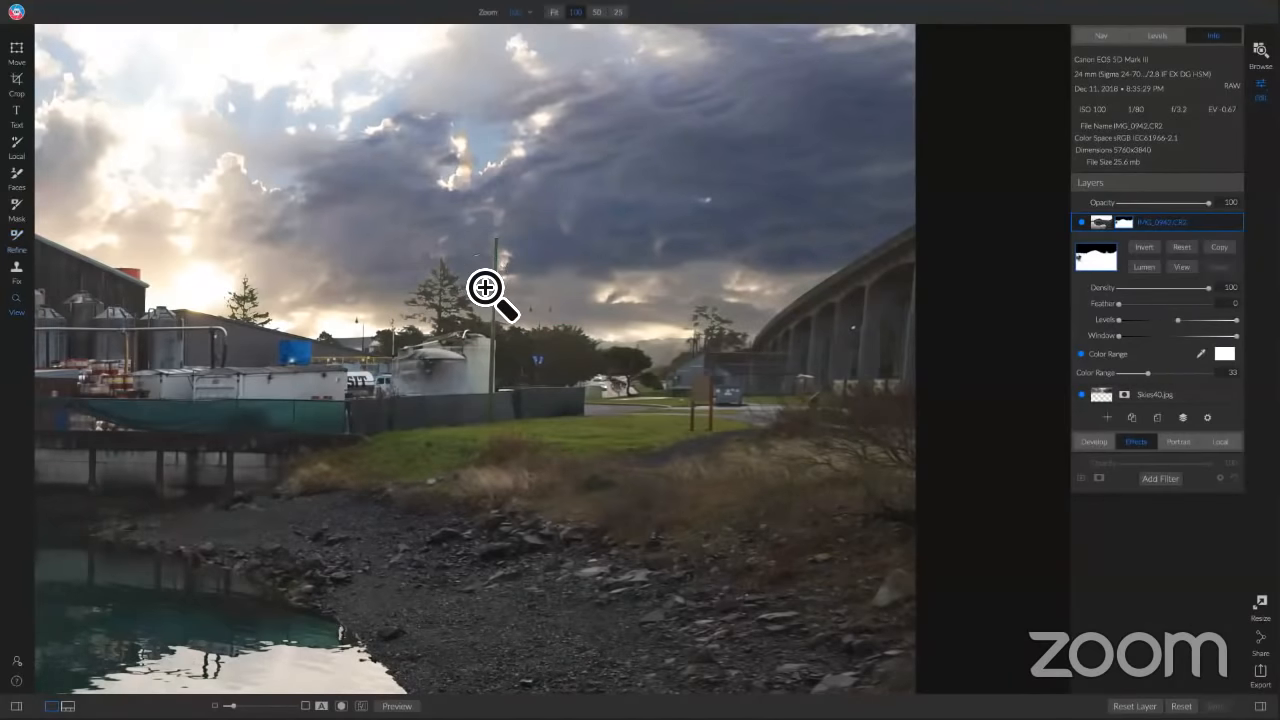
{"action": "key", "text": "ctrl+0"}
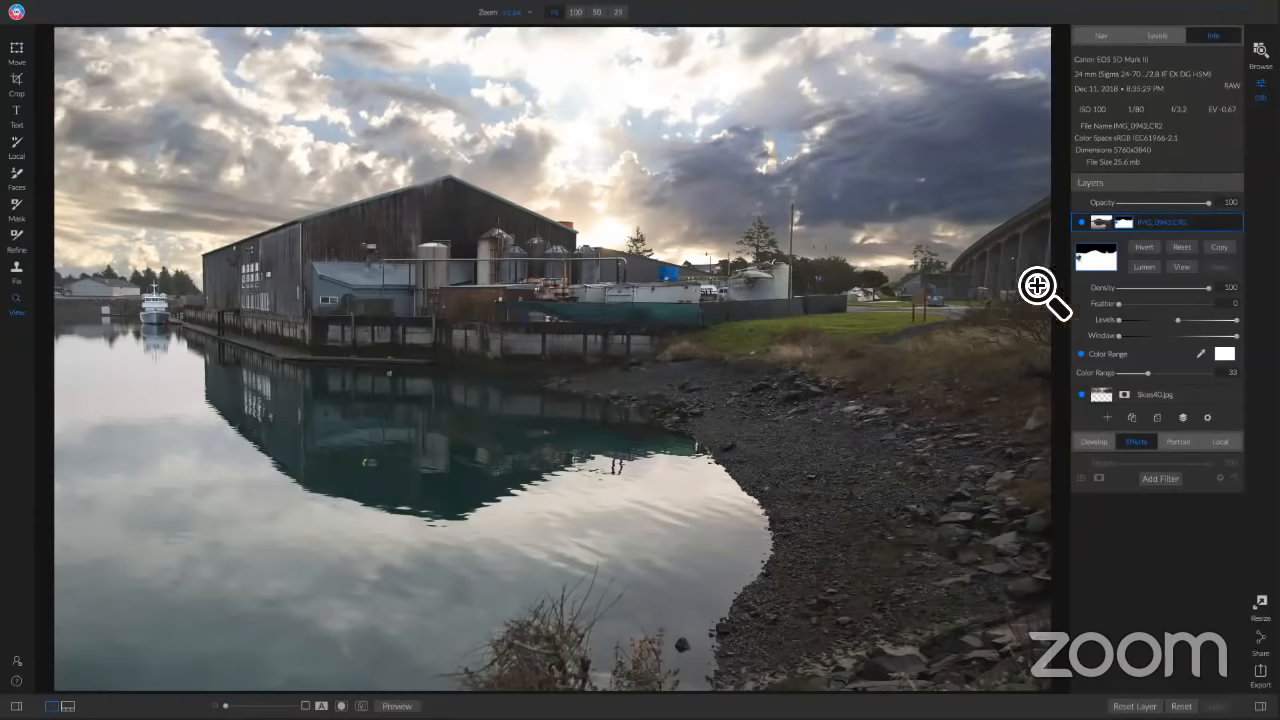
Switch the masking brush to Paint Out over the tree line behind the boat and check that edge at 100% zoom
{"action": "left_click_drag", "start_coordinate": [106, 286], "coordinate": [295, 338]}
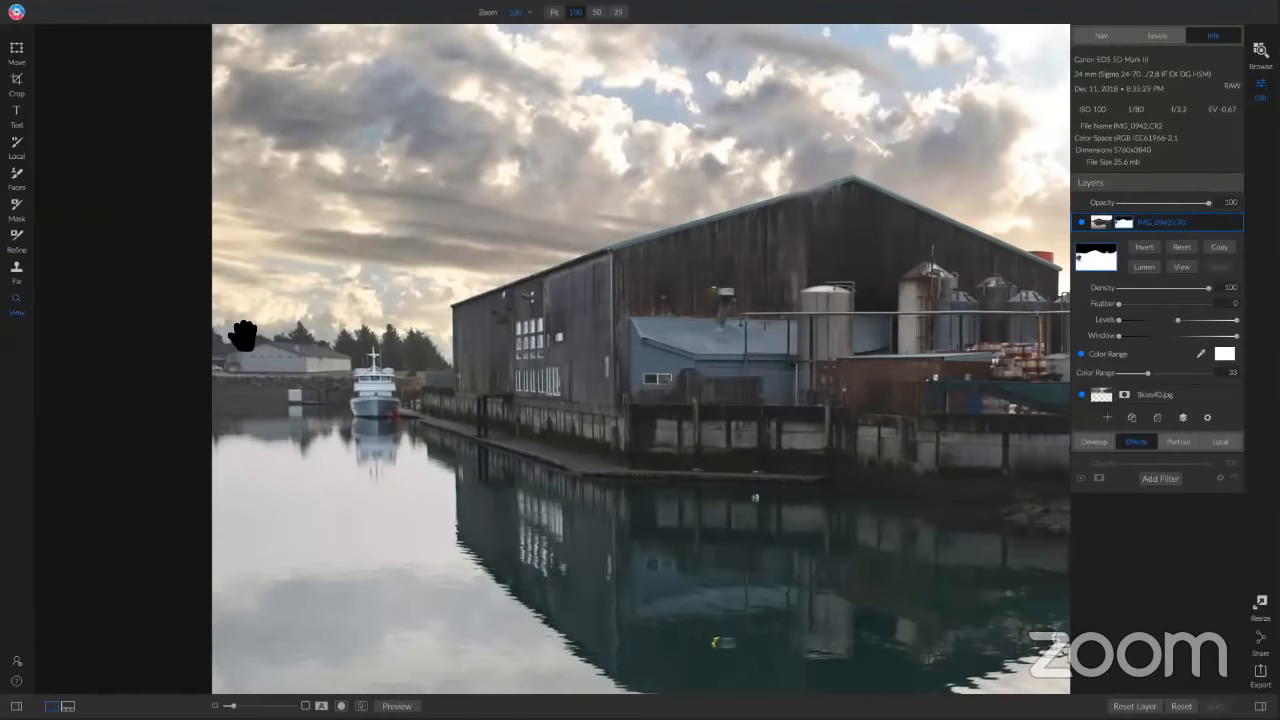
{"action": "key", "text": "b"}
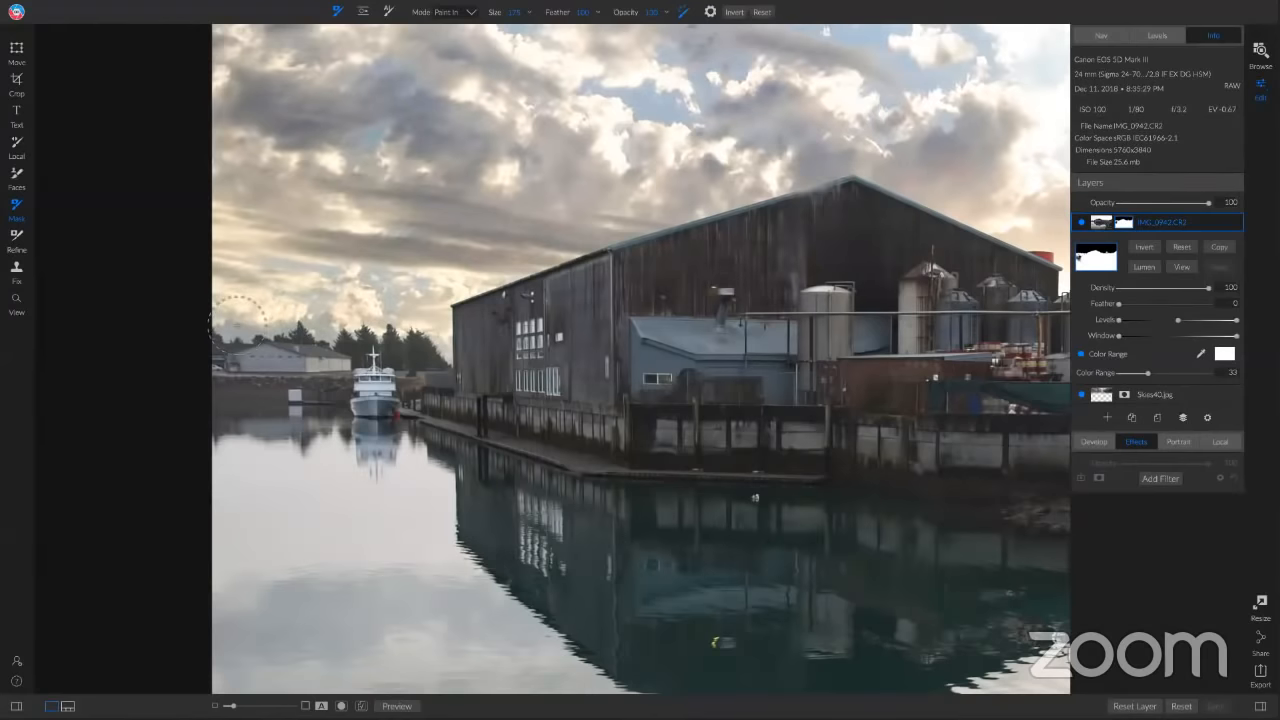
{"action": "key", "text": "x"}
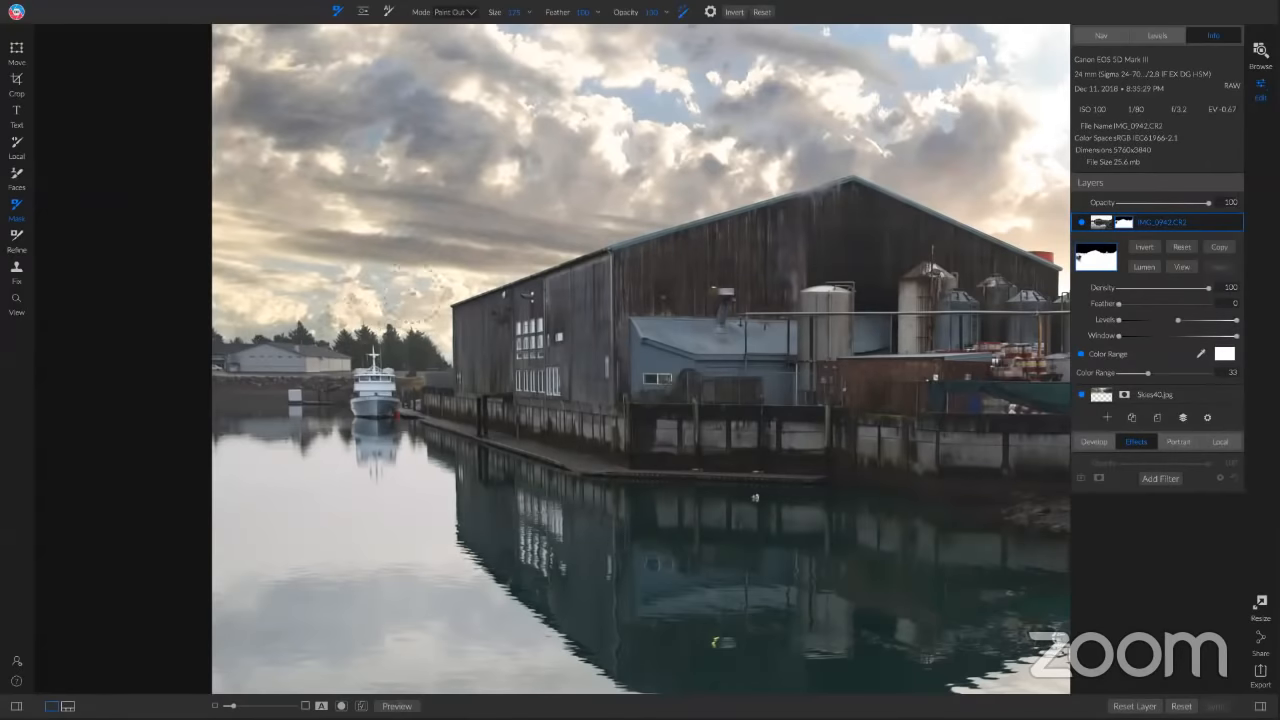
{"action": "key", "text": "h"}
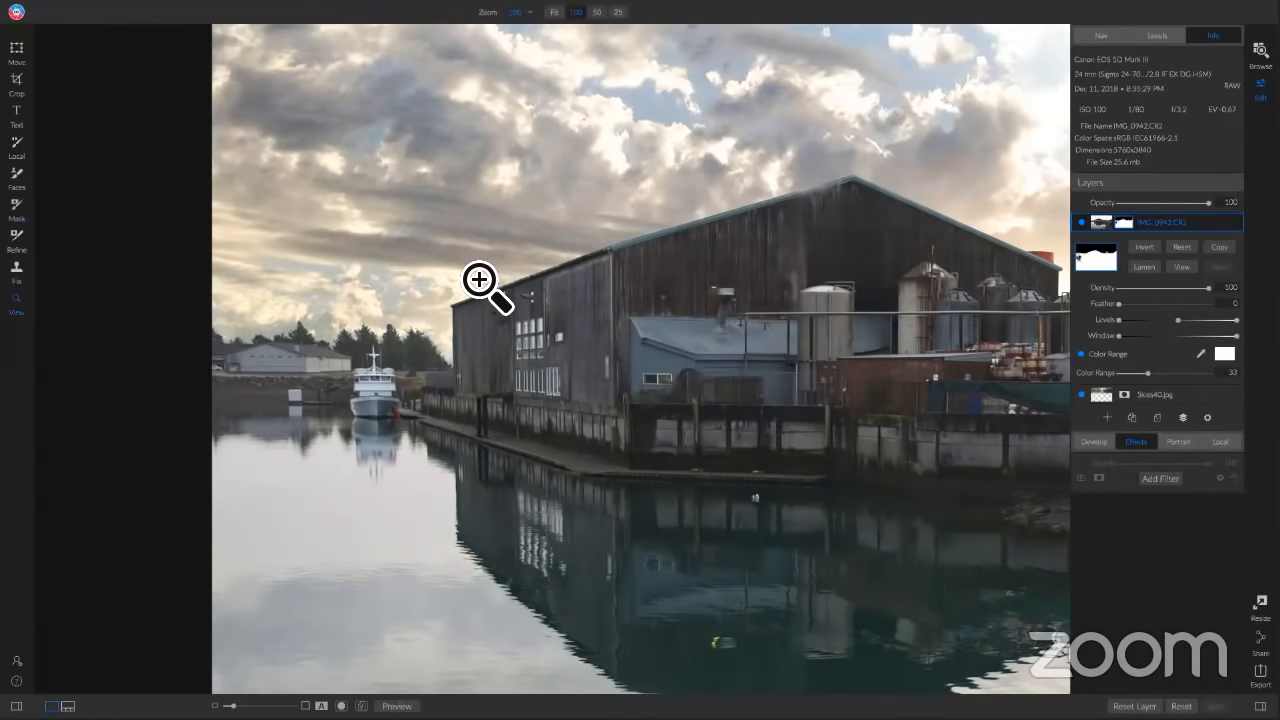
{"action": "key", "text": "ctrl+0"}
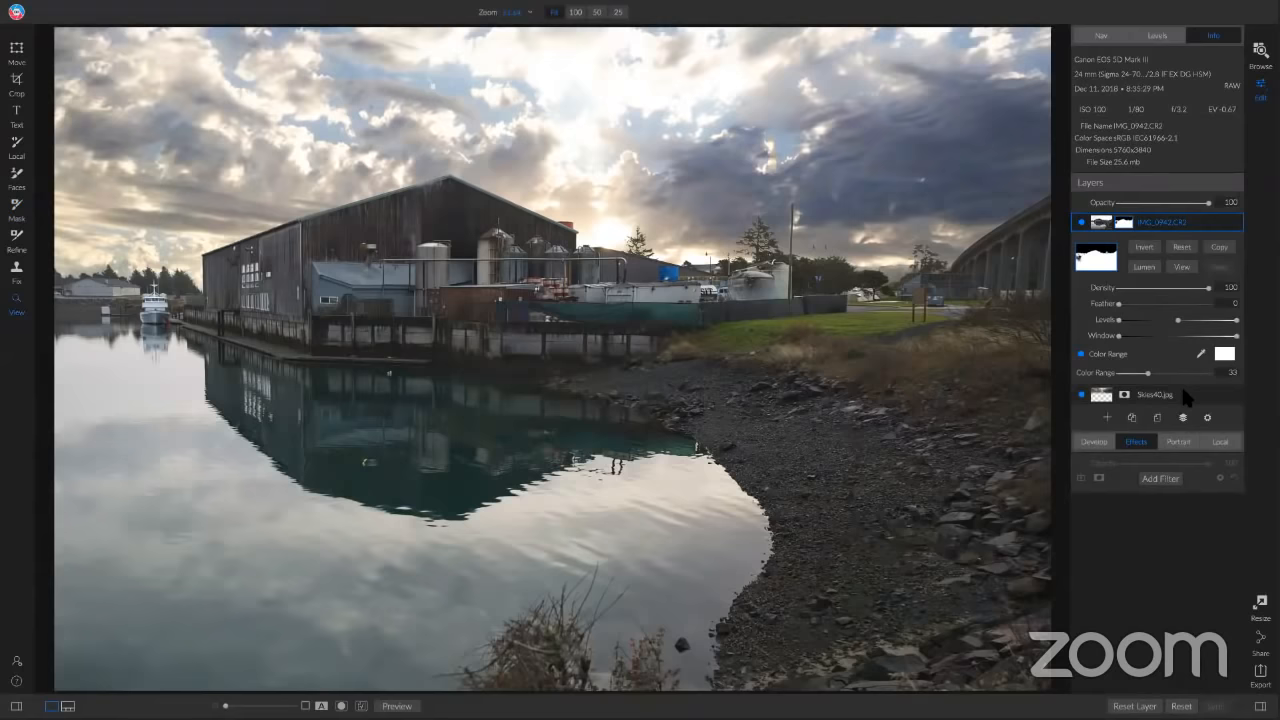
Add a Lens Blur filter to the Skies40.jpg layer and apply its Bokeh Medium style
{"action": "left_click", "coordinate": [1182, 391]}
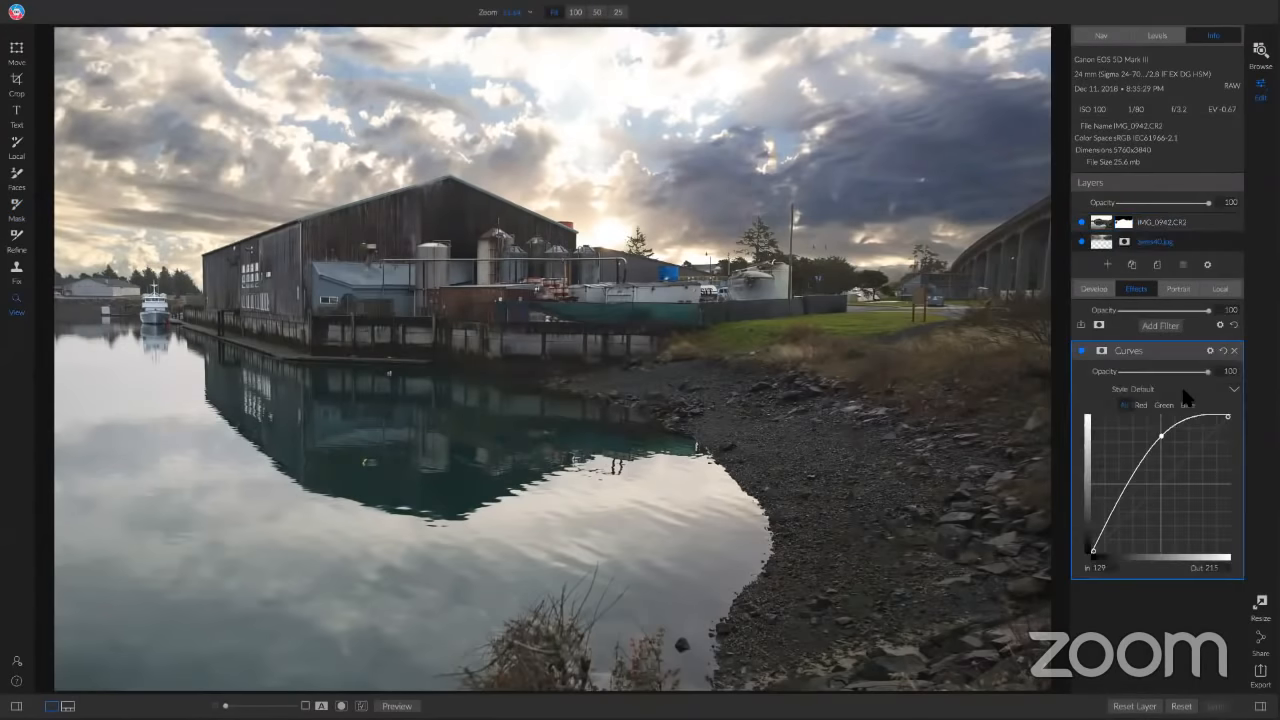
{"action": "left_click", "coordinate": [1161, 327]}
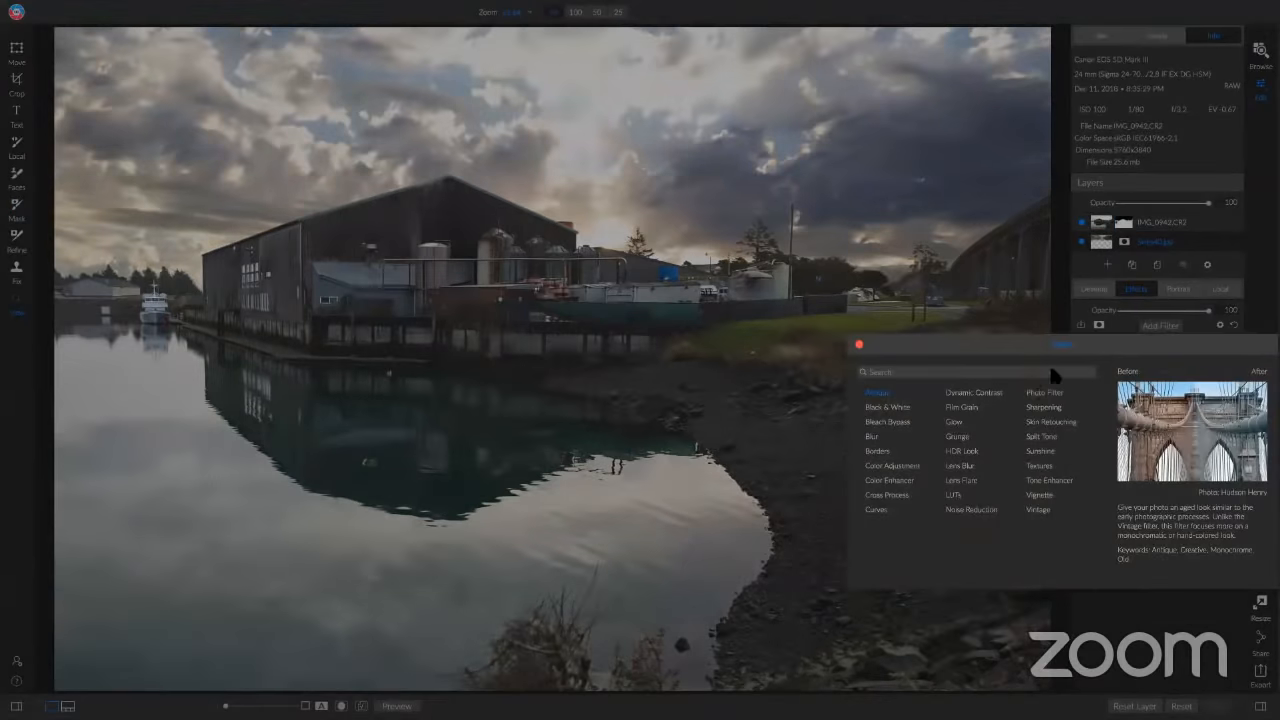
{"action": "left_click", "coordinate": [960, 468]}
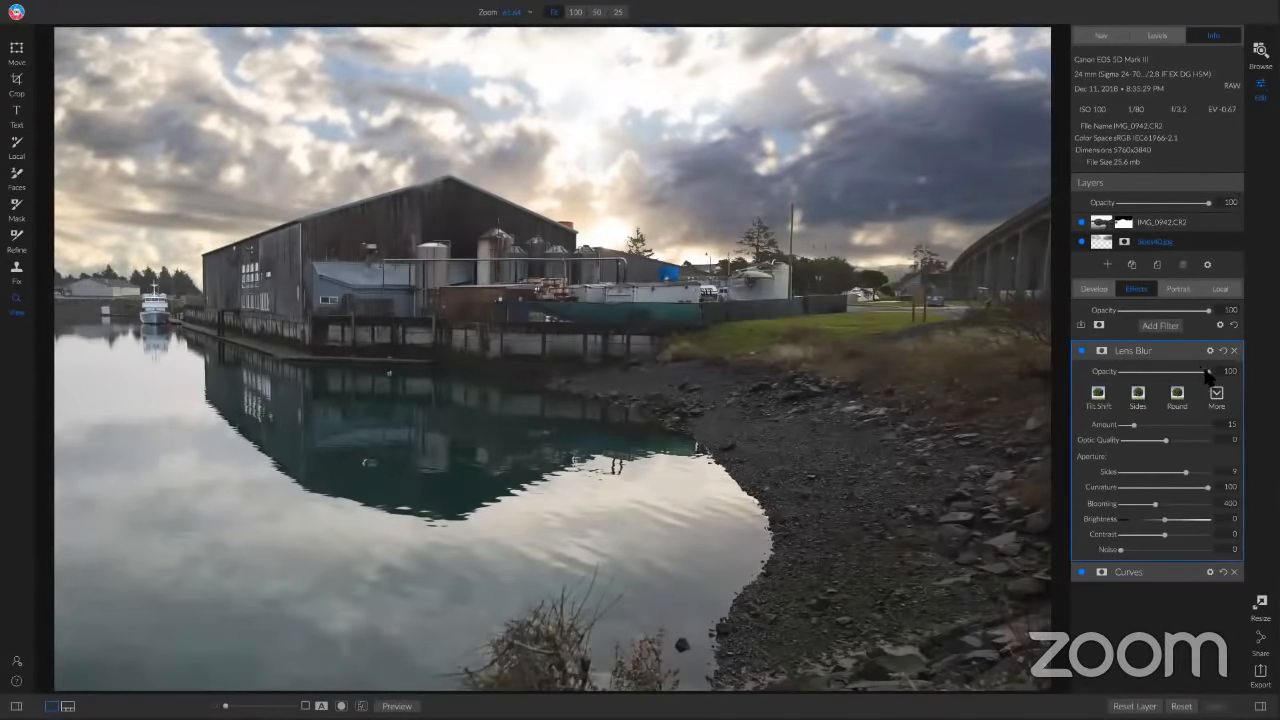
{"action": "left_click_drag", "start_coordinate": [1207, 376], "coordinate": [1150, 376]}
{"action": "left_click", "coordinate": [1216, 394]}
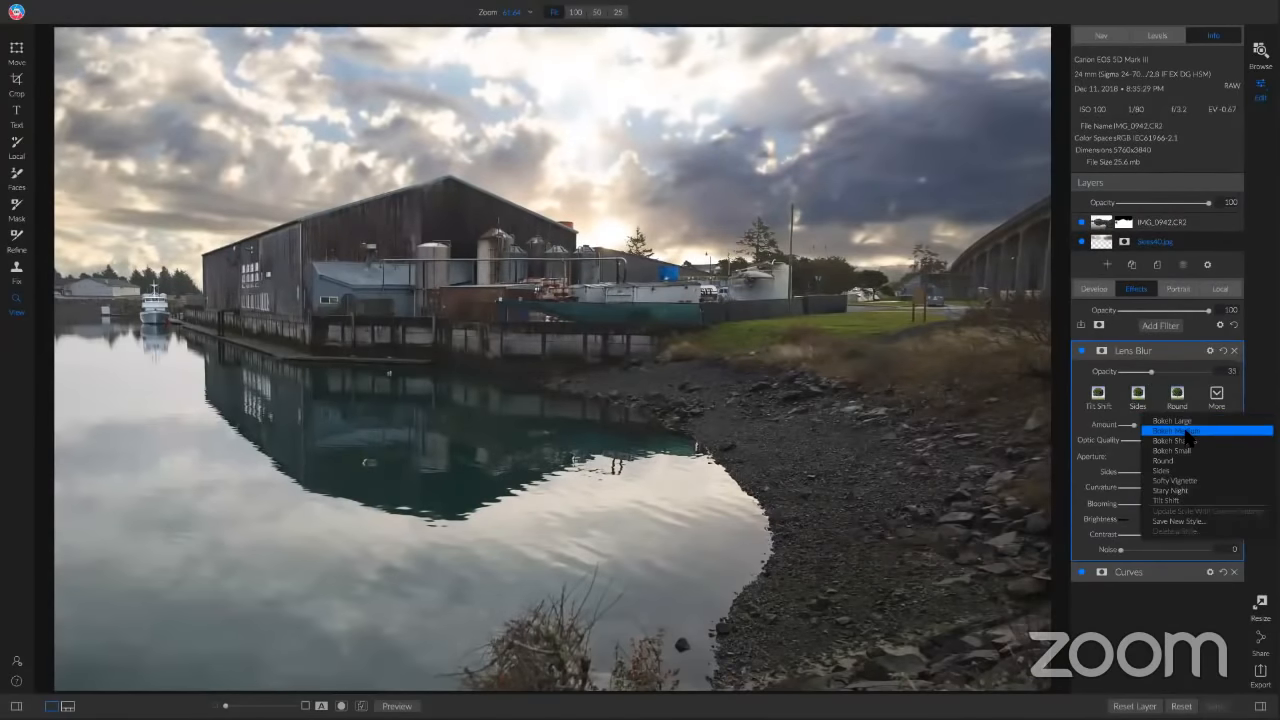
{"action": "left_click", "coordinate": [1188, 432]}
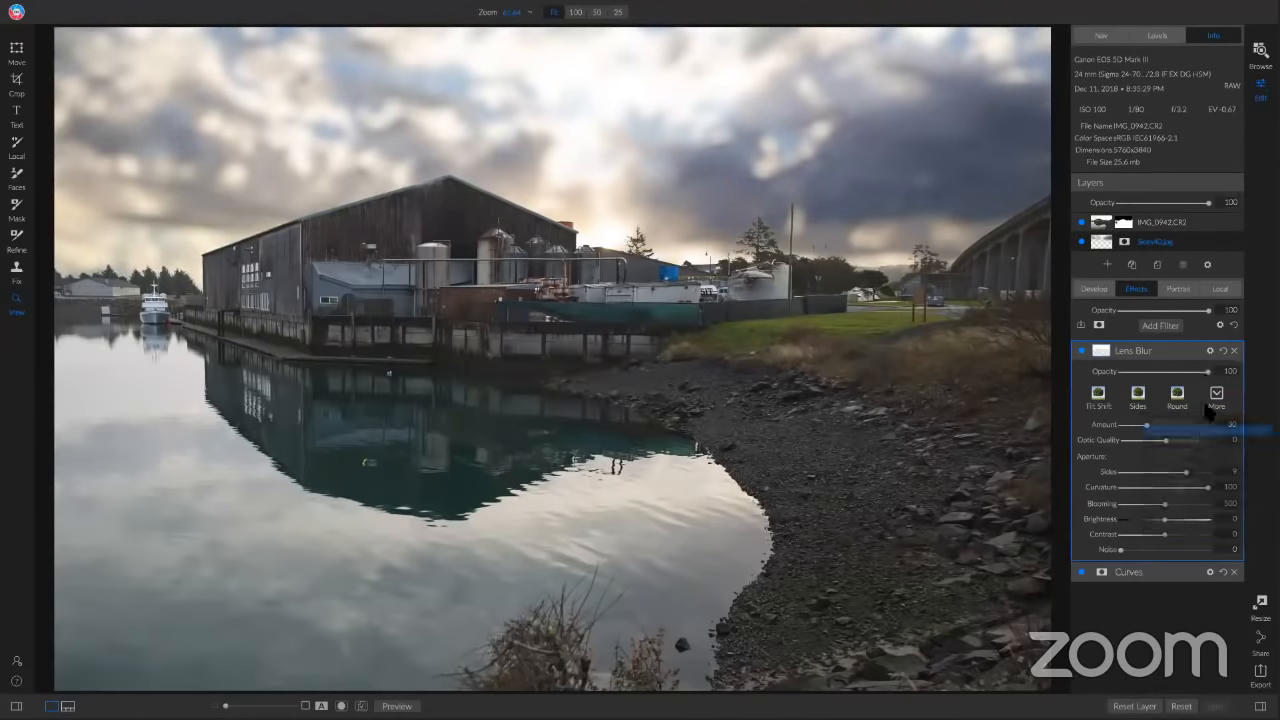
Set the Lens Blur filter's opacity to 37 and turn the filter off to compare the sky
{"action": "left_click_drag", "start_coordinate": [1208, 371], "coordinate": [1150, 371]}
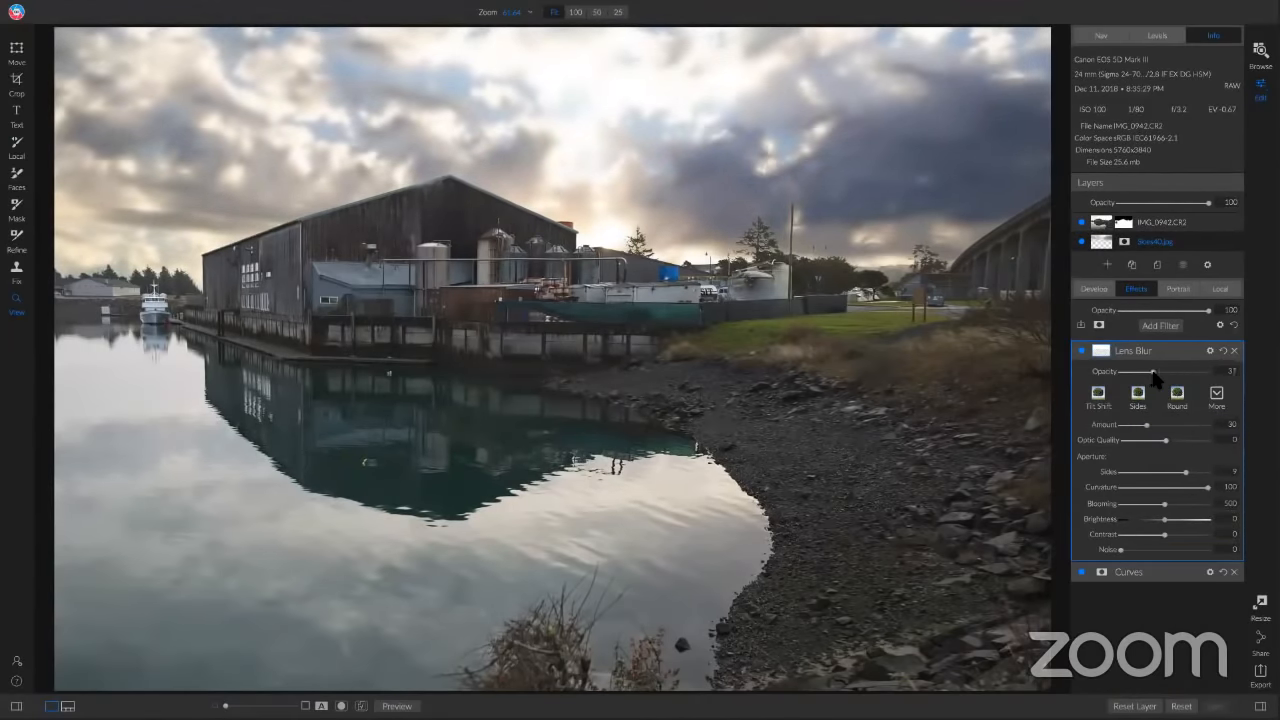
{"action": "left_click_drag", "start_coordinate": [1150, 378], "coordinate": [1152, 373]}
{"action": "left_click", "coordinate": [1081, 350]}
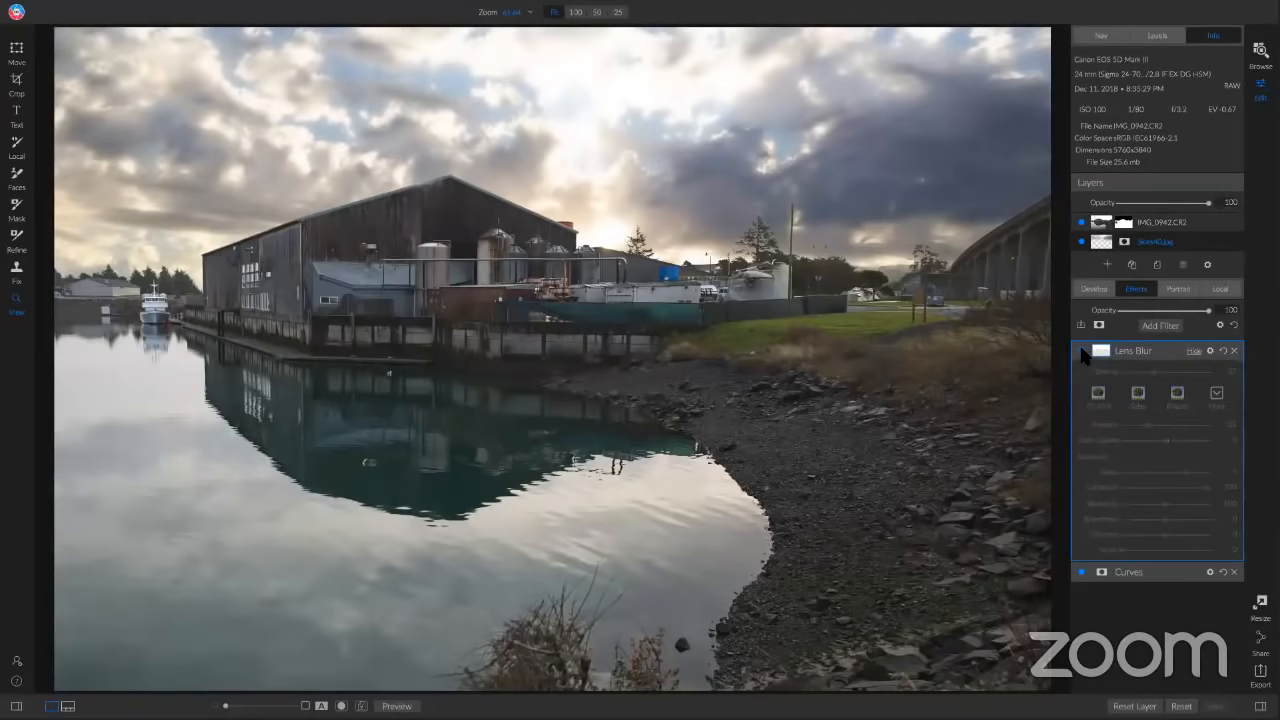
Turn the Lens Blur filter back on, then duplicate the Skies40.jpg layer and clear all Effects filters from the copy
{"action": "left_click", "coordinate": [1082, 352]}
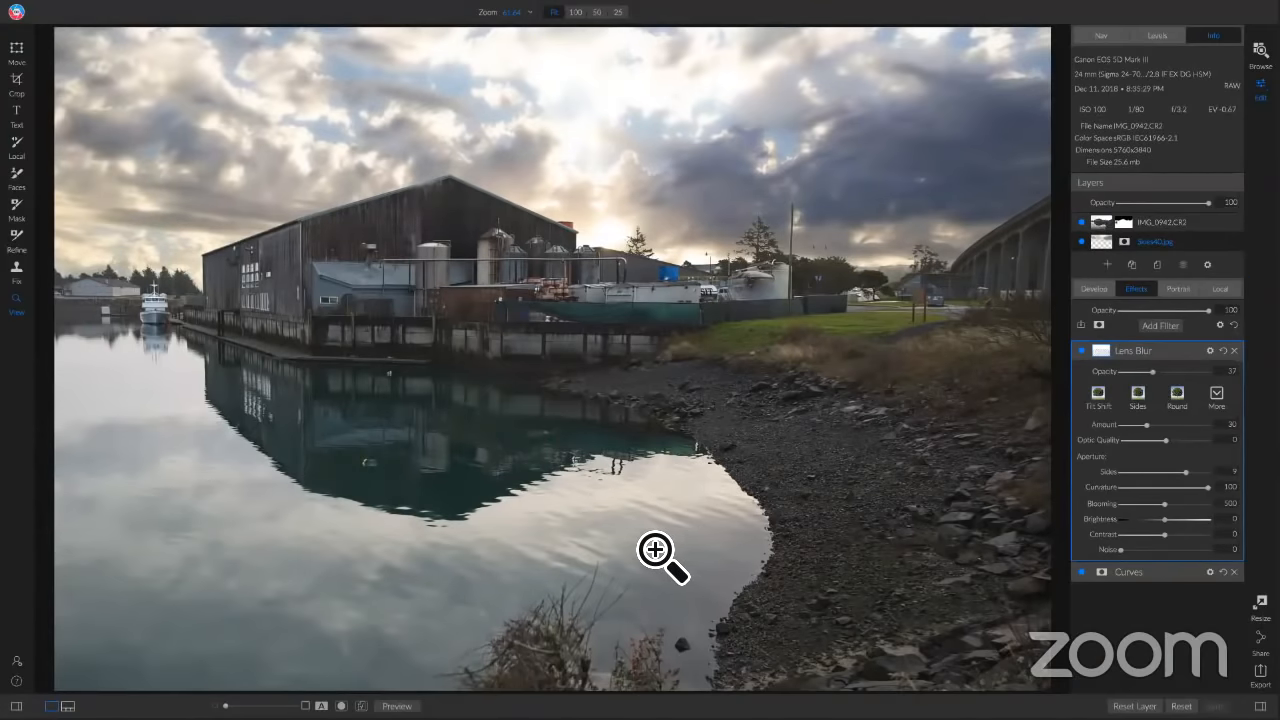
{"action": "right_click", "coordinate": [1183, 246]}
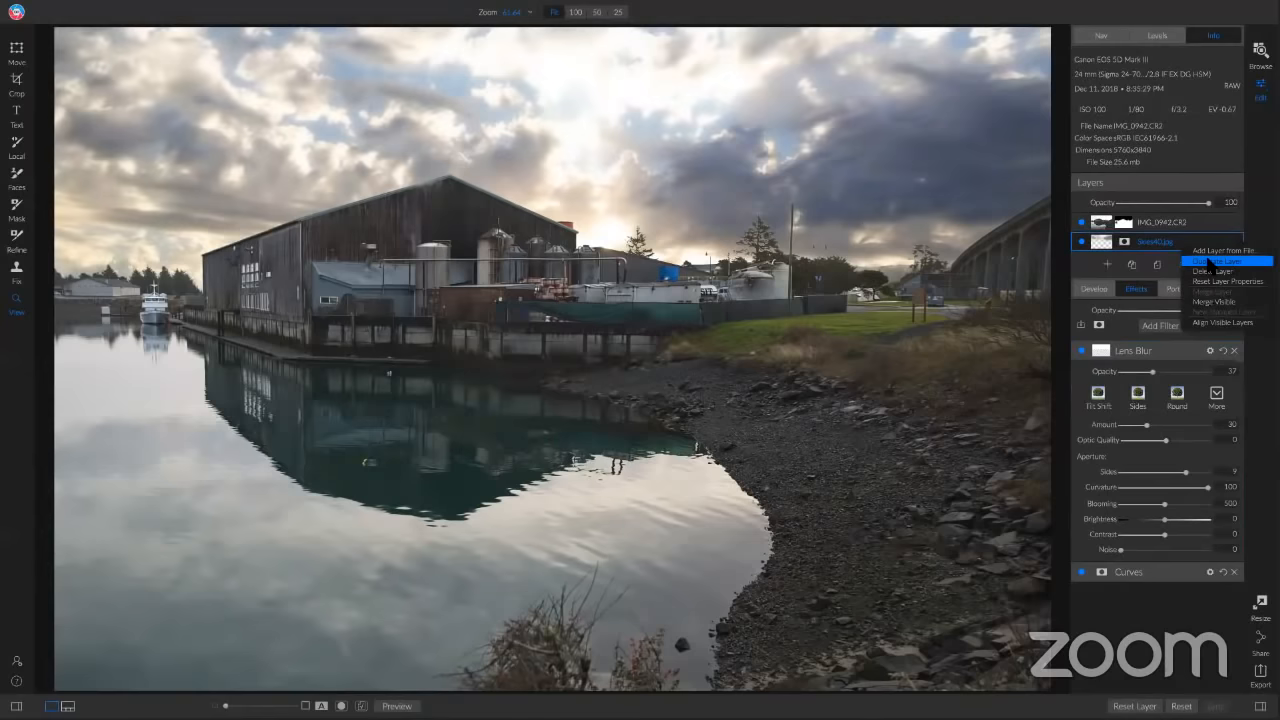
{"action": "left_click", "coordinate": [1206, 261]}
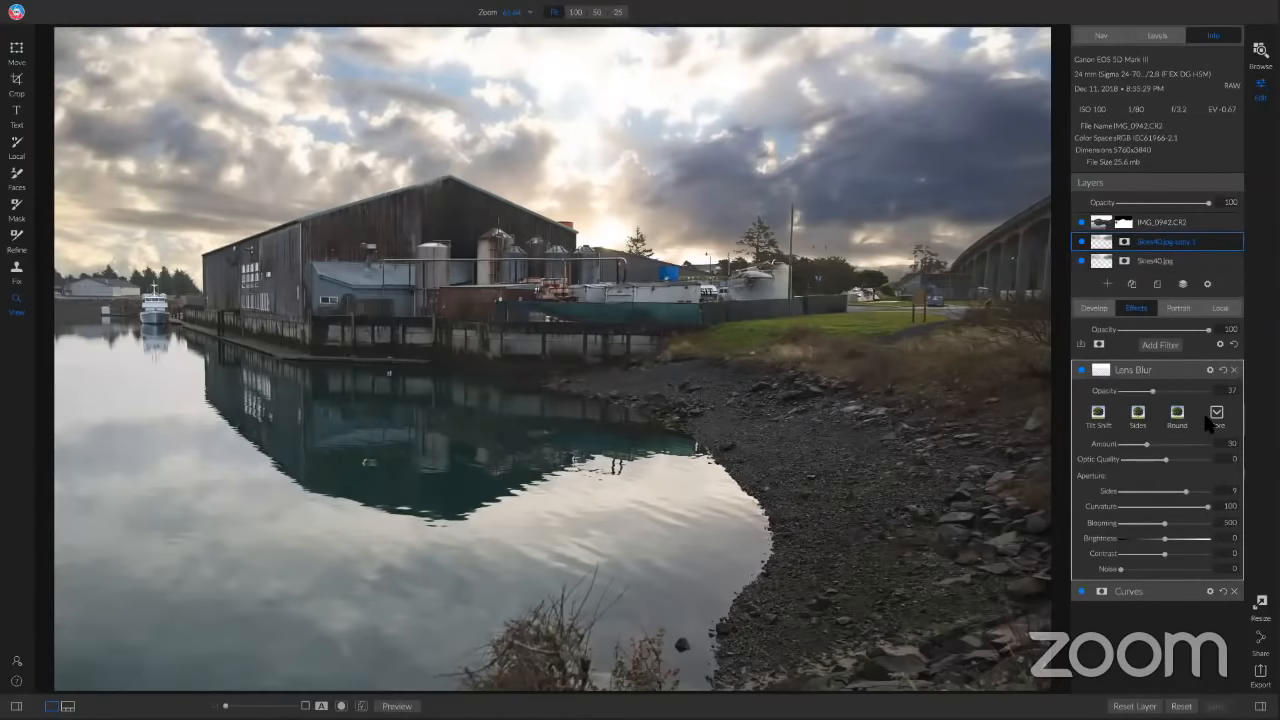
{"action": "left_click", "coordinate": [1235, 344]}
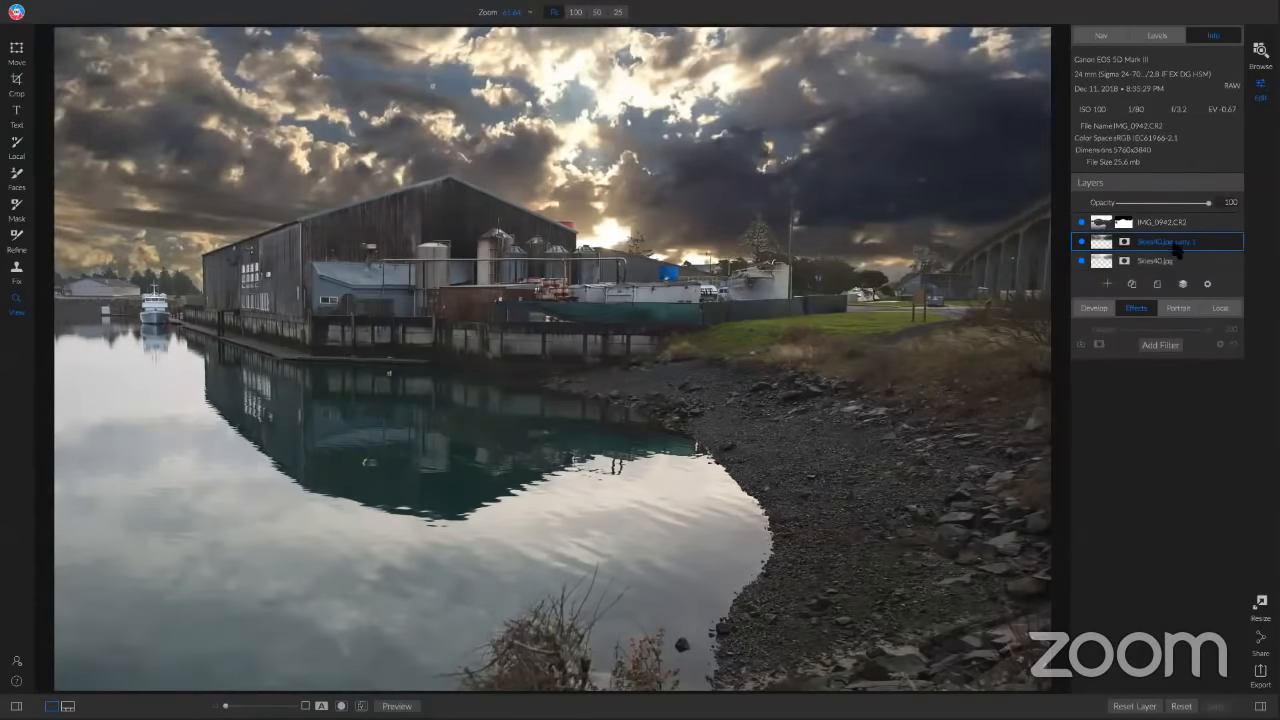
Move the copied sky layer above the IMG_0942.CR2 layer and rename it Bottom Sky
{"action": "left_click_drag", "start_coordinate": [1178, 244], "coordinate": [1172, 222]}
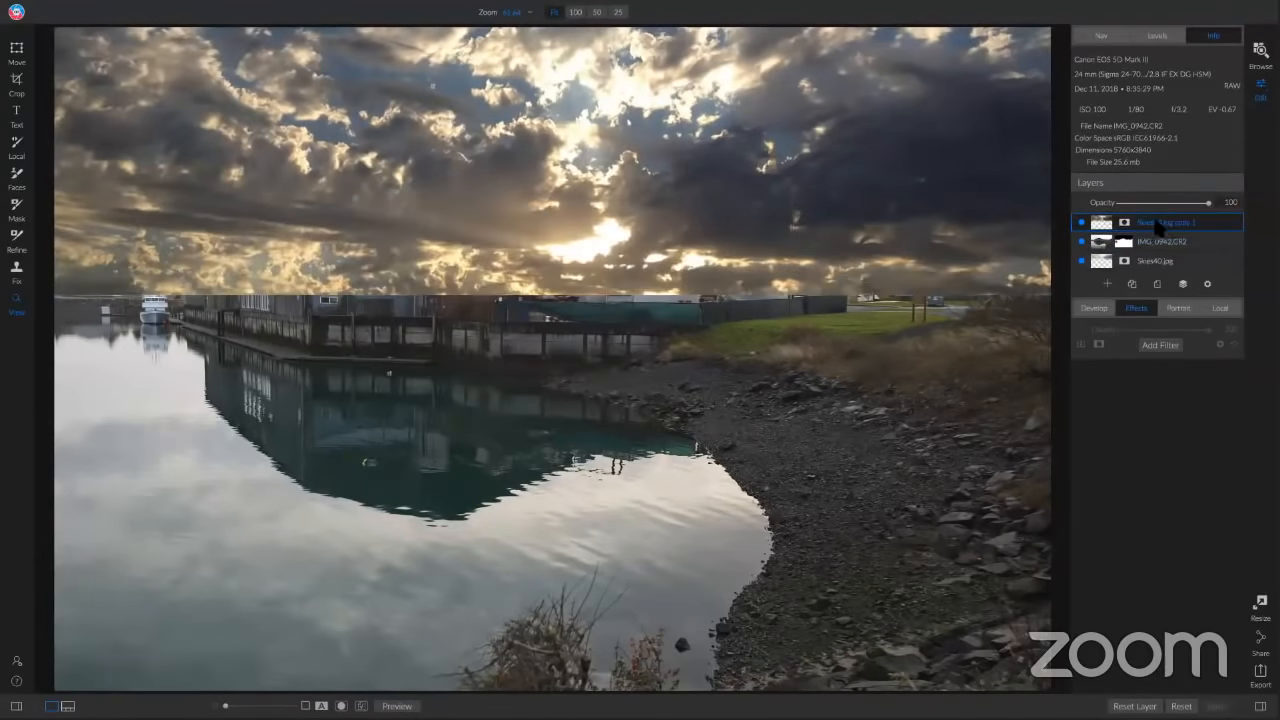
{"action": "double_click", "coordinate": [1158, 225]}
{"action": "type", "text": "Bottom Sky"}
{"action": "key", "text": "Return"}
Flip the Bottom Sky layer vertically and, with its opacity lowered to 49, align its upper edge with the base of the building
{"action": "key", "text": "v"}
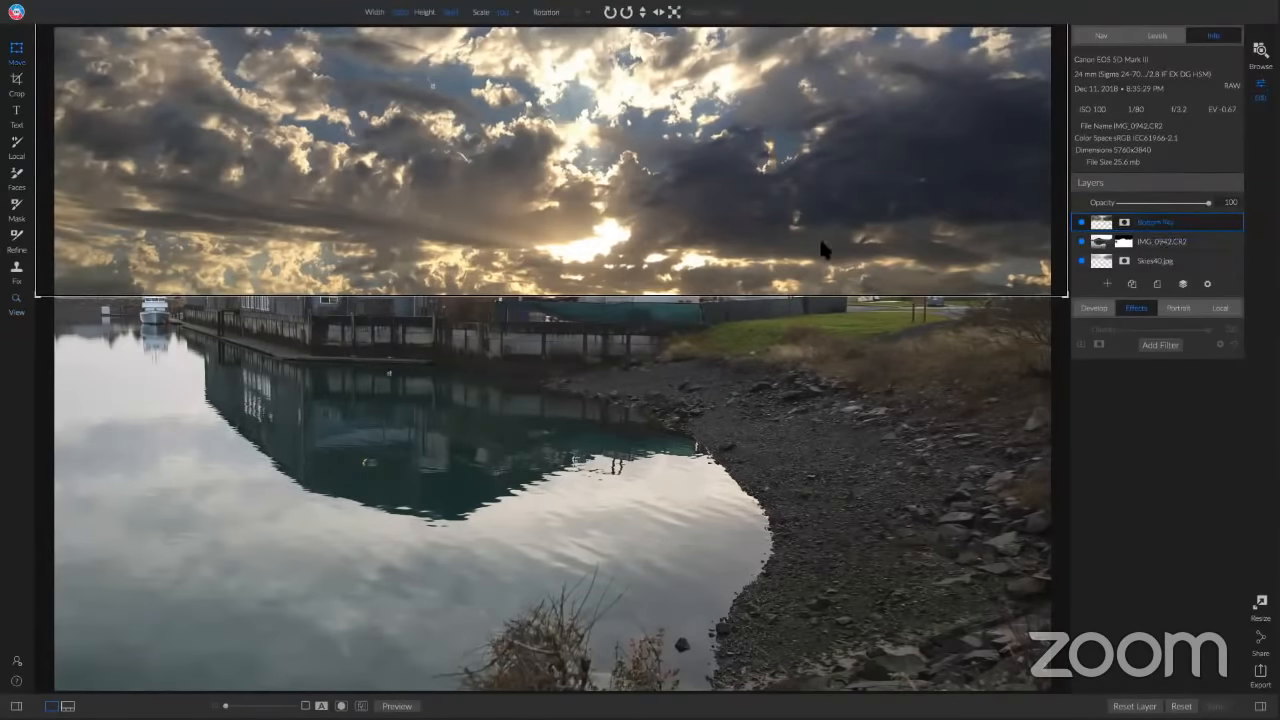
{"action": "left_click", "coordinate": [643, 12]}
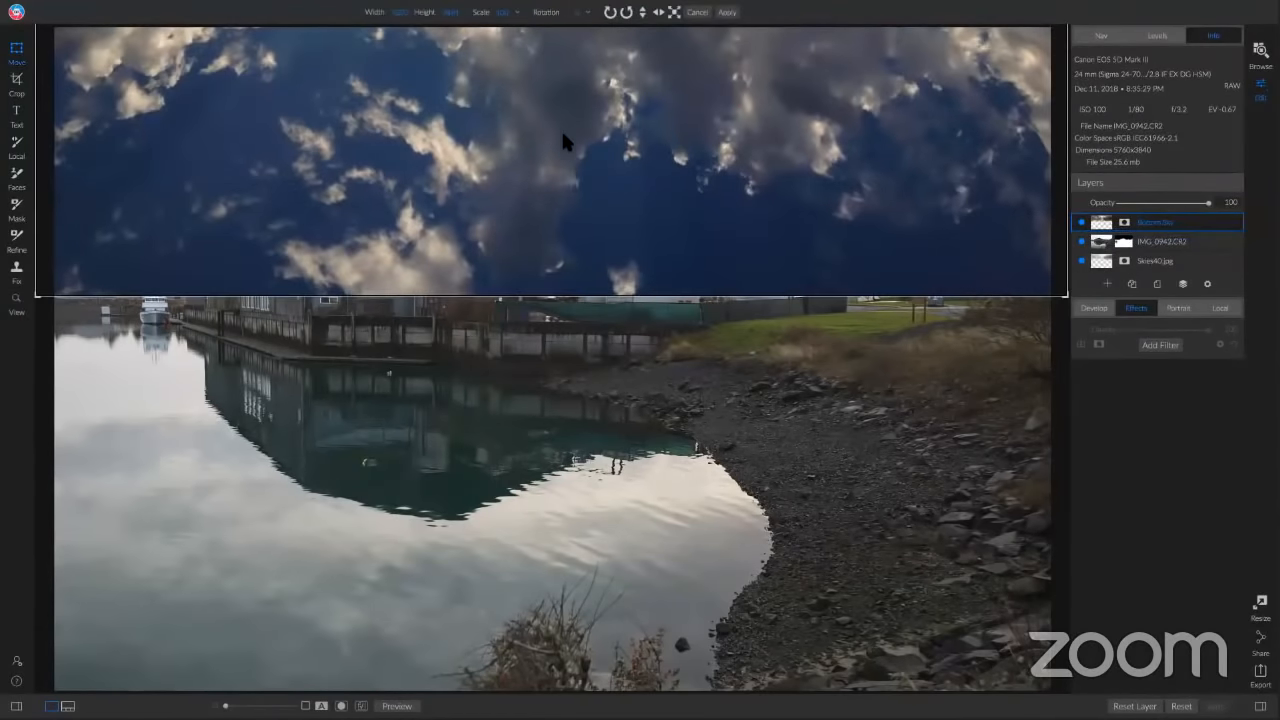
{"action": "left_click_drag", "start_coordinate": [600, 163], "coordinate": [622, 475]}
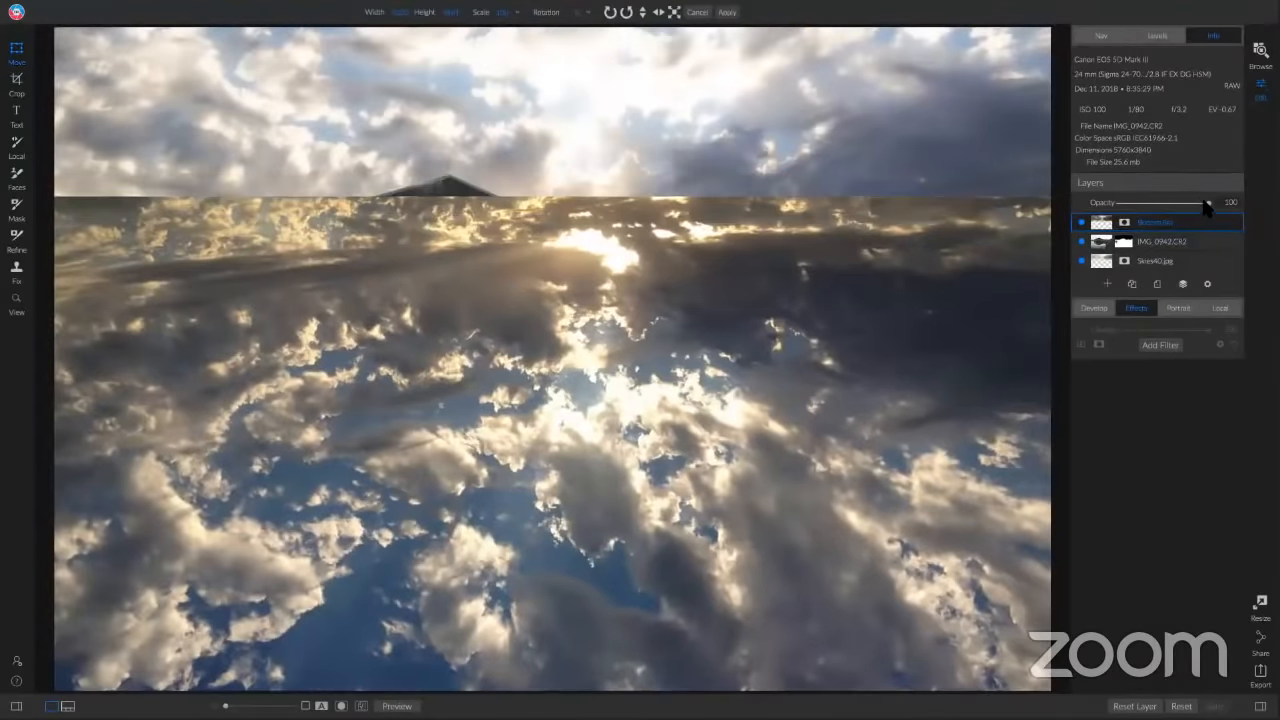
{"action": "left_click_drag", "start_coordinate": [1195, 205], "coordinate": [1163, 205]}
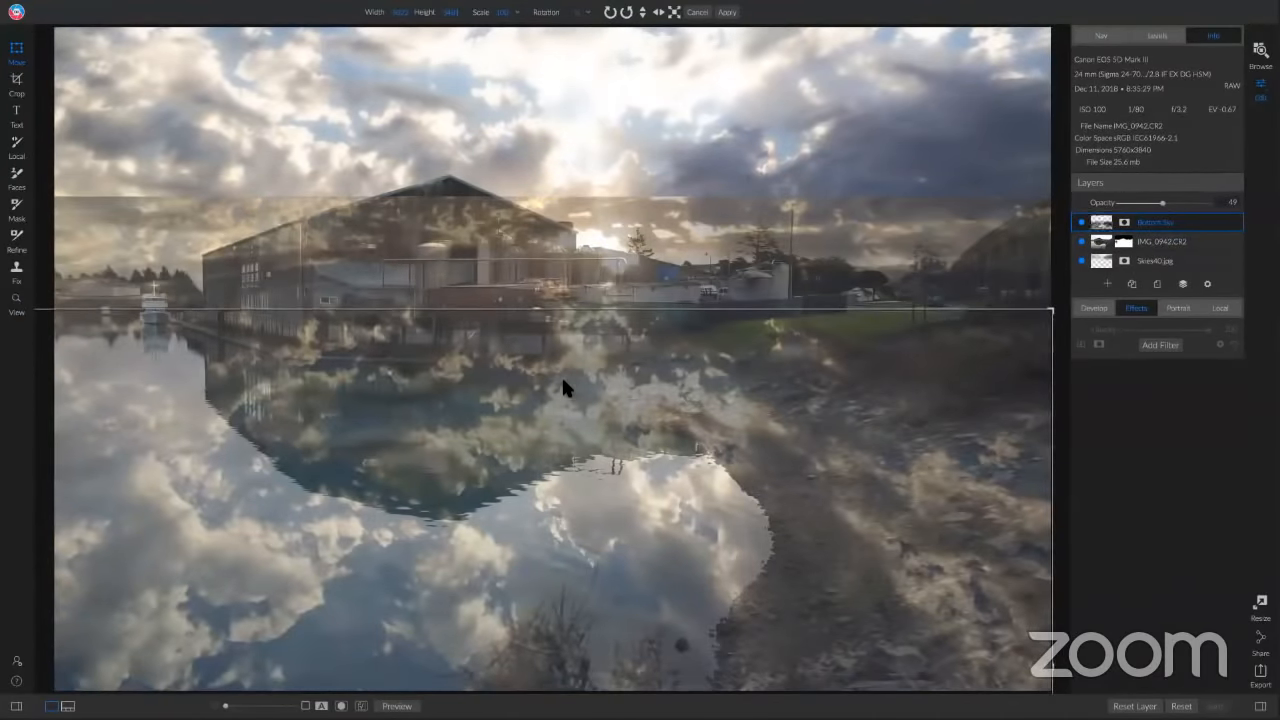
{"action": "left_click_drag", "start_coordinate": [563, 380], "coordinate": [533, 402]}
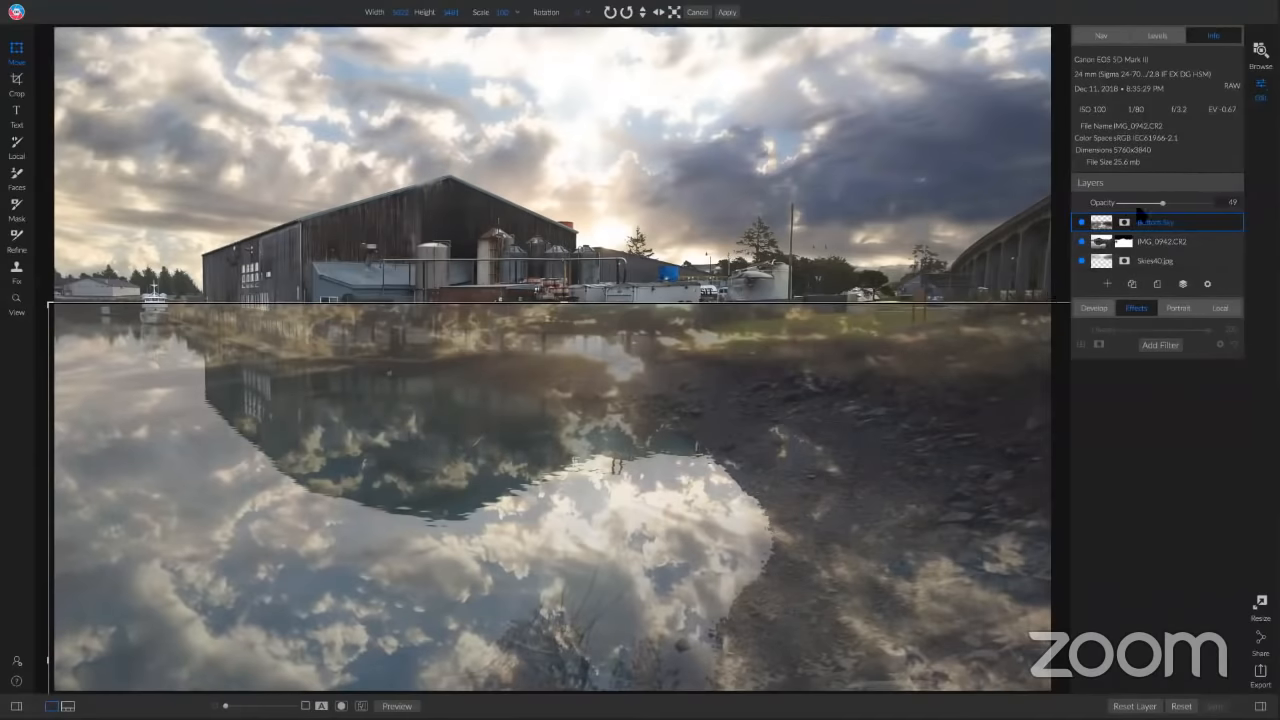
Set the Bottom Sky layer's opacity to 63 and its blending mode to Hard Light
{"action": "left_click_drag", "start_coordinate": [1163, 203], "coordinate": [1169, 206]}
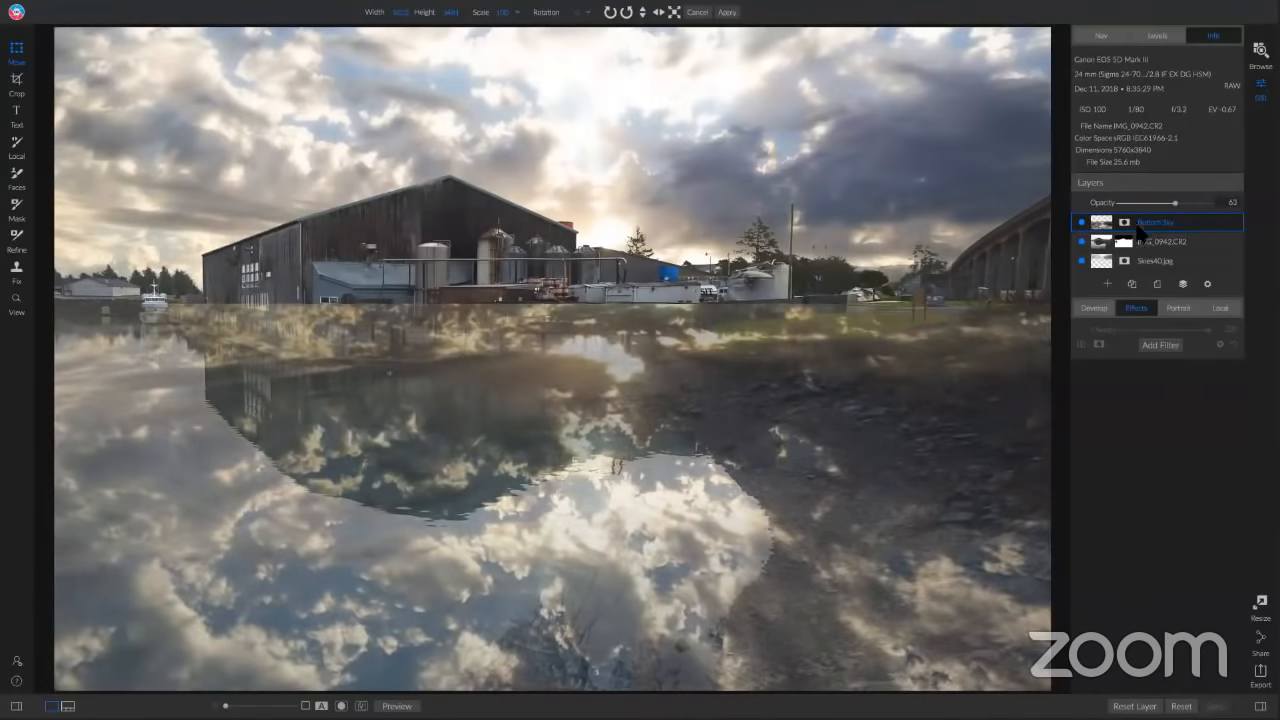
{"action": "left_click", "coordinate": [1208, 285]}
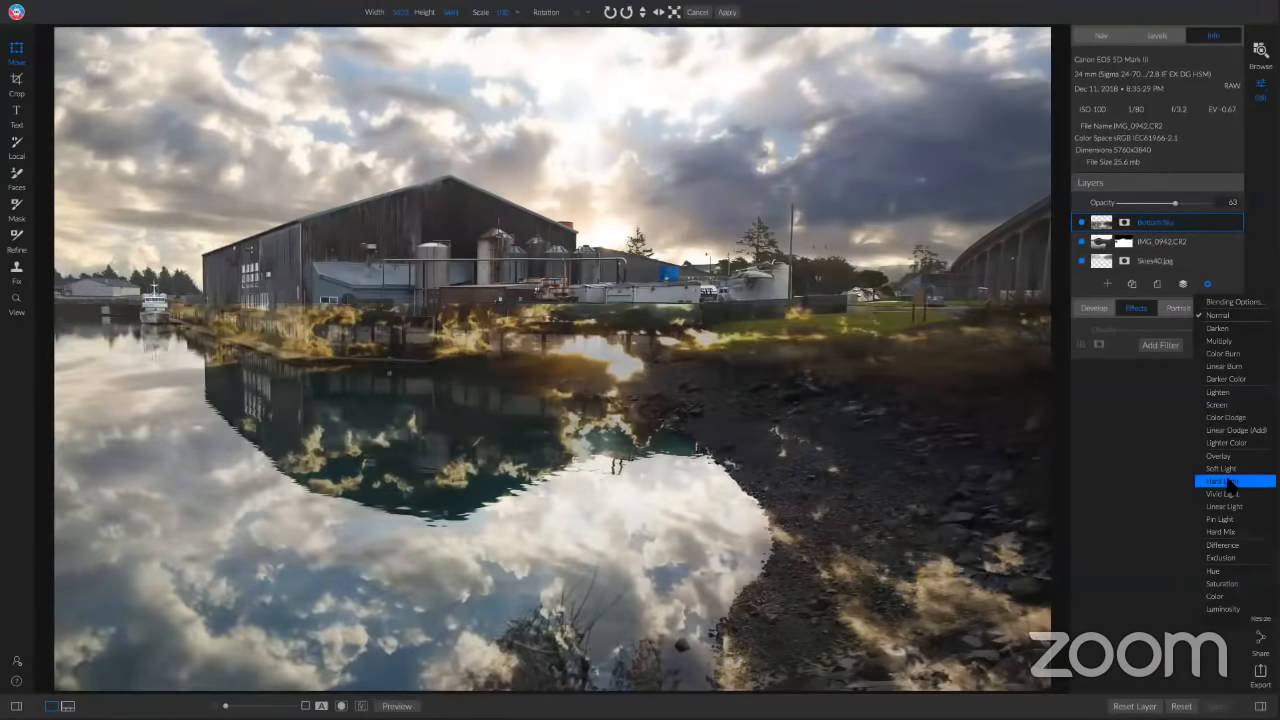
{"action": "left_click", "coordinate": [1228, 481]}
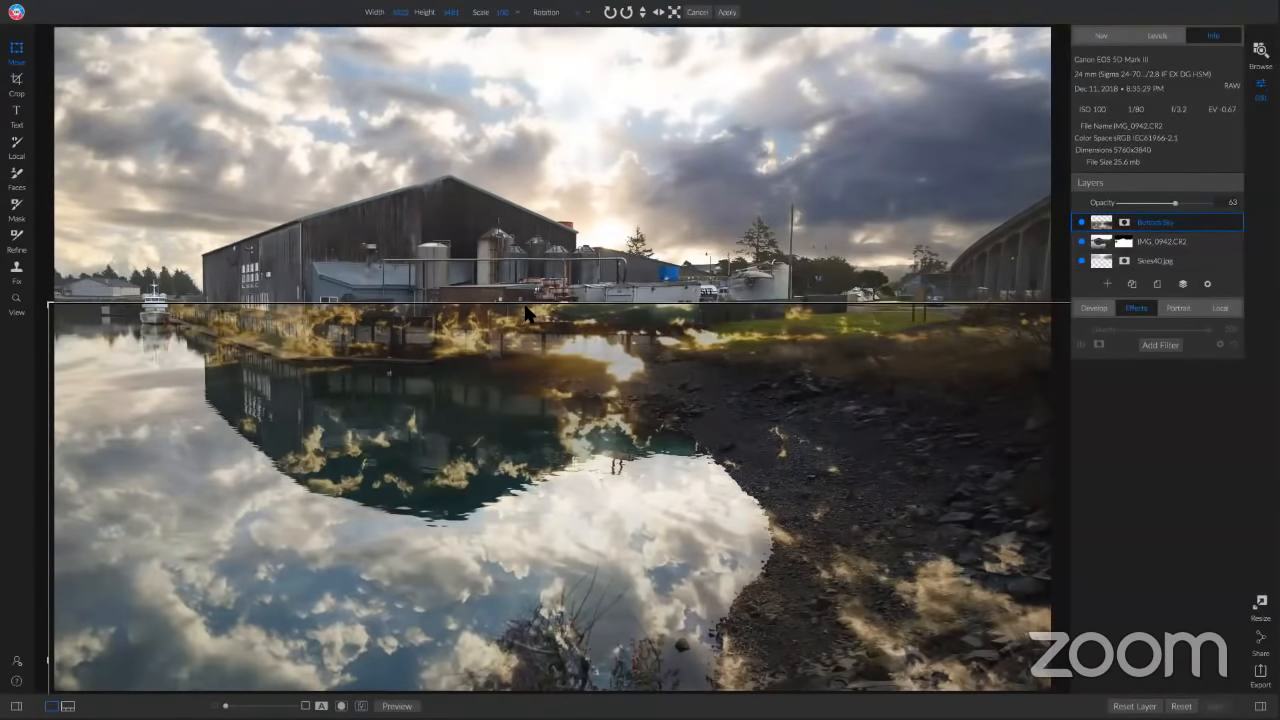
Paint the Bottom Sky layer out of the dock, the building's reflection and the rocky shore with the Masking Brush
{"action": "key", "text": "b"}
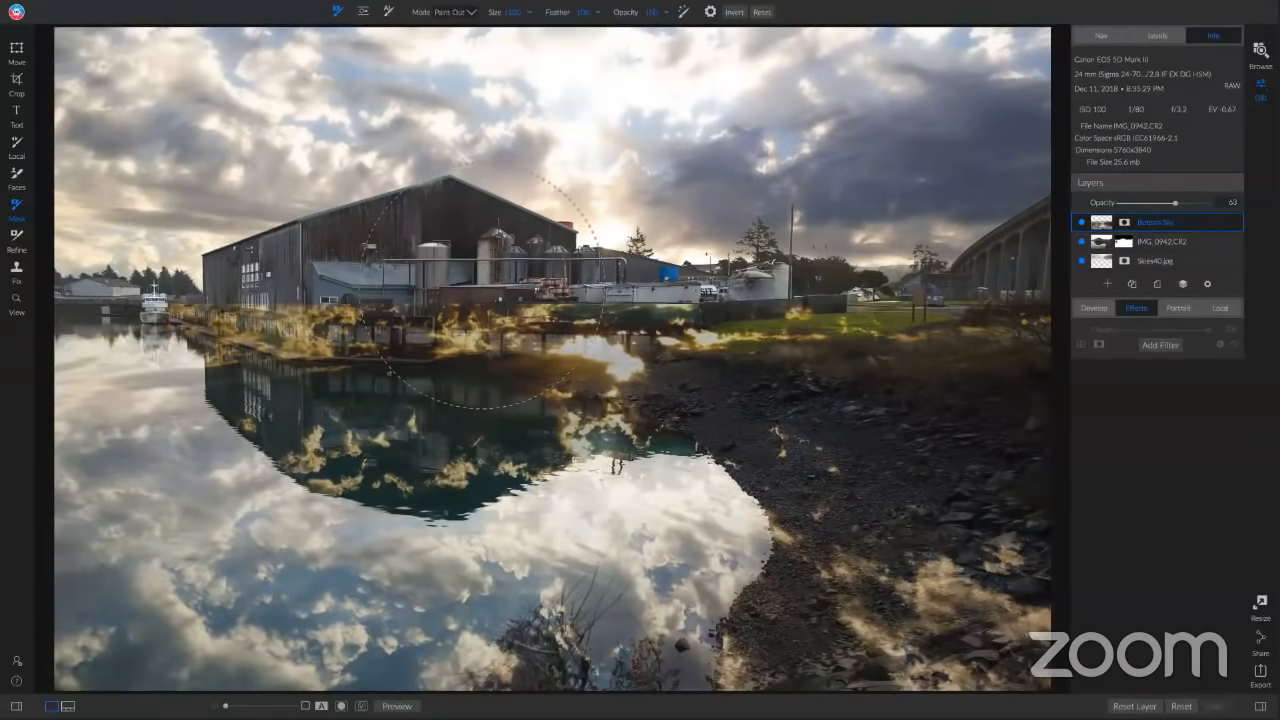
{"action": "mouse_move", "coordinate": [420, 302]}
{"action": "left_mouse_down"}
{"action": "mouse_move", "coordinate": [636, 280]}
{"action": "mouse_move", "coordinate": [650, 254]}
{"action": "mouse_move", "coordinate": [508, 280]}
{"action": "mouse_move", "coordinate": [438, 330]}
{"action": "mouse_move", "coordinate": [1032, 266]}
{"action": "mouse_move", "coordinate": [756, 328]}
{"action": "mouse_move", "coordinate": [386, 301]}
{"action": "mouse_move", "coordinate": [547, 273]}
{"action": "left_mouse_up"}
{"action": "mouse_move", "coordinate": [914, 371]}
{"action": "left_mouse_down"}
{"action": "mouse_move", "coordinate": [960, 450]}
{"action": "mouse_move", "coordinate": [975, 658]}
{"action": "mouse_move", "coordinate": [880, 505]}
{"action": "mouse_move", "coordinate": [735, 445]}
{"action": "mouse_move", "coordinate": [575, 435]}
{"action": "left_mouse_up"}
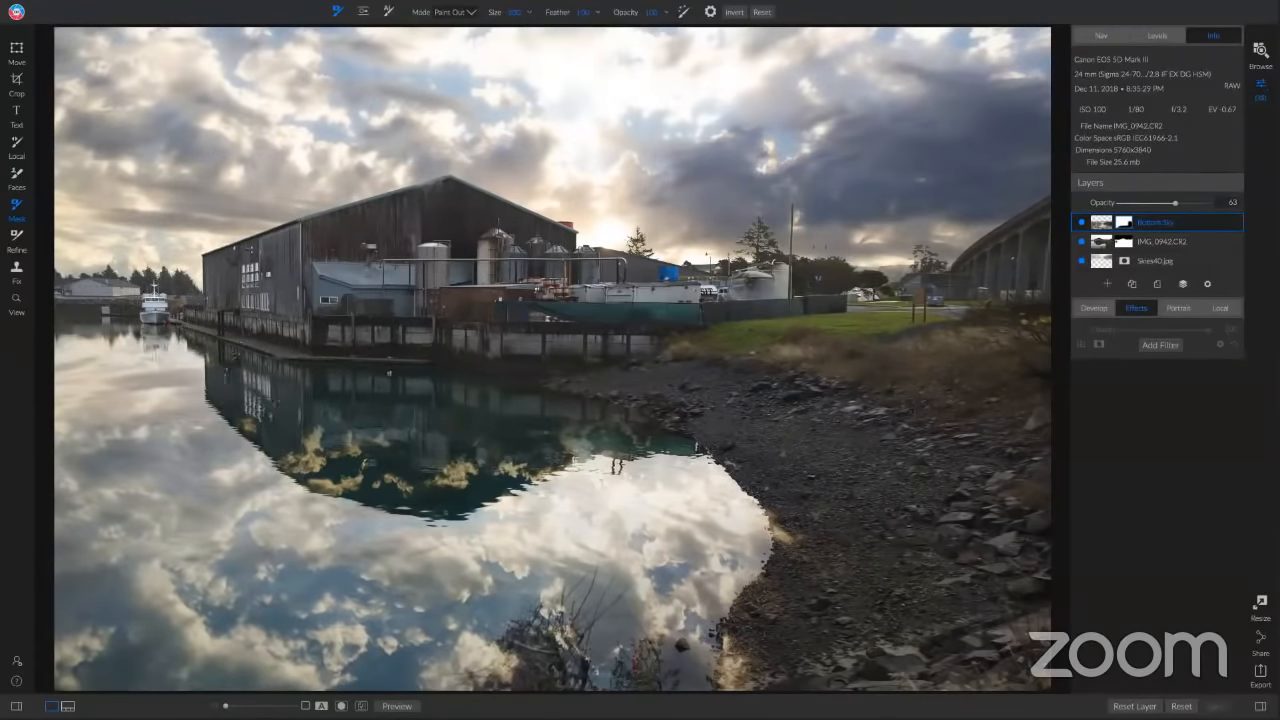
{"action": "mouse_move", "coordinate": [240, 412]}
{"action": "left_mouse_down"}
{"action": "mouse_move", "coordinate": [305, 406]}
{"action": "mouse_move", "coordinate": [325, 468]}
{"action": "mouse_move", "coordinate": [520, 472]}
{"action": "mouse_move", "coordinate": [625, 438]}
{"action": "left_mouse_up"}
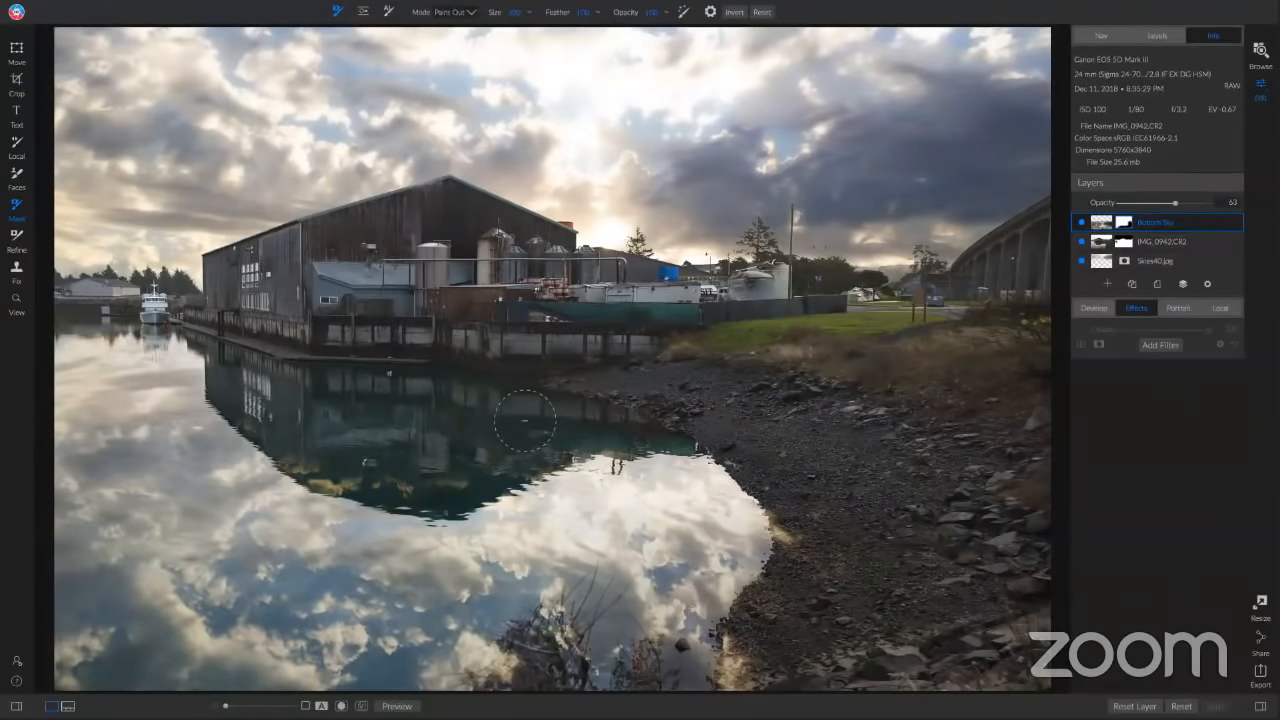
{"action": "left_click_drag", "start_coordinate": [455, 480], "coordinate": [305, 470]}
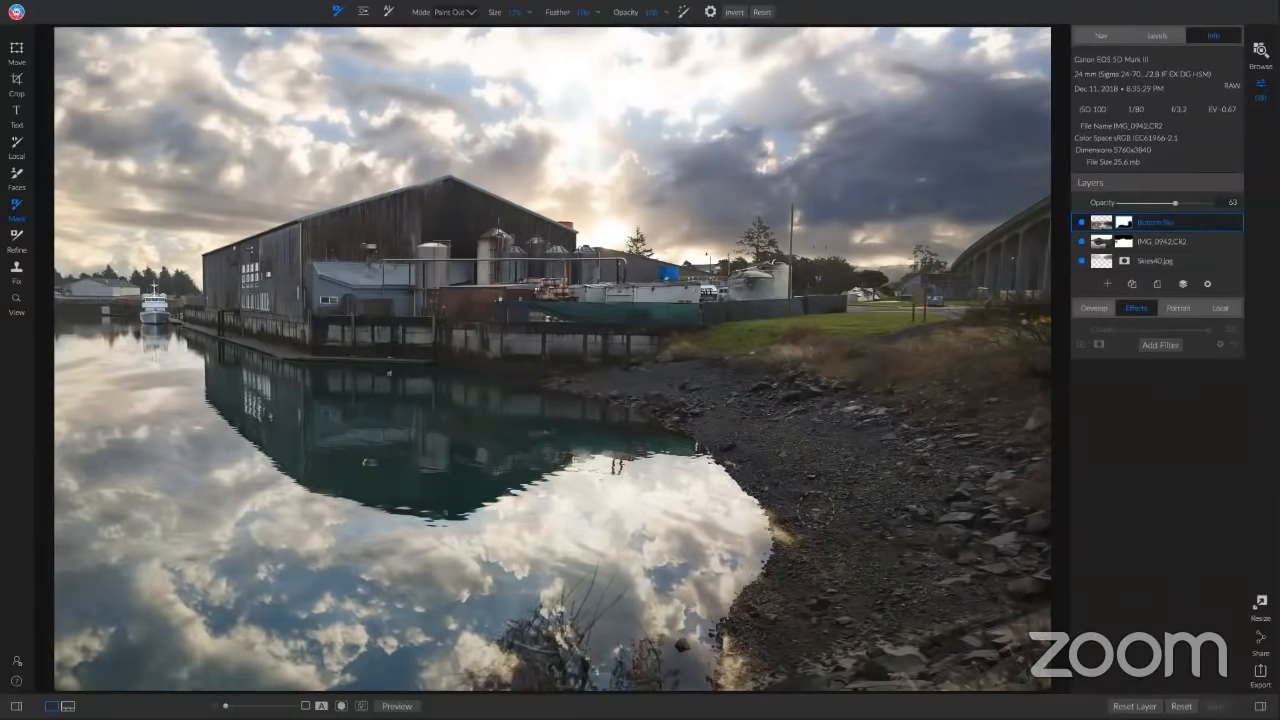
{"action": "left_click_drag", "start_coordinate": [793, 508], "coordinate": [862, 660]}
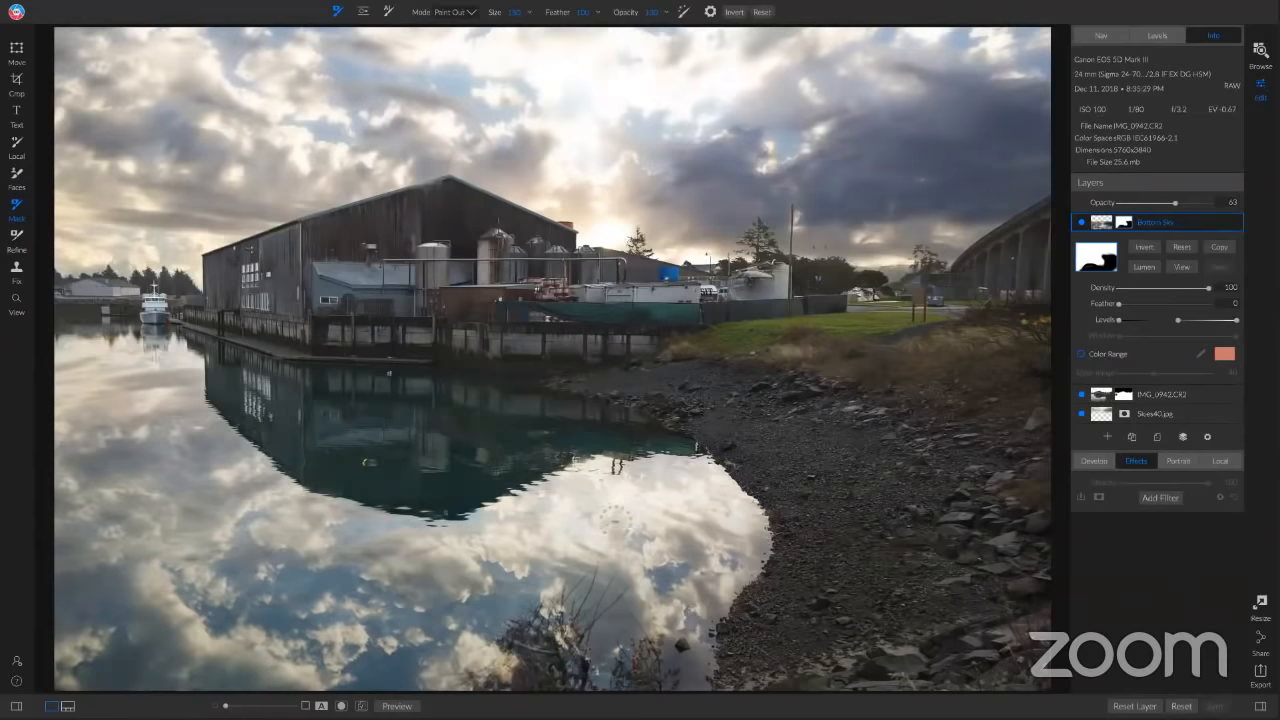
{"action": "left_click", "coordinate": [1228, 199]}
{"action": "left_click", "coordinate": [1123, 222]}
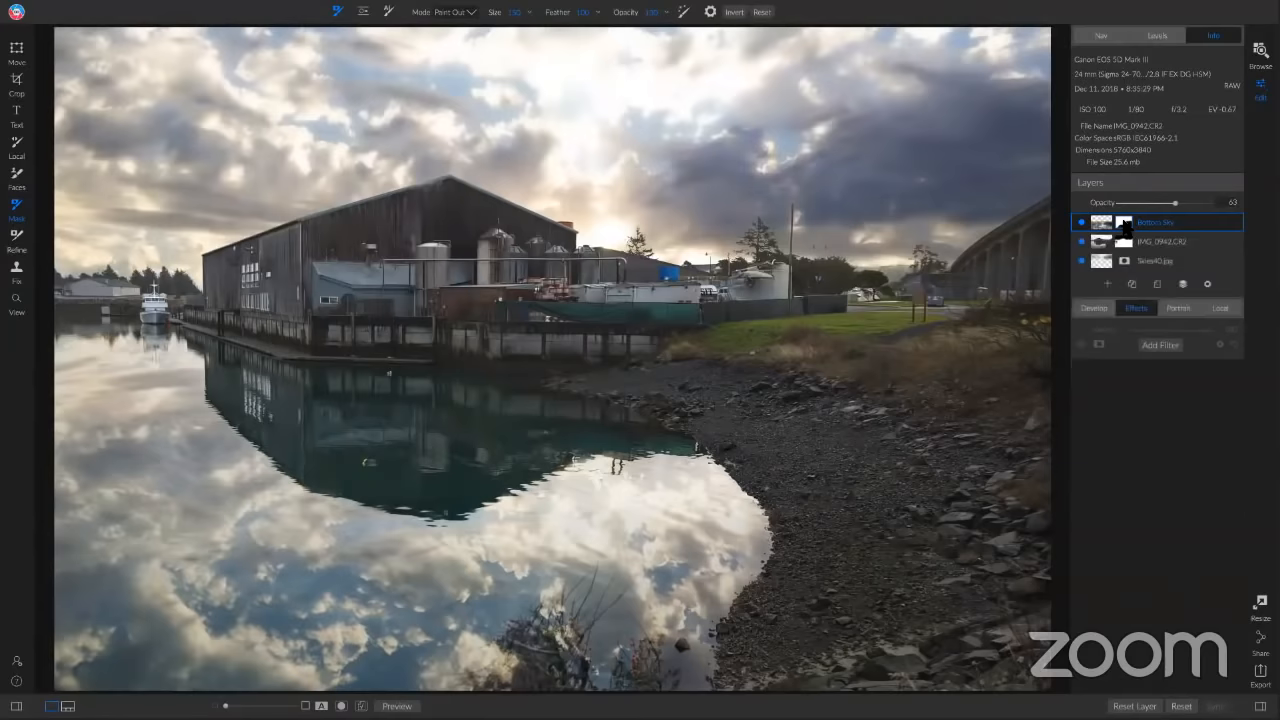
{"action": "left_click", "coordinate": [1123, 222]}
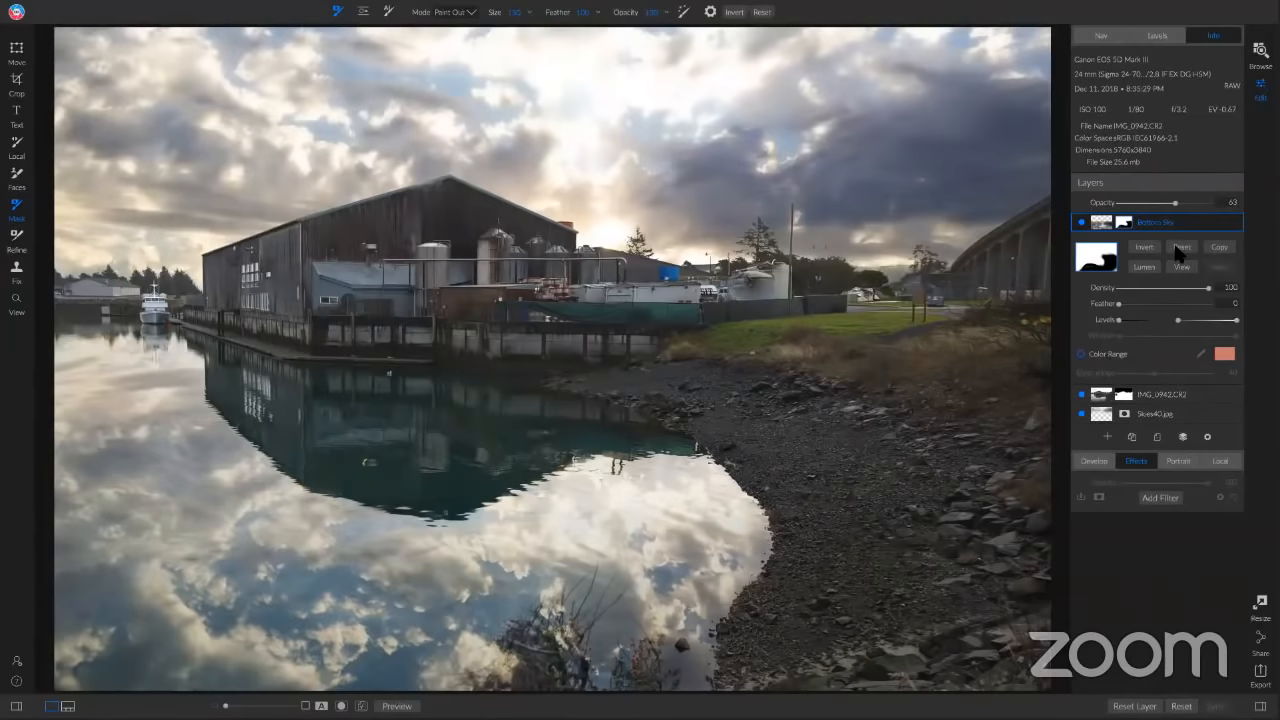
{"action": "left_click", "coordinate": [1177, 252]}
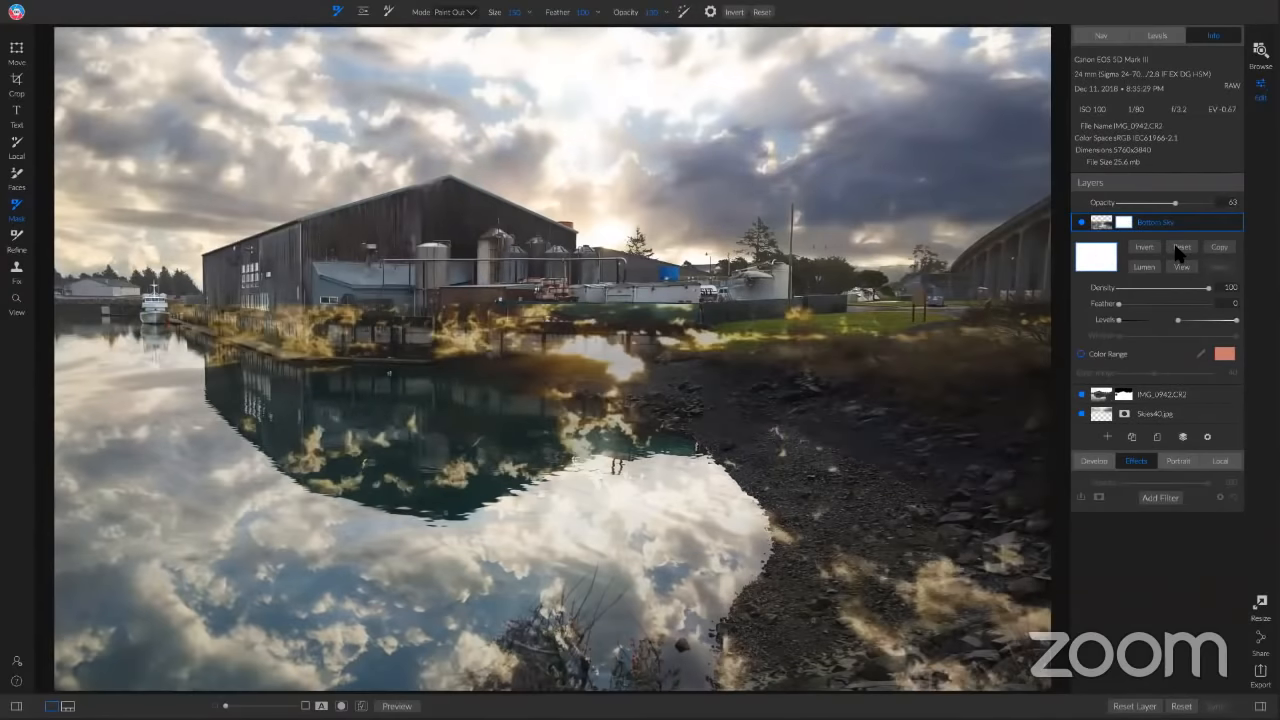
{"action": "right_click", "coordinate": [1181, 225]}
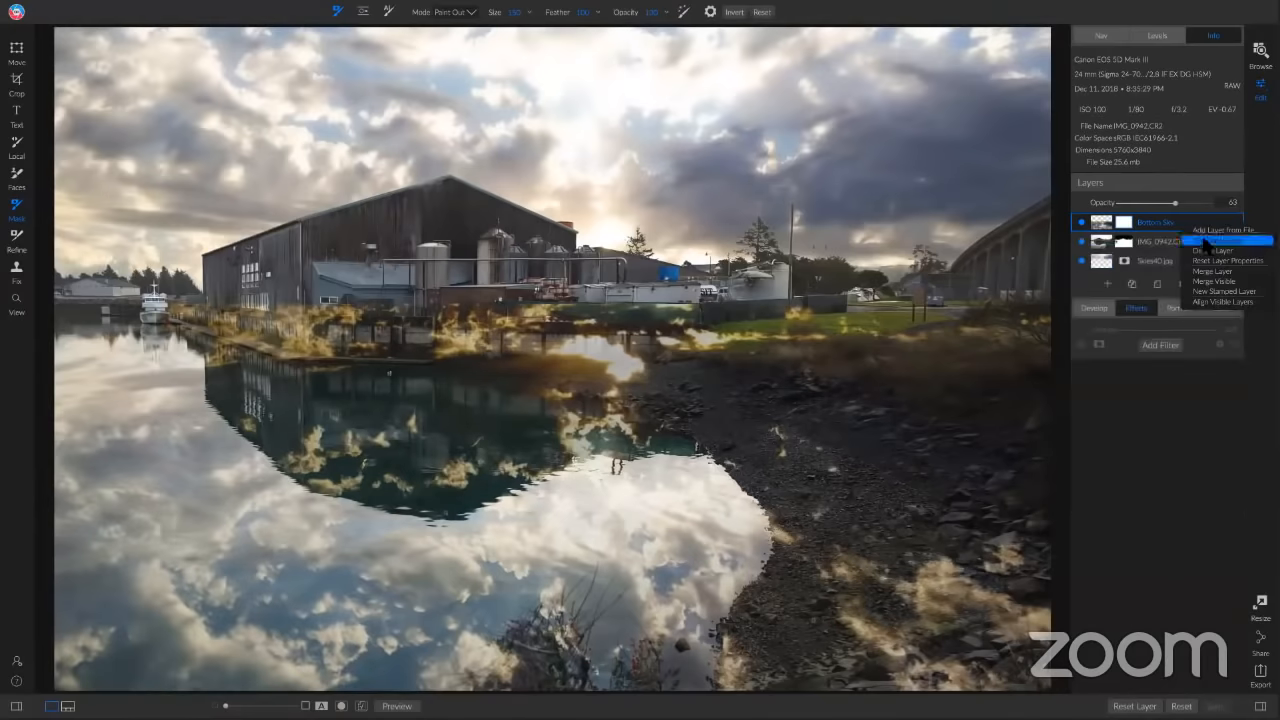
{"action": "left_click", "coordinate": [1205, 241]}
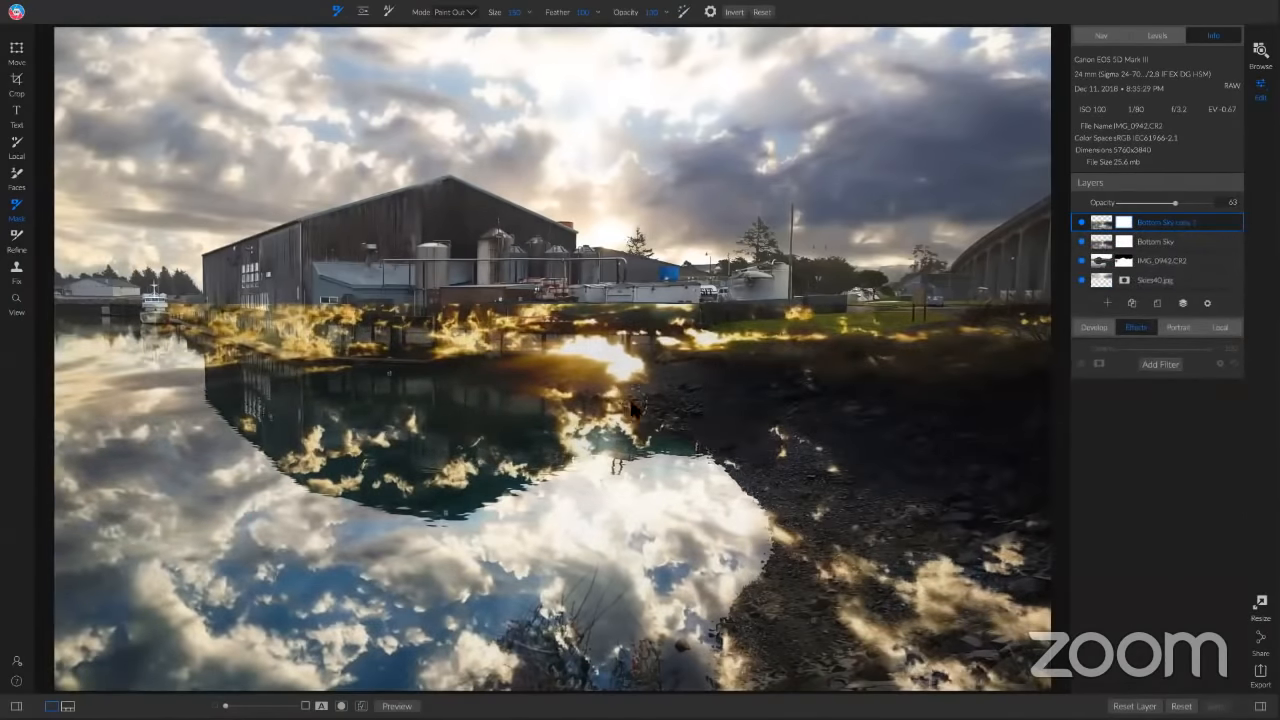
{"action": "key", "text": "v"}
{"action": "left_click_drag", "start_coordinate": [560, 347], "coordinate": [577, 463]}
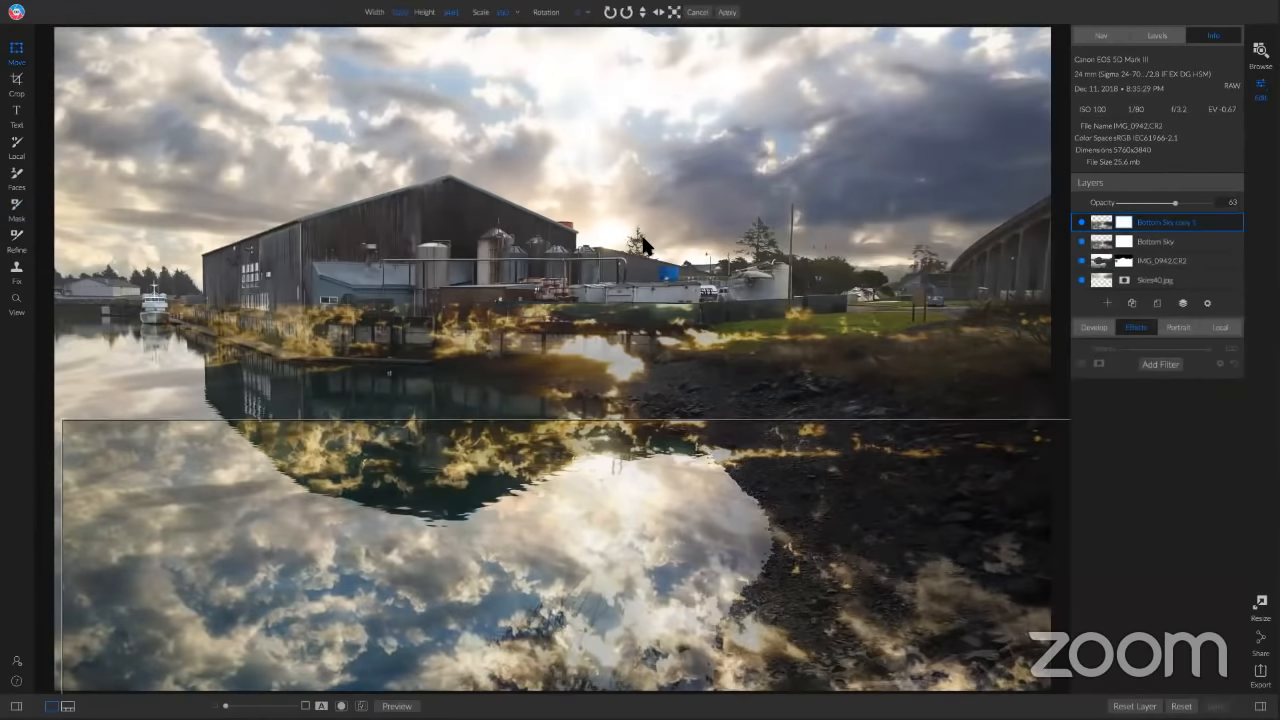
{"action": "key", "text": "b"}
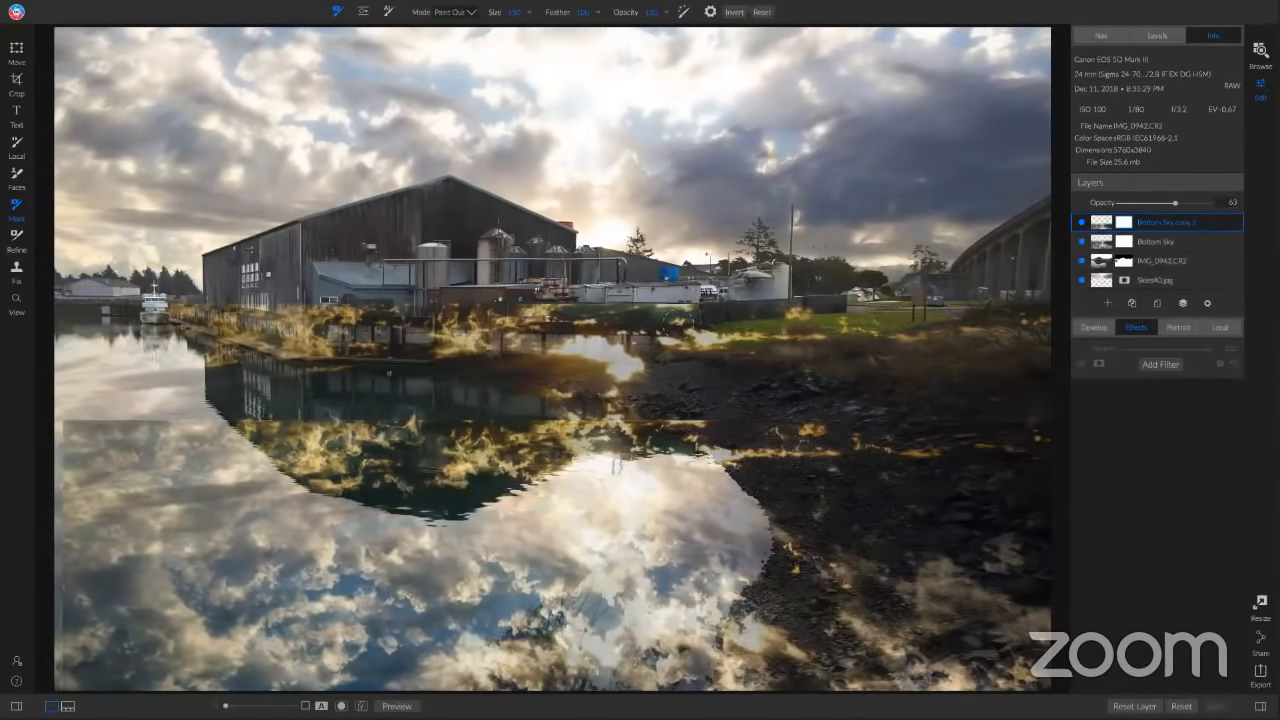
{"action": "key", "text": "Delete"}
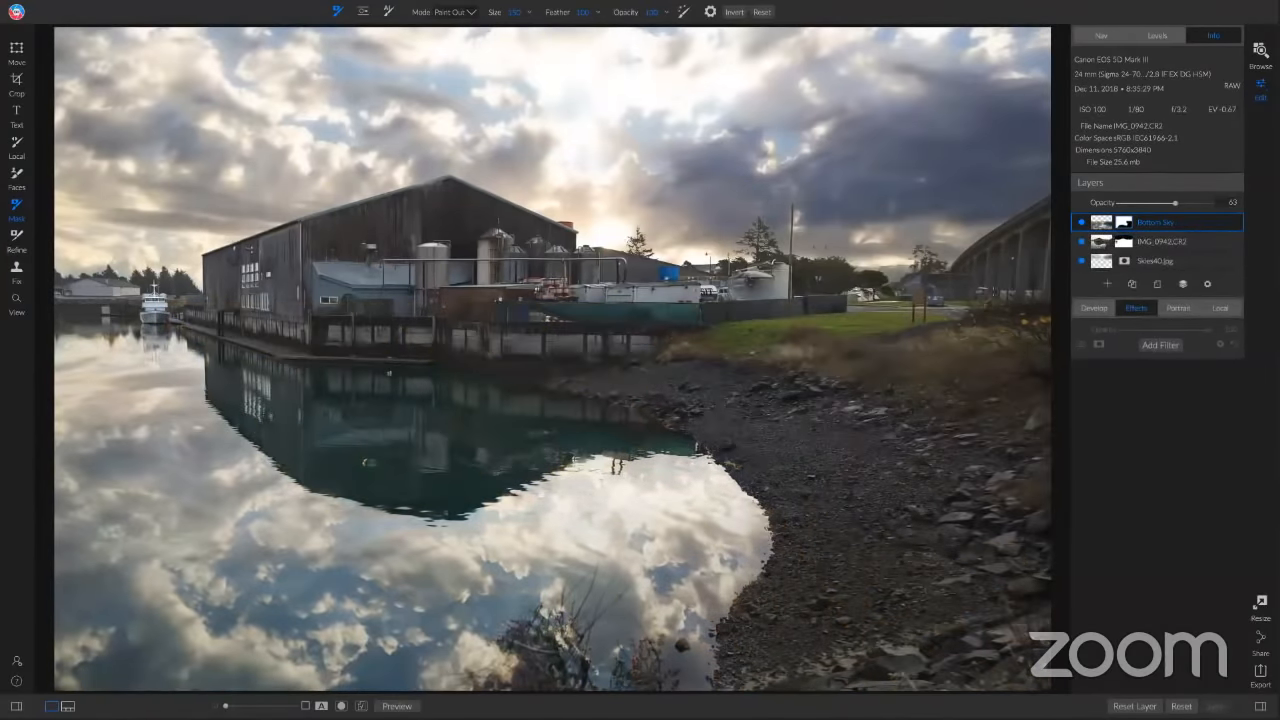
Duplicate the masked Bottom Sky layer and rename the copy Light For Building
{"action": "right_click", "coordinate": [1196, 221]}
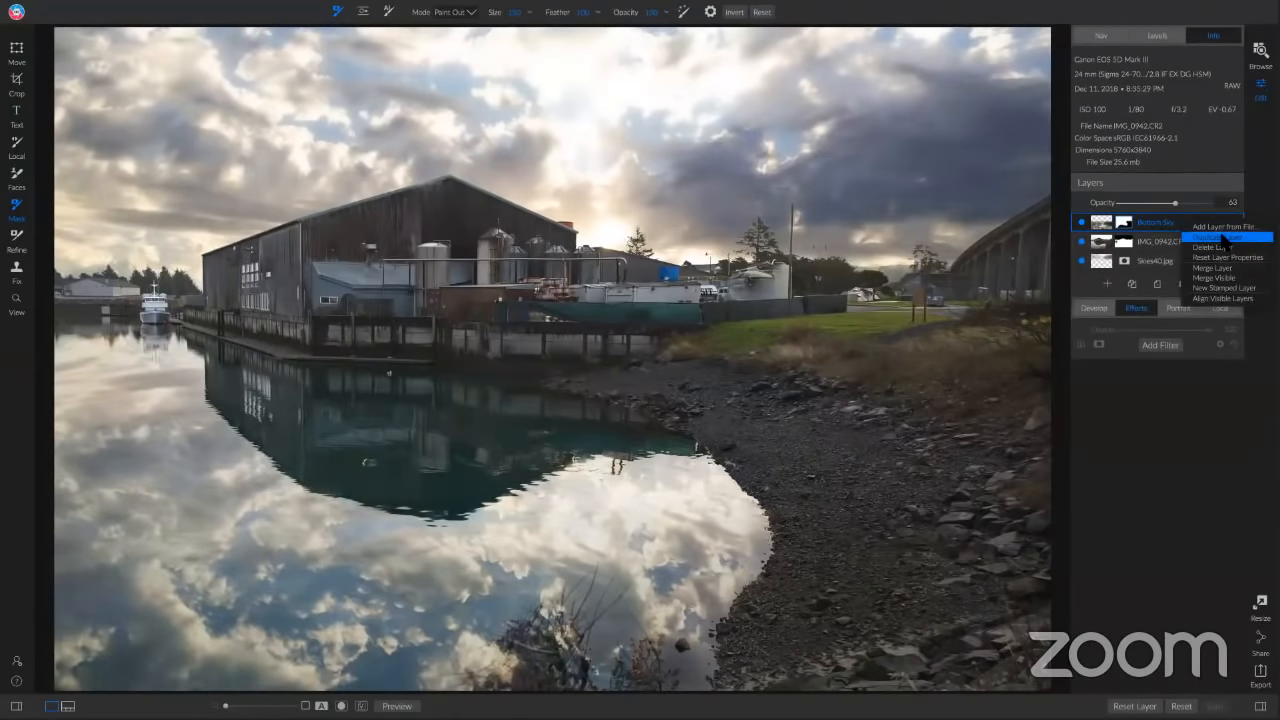
{"action": "left_click", "coordinate": [1220, 236]}
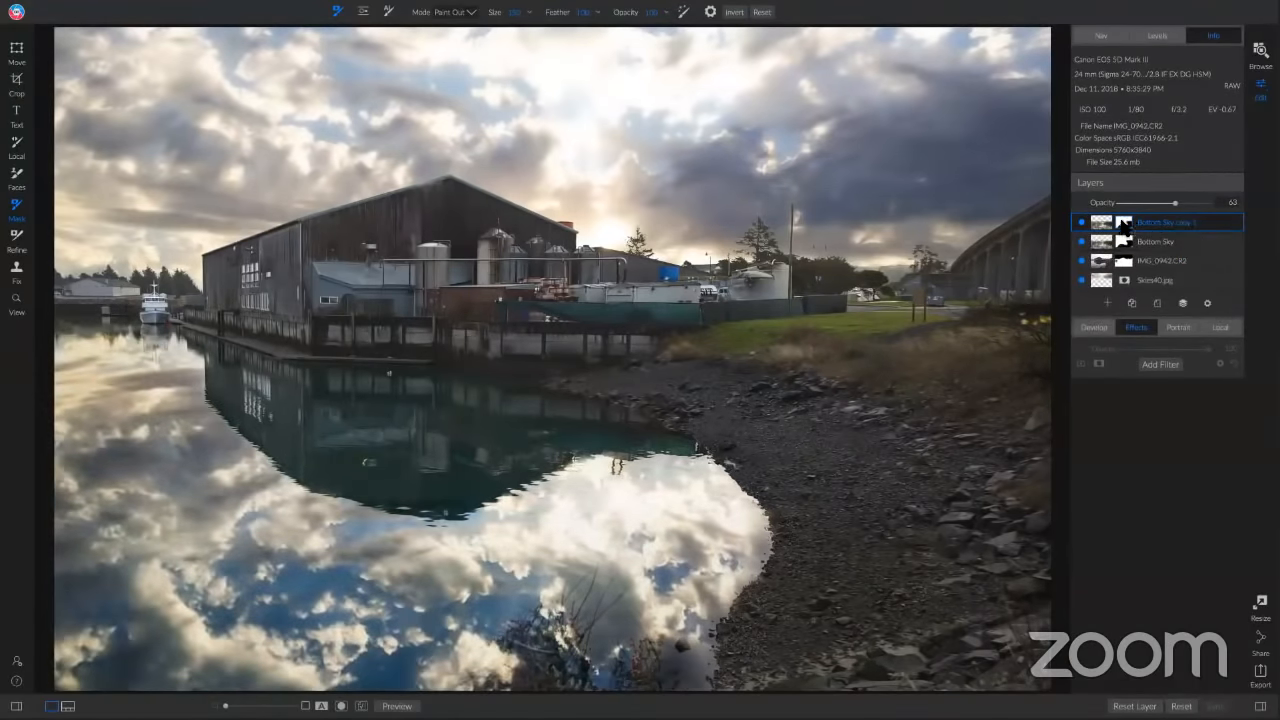
{"action": "double_click", "coordinate": [1152, 222]}
{"action": "key", "text": "BackSpace"}
{"action": "type", "text": "Light Fal"}
{"action": "type", "text": " Building"}
{"action": "key", "text": "Return"}
Reset the Light For Building layer's mask and move the layer down so its upper edge crosses the building's reflection
{"action": "right_click", "coordinate": [1125, 228]}
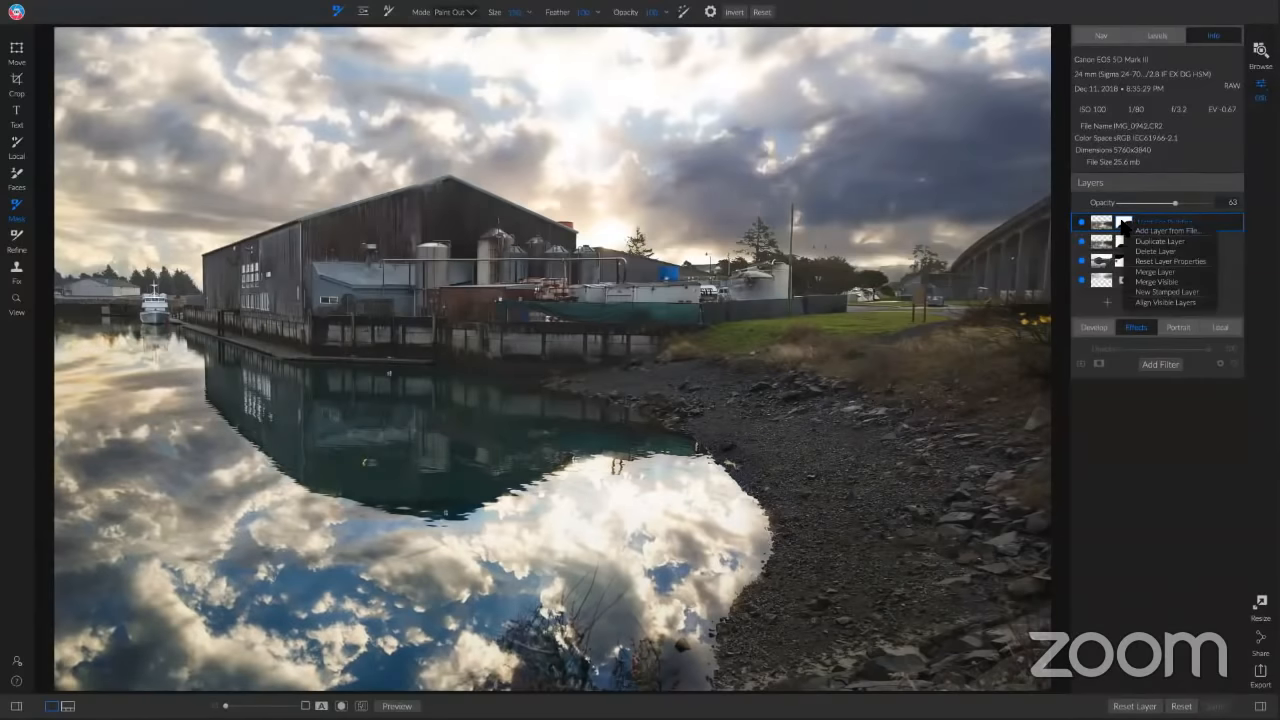
{"action": "left_click", "coordinate": [1122, 224]}
{"action": "left_click", "coordinate": [1123, 222]}
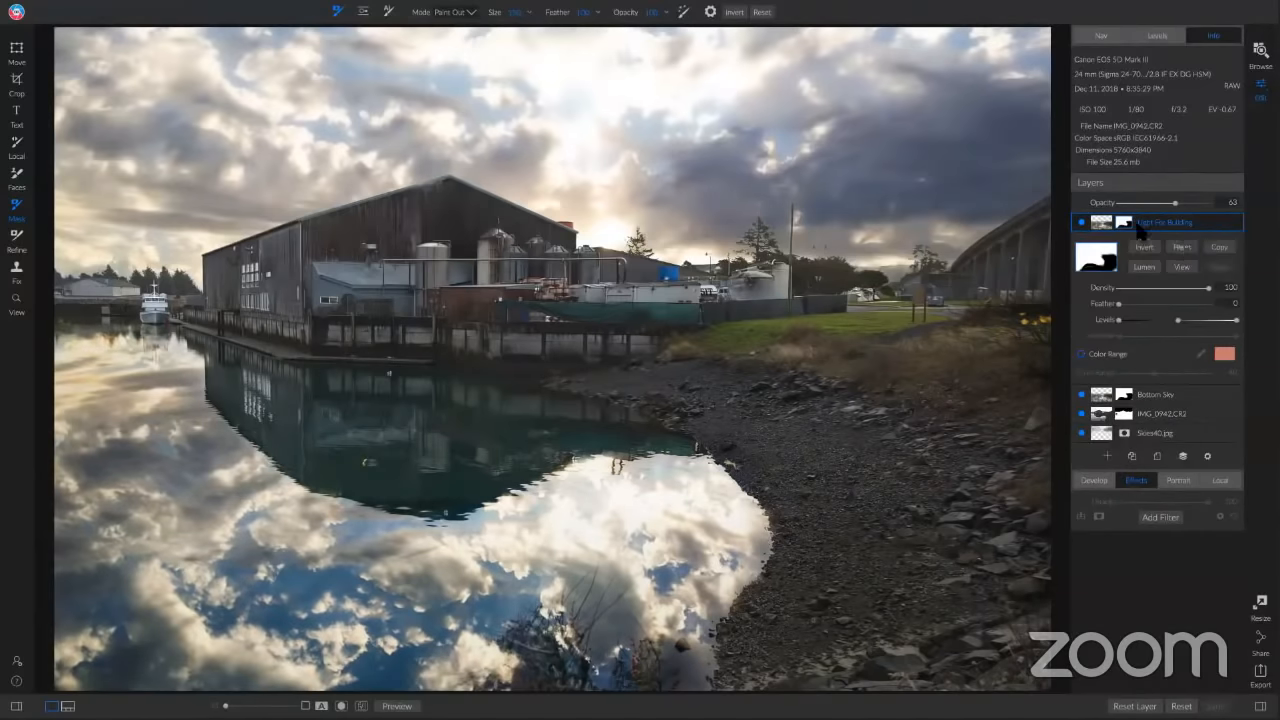
{"action": "left_click", "coordinate": [1183, 249]}
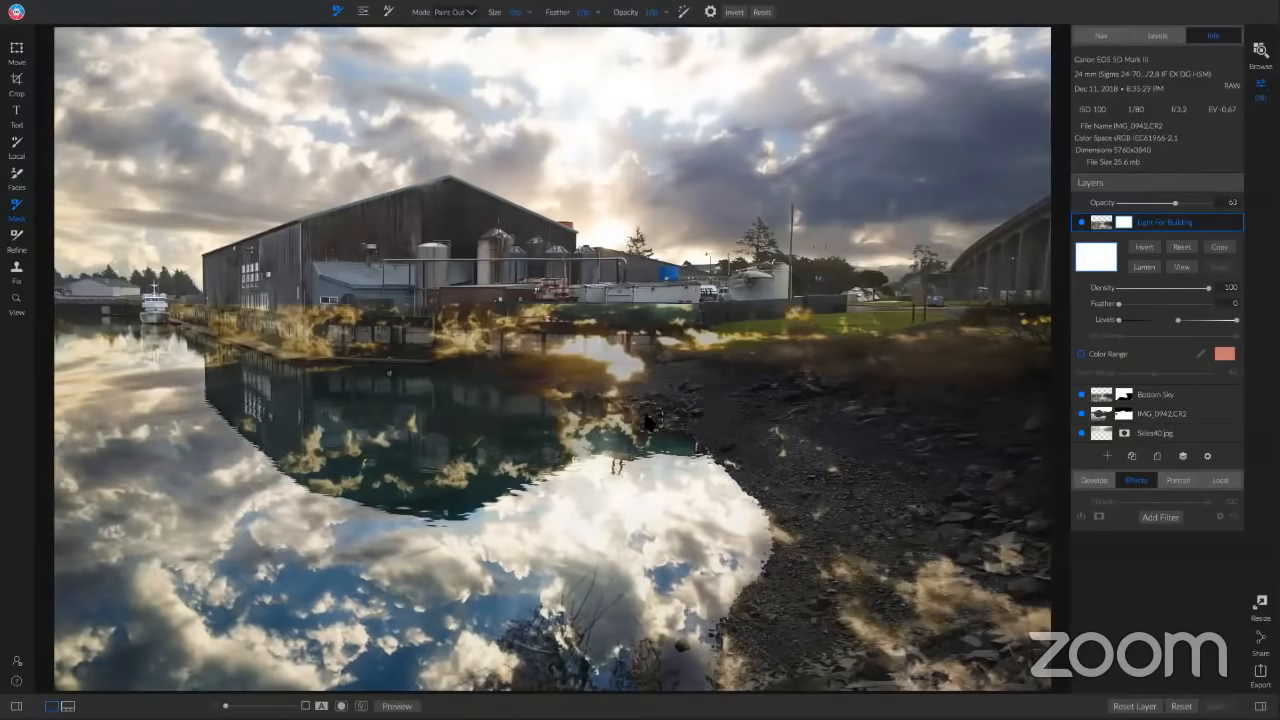
{"action": "key", "text": "v"}
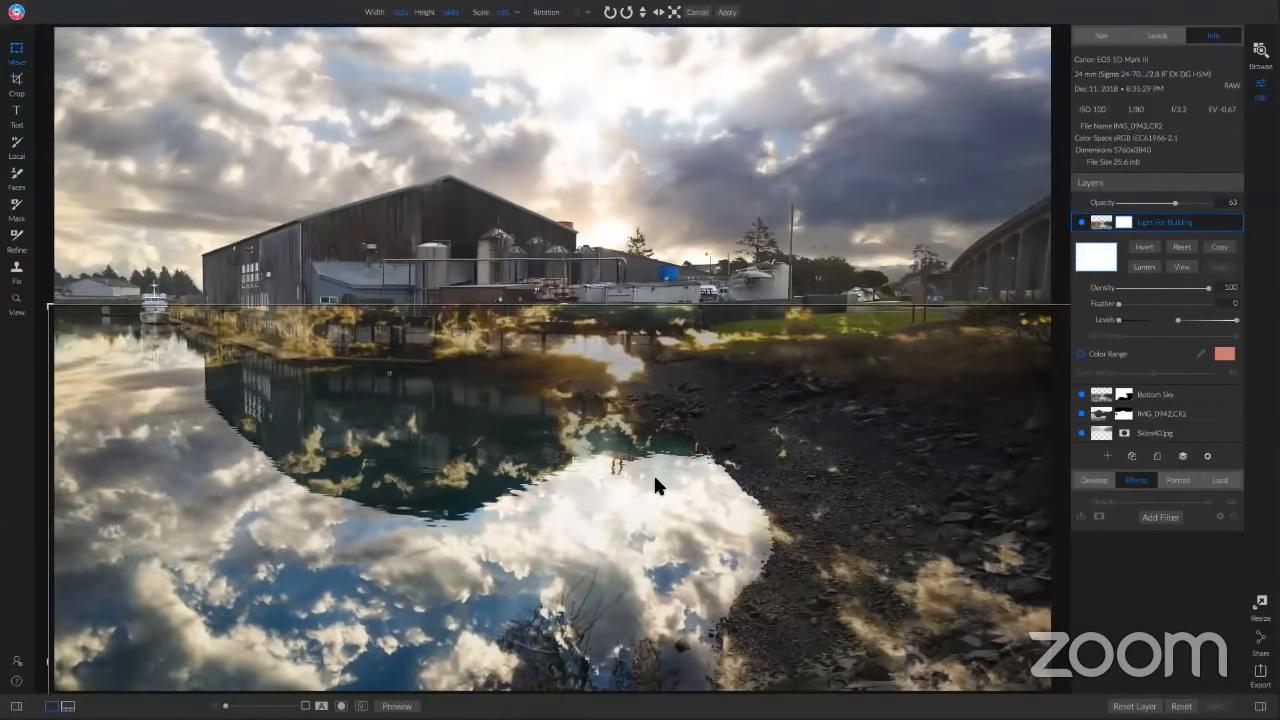
{"action": "left_click_drag", "start_coordinate": [655, 478], "coordinate": [663, 460]}
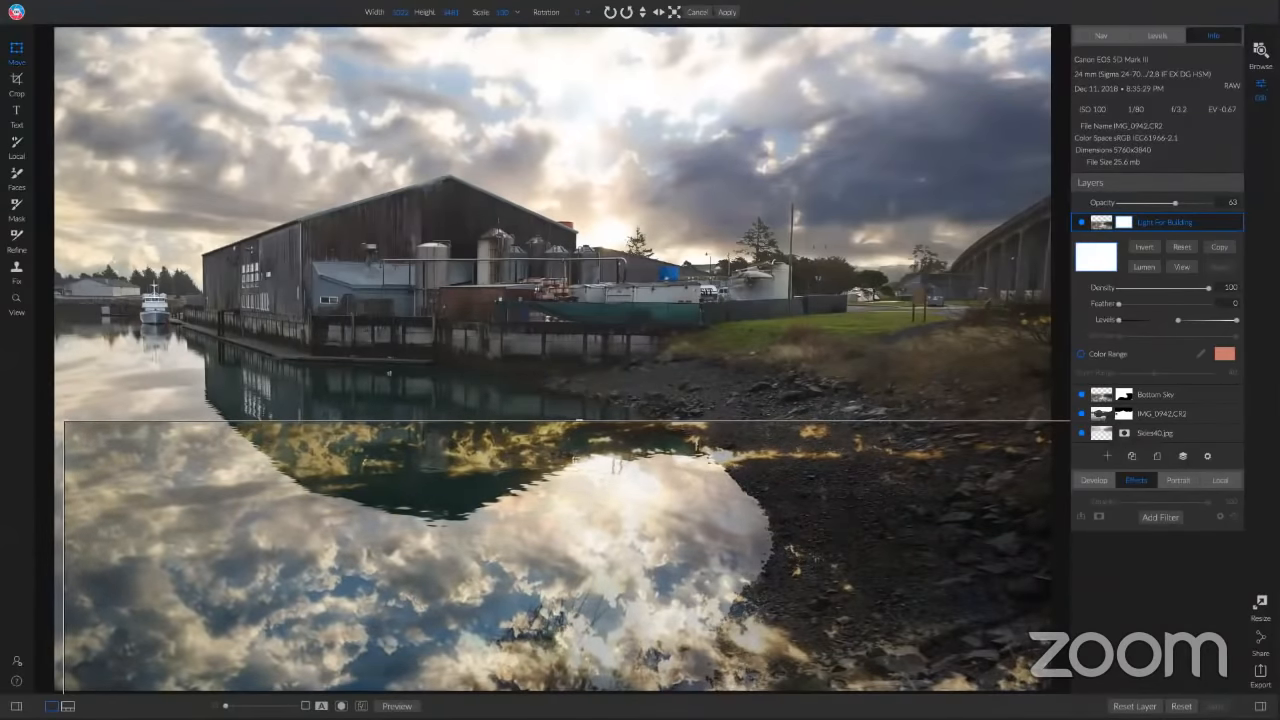
Paint the Light For Building layer out of the building's reflection and the rocky shore with the Masking Brush
{"action": "key", "text": "b"}
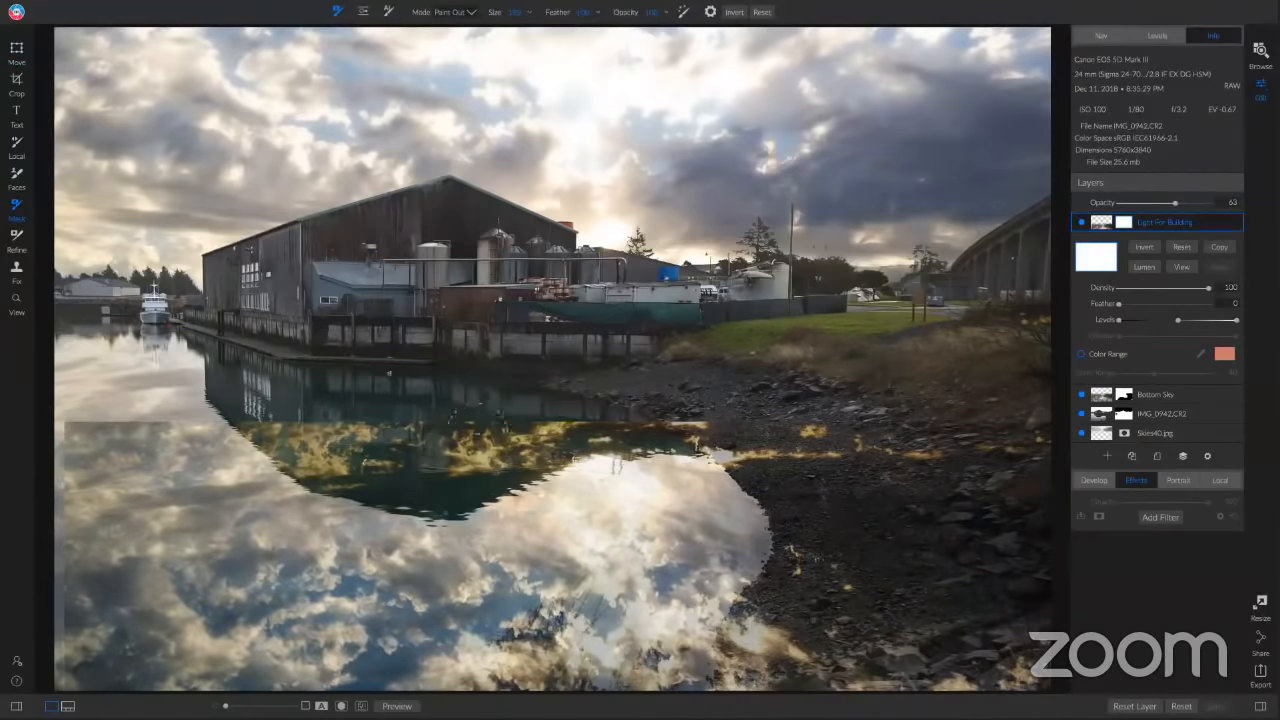
{"action": "mouse_move", "coordinate": [478, 426]}
{"action": "left_mouse_down"}
{"action": "mouse_move", "coordinate": [446, 453]}
{"action": "mouse_move", "coordinate": [496, 430]}
{"action": "left_mouse_up"}
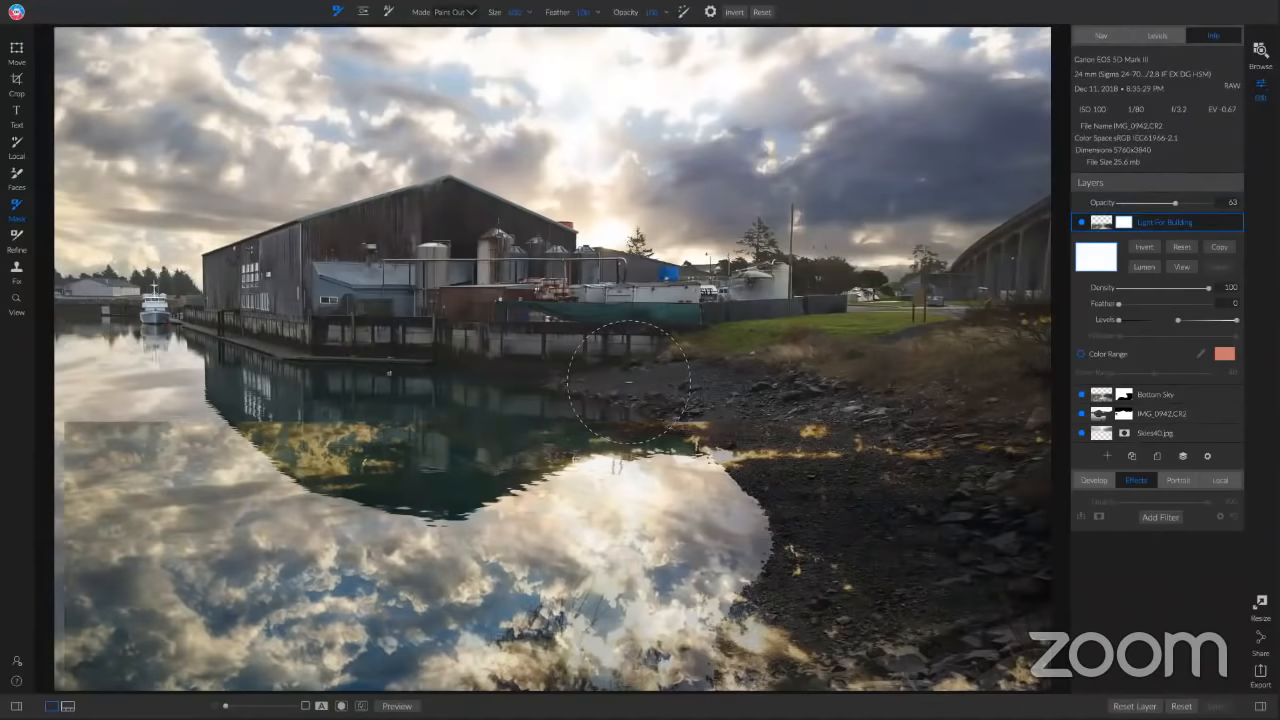
{"action": "mouse_move", "coordinate": [308, 423]}
{"action": "left_mouse_down"}
{"action": "mouse_move", "coordinate": [330, 440]}
{"action": "mouse_move", "coordinate": [295, 465]}
{"action": "mouse_move", "coordinate": [105, 440]}
{"action": "mouse_move", "coordinate": [203, 491]}
{"action": "mouse_move", "coordinate": [237, 589]}
{"action": "mouse_move", "coordinate": [177, 634]}
{"action": "mouse_move", "coordinate": [335, 652]}
{"action": "mouse_move", "coordinate": [380, 640]}
{"action": "mouse_move", "coordinate": [890, 660]}
{"action": "left_mouse_up"}
{"action": "mouse_move", "coordinate": [1023, 459]}
{"action": "left_mouse_down"}
{"action": "mouse_move", "coordinate": [985, 448]}
{"action": "mouse_move", "coordinate": [979, 425]}
{"action": "mouse_move", "coordinate": [729, 420]}
{"action": "mouse_move", "coordinate": [729, 388]}
{"action": "mouse_move", "coordinate": [604, 378]}
{"action": "left_mouse_up"}
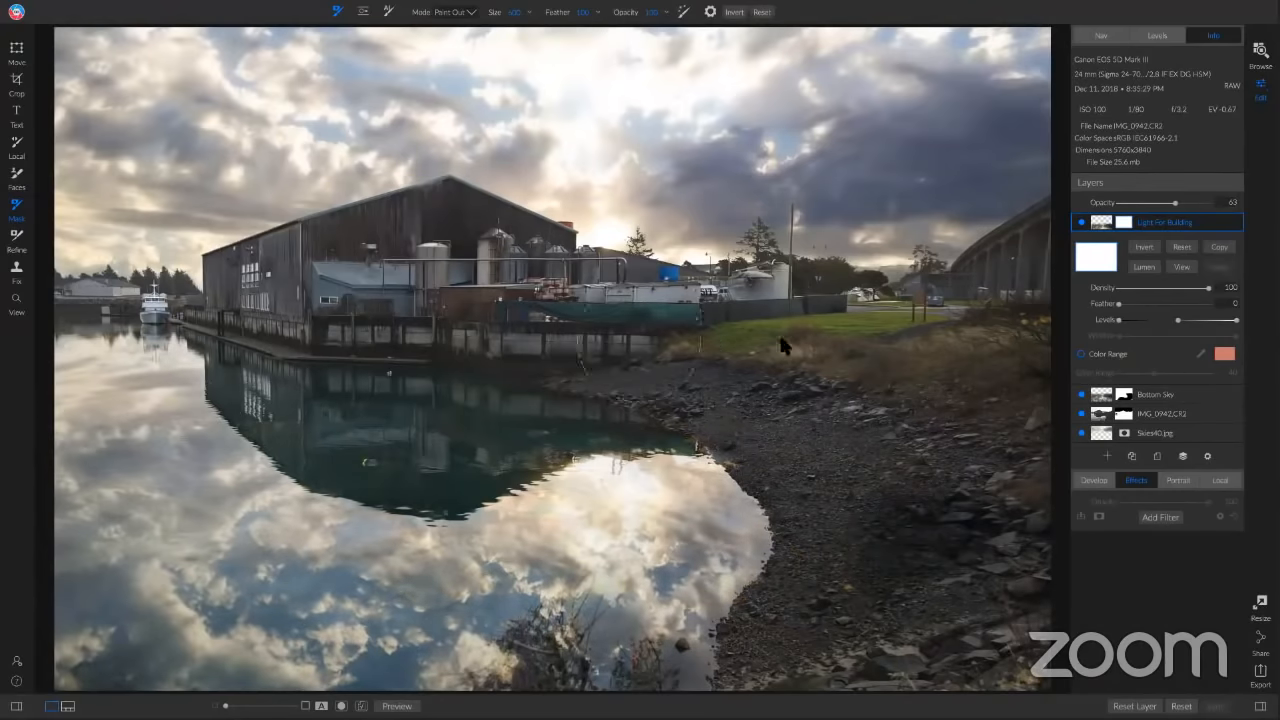
{"action": "left_click_drag", "start_coordinate": [903, 582], "coordinate": [816, 586]}
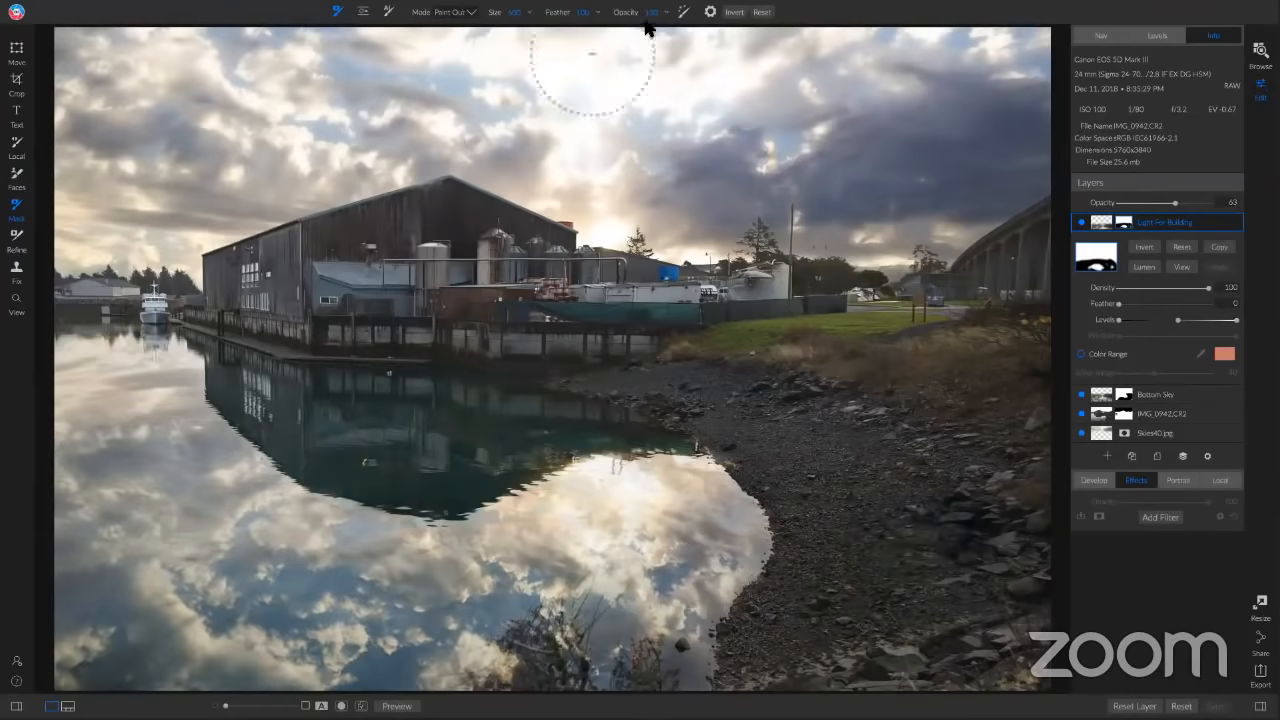
Lower the Masking Brush opacity and select the Bottom Sky layer for mask touch-ups
{"action": "left_click_drag", "start_coordinate": [636, 24], "coordinate": [558, 28]}
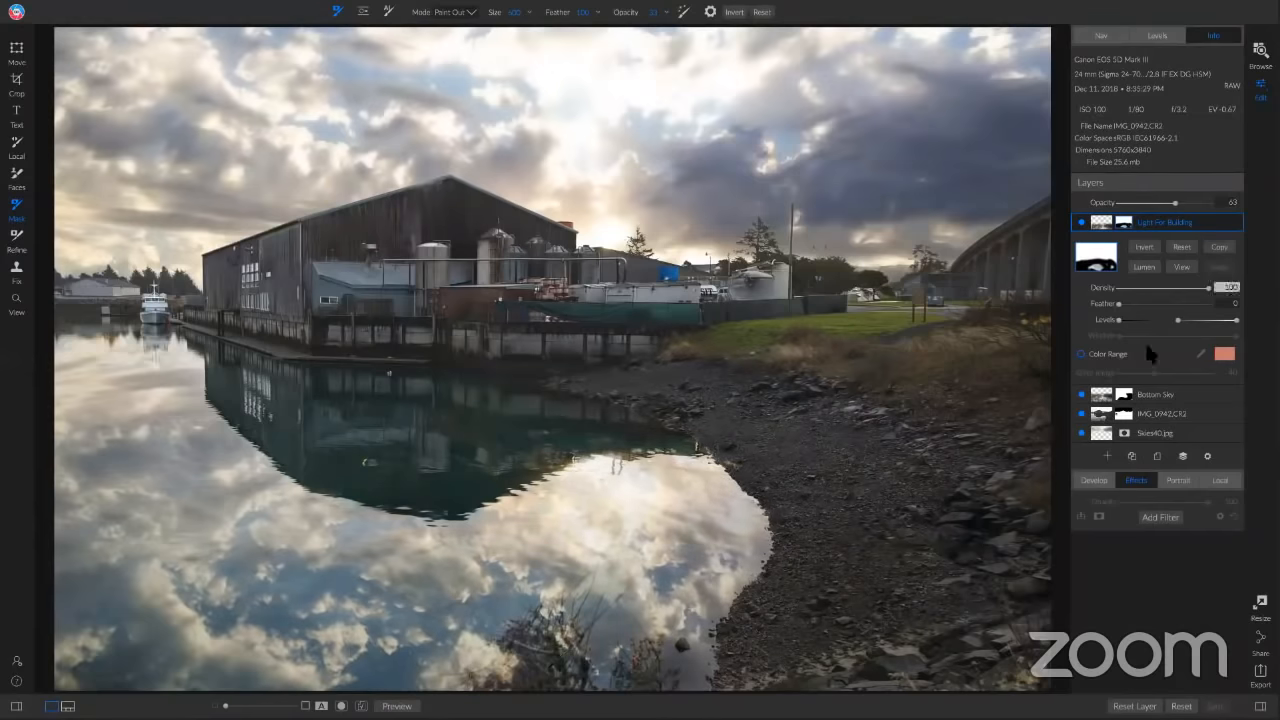
{"action": "left_click", "coordinate": [1135, 395]}
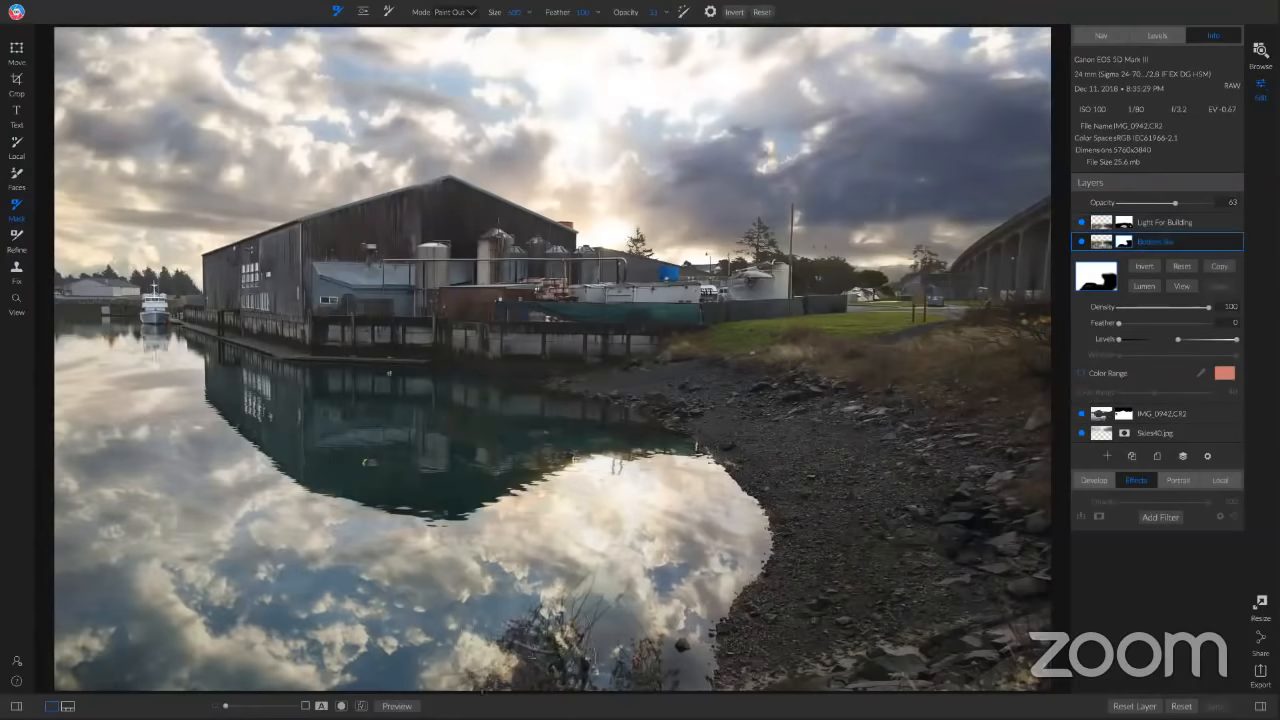
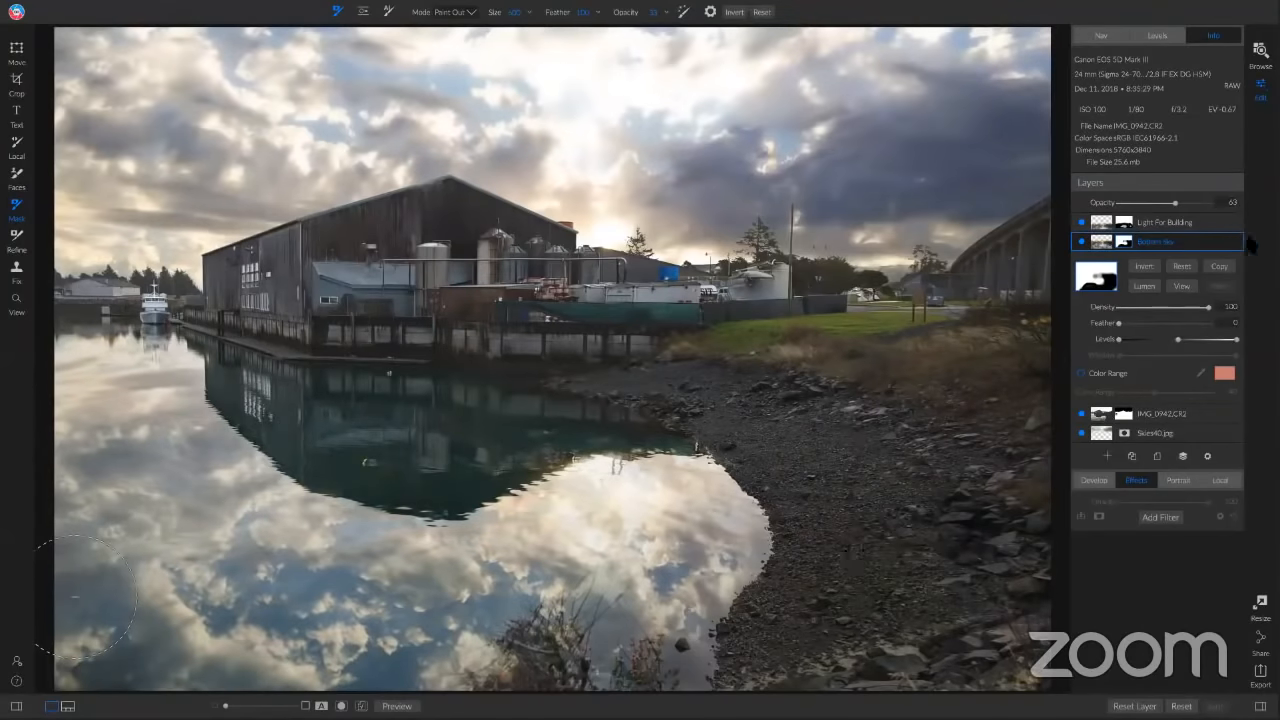
Create a new stamped layer above the upper Light For Building layer
{"action": "right_click", "coordinate": [1211, 230]}
{"action": "left_click", "coordinate": [1210, 223]}
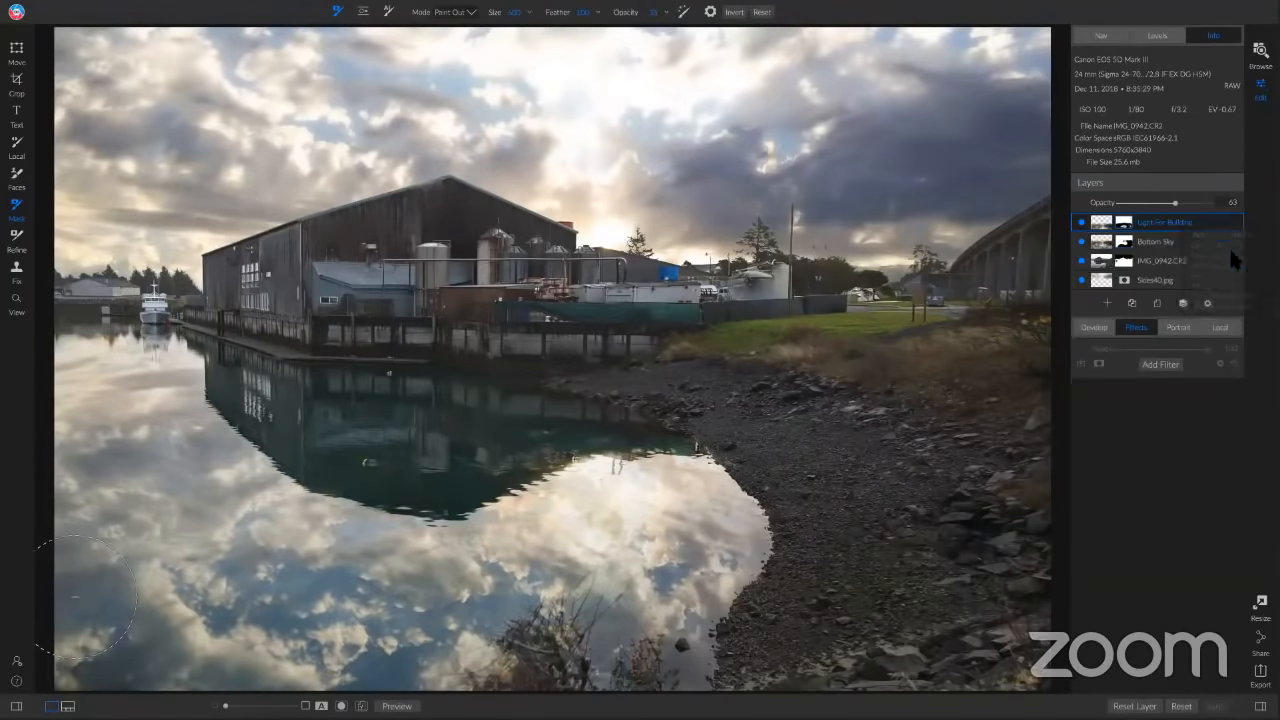
{"action": "right_click", "coordinate": [1227, 238]}
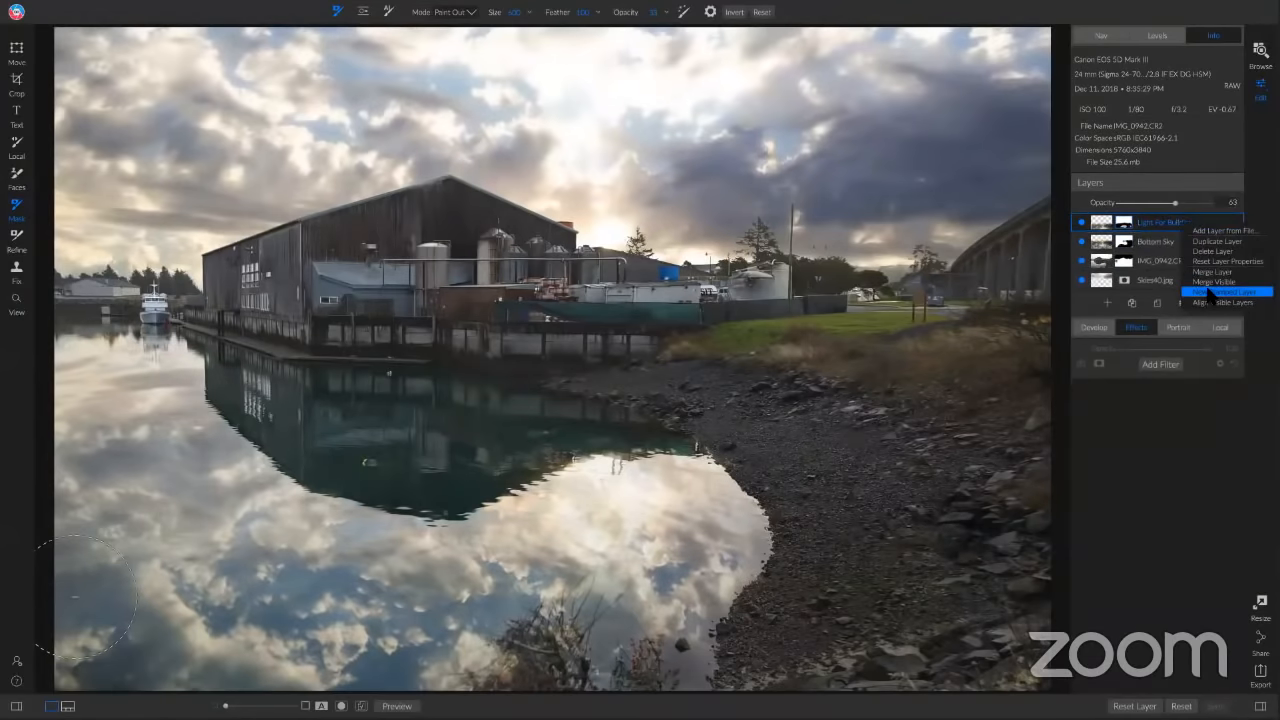
{"action": "left_click", "coordinate": [1210, 291]}
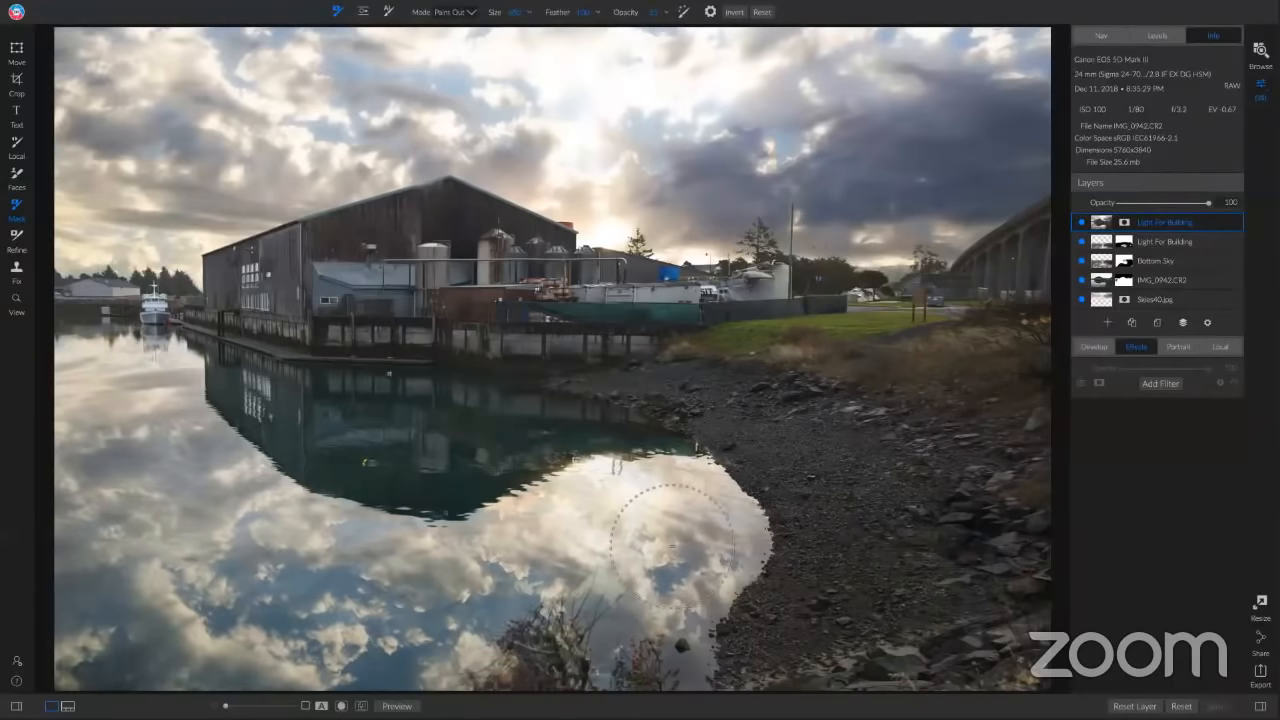
Add a Glow filter to the stamped layer, apply a Charge More style and set its Halo to 68
{"action": "left_click", "coordinate": [1160, 386]}
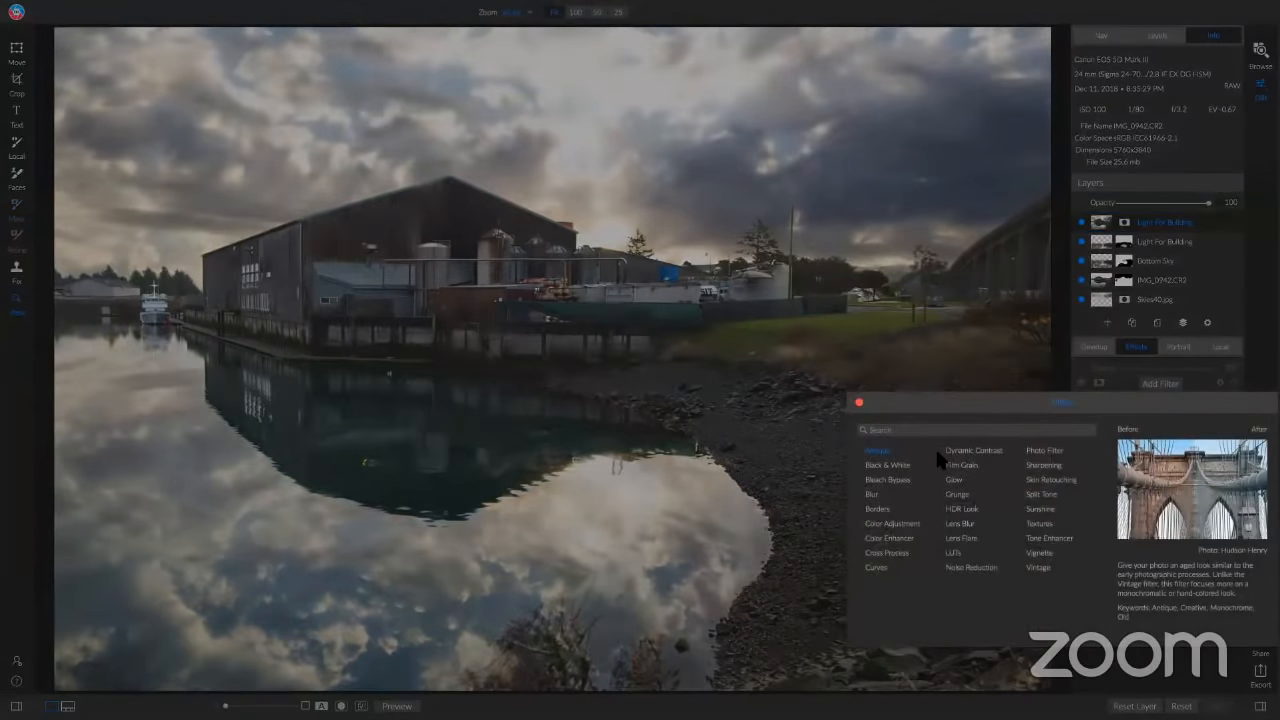
{"action": "left_click", "coordinate": [953, 480]}
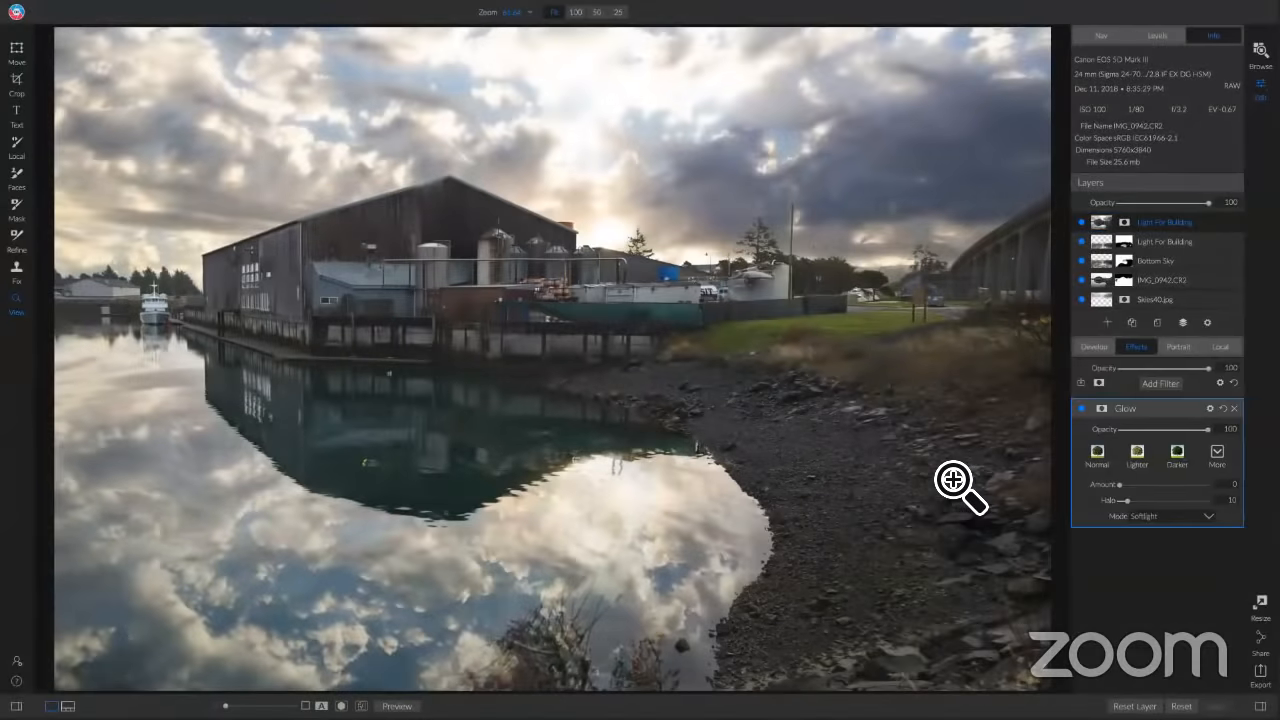
{"action": "left_click", "coordinate": [1219, 453]}
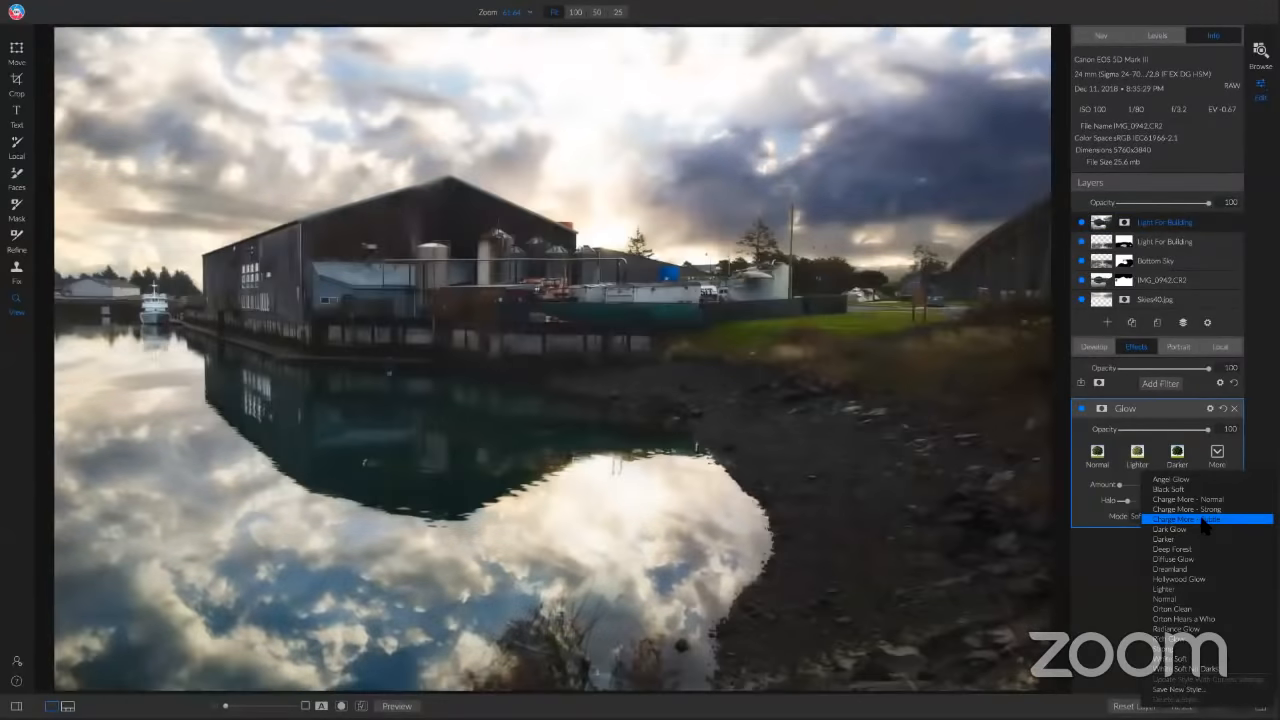
{"action": "left_click", "coordinate": [1204, 520]}
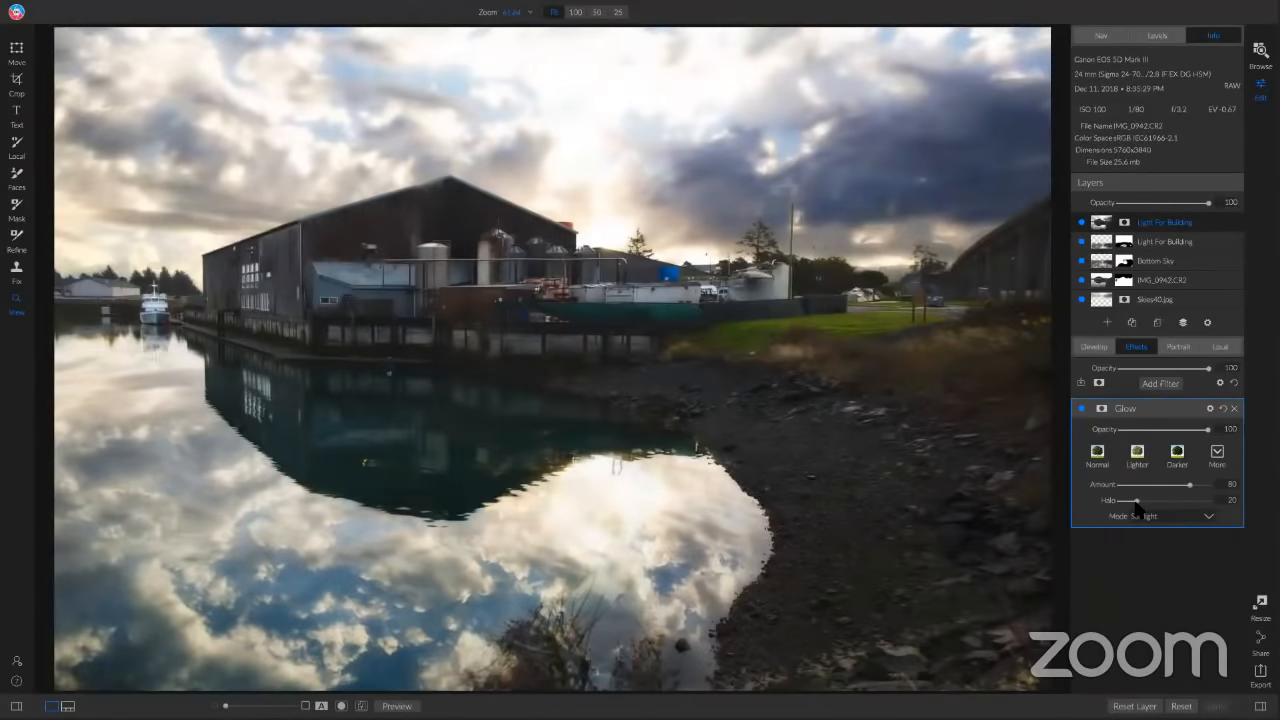
{"action": "left_click_drag", "start_coordinate": [1136, 502], "coordinate": [1181, 511]}
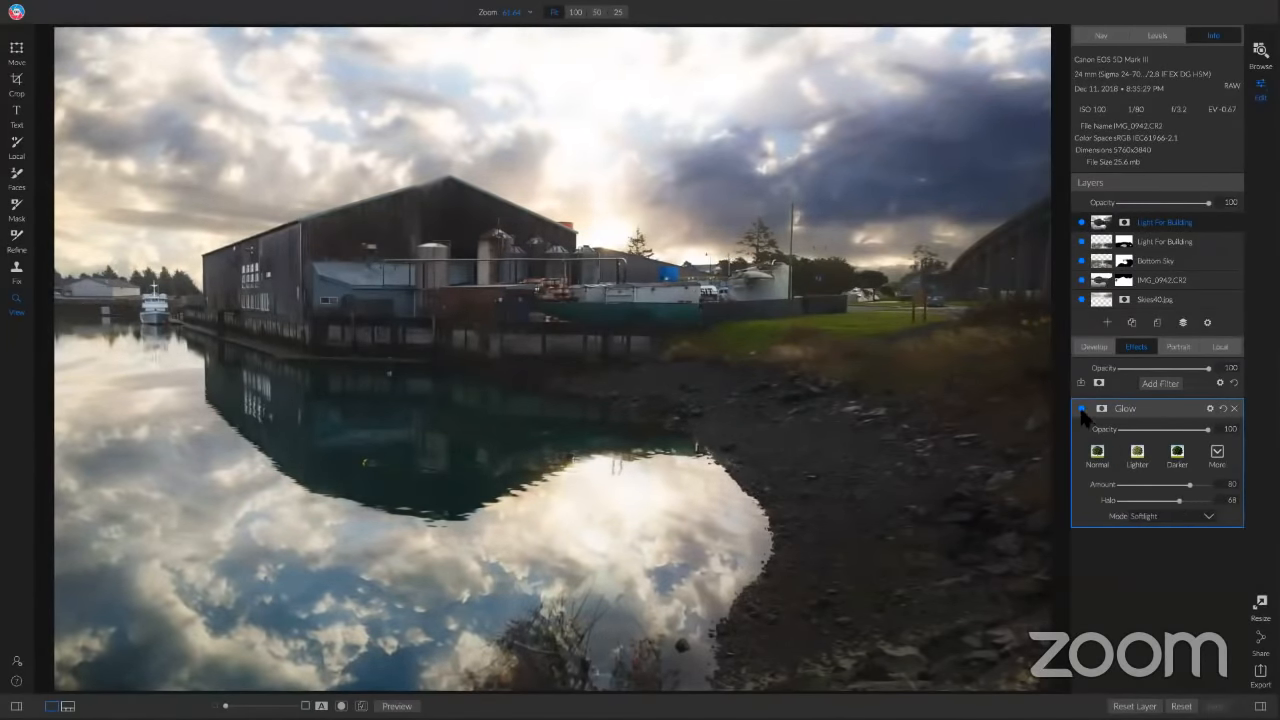
{"action": "left_click", "coordinate": [1080, 409]}
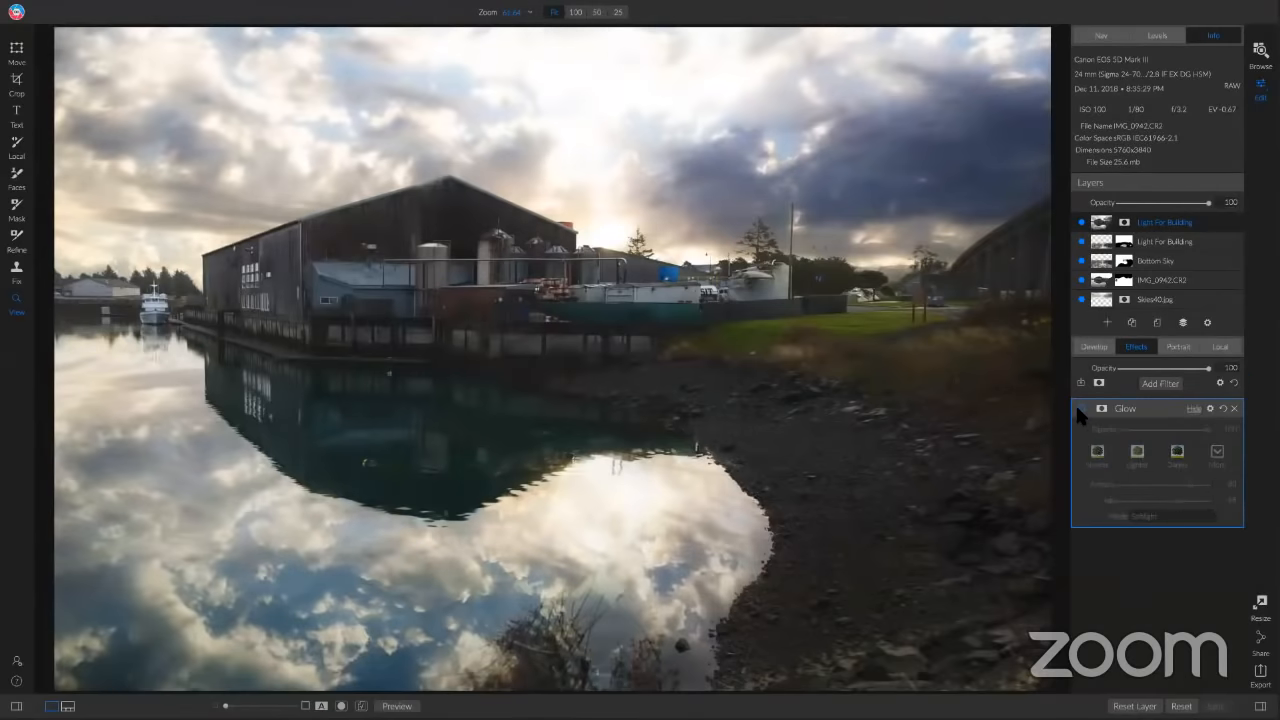
{"action": "left_click", "coordinate": [1080, 409]}
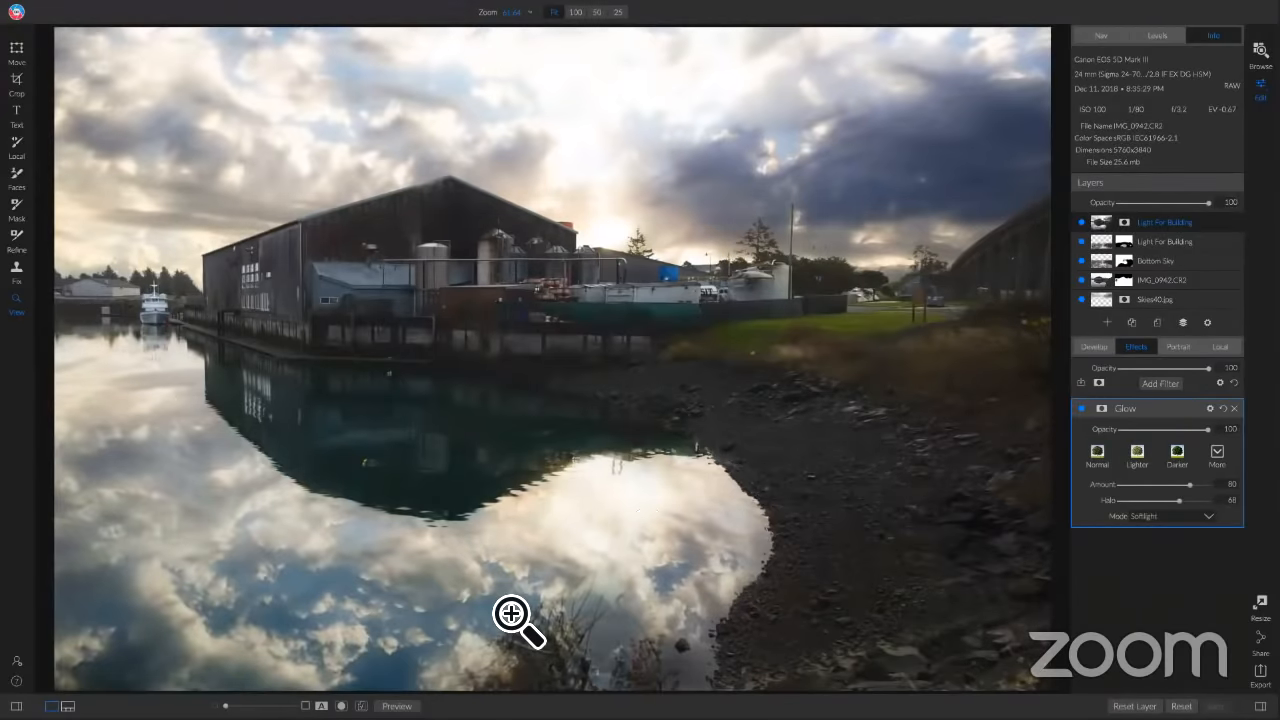
Invert the Glow filter's mask, paint the glow into the sky reflection on the water and compare before and after
{"action": "left_click", "coordinate": [1102, 410]}
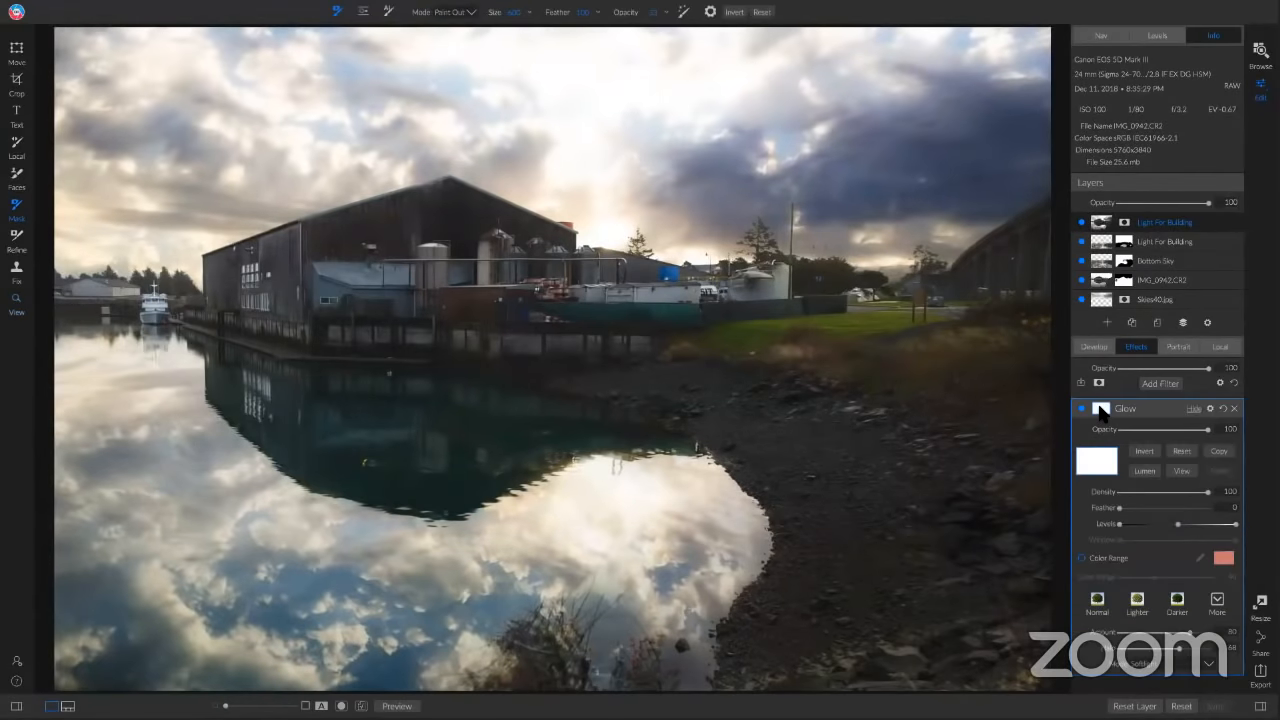
{"action": "left_click", "coordinate": [1143, 453]}
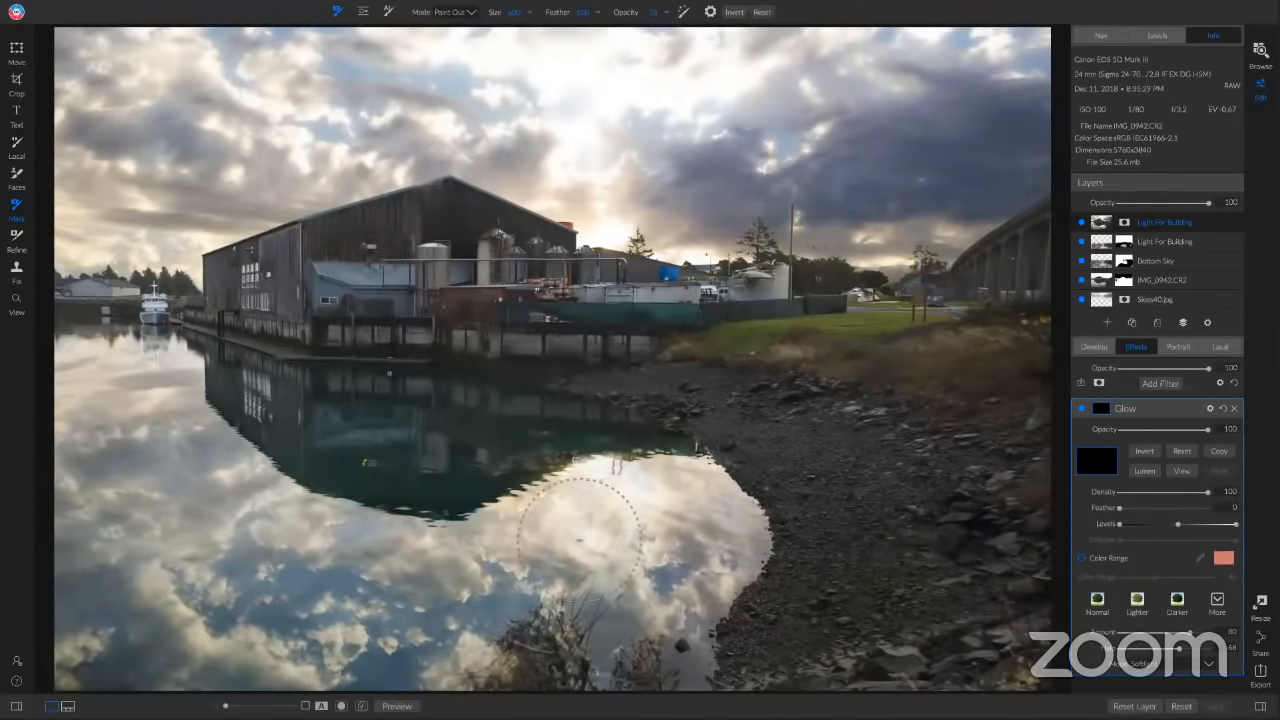
{"action": "key", "text": "x"}
{"action": "mouse_move", "coordinate": [598, 510]}
{"action": "left_mouse_down"}
{"action": "mouse_move", "coordinate": [584, 514]}
{"action": "mouse_move", "coordinate": [606, 508]}
{"action": "left_mouse_up"}
{"action": "left_click", "coordinate": [677, 505]}
{"action": "mouse_move", "coordinate": [679, 503]}
{"action": "left_mouse_down"}
{"action": "mouse_move", "coordinate": [420, 562]}
{"action": "mouse_move", "coordinate": [125, 445]}
{"action": "mouse_move", "coordinate": [112, 375]}
{"action": "mouse_move", "coordinate": [135, 378]}
{"action": "mouse_move", "coordinate": [371, 583]}
{"action": "left_mouse_up"}
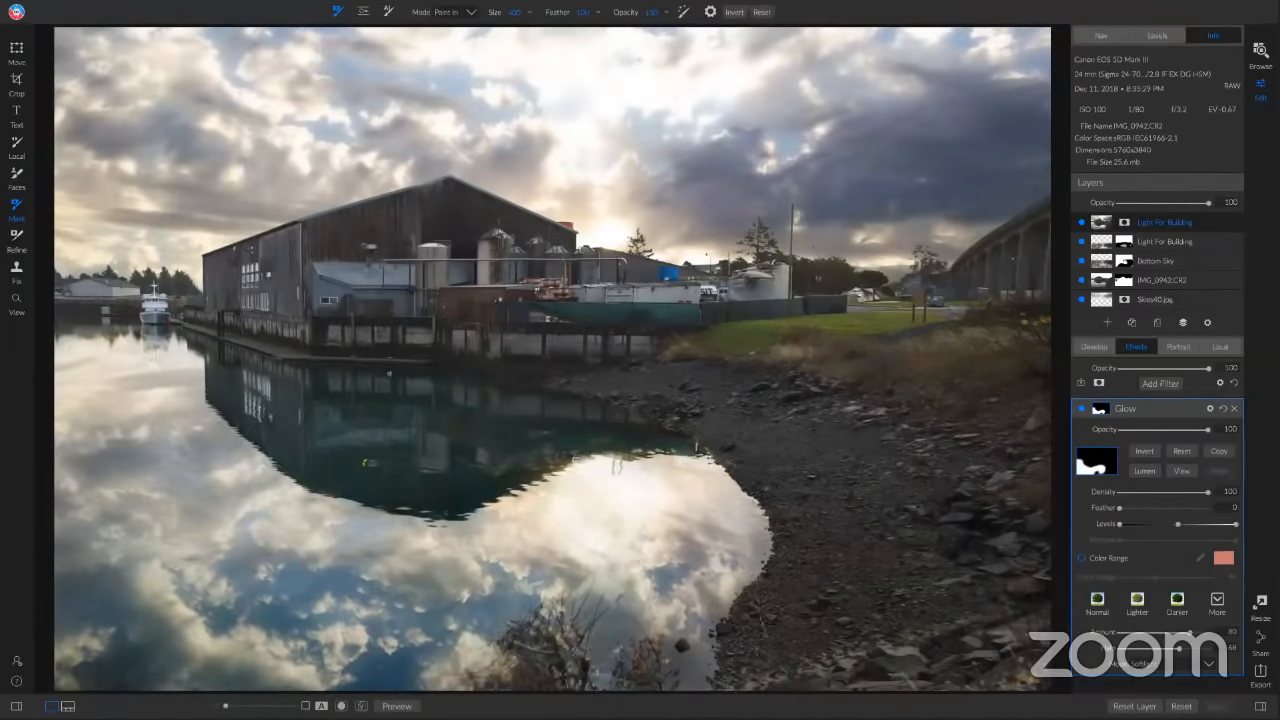
{"action": "key", "text": "backslash"}
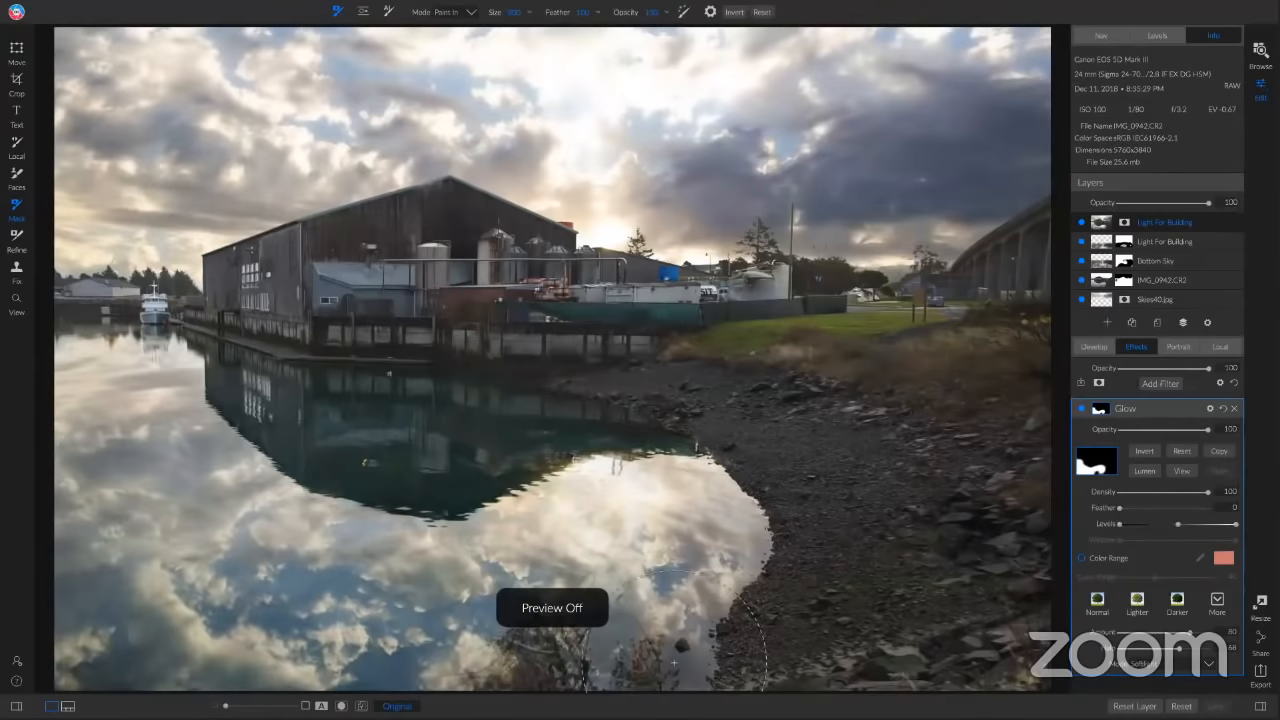
{"action": "key", "text": "backslash"}
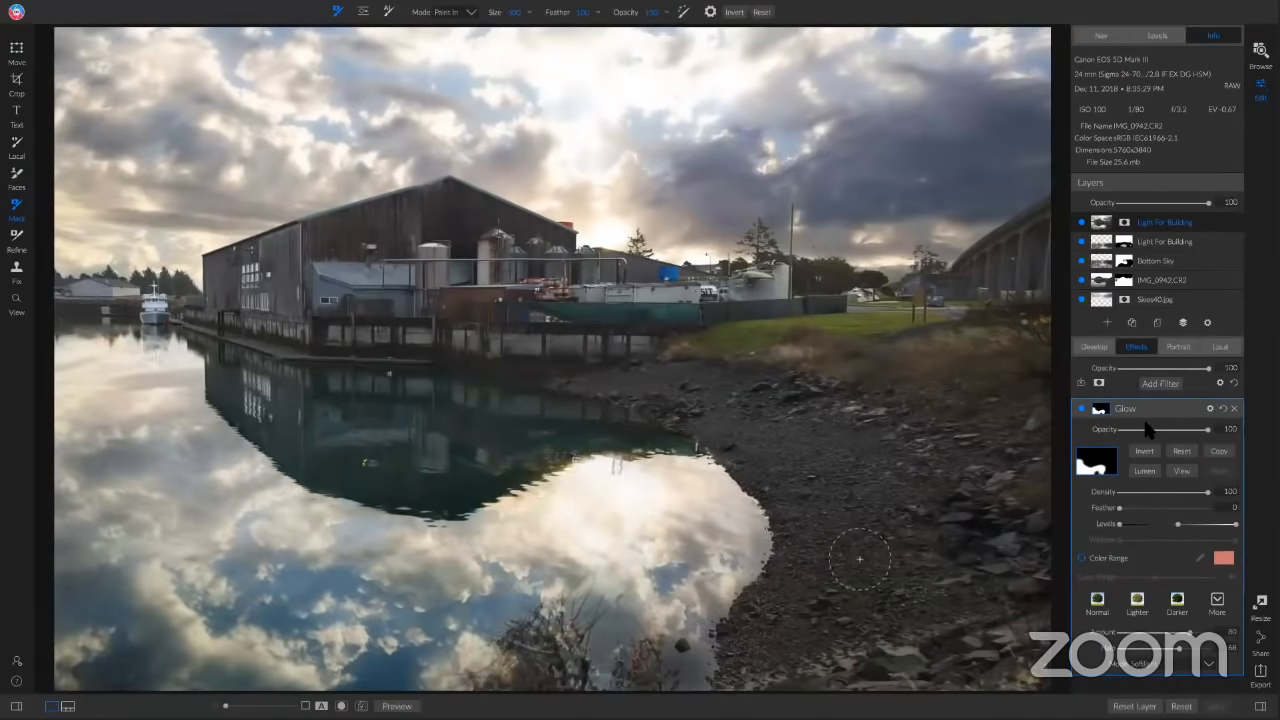
{"action": "left_click", "coordinate": [1082, 410]}
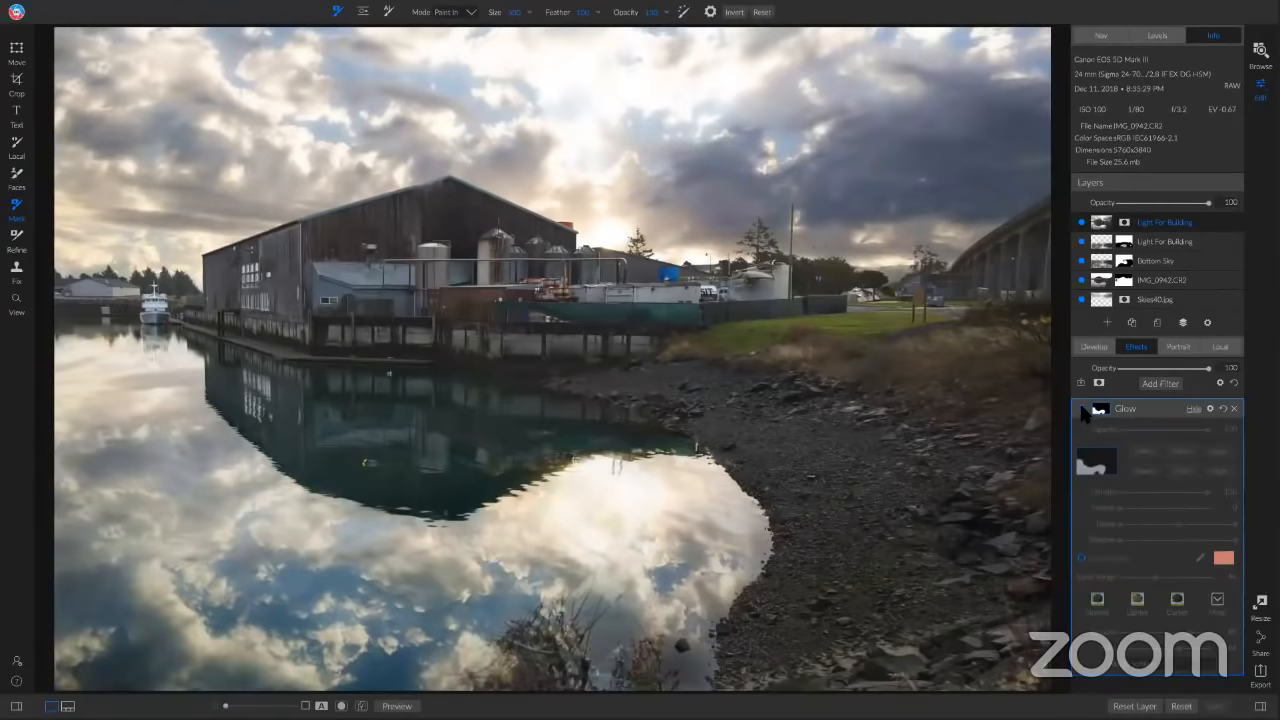
{"action": "left_click", "coordinate": [1082, 411]}
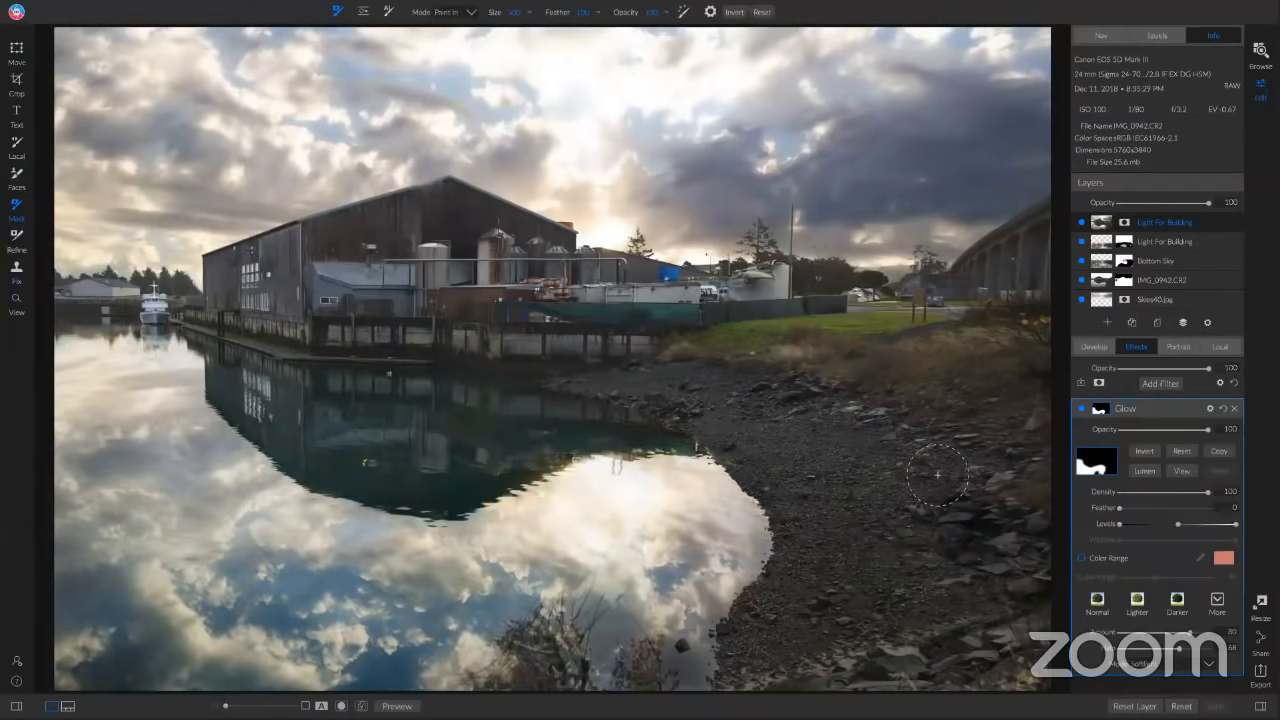
Add a Dynamic Contrast filter to the stamped layer and give it a luminosity mask
{"action": "left_click", "coordinate": [1152, 384]}
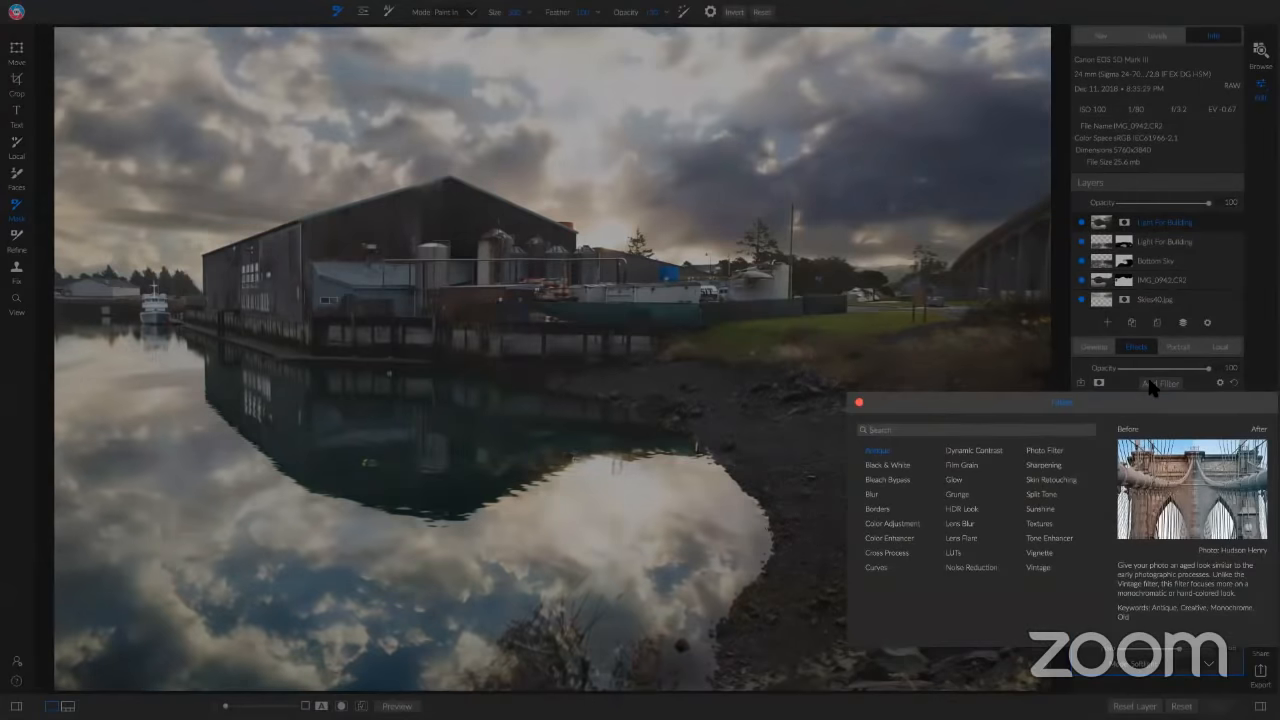
{"action": "left_click", "coordinate": [972, 451]}
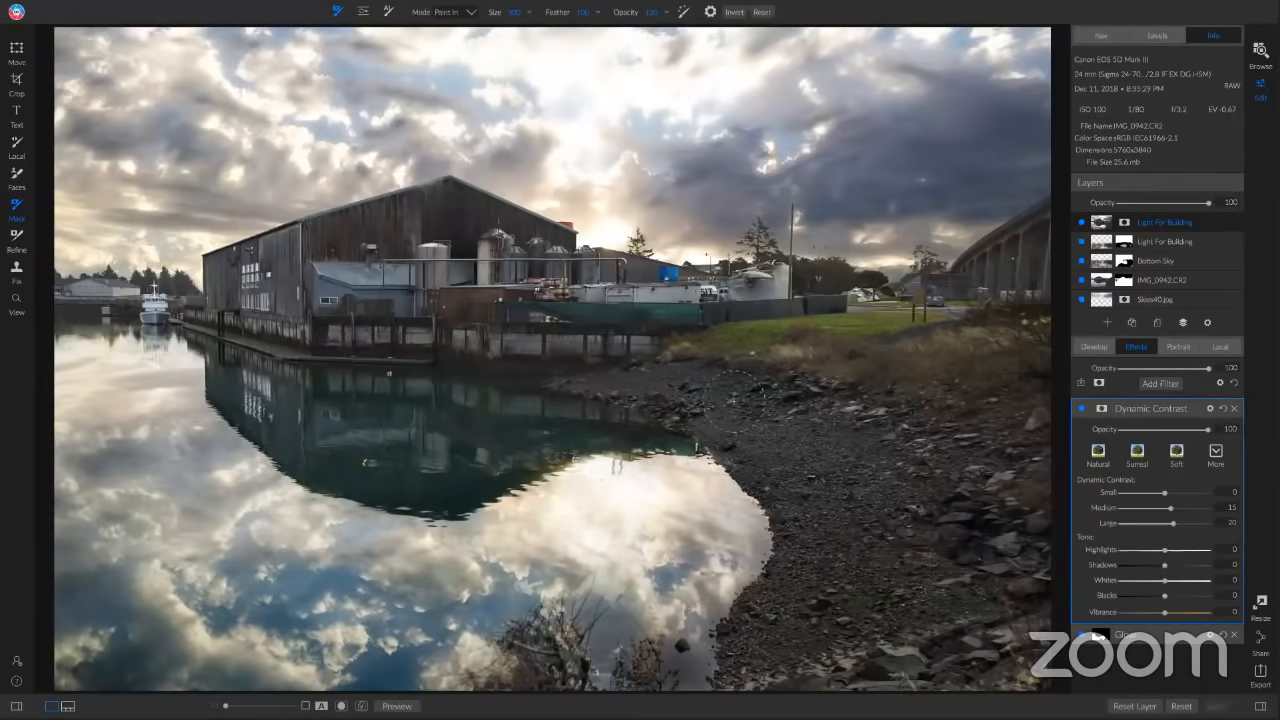
{"action": "left_click", "coordinate": [1101, 410]}
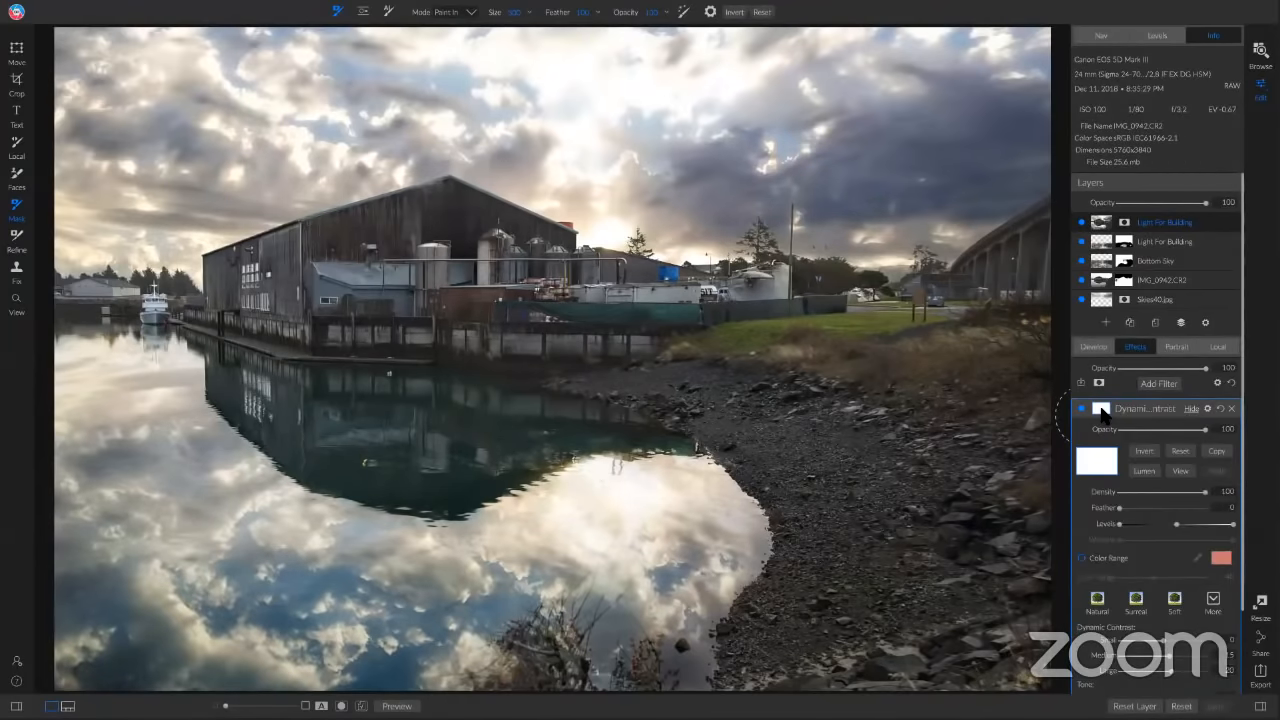
{"action": "left_click", "coordinate": [1141, 474]}
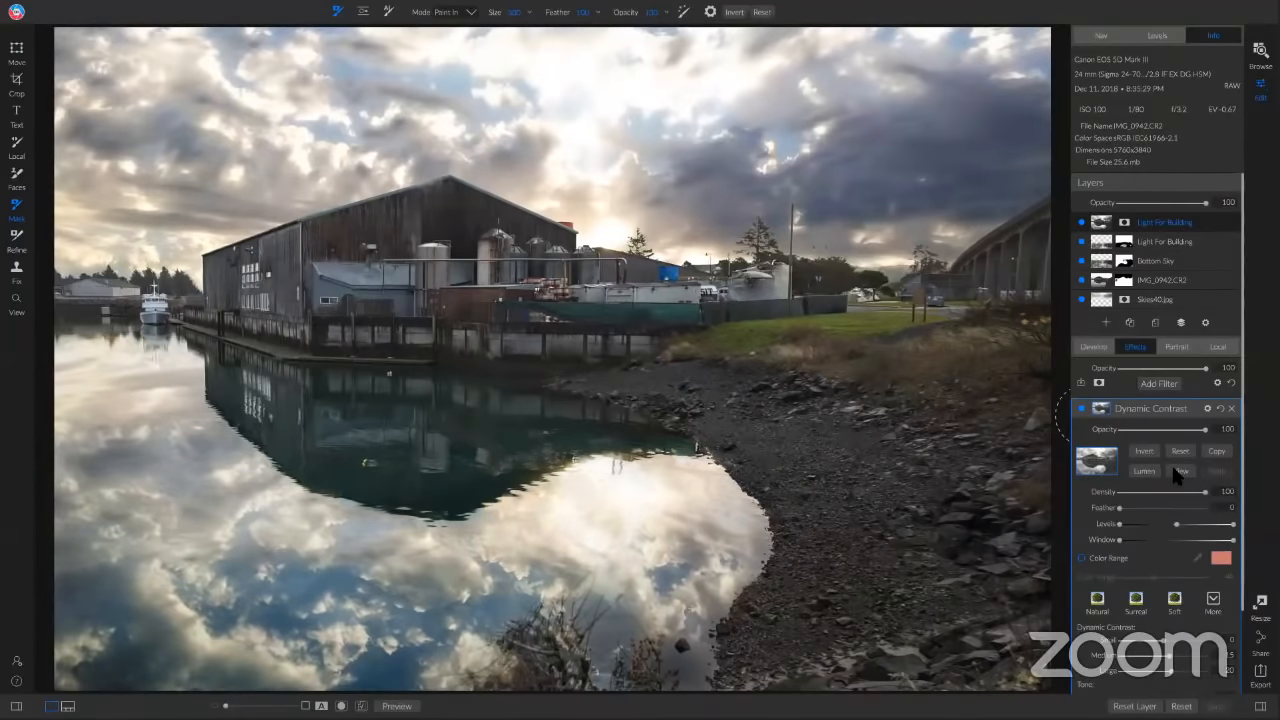
Switch the mask view mode from Red Overlay to Grayscale and show the Dynamic Contrast filter's mask
{"action": "left_click", "coordinate": [1178, 471]}
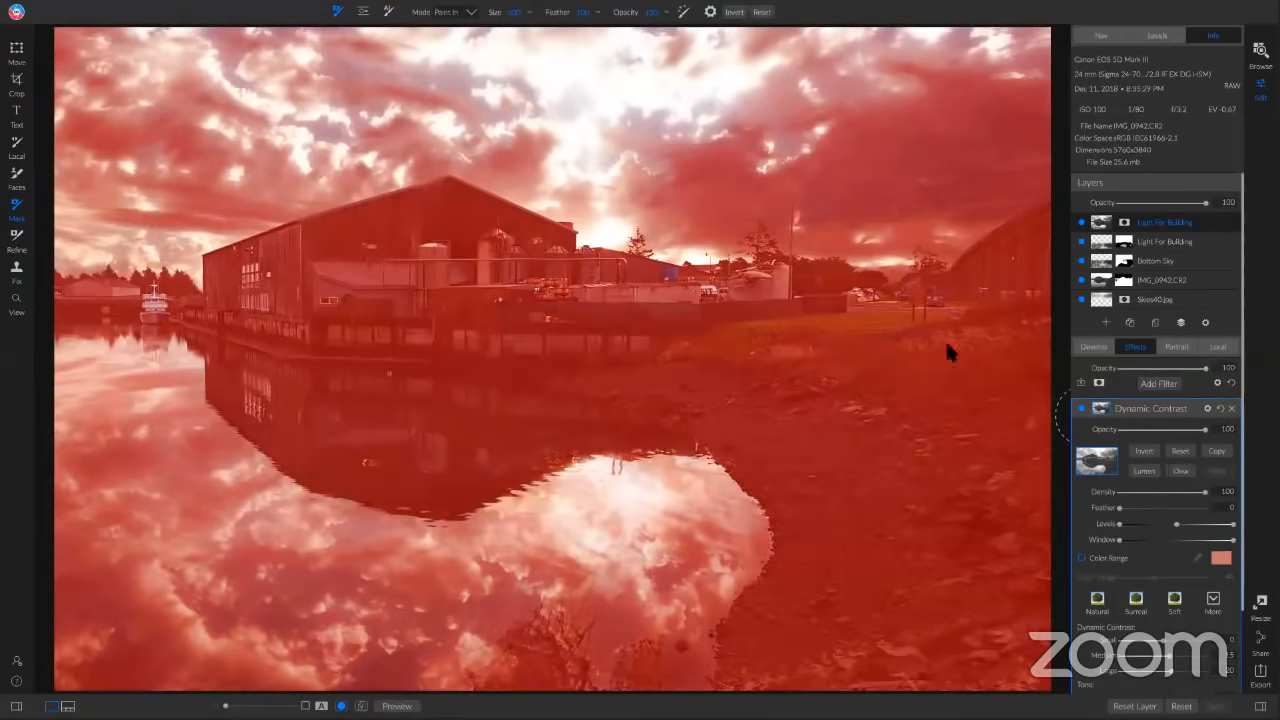
{"action": "left_click", "coordinate": [1181, 471]}
{"action": "left_click", "coordinate": [287, 7]}
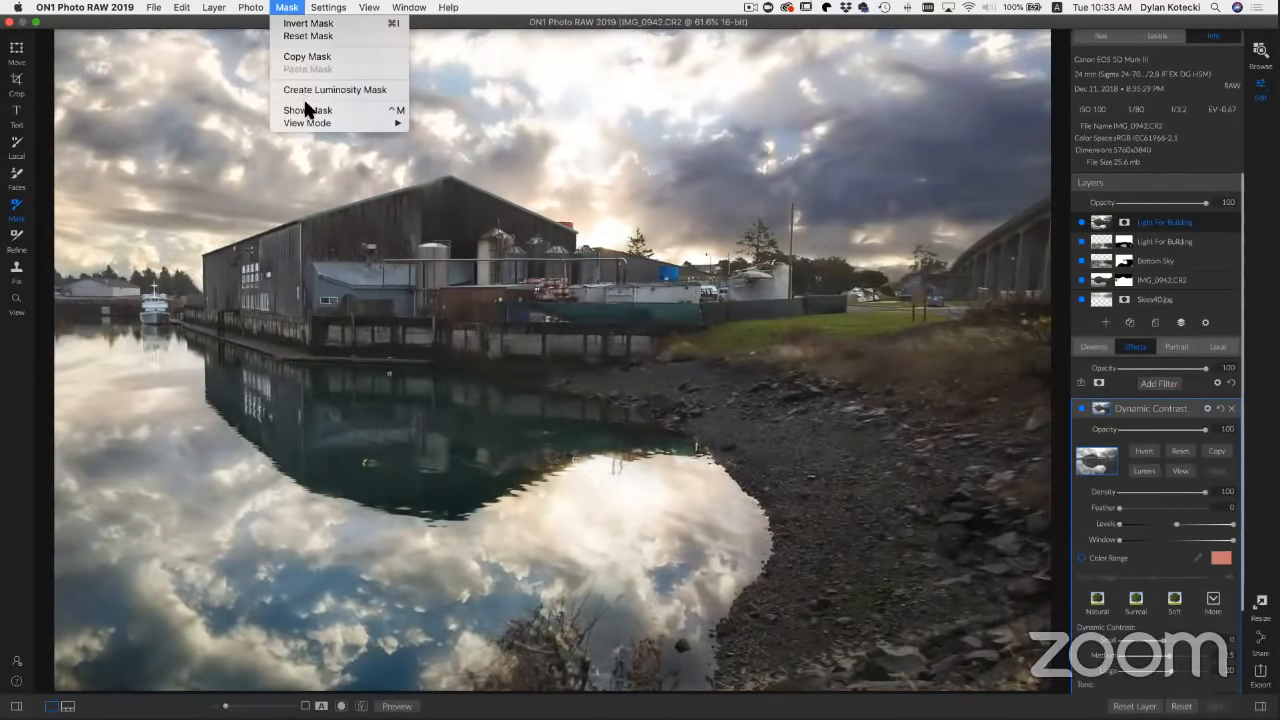
{"action": "mouse_move", "coordinate": [362, 123]}
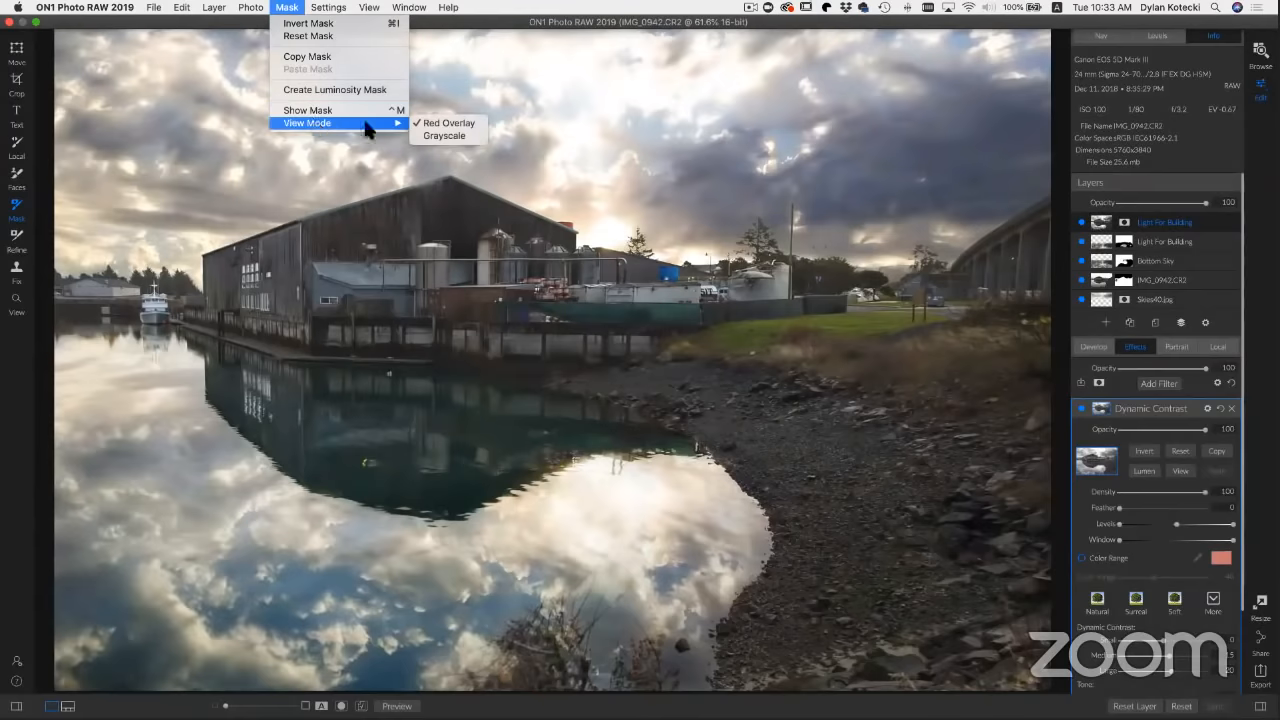
{"action": "left_click", "coordinate": [461, 136]}
{"action": "left_click", "coordinate": [1172, 476]}
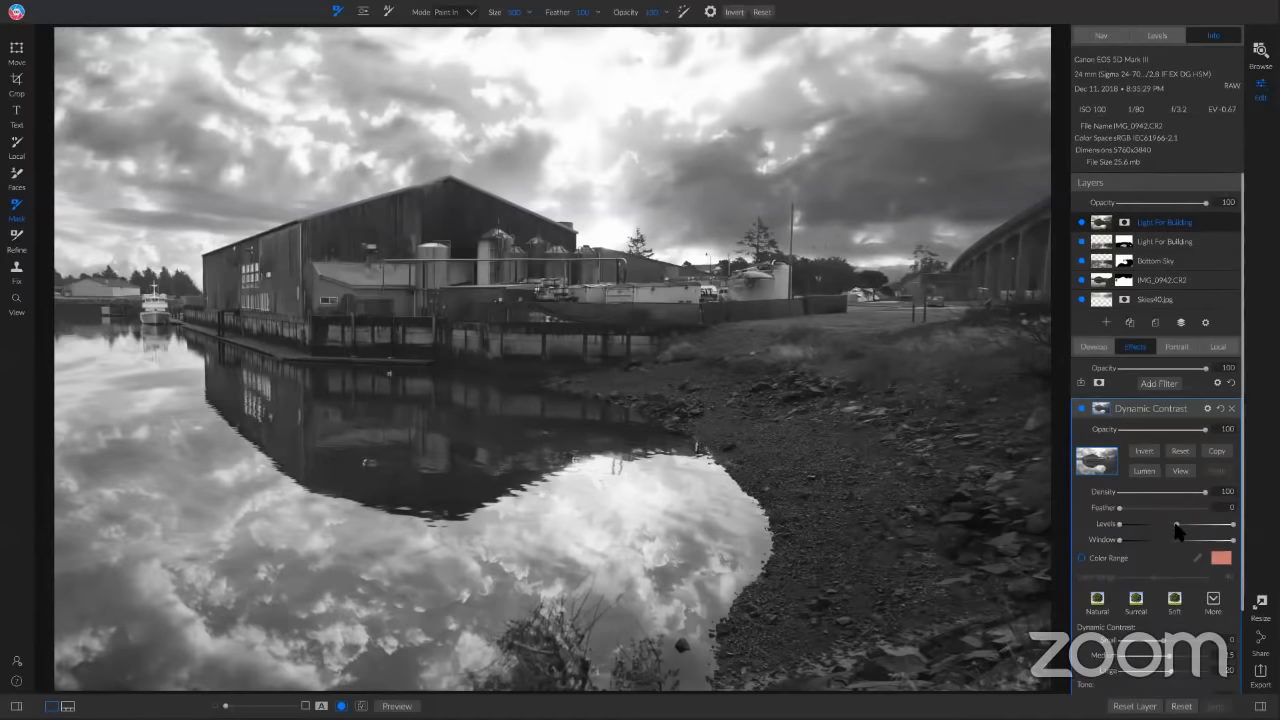
Tighten the Dynamic Contrast mask's levels for stronger contrast and paint out the lower sky between the building and the bridge
{"action": "left_click_drag", "start_coordinate": [1175, 525], "coordinate": [1203, 531]}
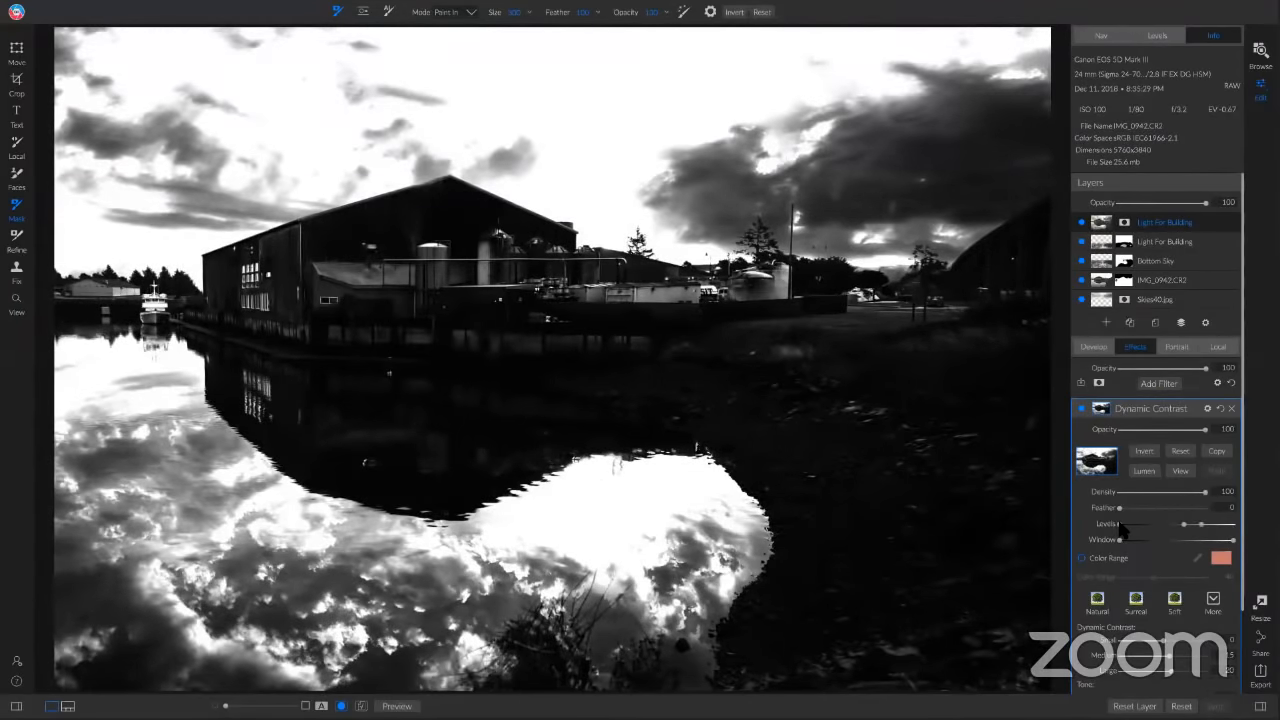
{"action": "mouse_move", "coordinate": [1154, 526]}
{"action": "left_mouse_down"}
{"action": "mouse_move", "coordinate": [1188, 525]}
{"action": "mouse_move", "coordinate": [1168, 525]}
{"action": "left_mouse_up"}
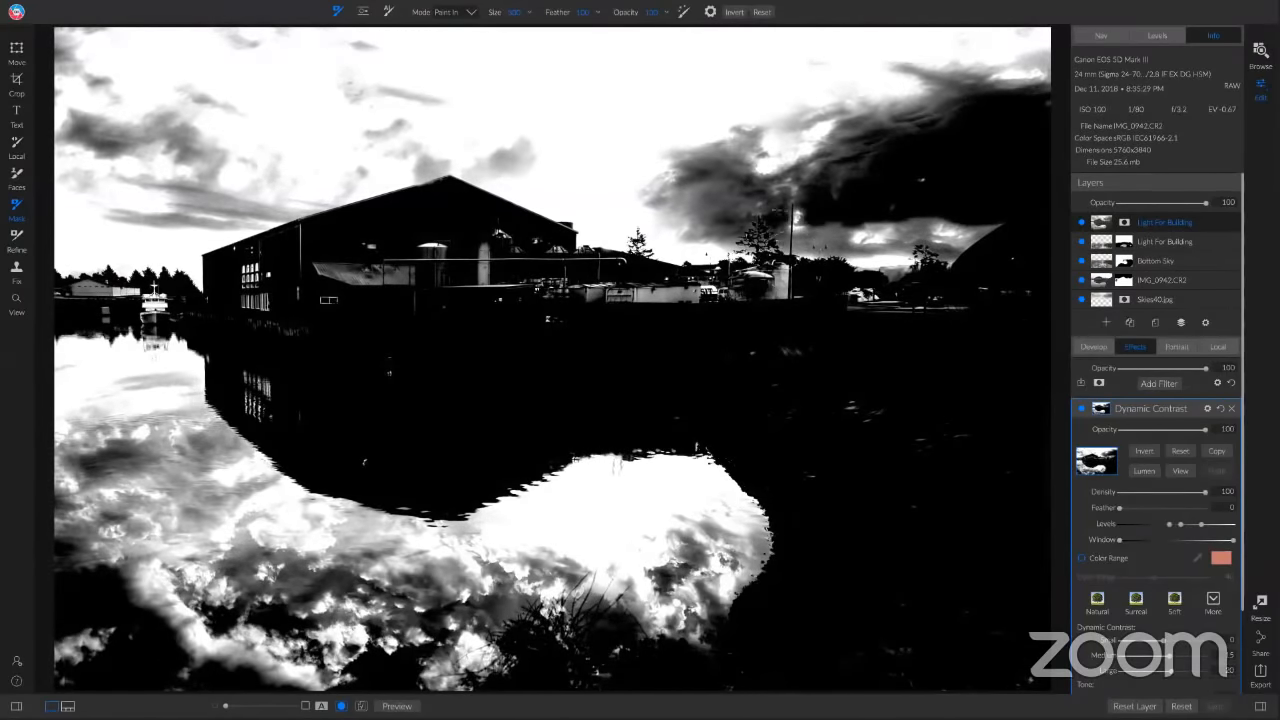
{"action": "left_click", "coordinate": [752, 226], "text": "alt"}
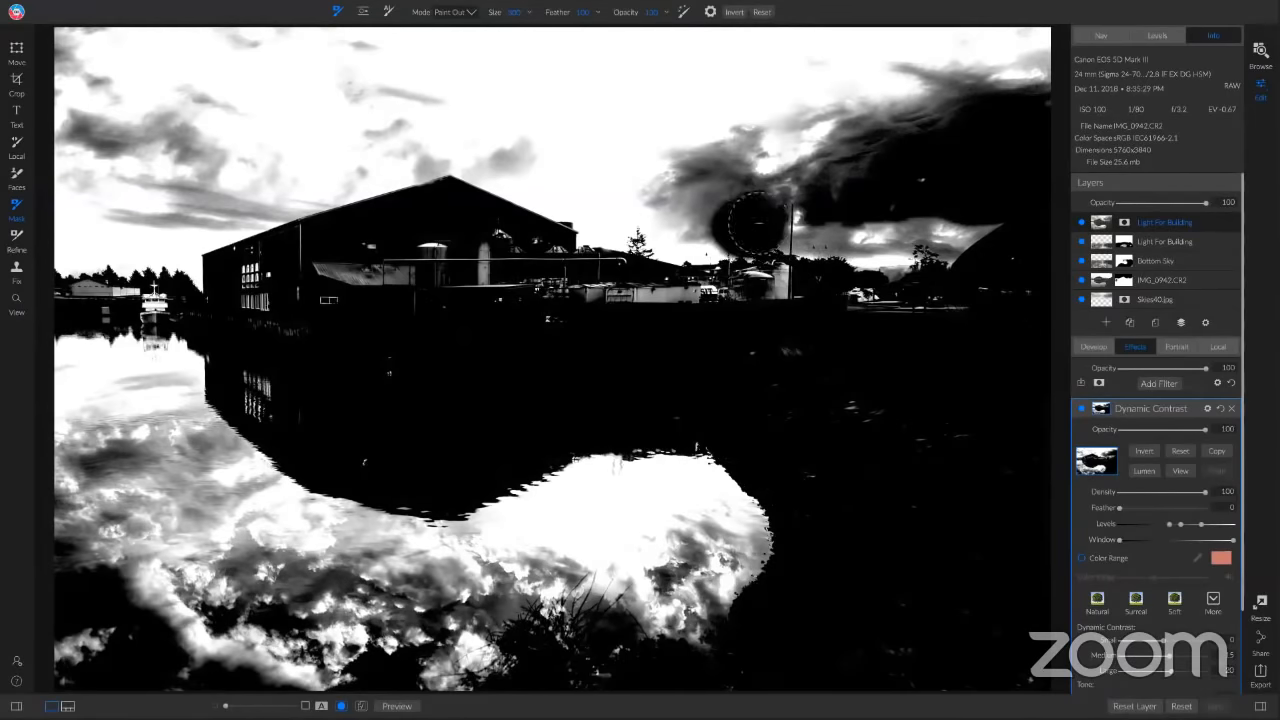
{"action": "mouse_move", "coordinate": [752, 224]}
{"action": "left_mouse_down"}
{"action": "mouse_move", "coordinate": [631, 232]}
{"action": "mouse_move", "coordinate": [706, 250]}
{"action": "mouse_move", "coordinate": [950, 245]}
{"action": "left_mouse_up"}
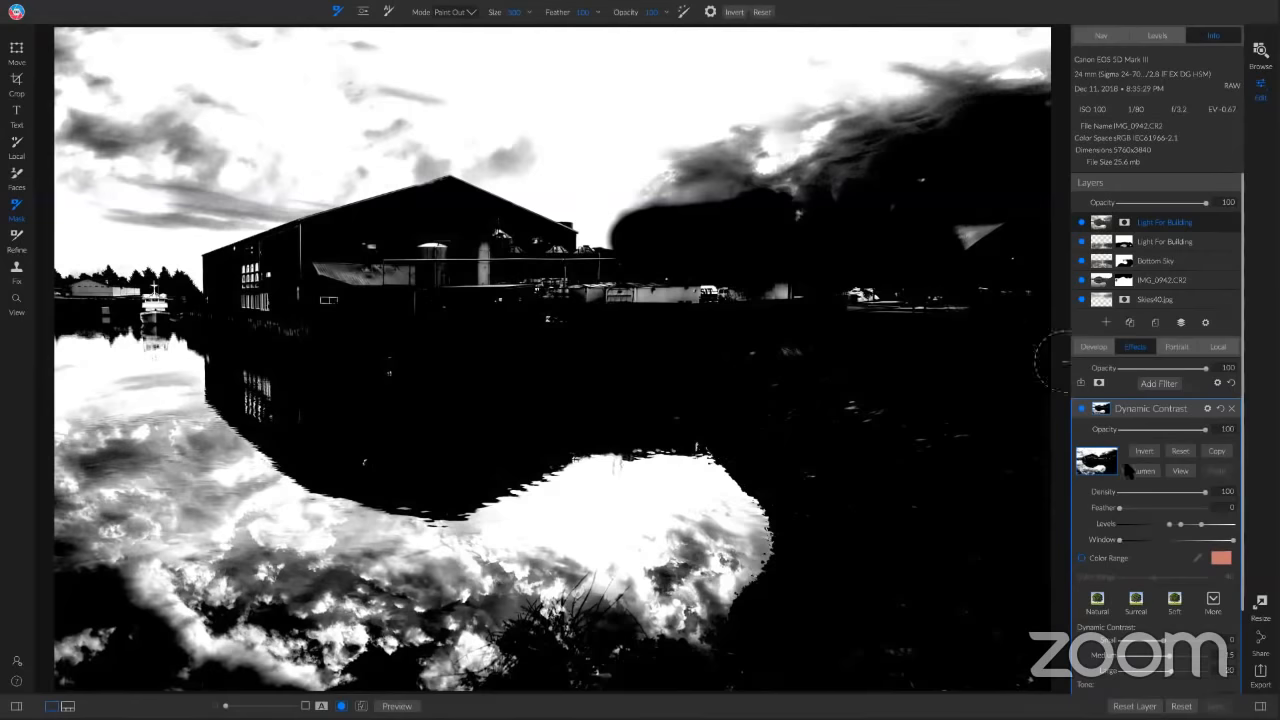
Invert the Dynamic Contrast mask, hide the mask view and compare the photo with the filter off and on
{"action": "left_click", "coordinate": [1144, 451]}
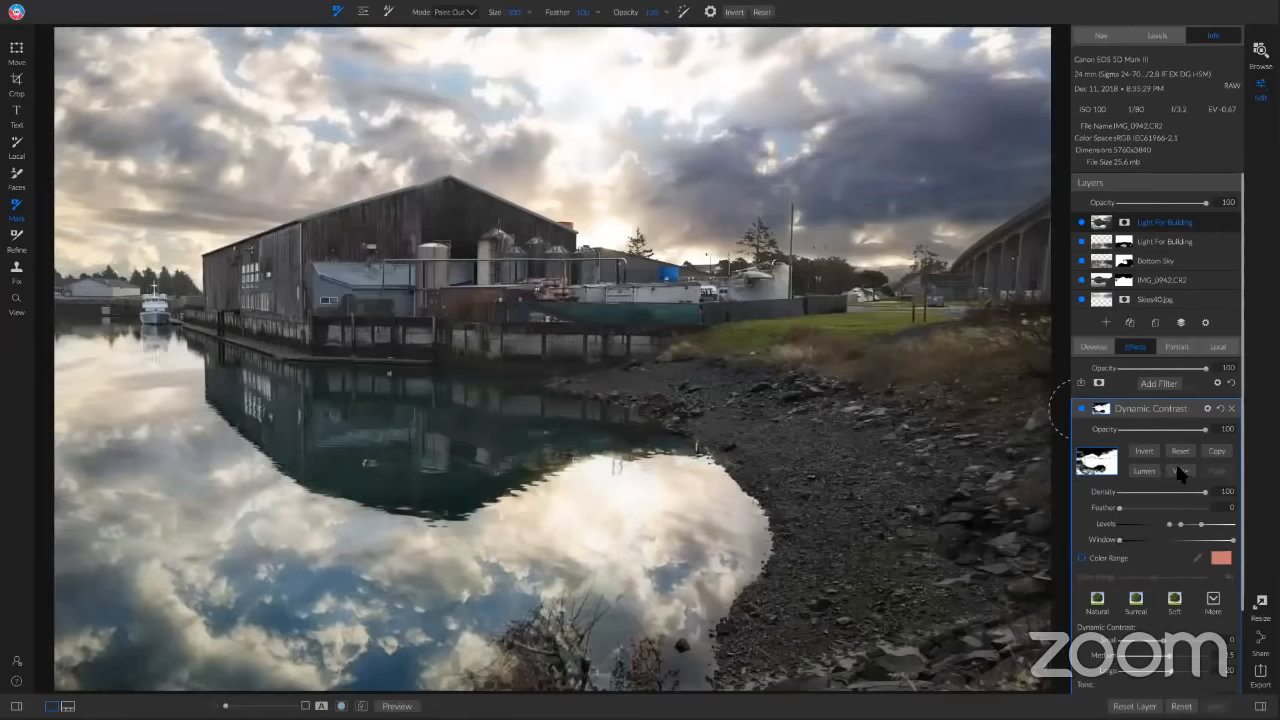
{"action": "left_click", "coordinate": [1178, 472]}
{"action": "left_click", "coordinate": [1080, 409]}
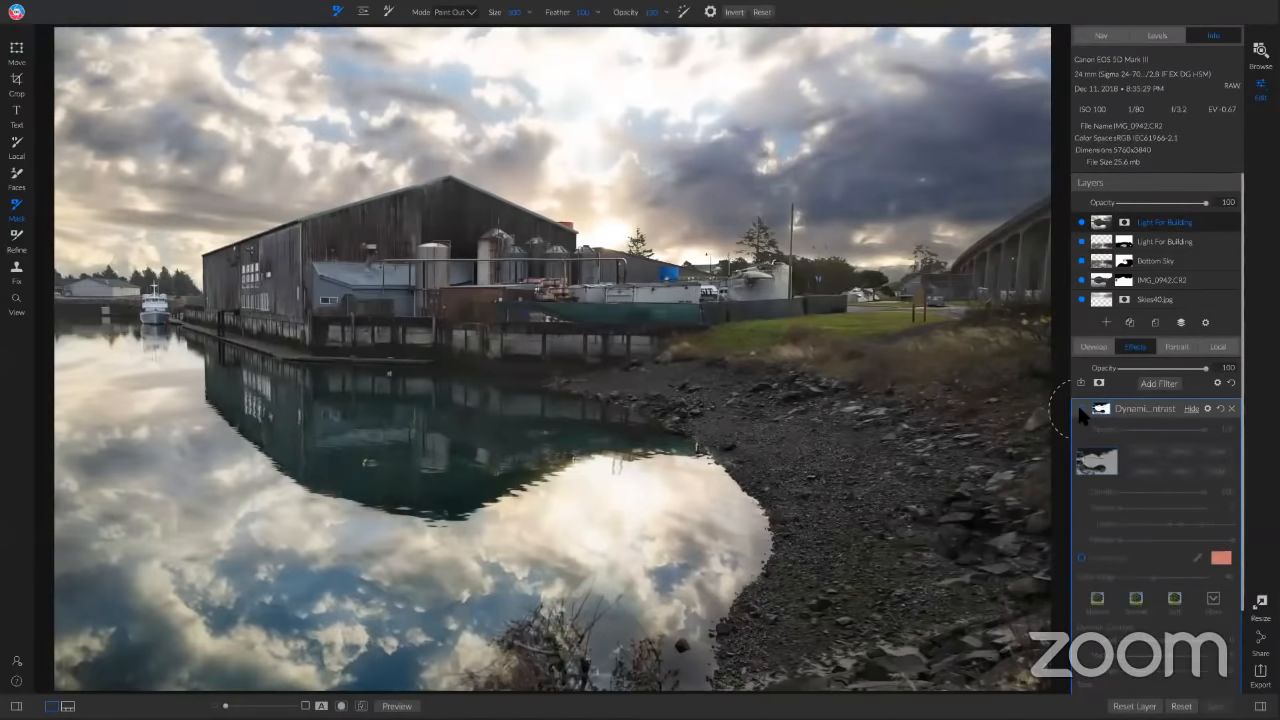
{"action": "left_click", "coordinate": [1080, 409]}
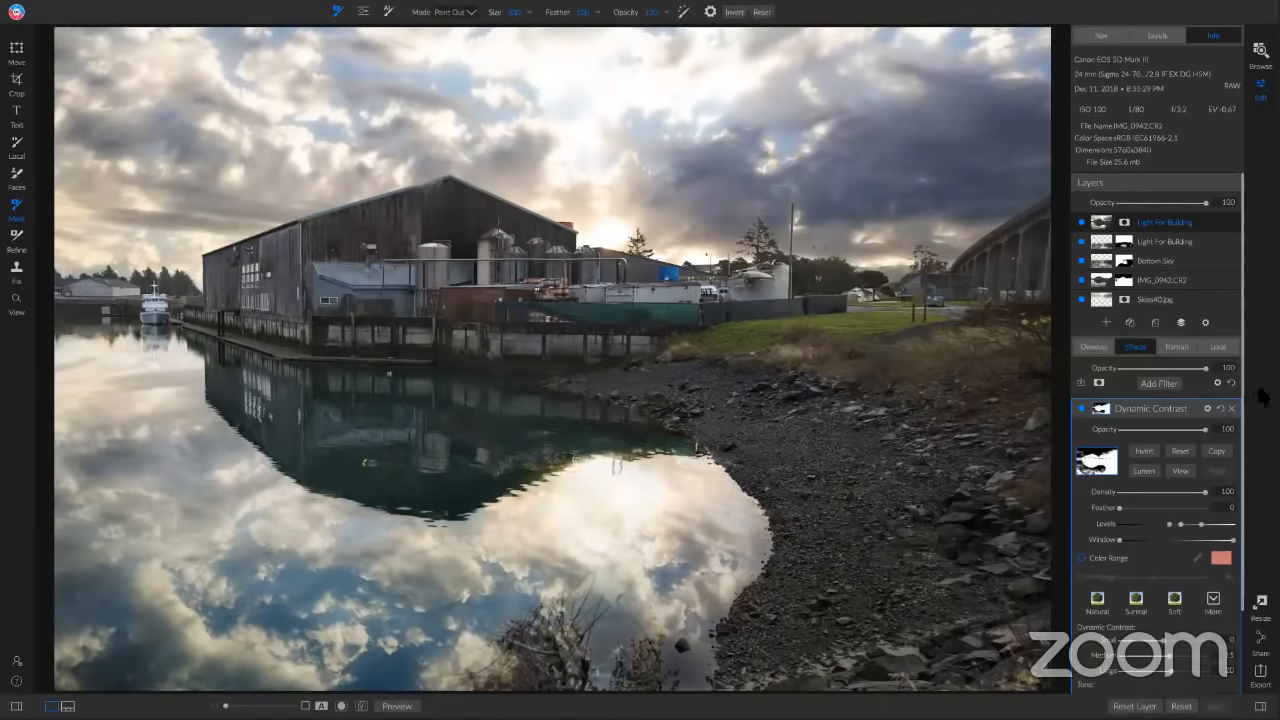
Add two Sunshine filters, giving the upper one the Strong style and an opacity of 23
{"action": "left_click", "coordinate": [1158, 386]}
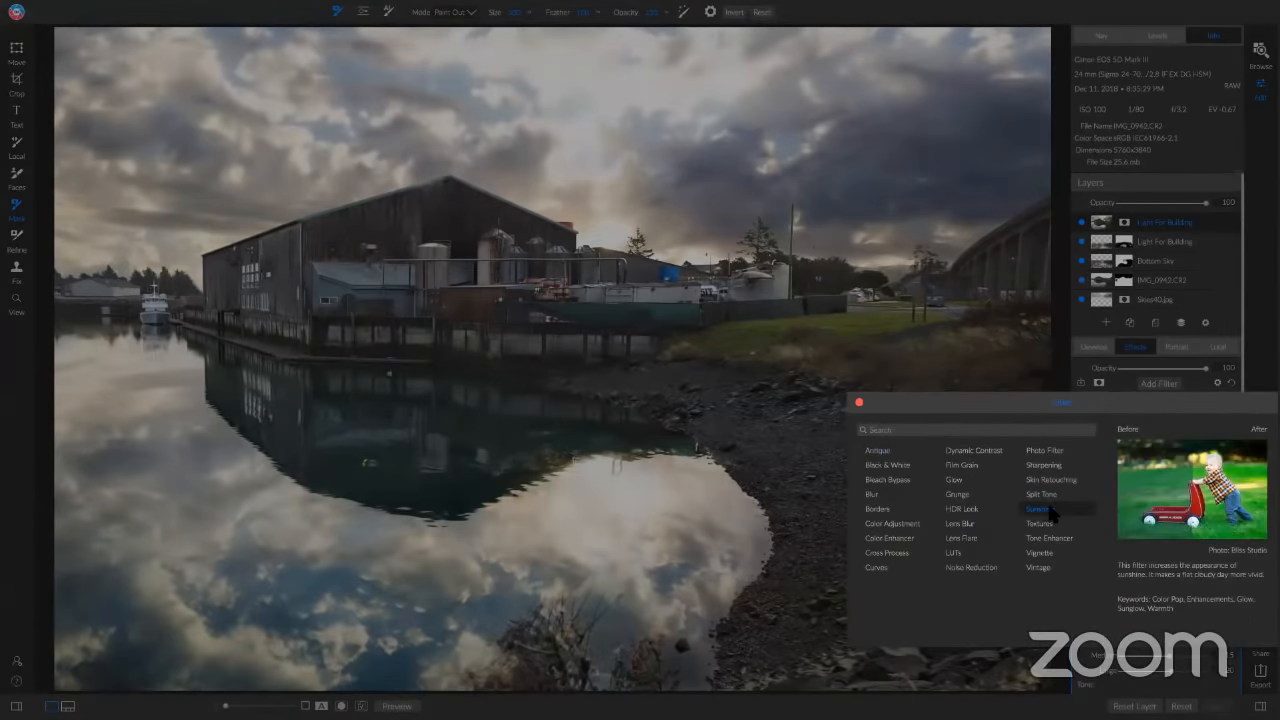
{"action": "left_click", "coordinate": [1040, 509]}
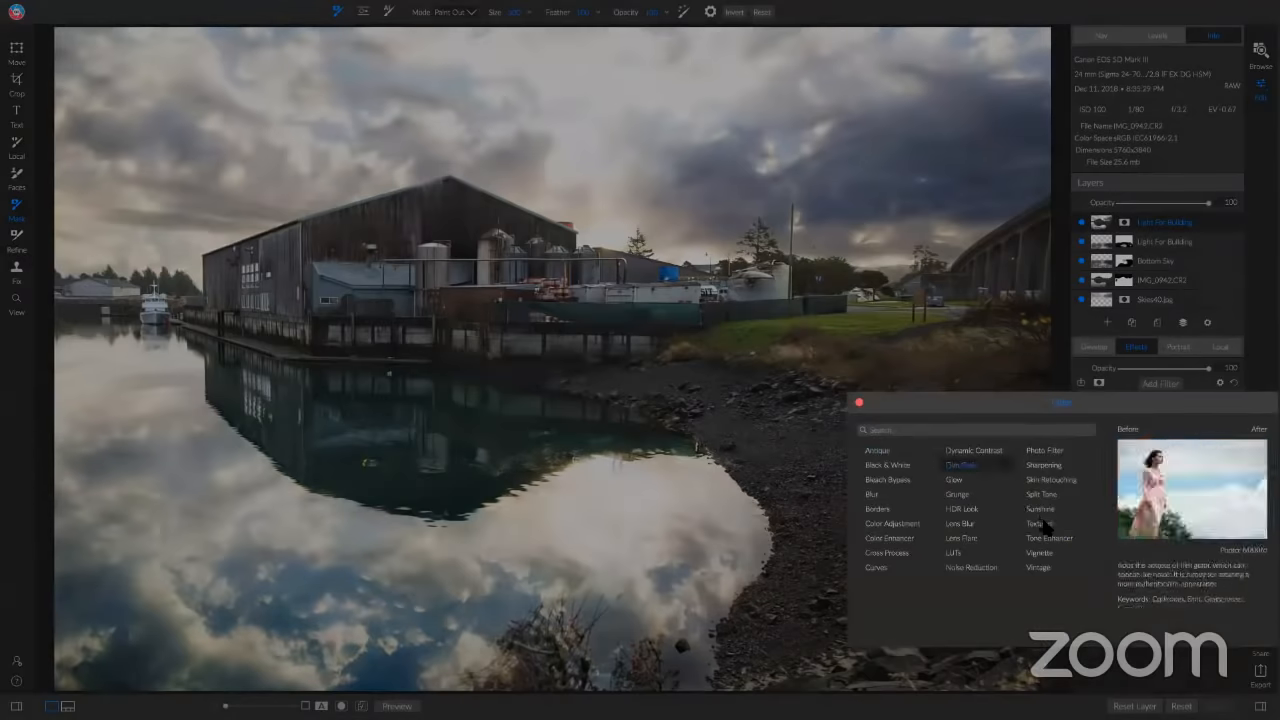
{"action": "left_click", "coordinate": [1046, 511]}
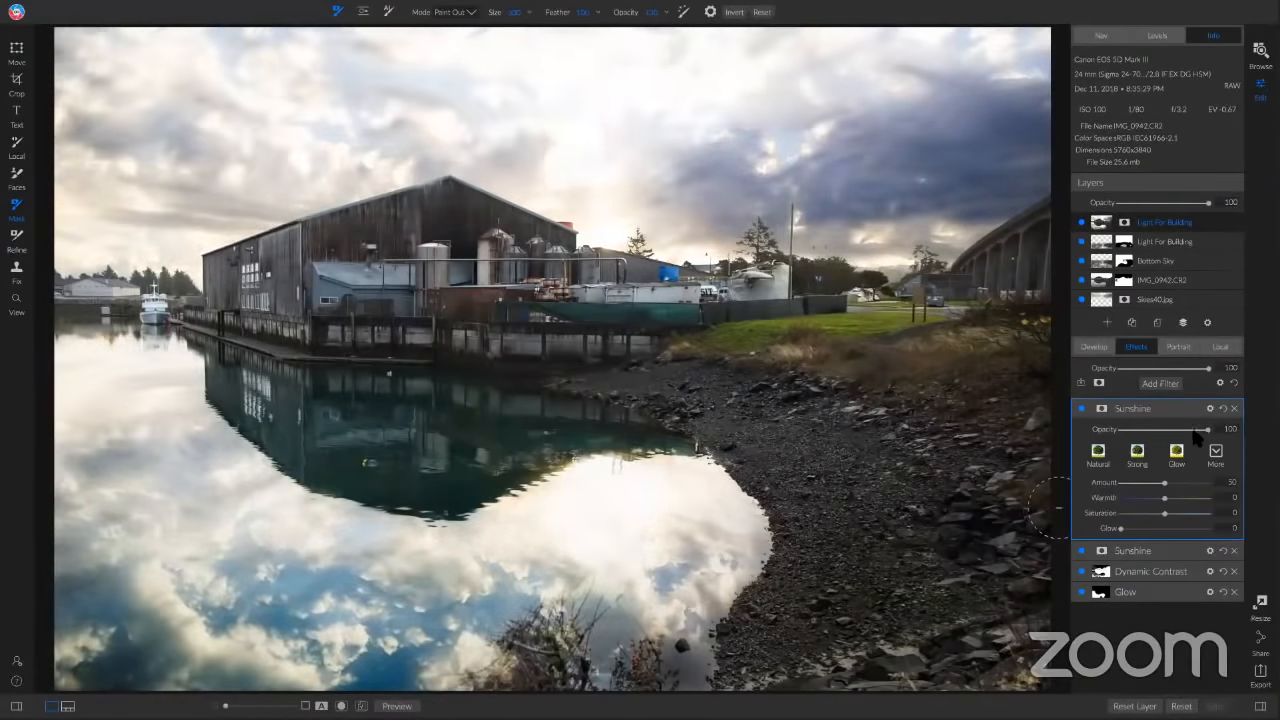
{"action": "left_click_drag", "start_coordinate": [1193, 430], "coordinate": [1134, 430]}
{"action": "left_click_drag", "start_coordinate": [1157, 433], "coordinate": [1149, 440]}
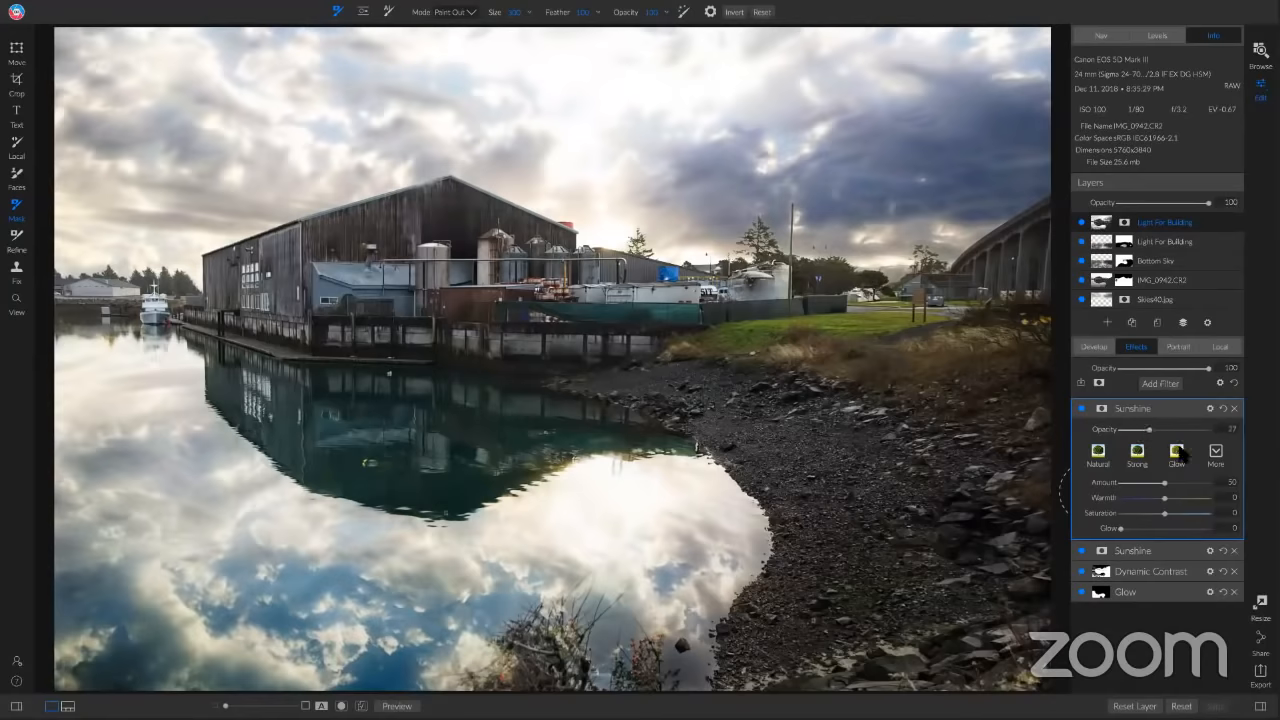
{"action": "left_click", "coordinate": [1146, 456]}
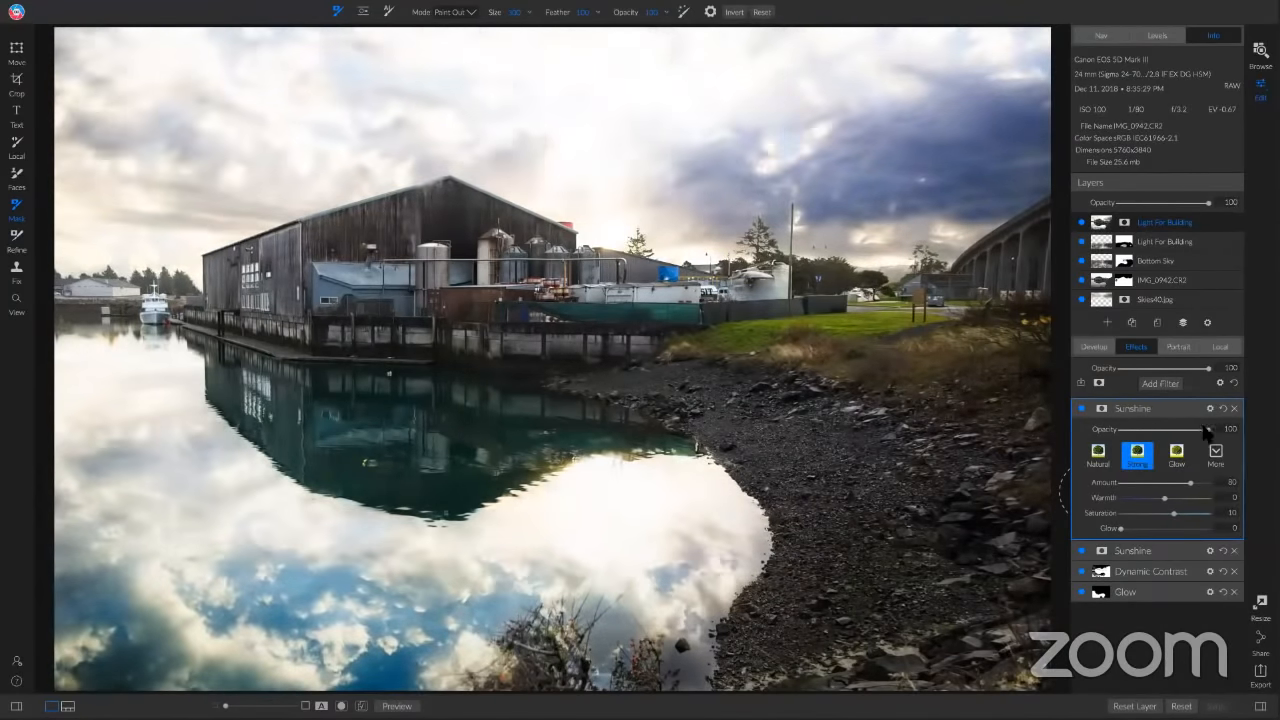
{"action": "left_click_drag", "start_coordinate": [1206, 431], "coordinate": [1141, 436]}
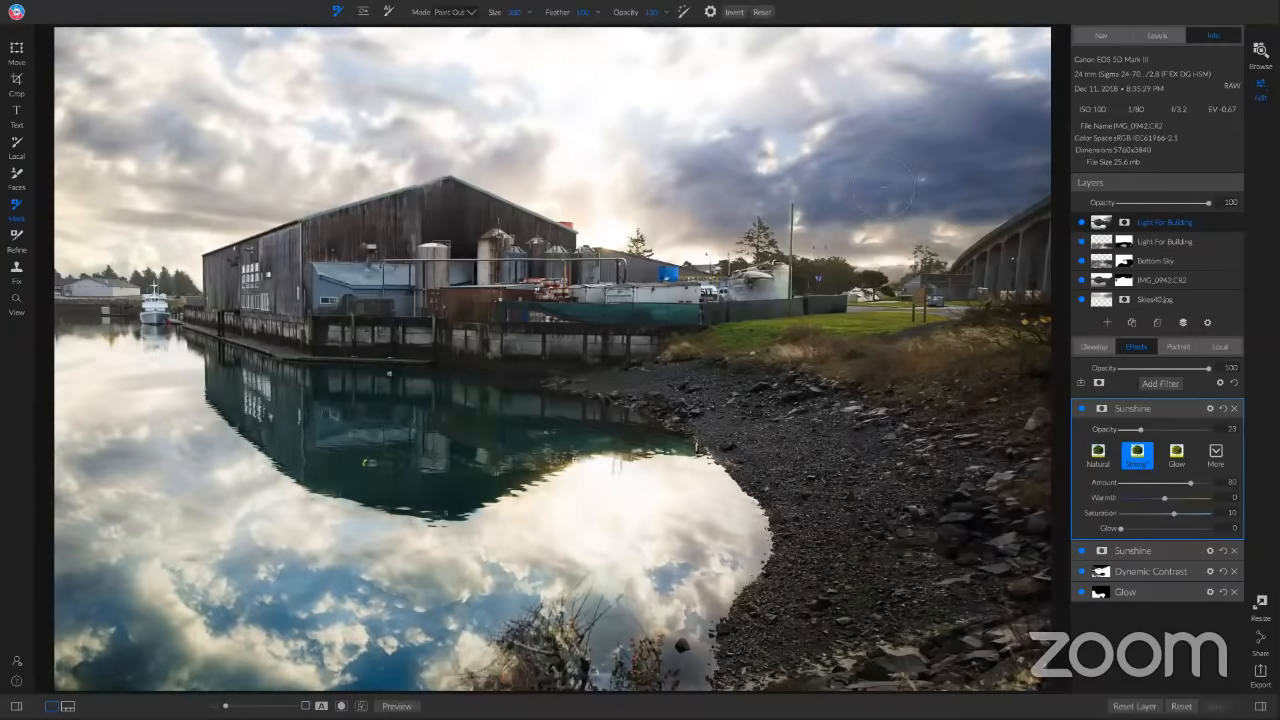
Add a Noise Reduction filter with Luminance 51, invert its mask and paint it into the dark clouds above the bridge
{"action": "left_click", "coordinate": [1160, 385]}
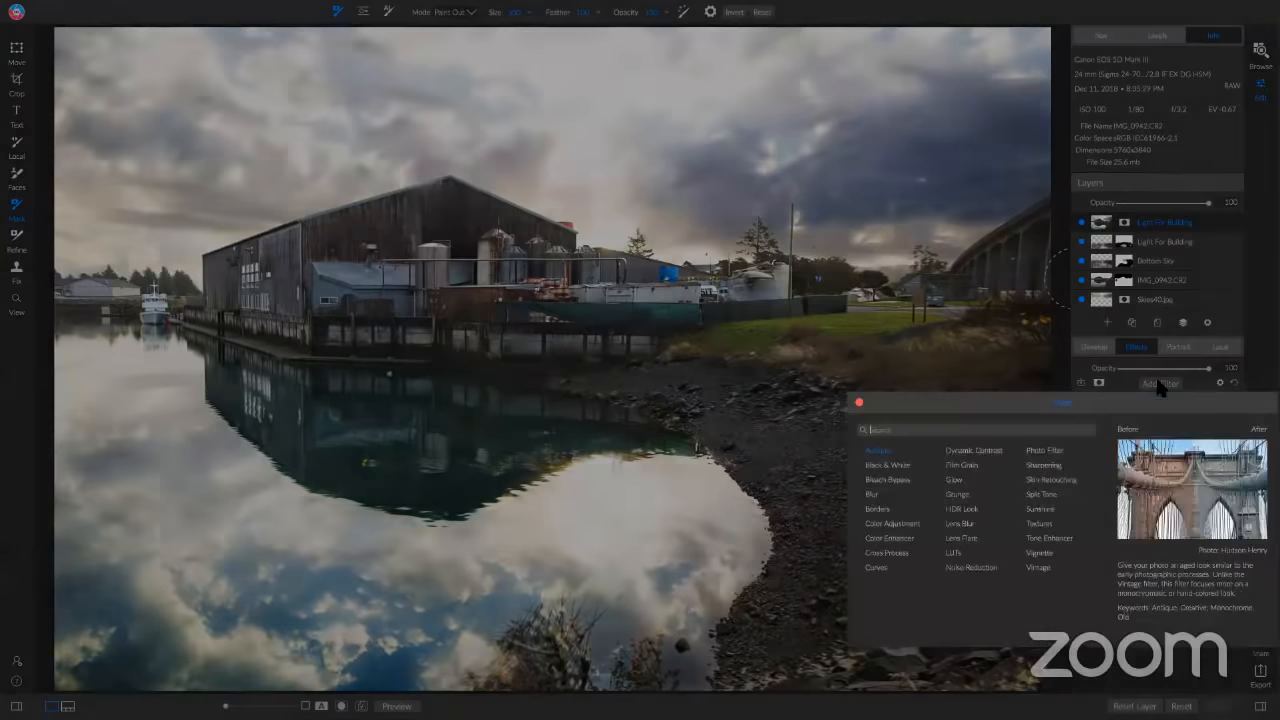
{"action": "left_click", "coordinate": [961, 566]}
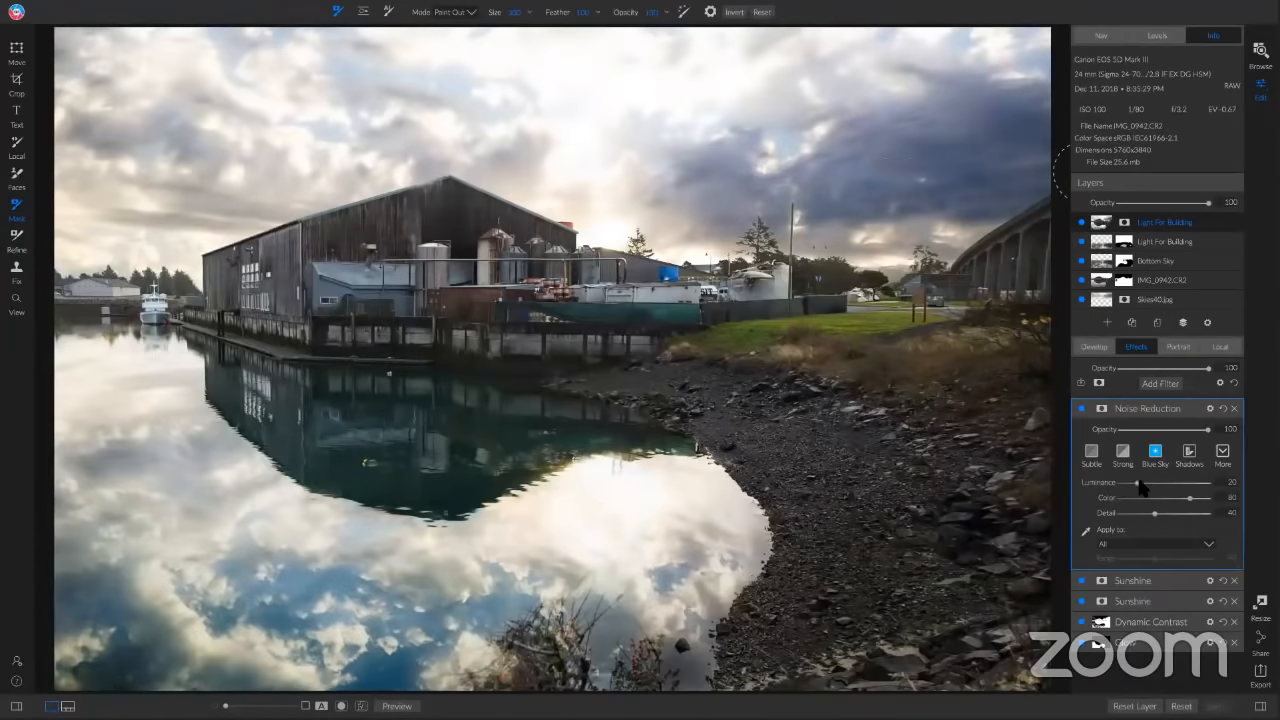
{"action": "left_click_drag", "start_coordinate": [1143, 488], "coordinate": [1165, 484]}
{"action": "key", "text": "x"}
{"action": "left_click", "coordinate": [1100, 410]}
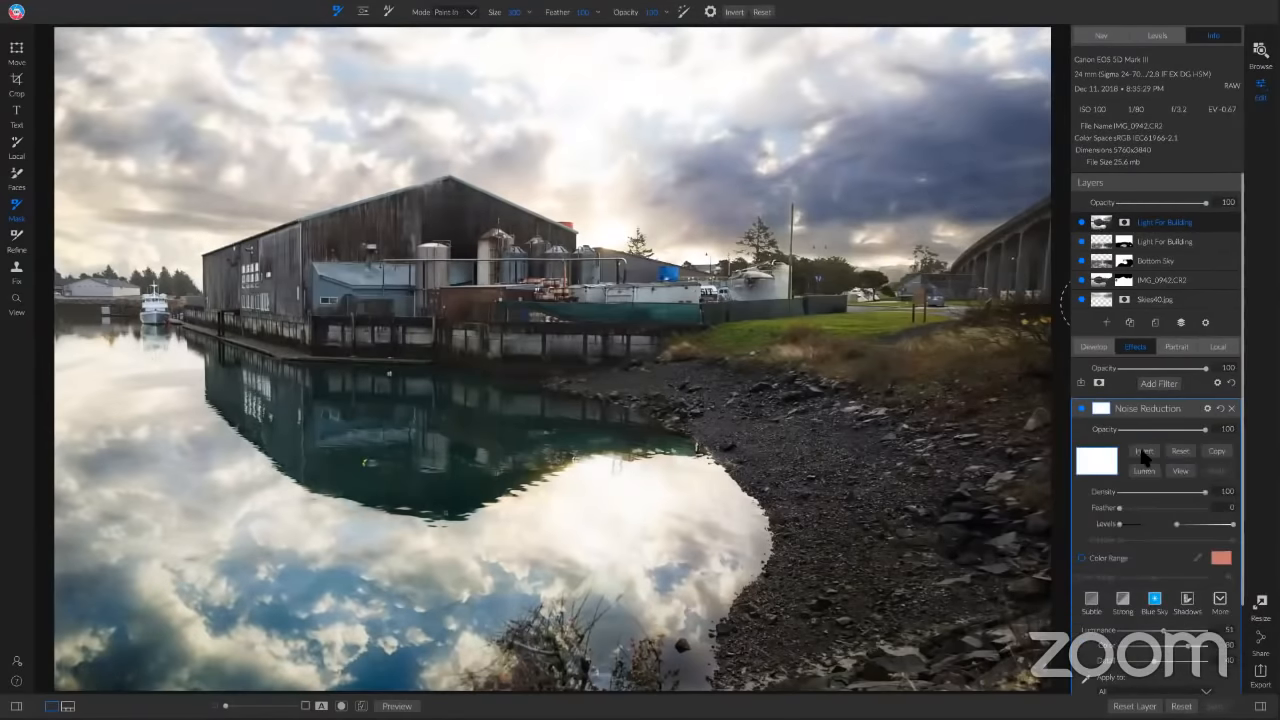
{"action": "left_click", "coordinate": [1144, 451]}
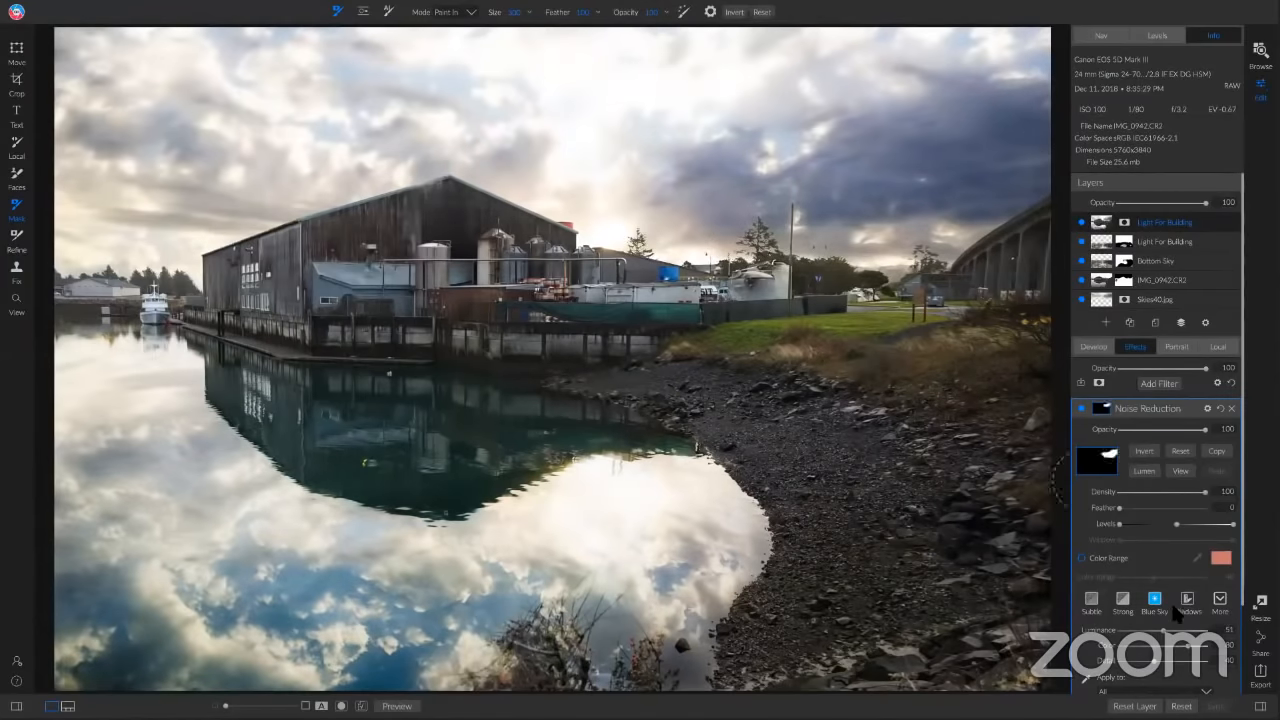
Set the Noise Reduction filter's Luminance to 76 and Detail to 35, and compare the photo with the filter off and on
{"action": "scroll", "coordinate": [1178, 610], "scroll_direction": "down", "scroll_amount": 3}
{"action": "left_click_drag", "start_coordinate": [1165, 526], "coordinate": [1144, 558]}
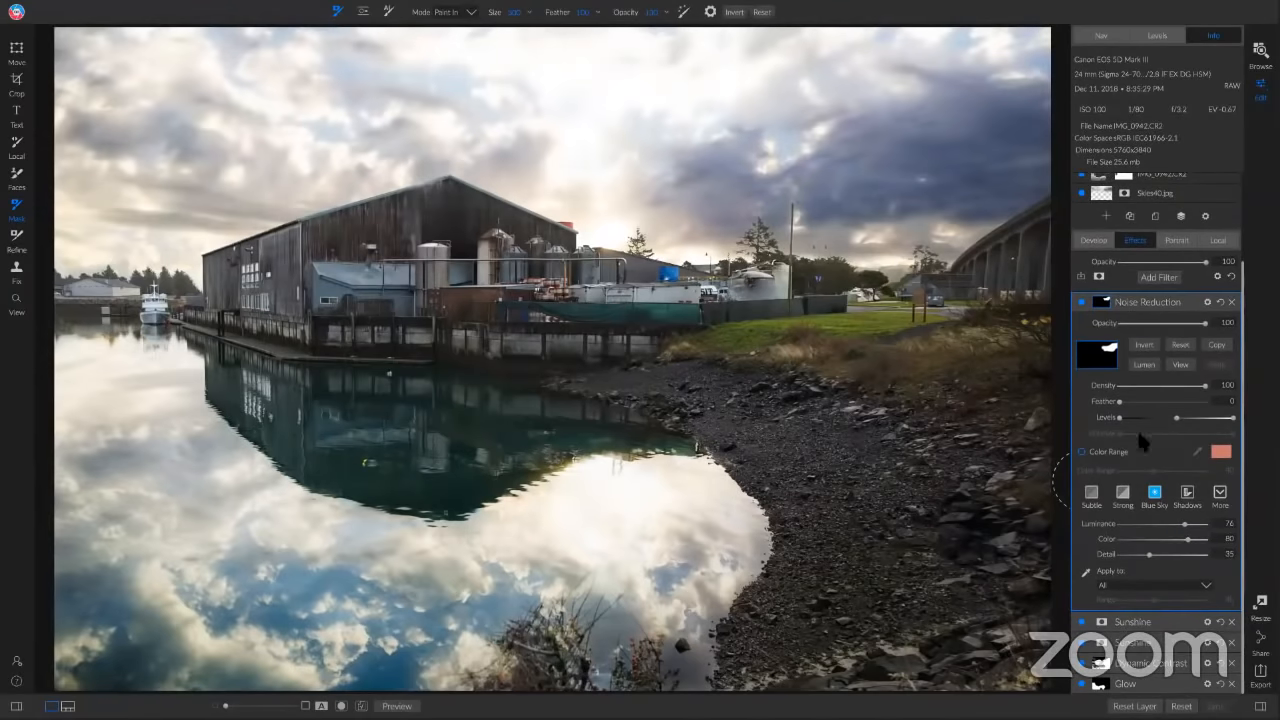
{"action": "left_click", "coordinate": [1080, 299]}
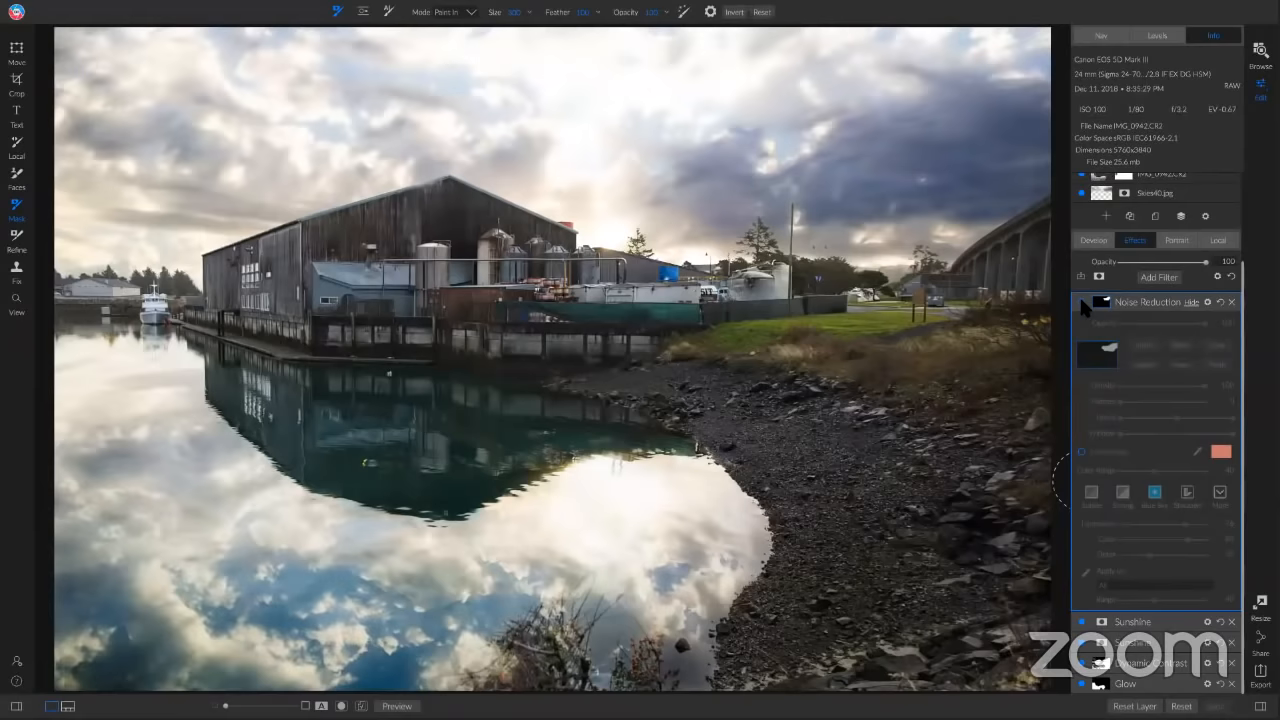
{"action": "left_click", "coordinate": [1080, 299]}
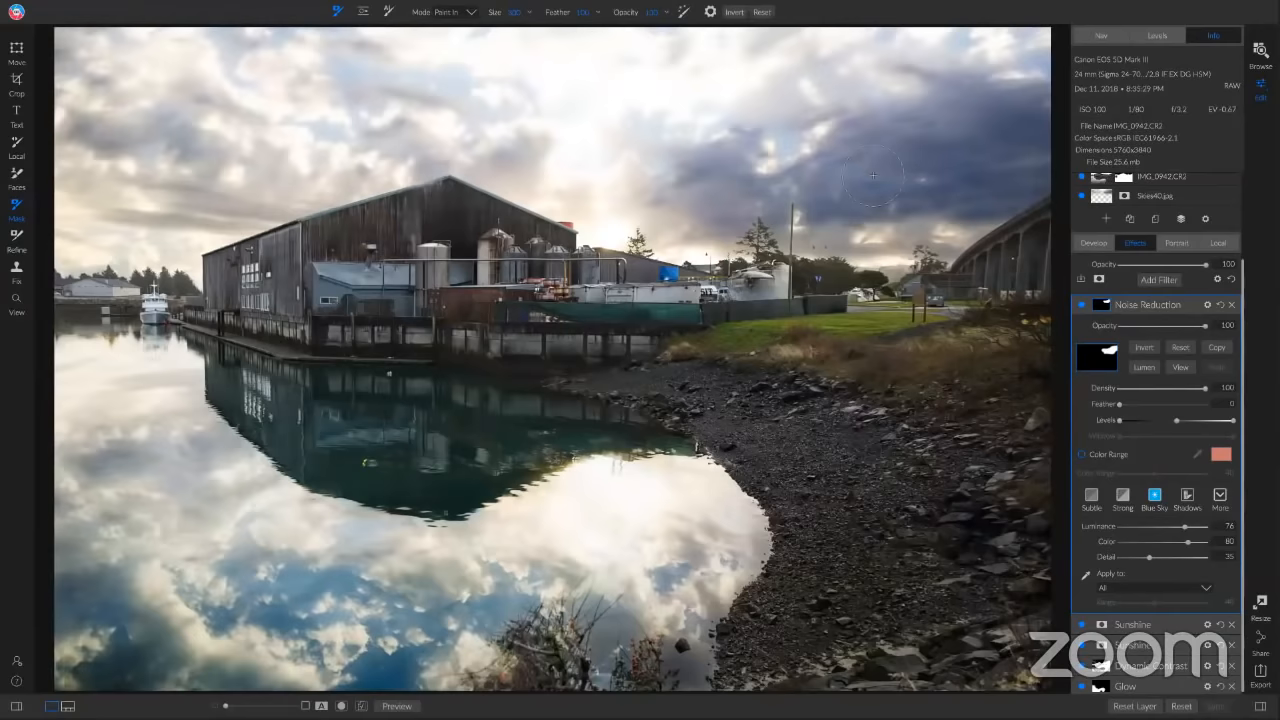
Add a Vignette filter, apply the Big Softy style and set its opacity to 38
{"action": "left_click", "coordinate": [1160, 279]}
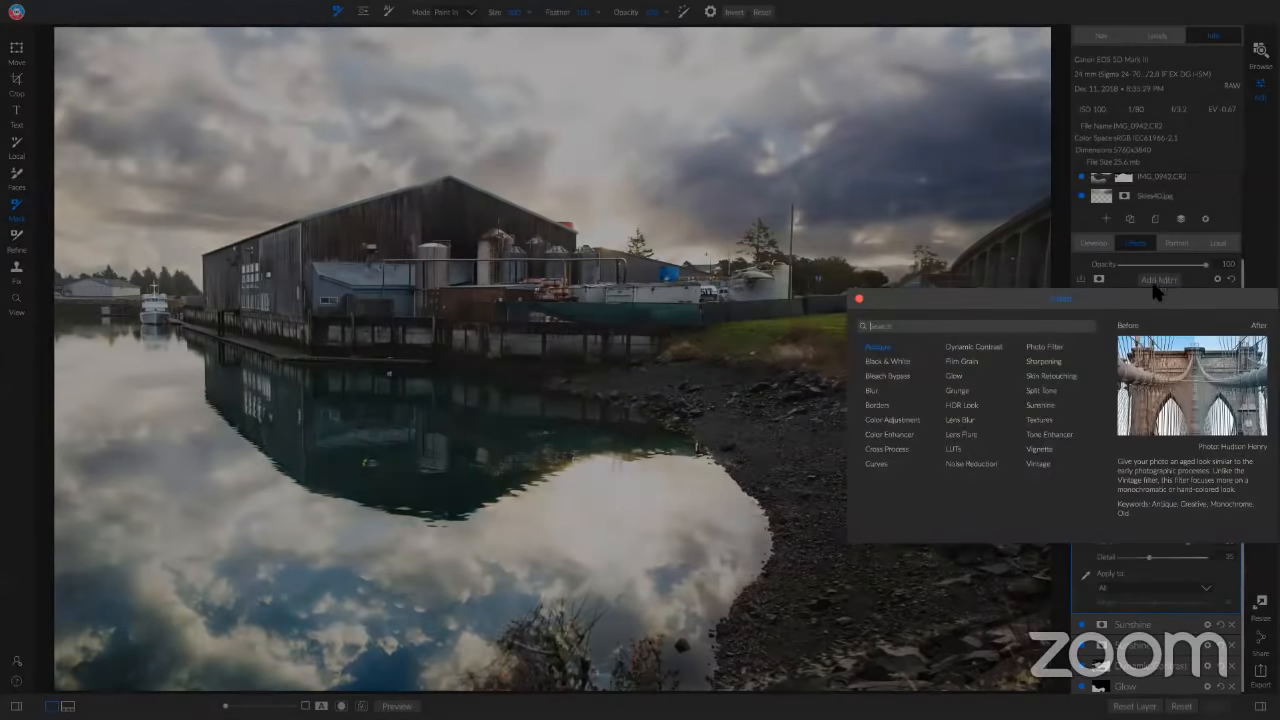
{"action": "left_click", "coordinate": [1040, 450]}
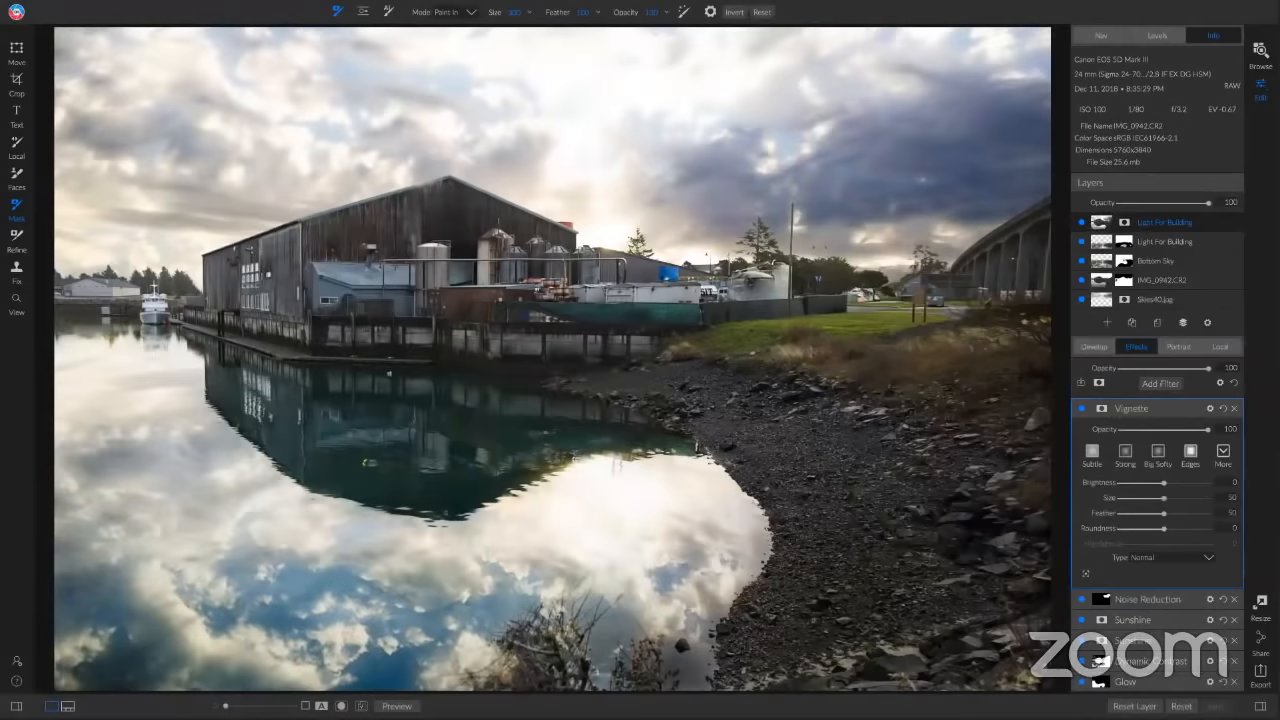
{"action": "left_click", "coordinate": [1155, 458]}
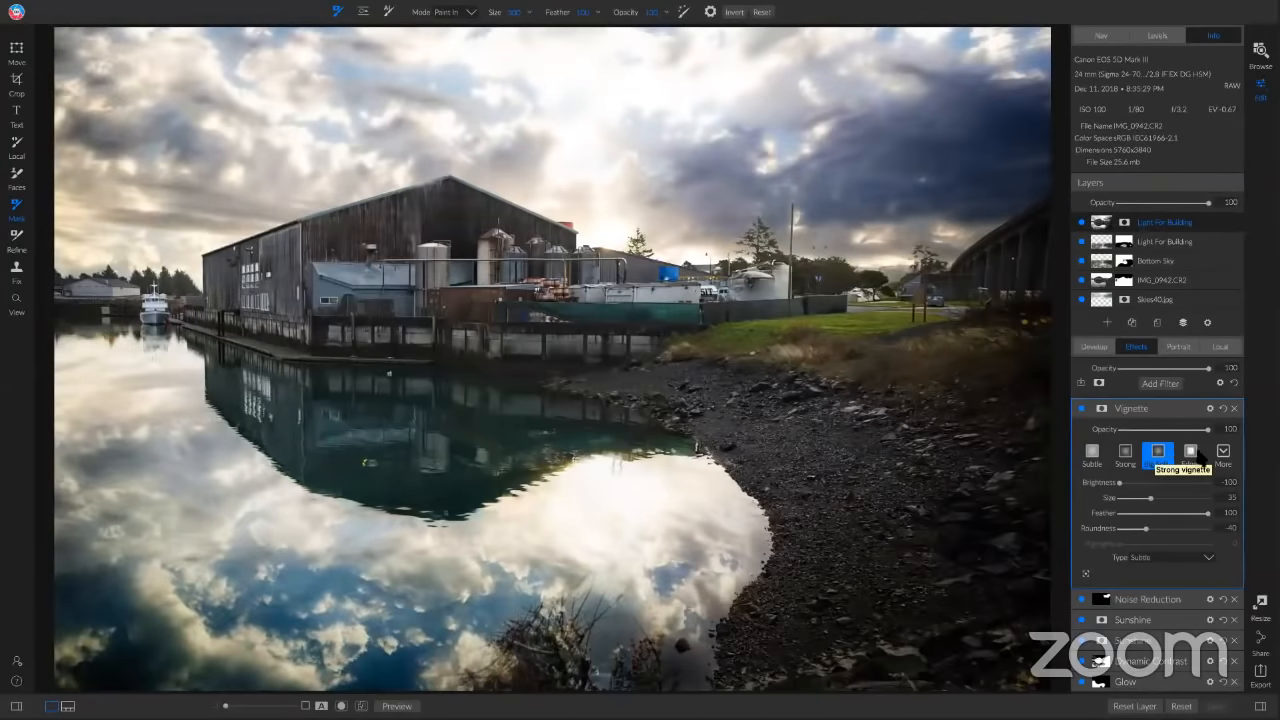
{"action": "left_click", "coordinate": [1166, 430]}
{"action": "left_click", "coordinate": [1167, 430]}
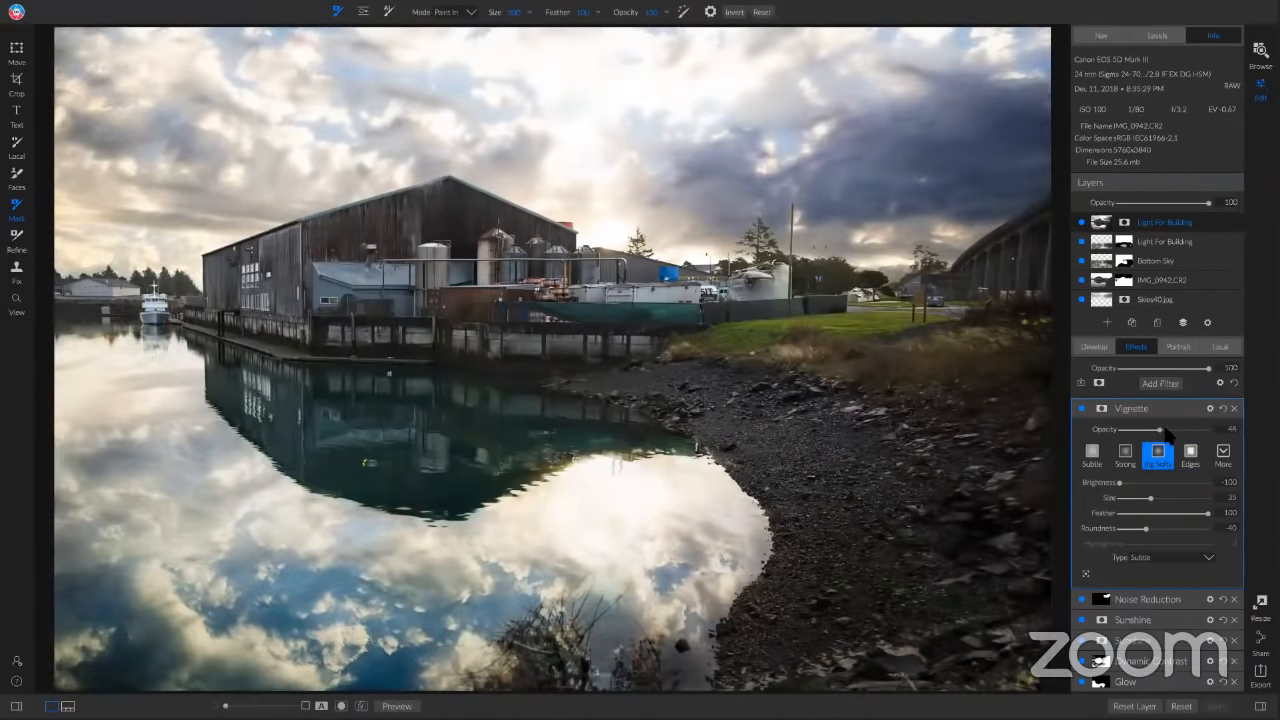
{"action": "left_click", "coordinate": [1152, 430]}
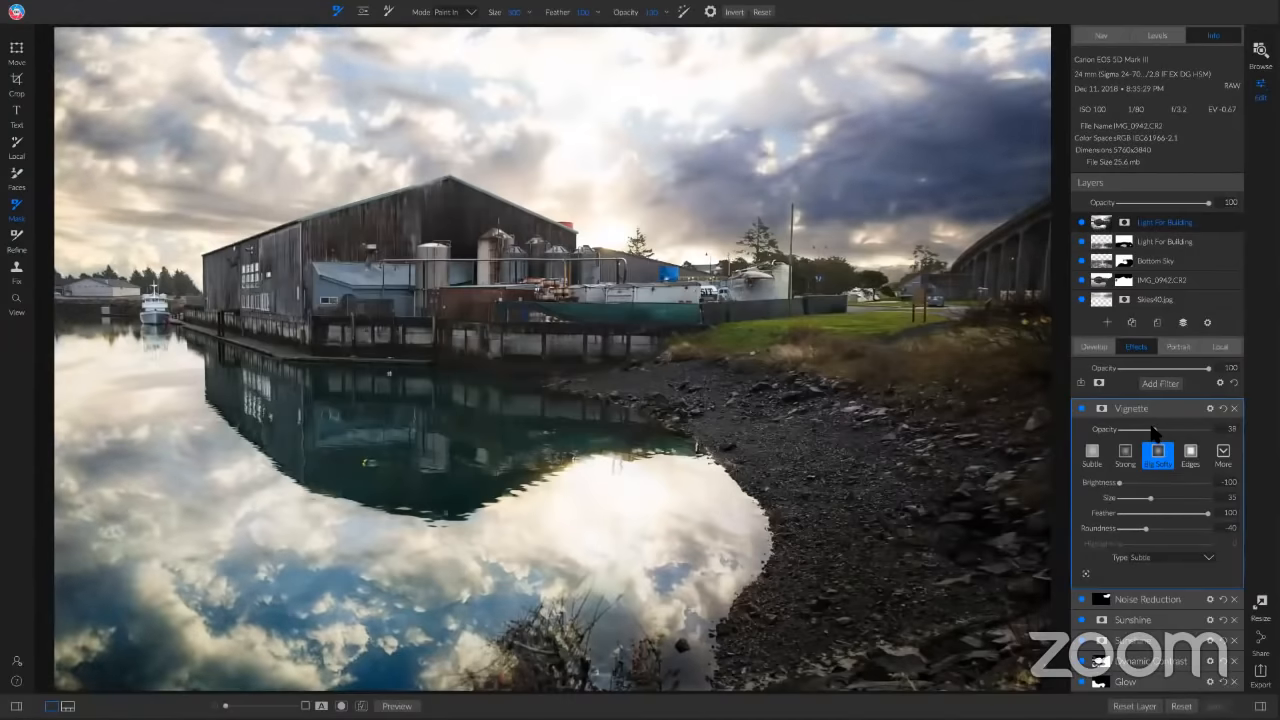
Reset the mask of the IMG_0942.CR2 layer and hide the lower Light For Building layer and the Bottom Sky layer
{"action": "right_click", "coordinate": [1118, 280]}
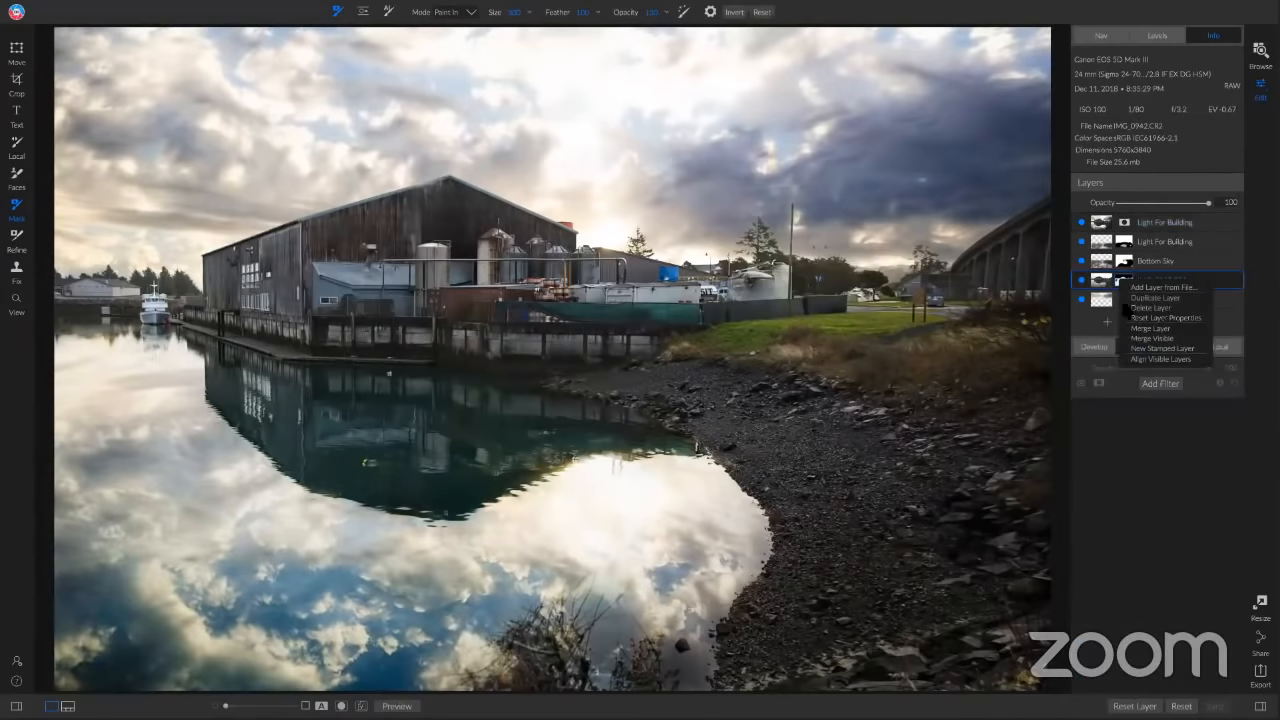
{"action": "left_click", "coordinate": [1147, 317]}
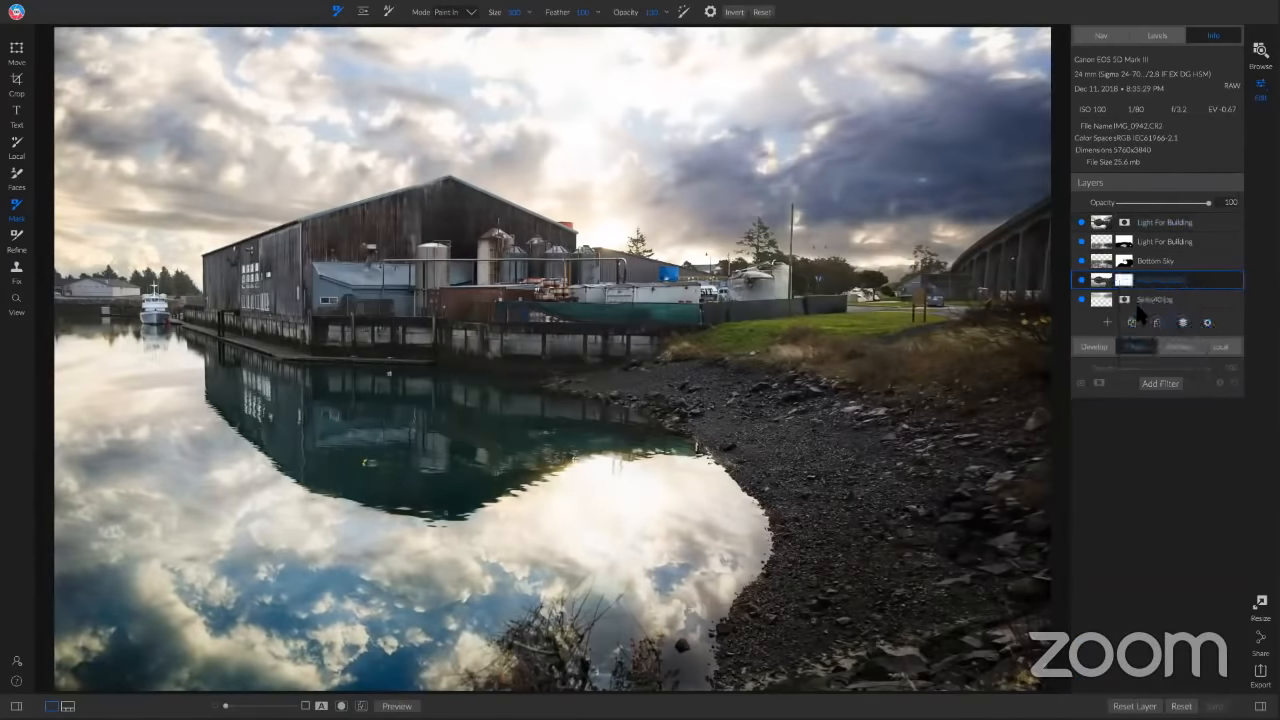
{"action": "left_click", "coordinate": [1081, 241]}
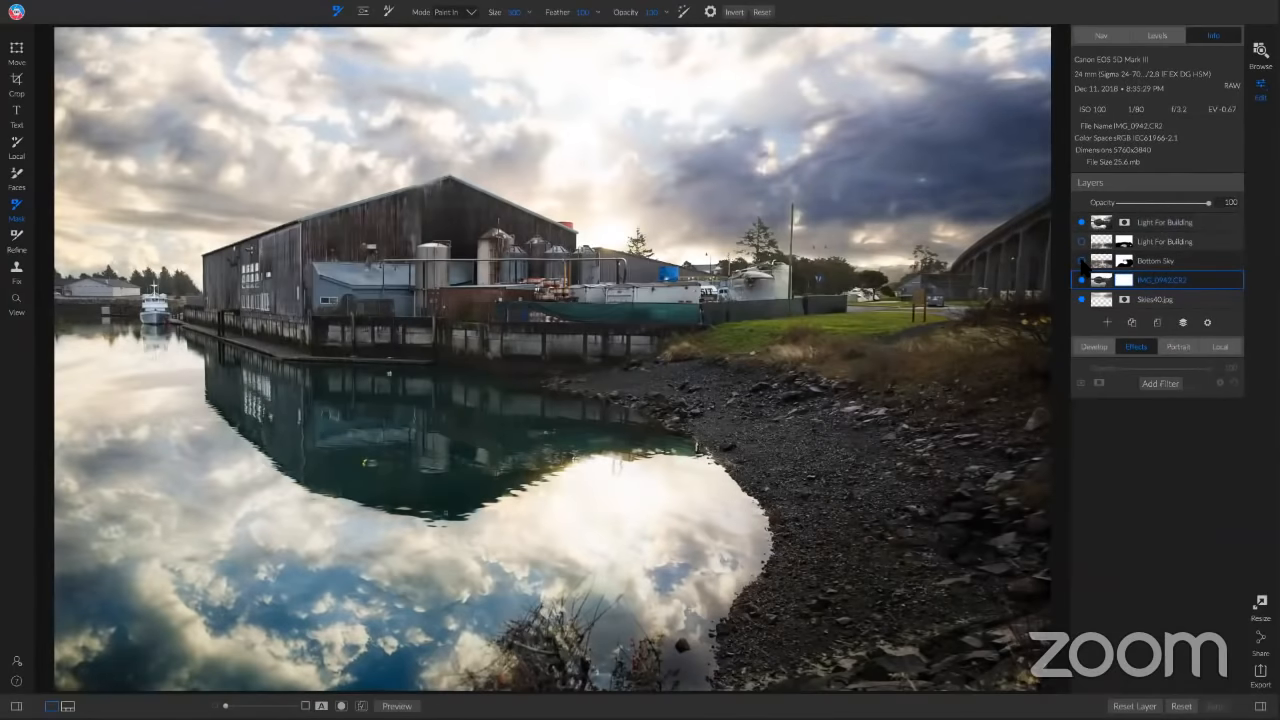
{"action": "left_click", "coordinate": [1081, 261]}
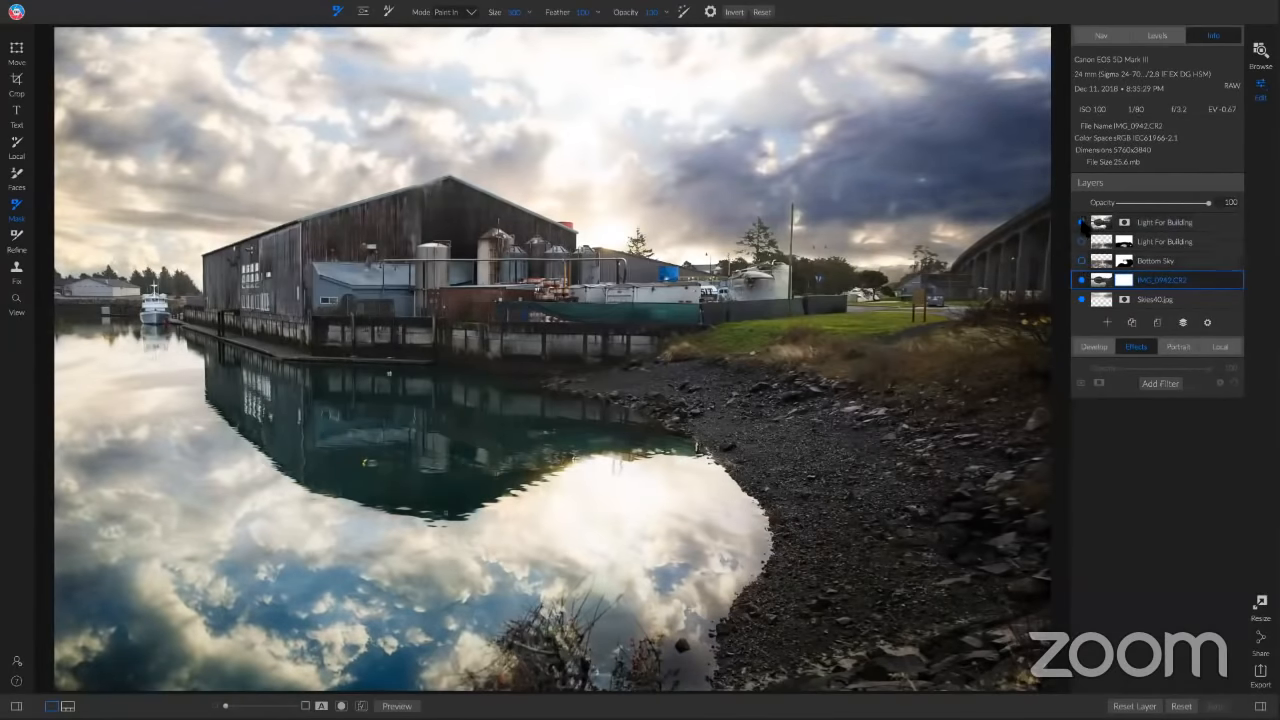
Compare the original with the finished stamped layer, leave that layer hidden and return to Browse, saving the layered photo
{"action": "left_click", "coordinate": [1081, 222]}
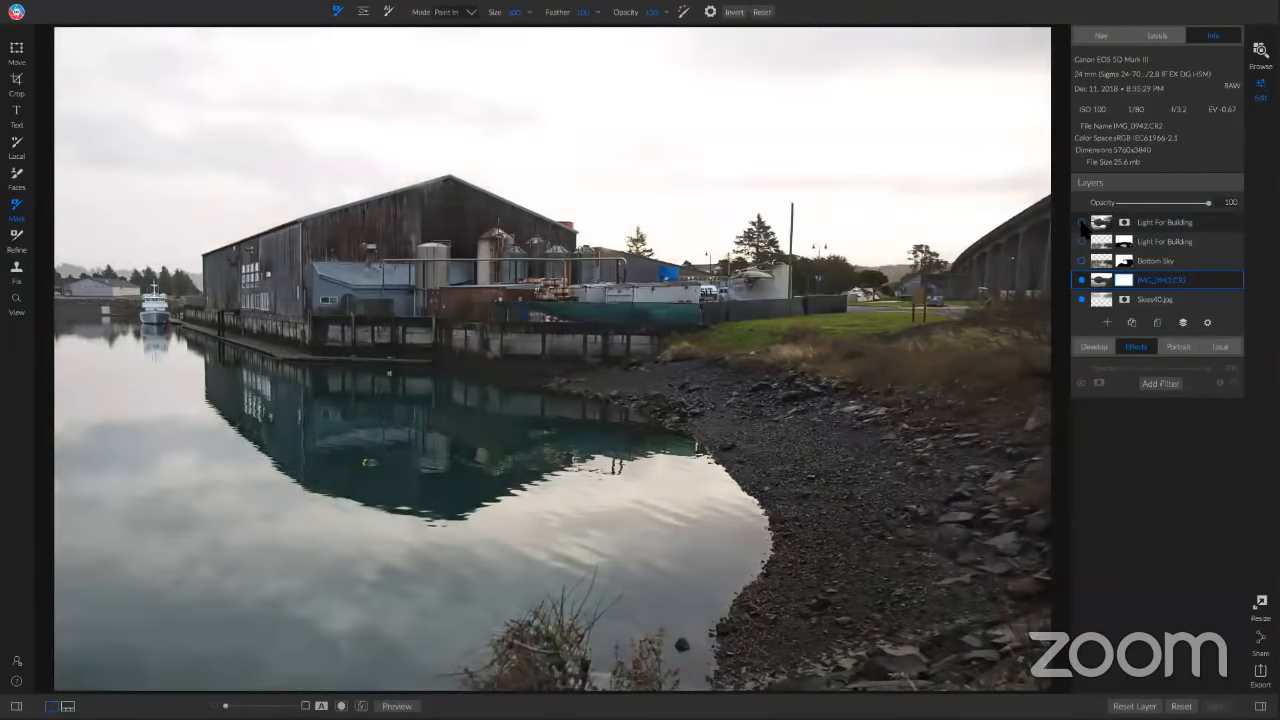
{"action": "left_click", "coordinate": [1081, 222]}
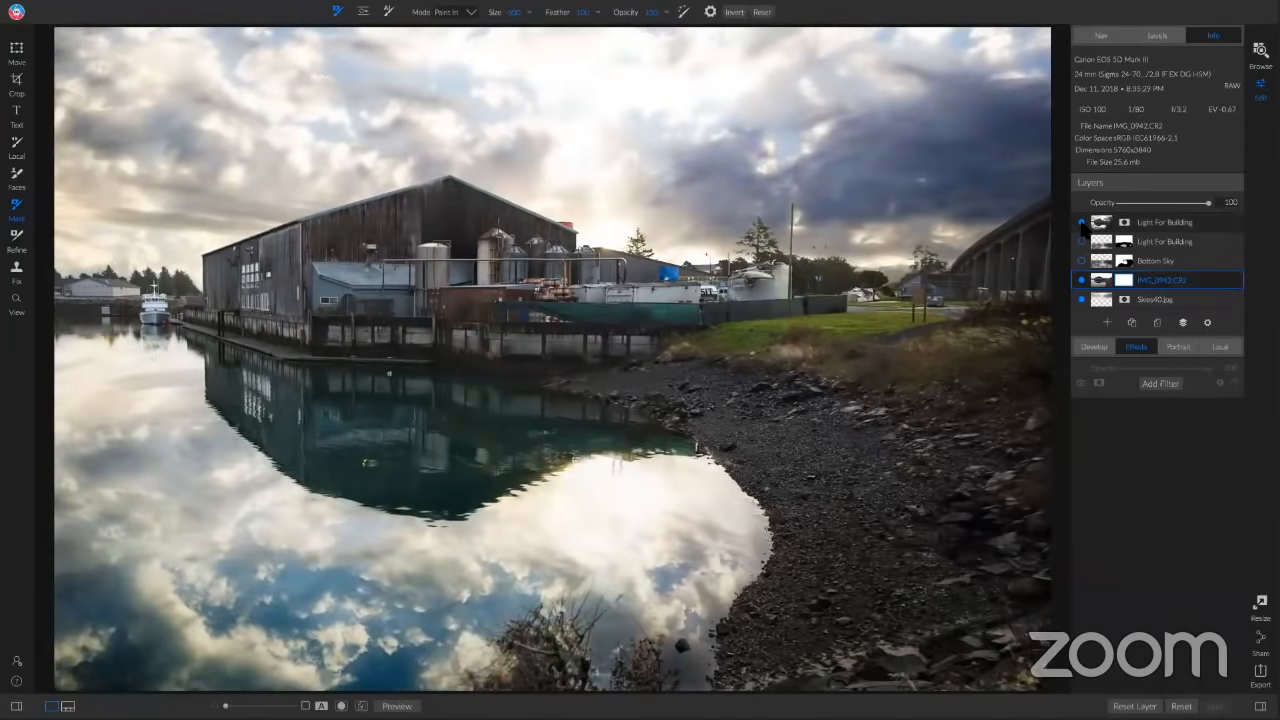
{"action": "left_click", "coordinate": [1081, 222]}
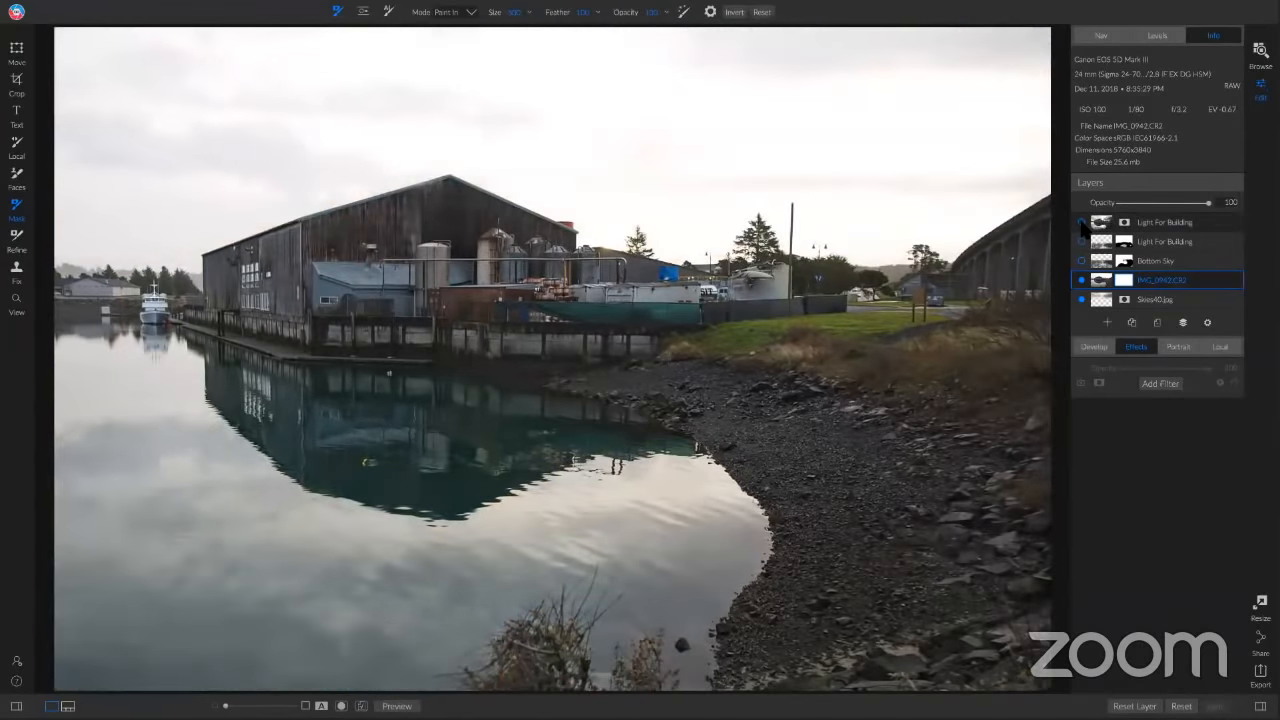
{"action": "left_click", "coordinate": [1081, 222]}
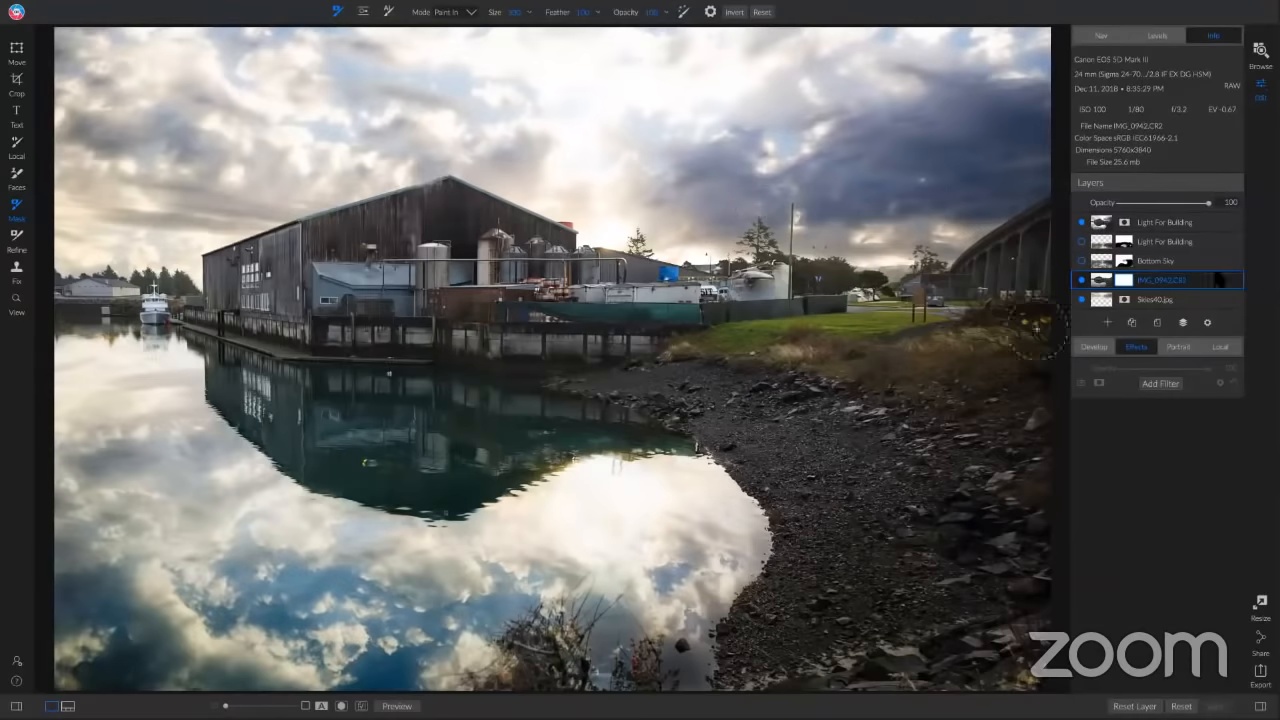
{"action": "left_click", "coordinate": [1081, 222]}
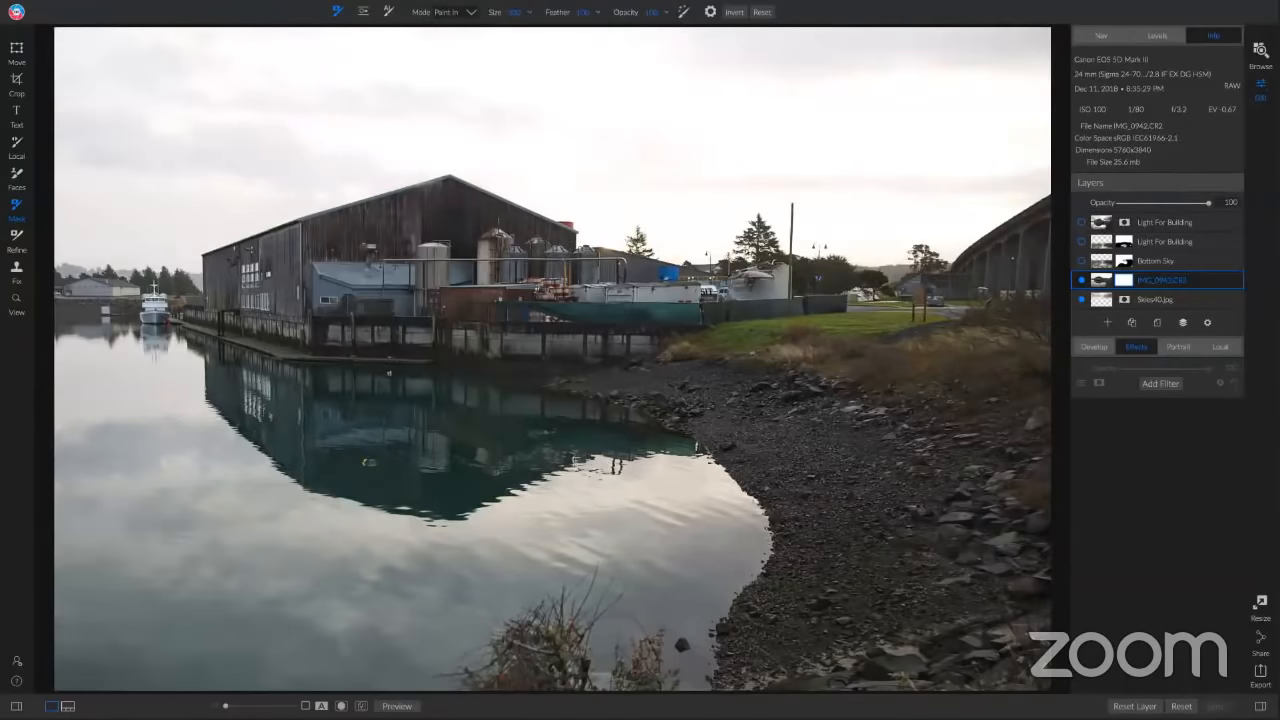
{"action": "left_click", "coordinate": [1258, 55]}
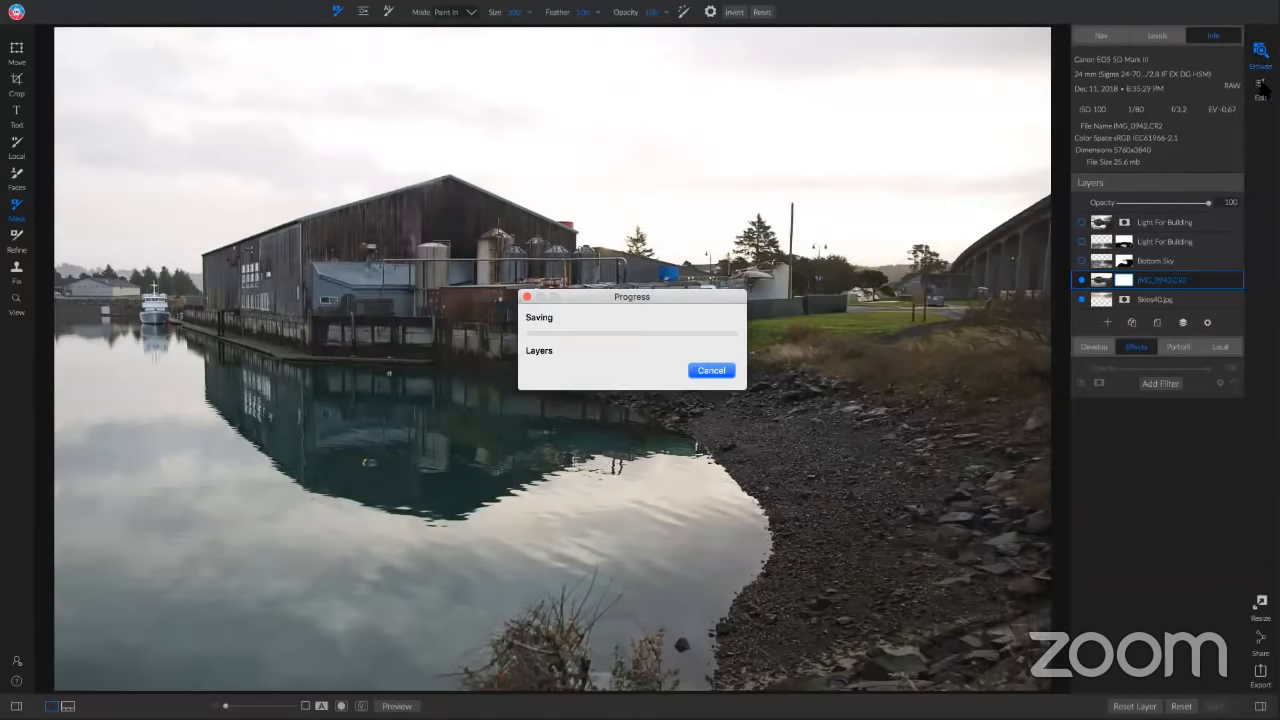
Return to the MASKING album and open the seagull photo IMG_0944.CR2 for editing
{"action": "left_click", "coordinate": [711, 371]}
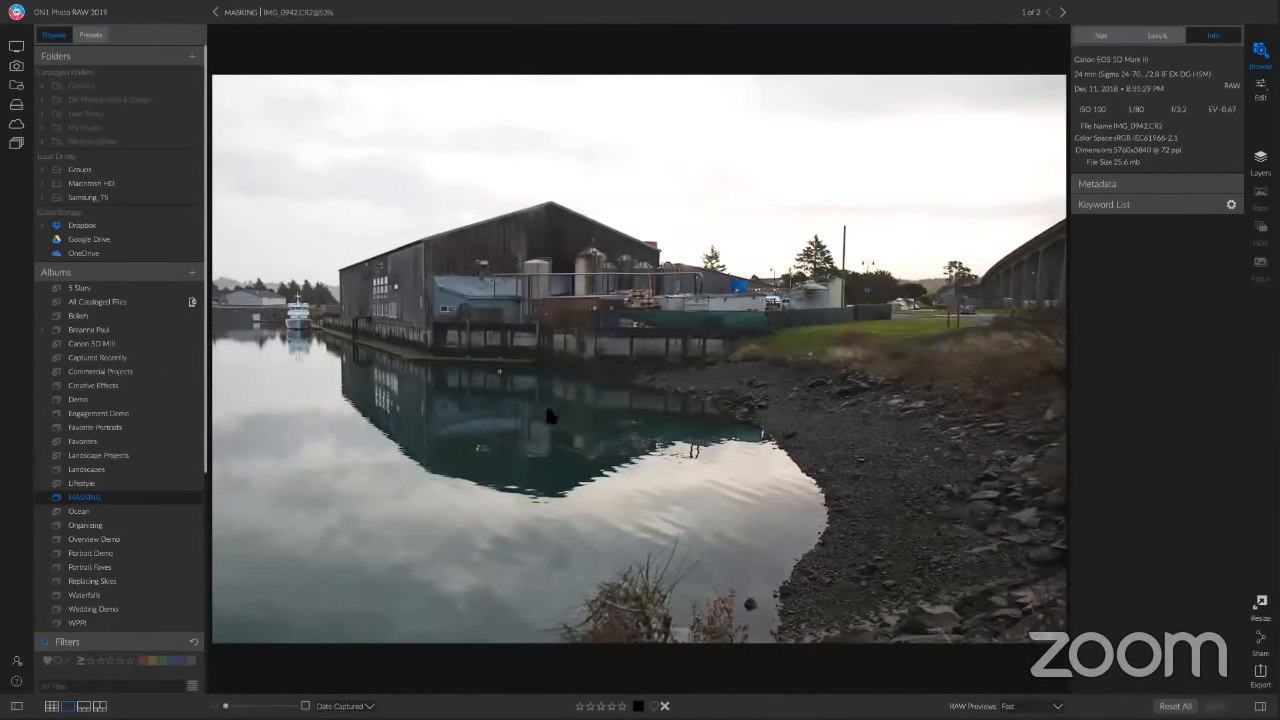
{"action": "left_click", "coordinate": [247, 16]}
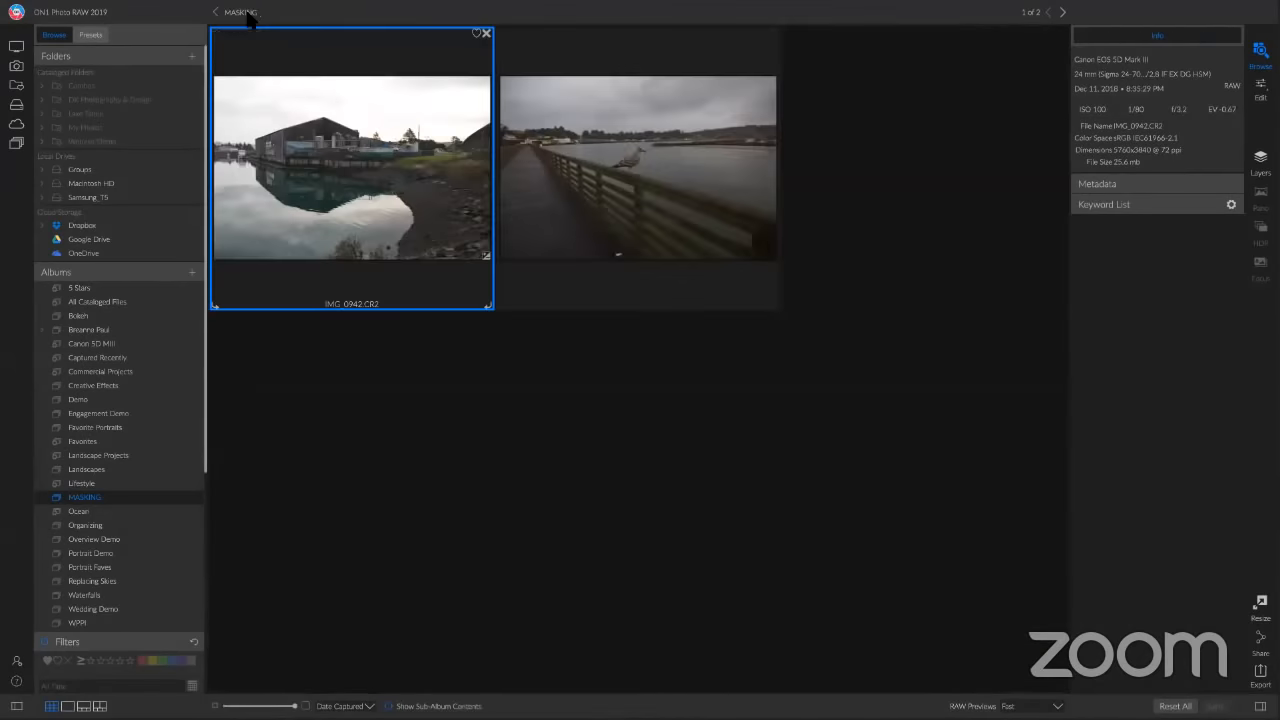
{"action": "left_click", "coordinate": [628, 148]}
{"action": "double_click", "coordinate": [627, 146]}
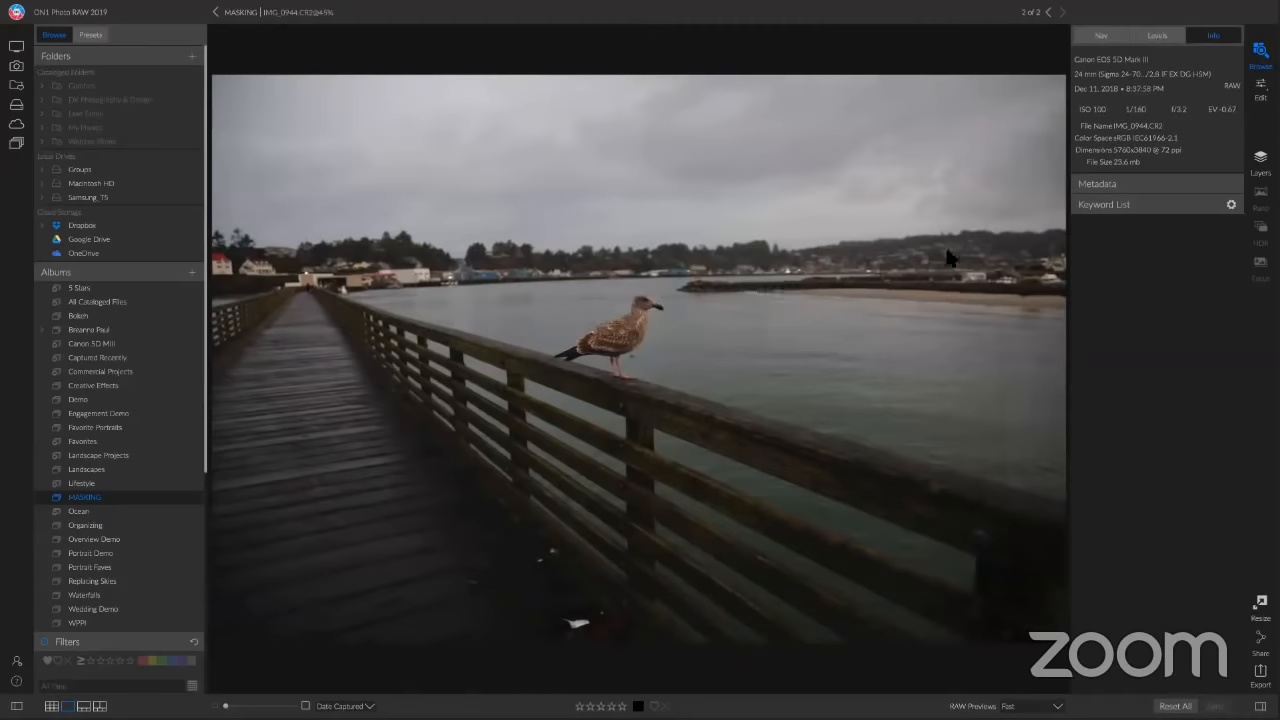
{"action": "left_click", "coordinate": [1262, 90]}
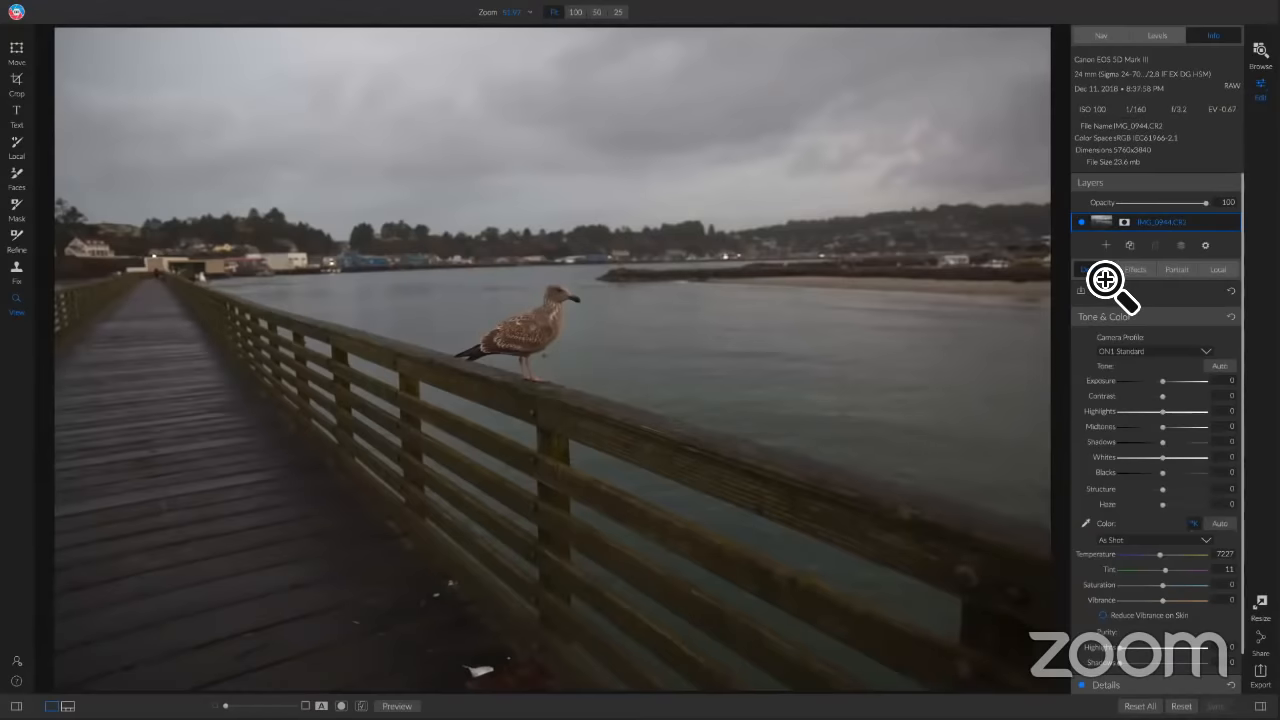
Crop the photo more tightly around the gull, placing the bird near the left third of the frame
{"action": "left_click", "coordinate": [22, 86]}
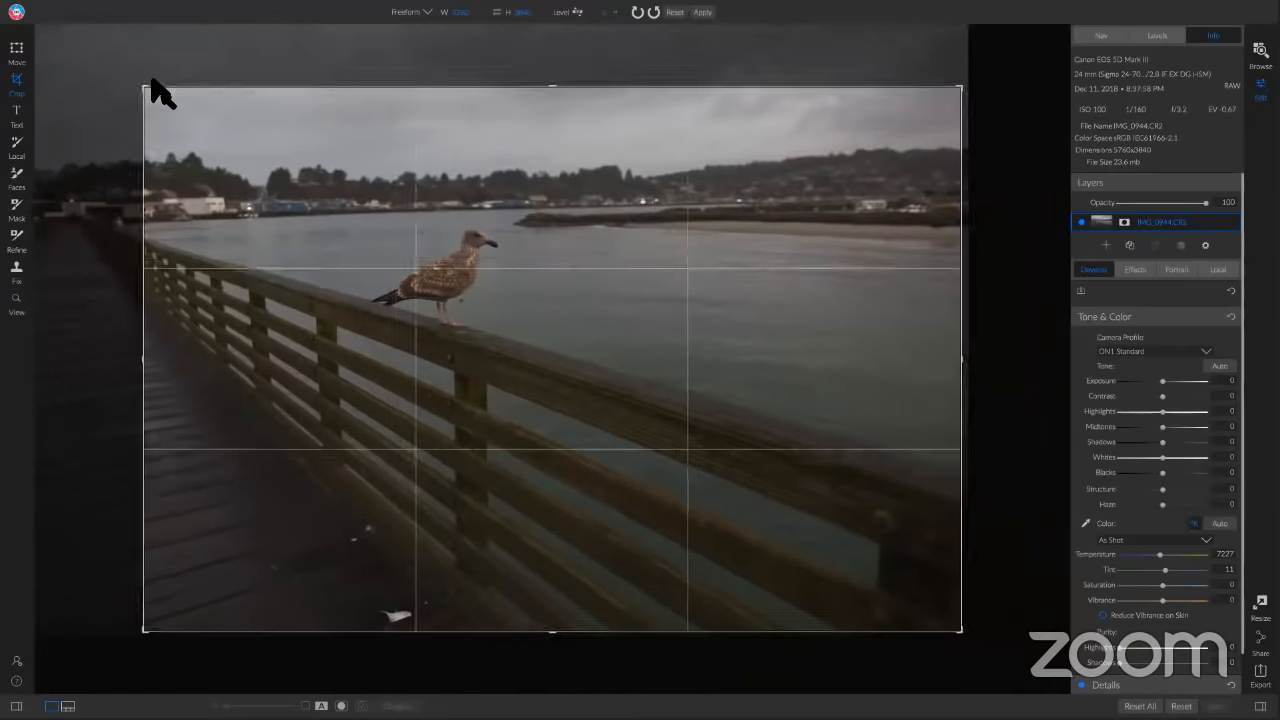
{"action": "left_click_drag", "start_coordinate": [458, 256], "coordinate": [443, 346]}
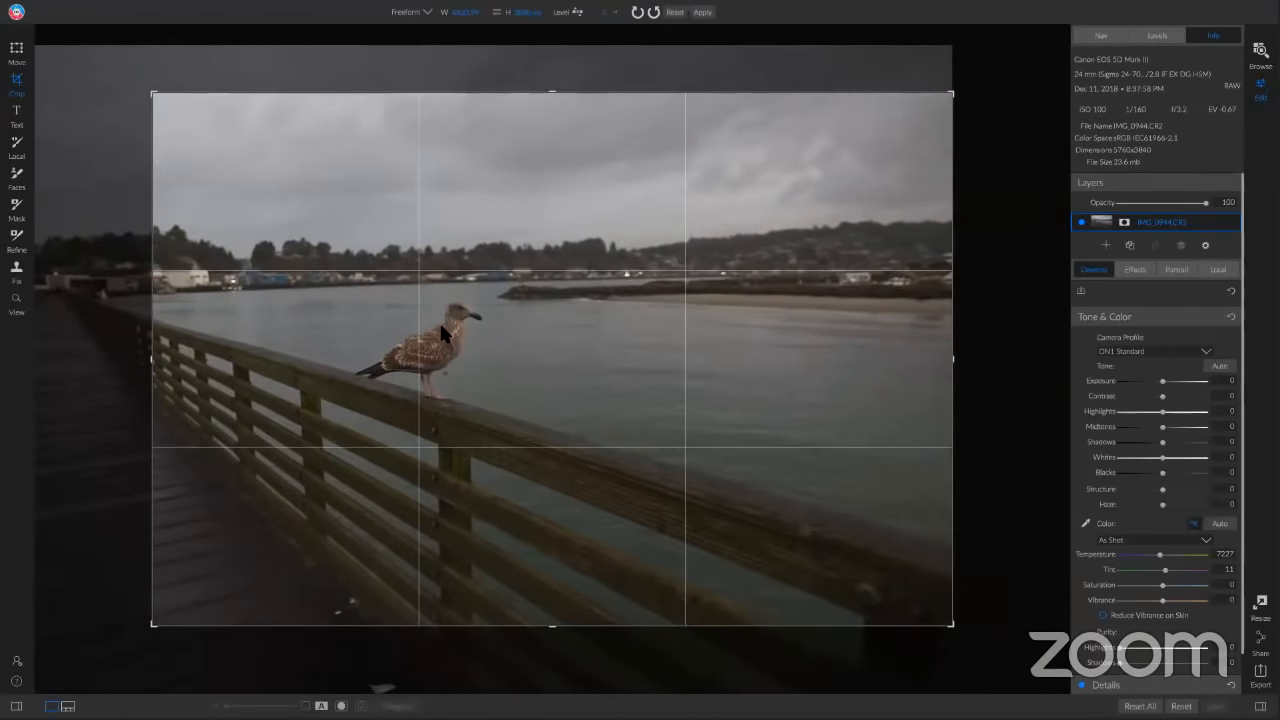
{"action": "key", "text": "z"}
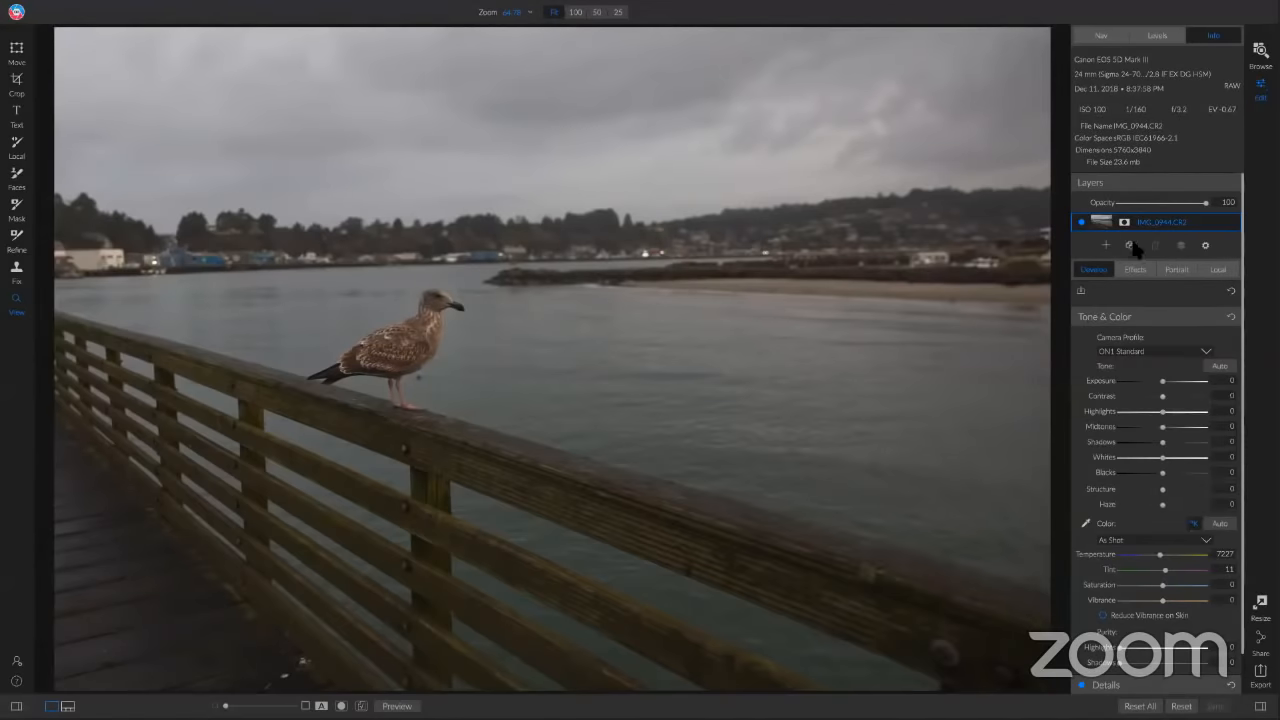
Give the first local adjustment a luminosity mask, view it, and increase its contrast by moving the mask's white and black levels inward
{"action": "left_click", "coordinate": [1220, 270]}
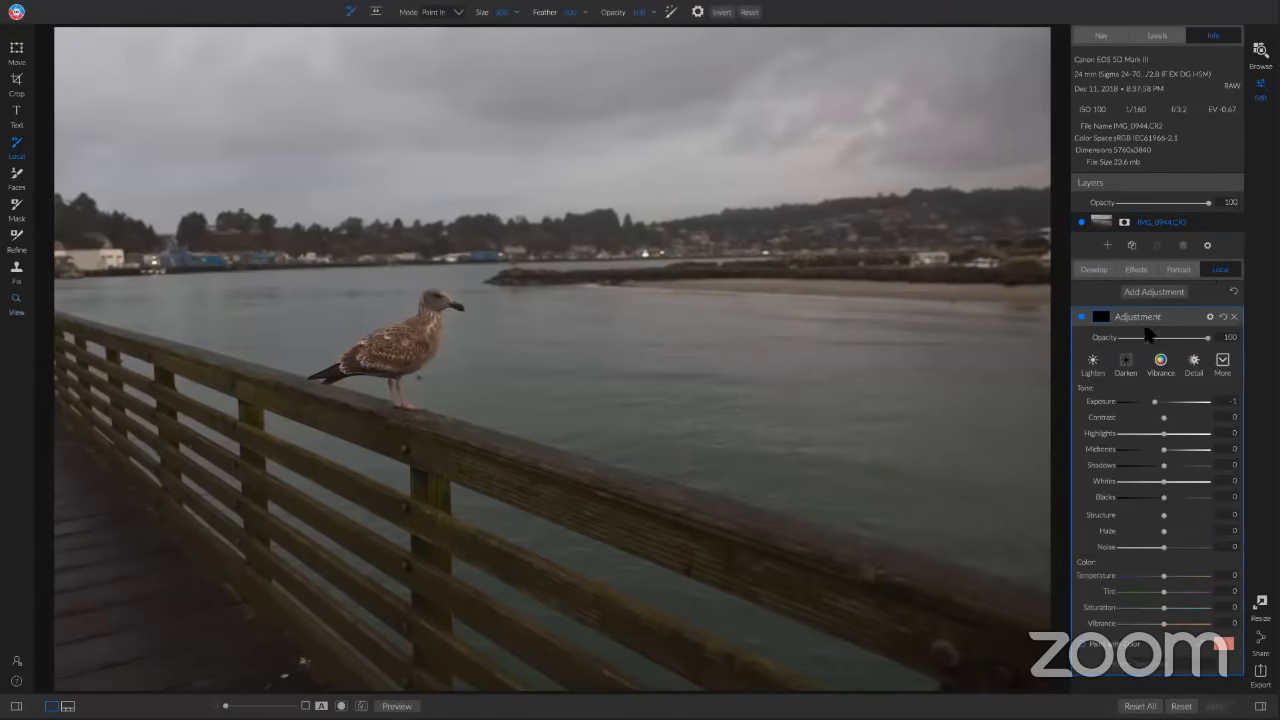
{"action": "left_click", "coordinate": [1101, 318]}
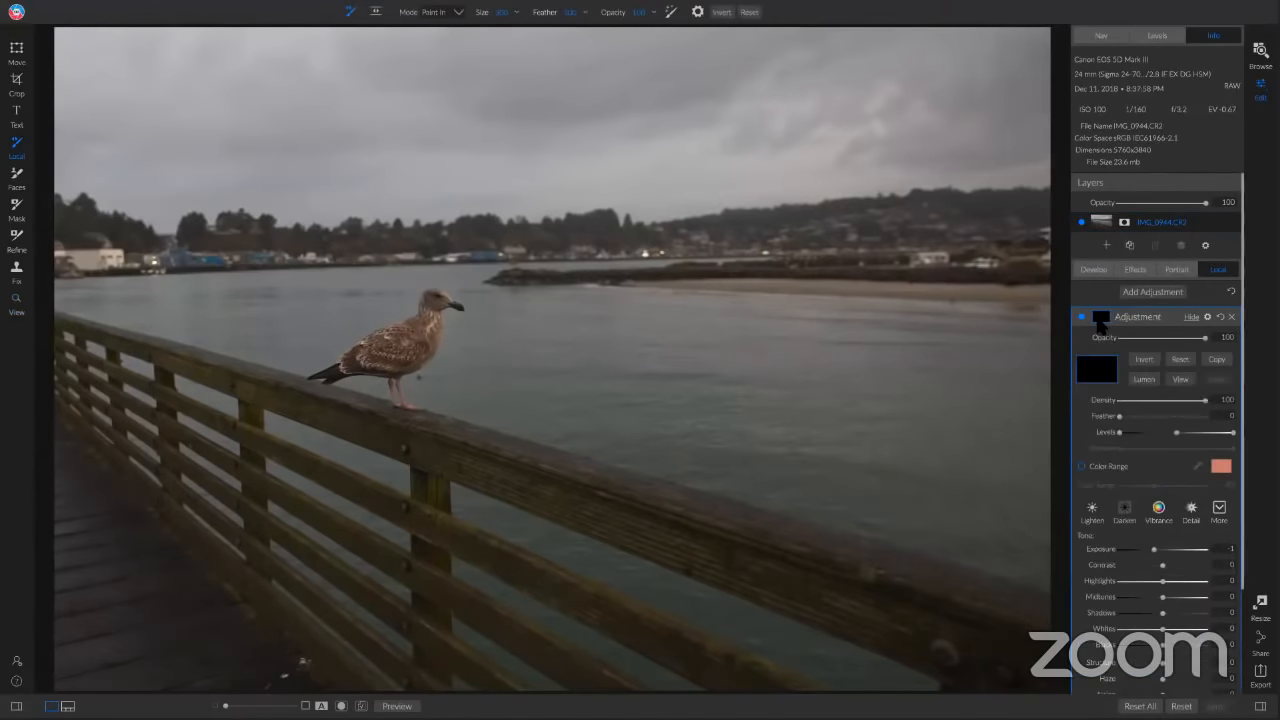
{"action": "left_click", "coordinate": [1145, 381]}
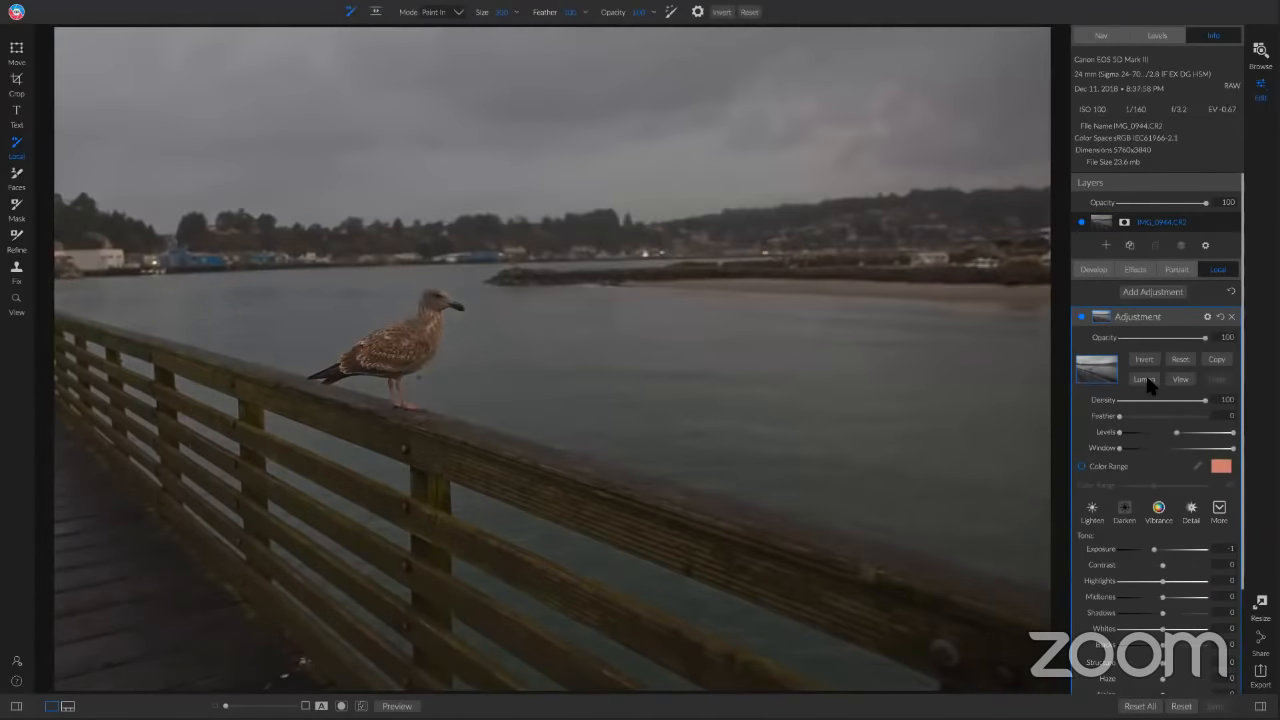
{"action": "left_click", "coordinate": [1177, 380]}
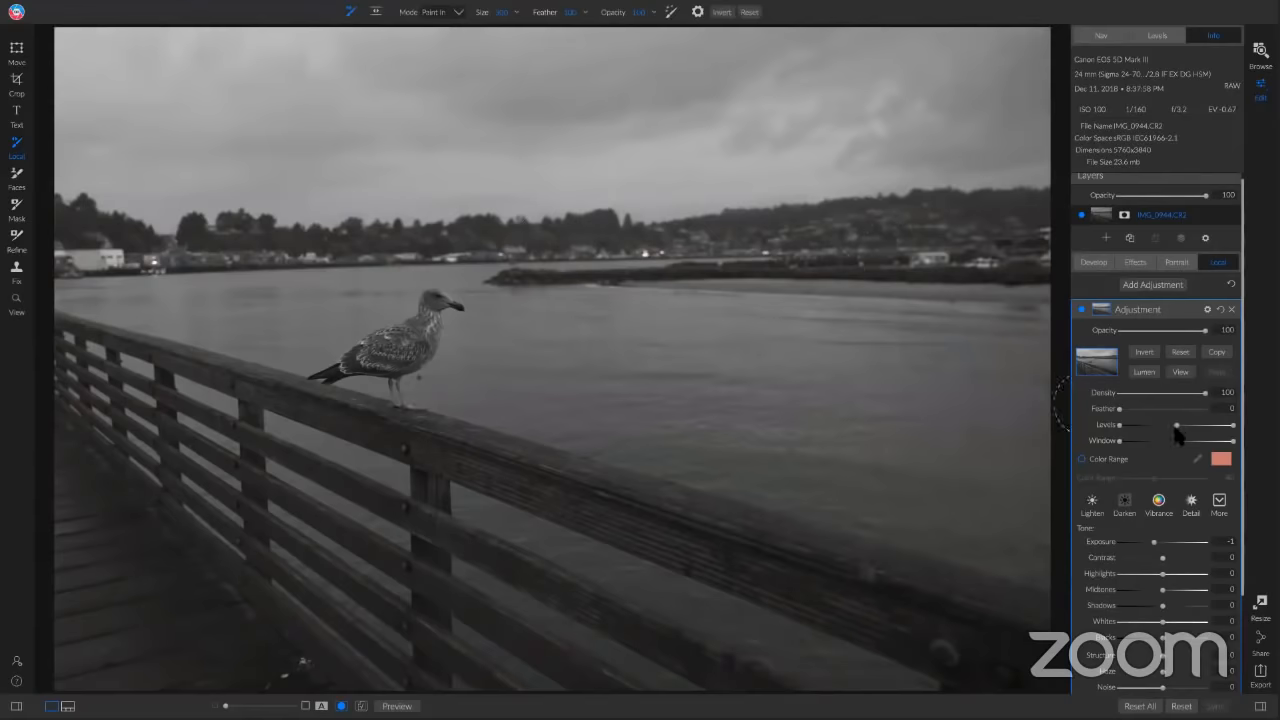
{"action": "mouse_move", "coordinate": [1174, 425]}
{"action": "left_mouse_down"}
{"action": "mouse_move", "coordinate": [1151, 426]}
{"action": "mouse_move", "coordinate": [1223, 428]}
{"action": "mouse_move", "coordinate": [1191, 432]}
{"action": "left_mouse_up"}
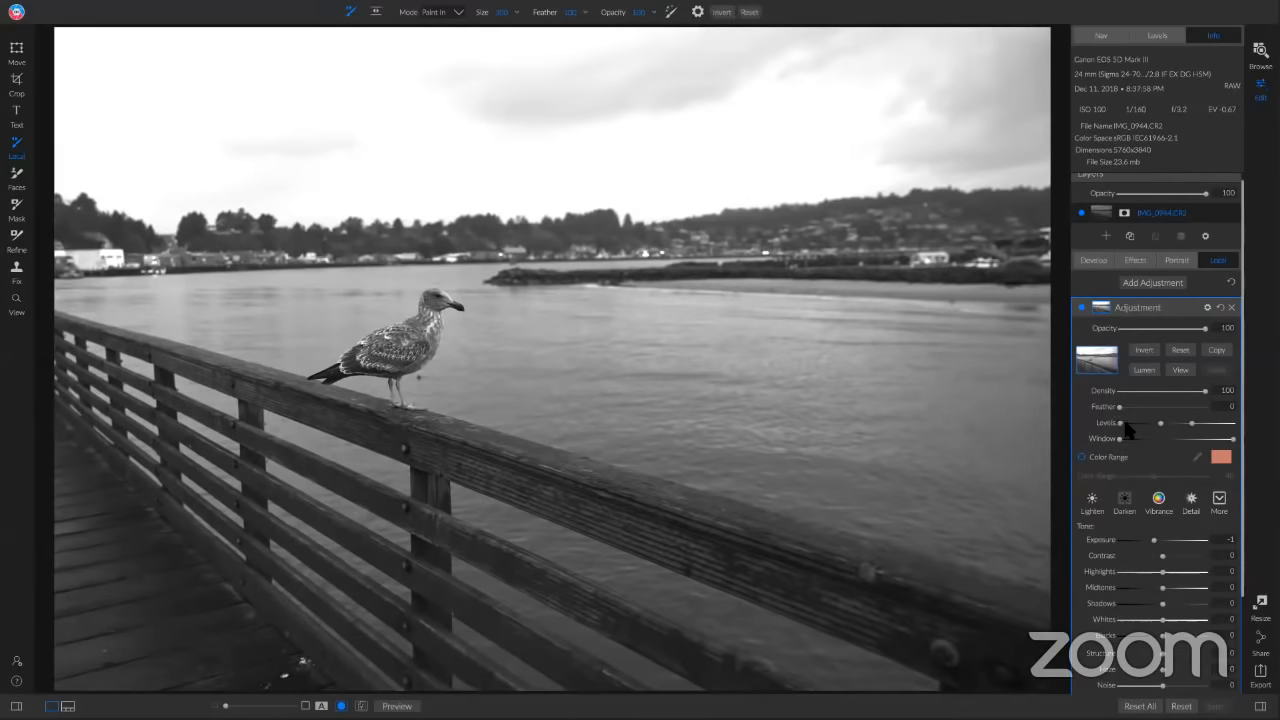
{"action": "left_click_drag", "start_coordinate": [1120, 423], "coordinate": [1143, 424]}
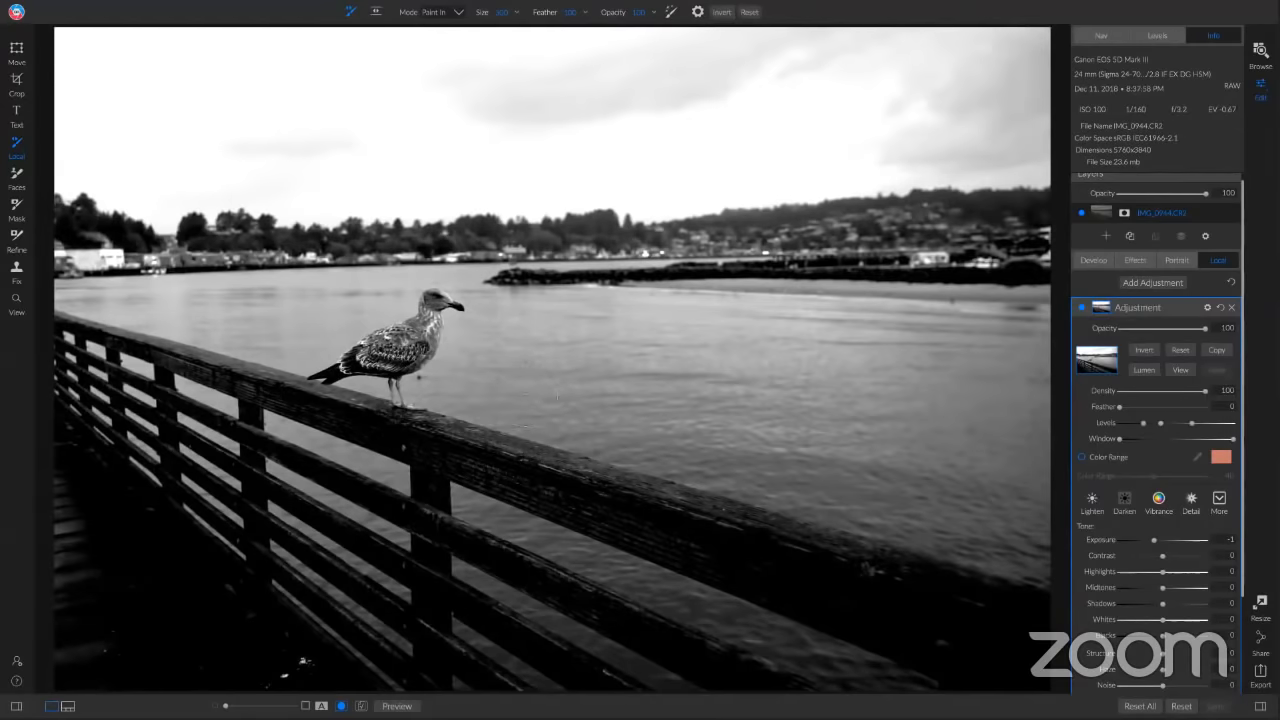
Greatly enlarge the masking brush for painting out the lower part of the mask
{"action": "key", "text": "bracketright"}
{"action": "key", "text": "bracketright"}
{"action": "key", "text": "bracketright"}
{"action": "key", "text": "bracketright"}
{"action": "key", "text": "bracketright"}
{"action": "key", "text": "bracketright"}
{"action": "key", "text": "bracketright"}
{"action": "key", "text": "bracketright"}
{"action": "key", "text": "bracketright"}
{"action": "key", "text": "bracketright"}
{"action": "key", "text": "bracketright"}
{"action": "mouse_move", "coordinate": [251, 460]}
{"action": "left_mouse_down"}
{"action": "mouse_move", "coordinate": [1023, 473]}
{"action": "mouse_move", "coordinate": [976, 440]}
{"action": "left_mouse_up"}
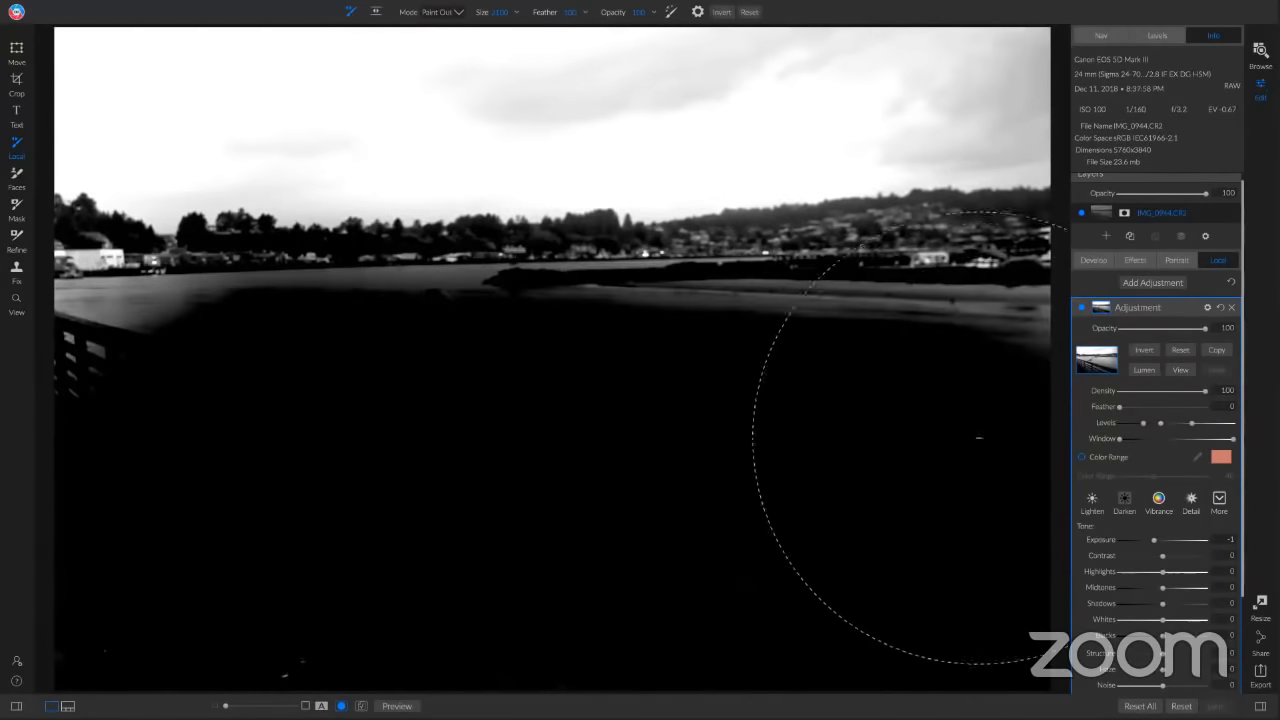
{"action": "mouse_move", "coordinate": [808, 434]}
{"action": "left_mouse_down"}
{"action": "mouse_move", "coordinate": [537, 437]}
{"action": "mouse_move", "coordinate": [738, 456]}
{"action": "left_mouse_up"}
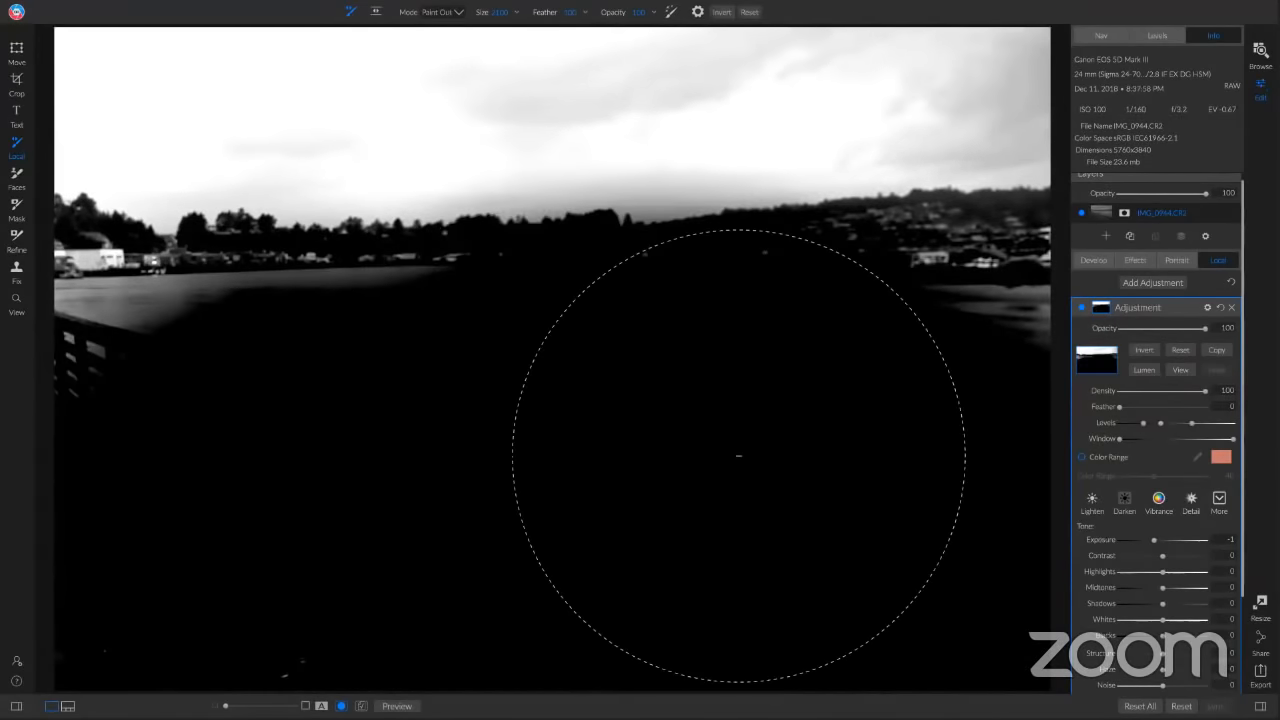
{"action": "key", "text": "ctrl+z"}
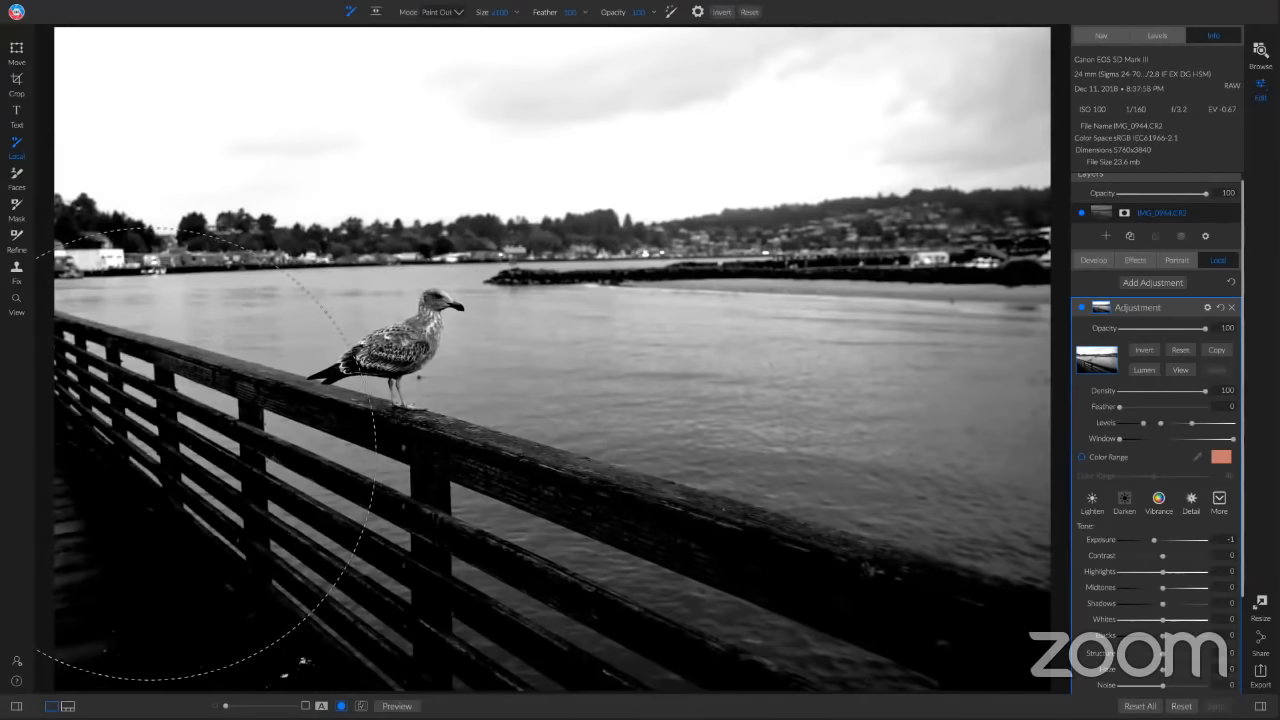
Paint the water, pier and gull out of the mask, then set the sky adjustment's opacity to 30 and raise its contrast
{"action": "mouse_move", "coordinate": [150, 450]}
{"action": "left_mouse_down"}
{"action": "mouse_move", "coordinate": [410, 501]}
{"action": "mouse_move", "coordinate": [869, 484]}
{"action": "mouse_move", "coordinate": [1088, 498]}
{"action": "mouse_move", "coordinate": [489, 535]}
{"action": "mouse_move", "coordinate": [111, 526]}
{"action": "mouse_move", "coordinate": [552, 554]}
{"action": "mouse_move", "coordinate": [834, 543]}
{"action": "mouse_move", "coordinate": [979, 517]}
{"action": "mouse_move", "coordinate": [1094, 451]}
{"action": "mouse_move", "coordinate": [503, 509]}
{"action": "left_mouse_up"}
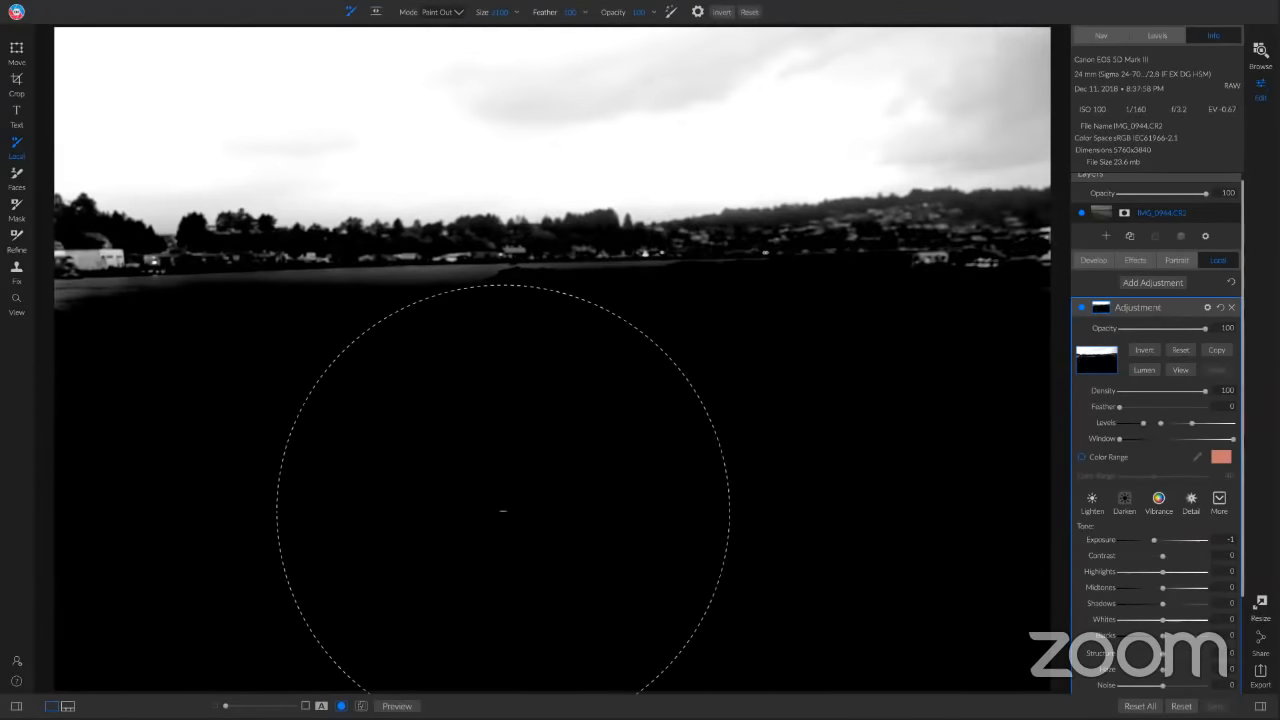
{"action": "left_click", "coordinate": [1180, 371]}
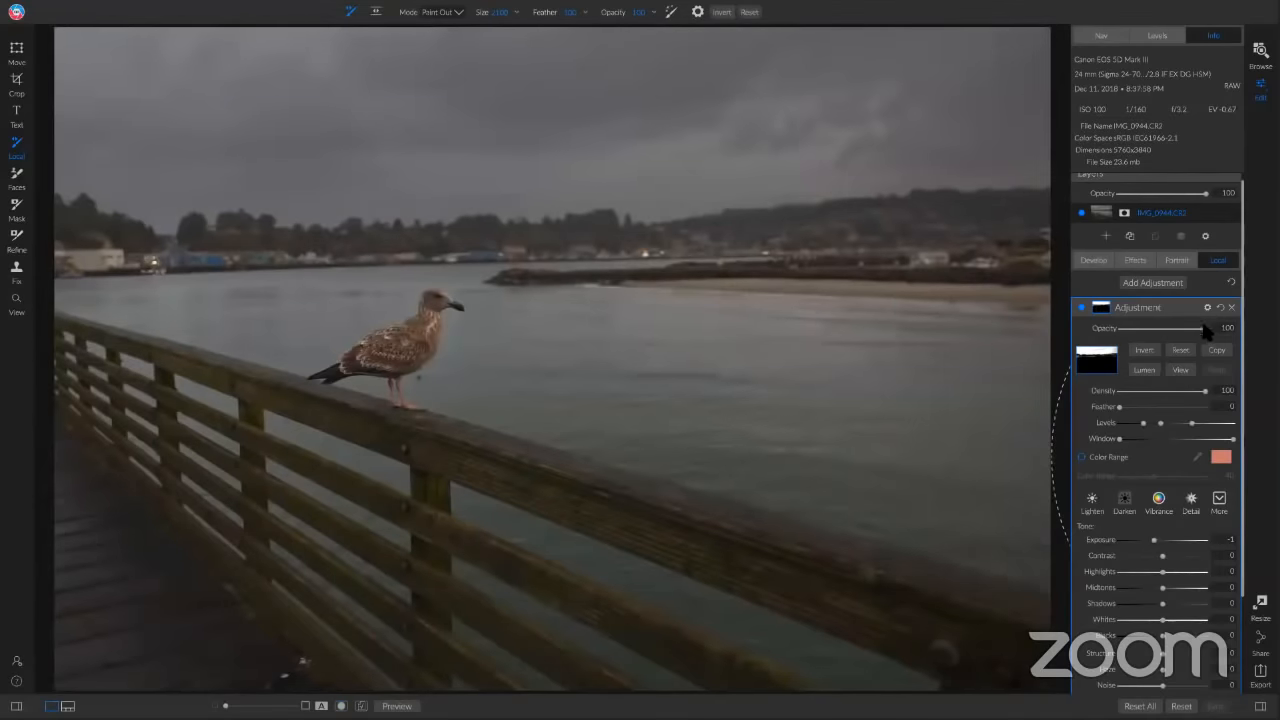
{"action": "left_click_drag", "start_coordinate": [1206, 333], "coordinate": [1146, 334]}
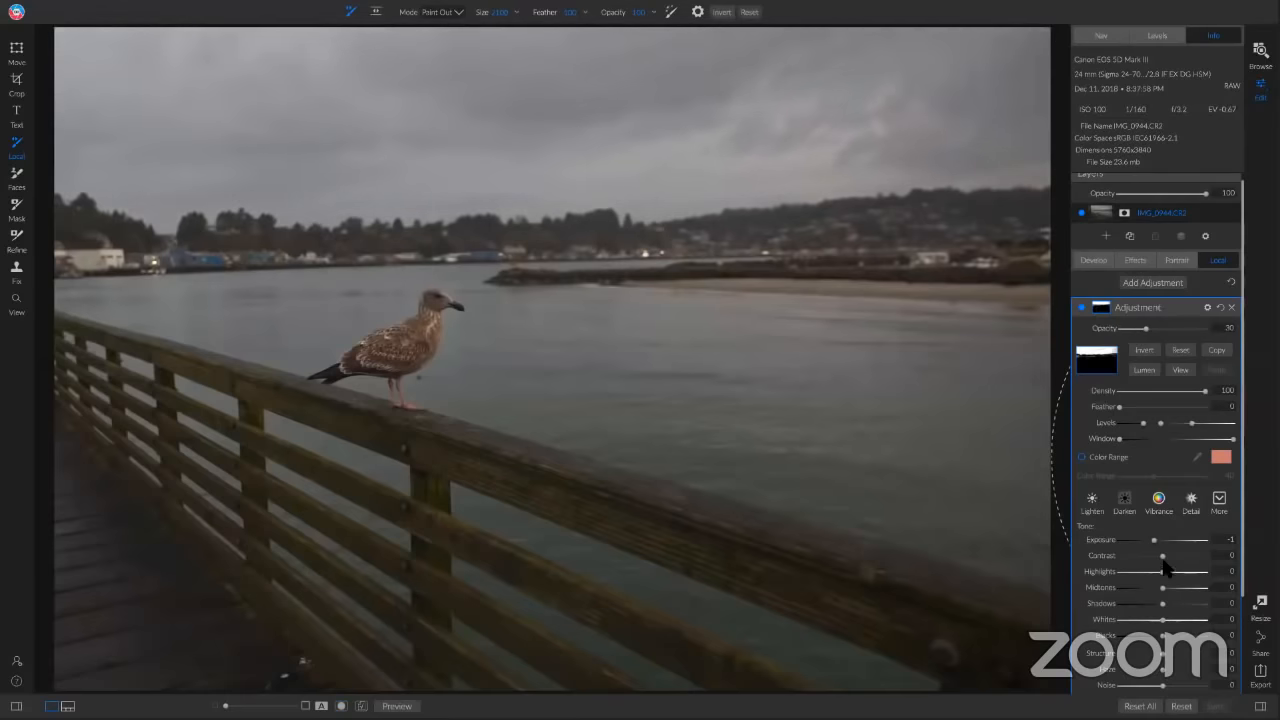
{"action": "left_click_drag", "start_coordinate": [1162, 556], "coordinate": [1179, 556]}
Add a second local adjustment with the Detail style and set its Midtones to 15
{"action": "left_click", "coordinate": [1153, 283]}
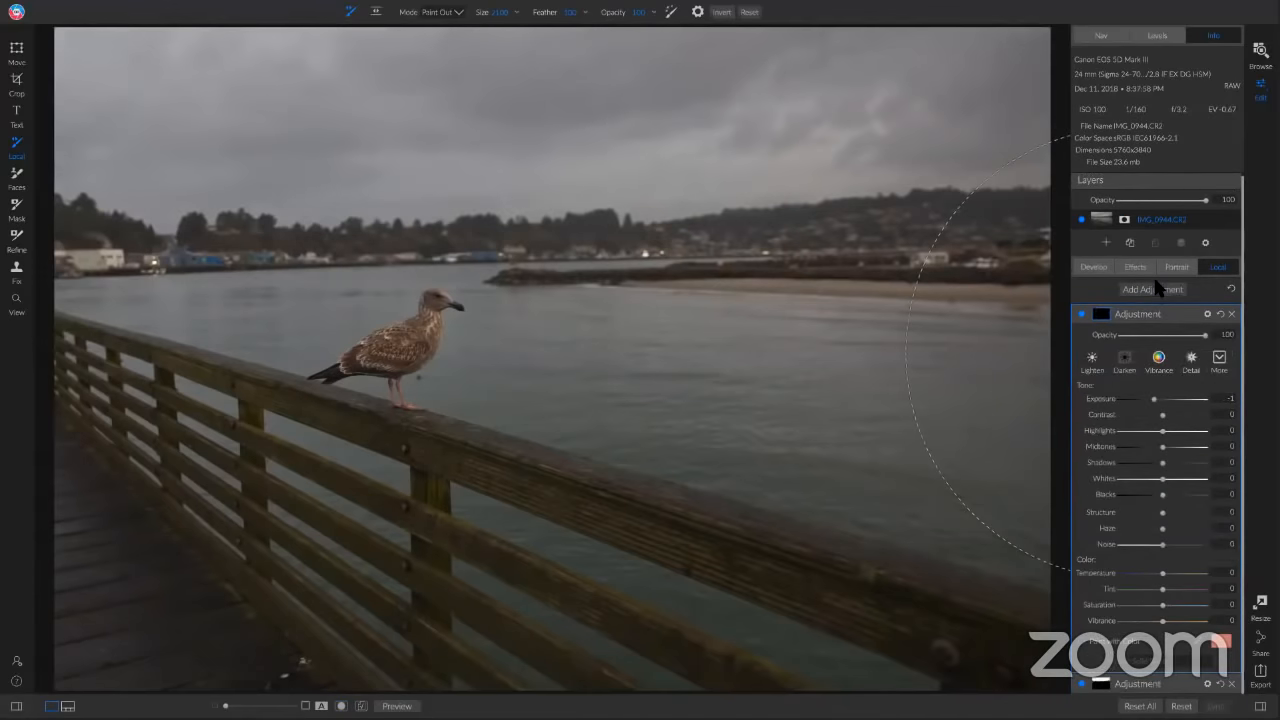
{"action": "left_click", "coordinate": [1219, 360]}
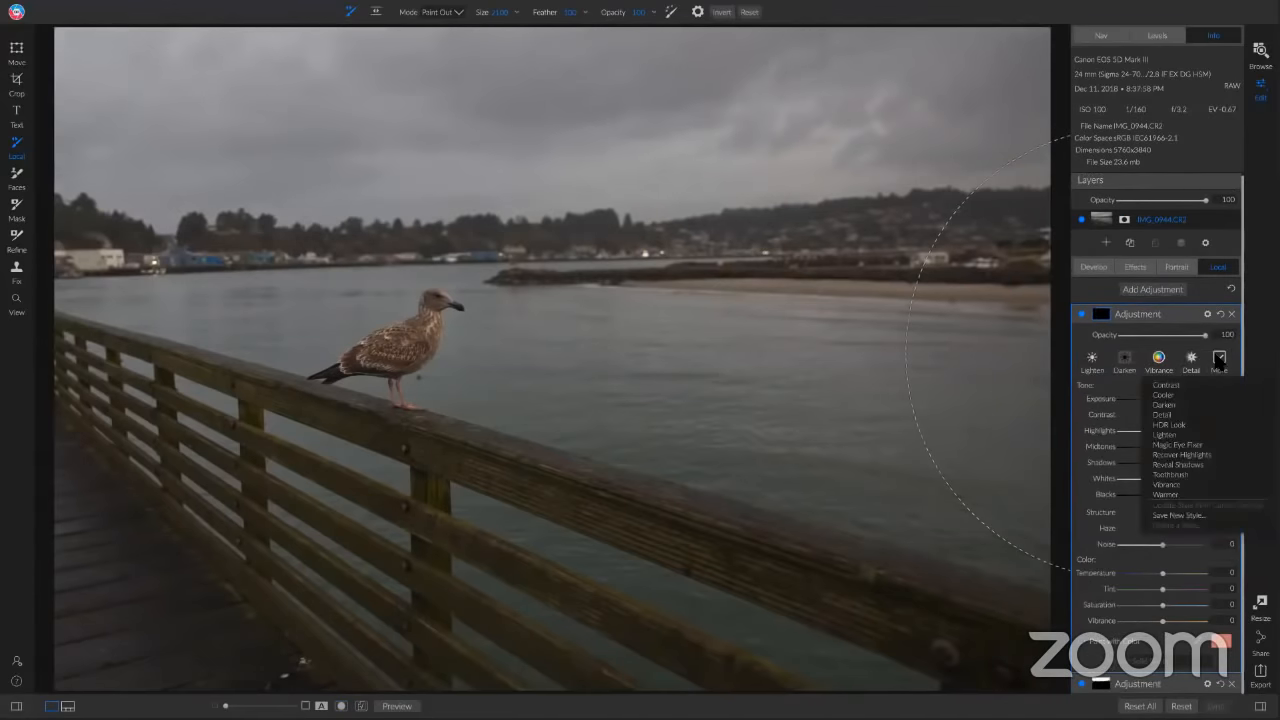
{"action": "left_click", "coordinate": [1166, 414]}
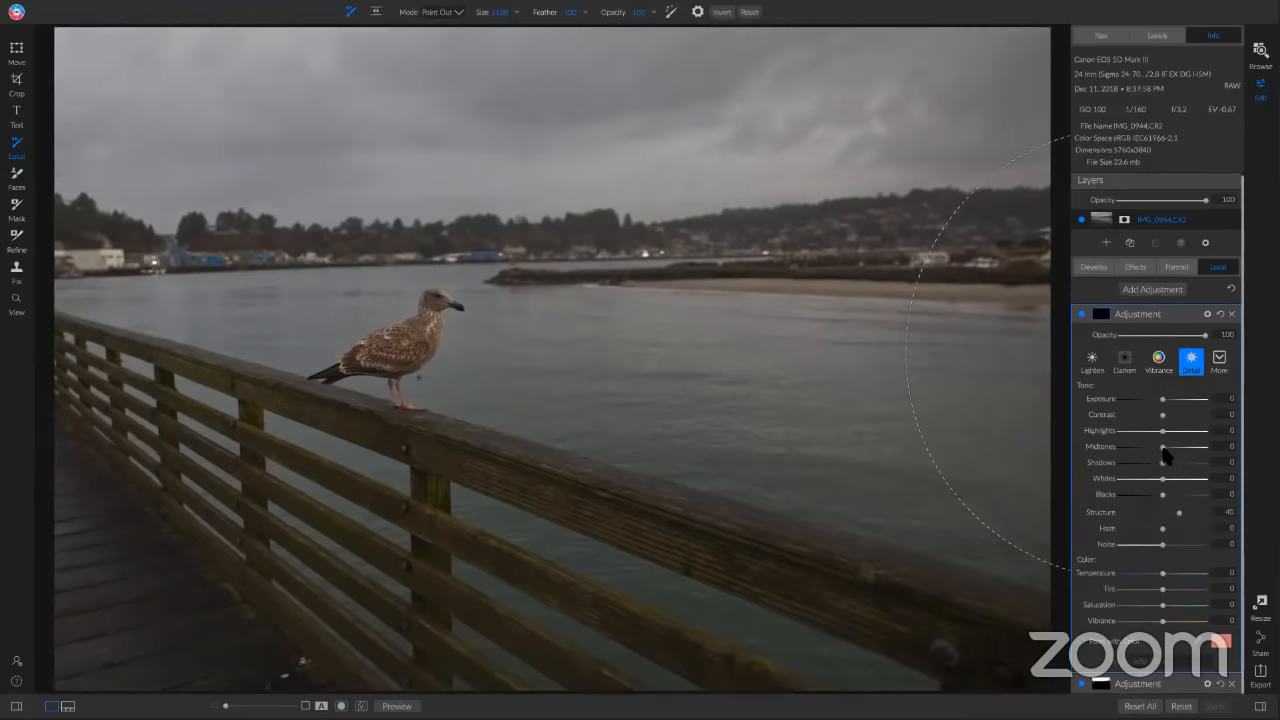
{"action": "left_click_drag", "start_coordinate": [1169, 452], "coordinate": [1170, 452]}
Mask the Detail adjustment by Color Range, sampling the gull's brown feathers with a range of 15, and inspect the mask
{"action": "left_click", "coordinate": [1102, 316]}
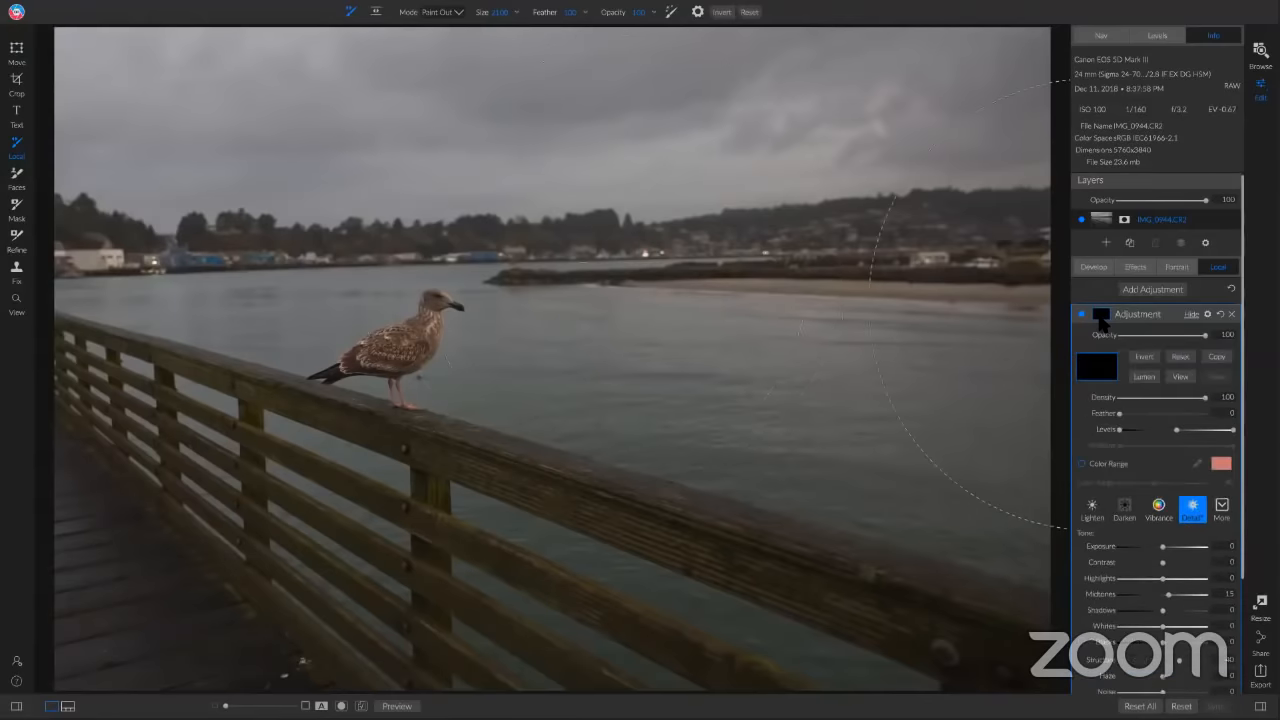
{"action": "left_click", "coordinate": [1080, 461]}
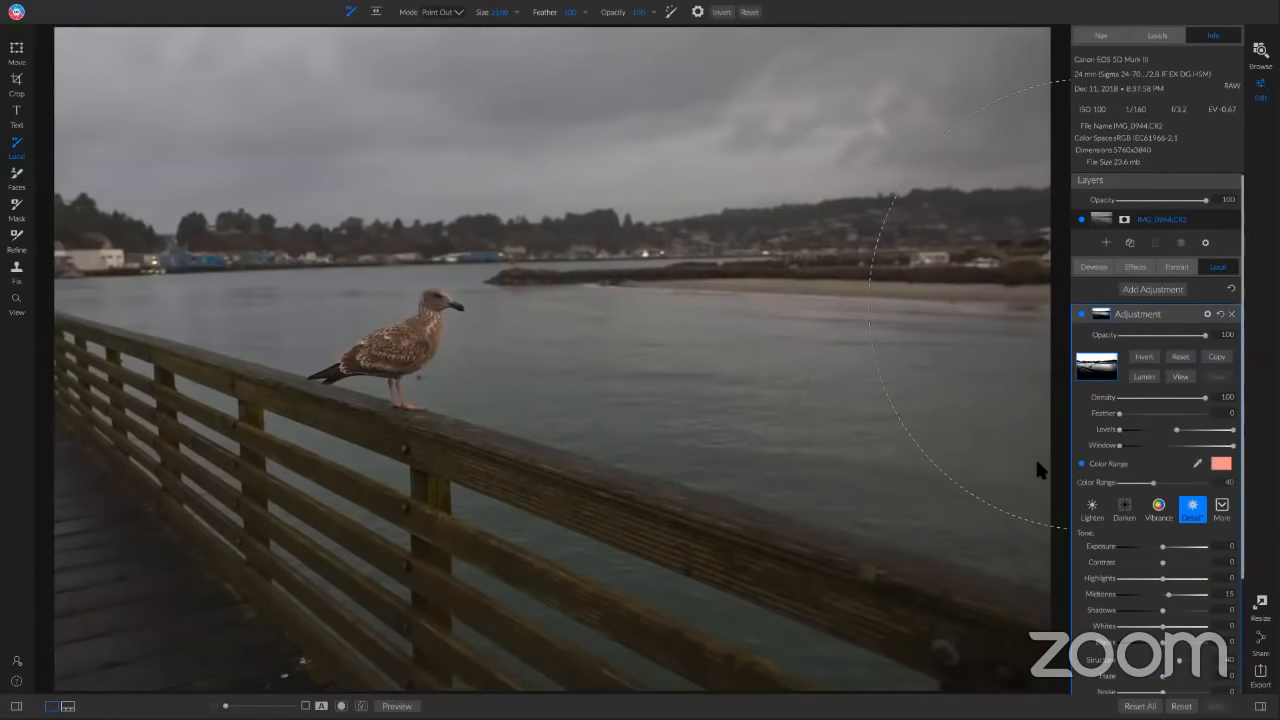
{"action": "left_click", "coordinate": [1198, 464]}
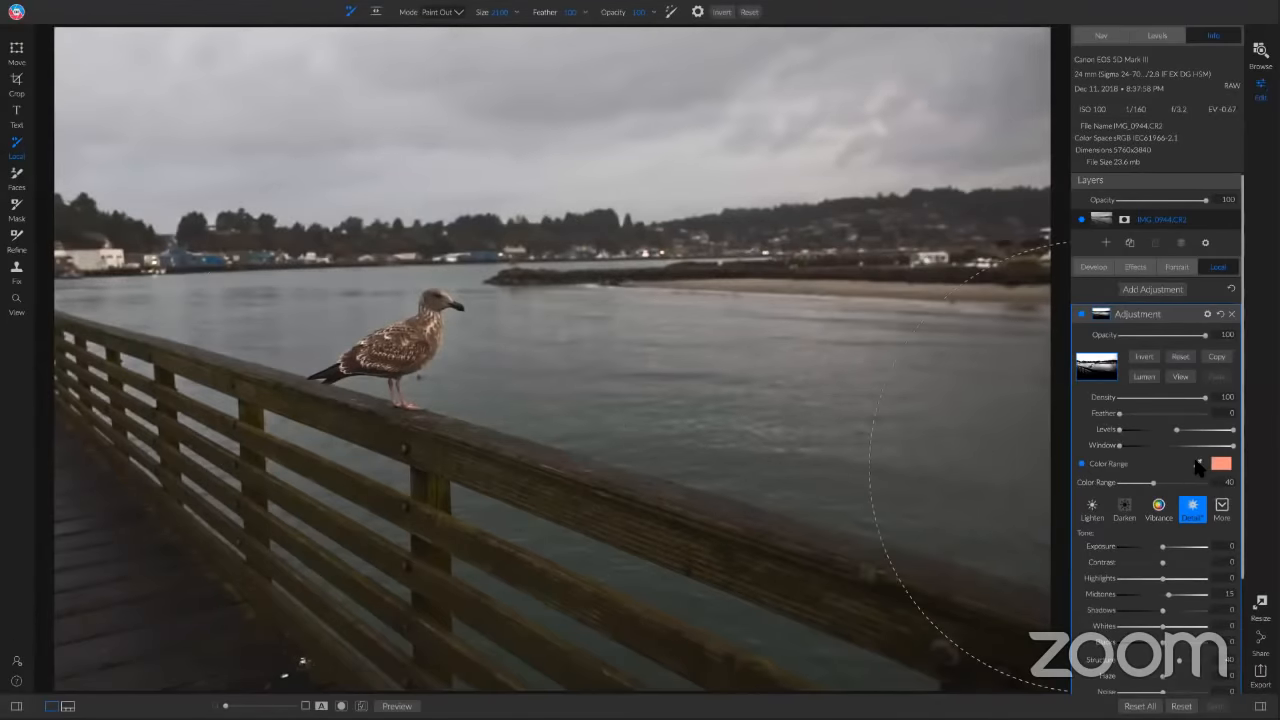
{"action": "left_click", "coordinate": [421, 327]}
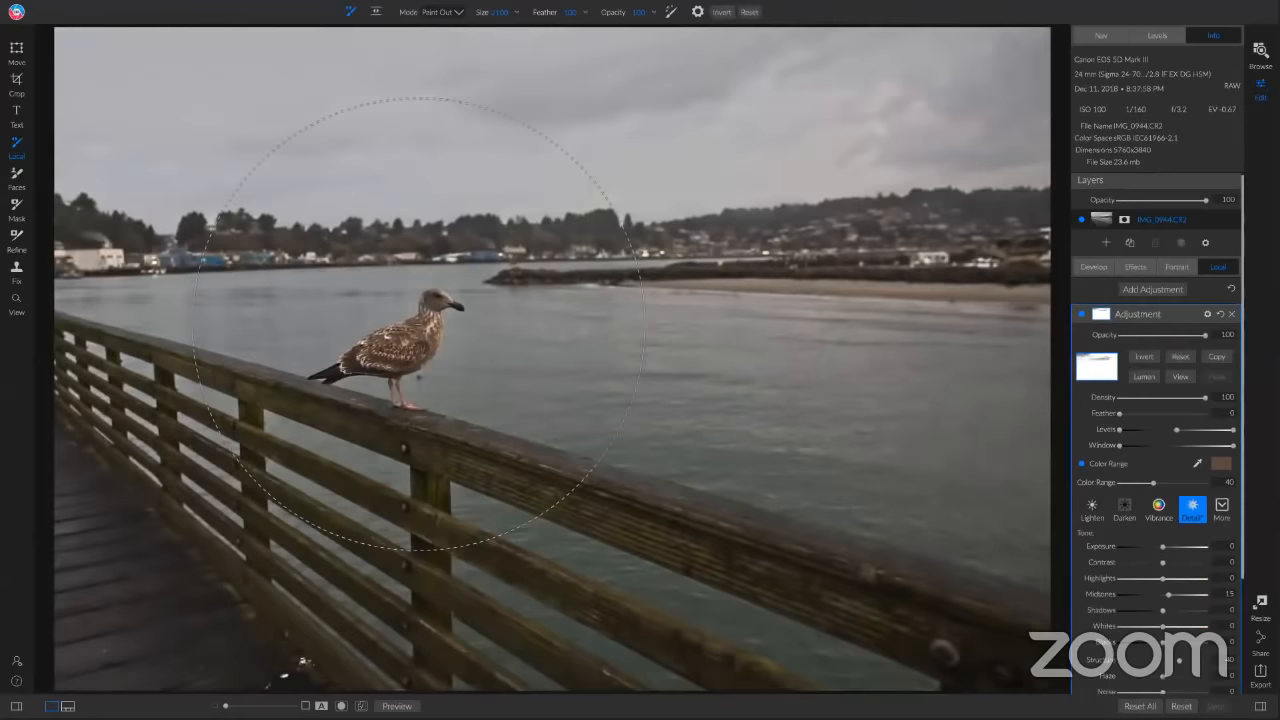
{"action": "left_click", "coordinate": [1180, 377]}
{"action": "left_click_drag", "start_coordinate": [1152, 487], "coordinate": [1132, 486]}
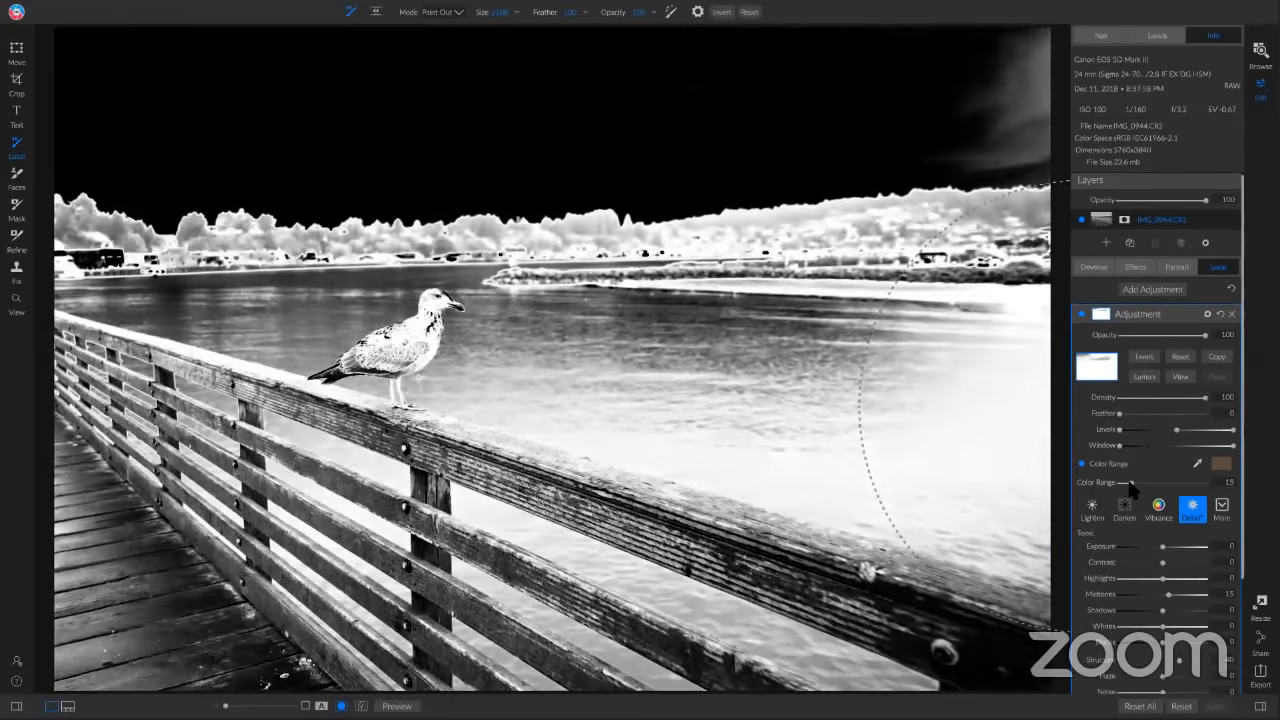
{"action": "left_click", "coordinate": [1182, 377]}
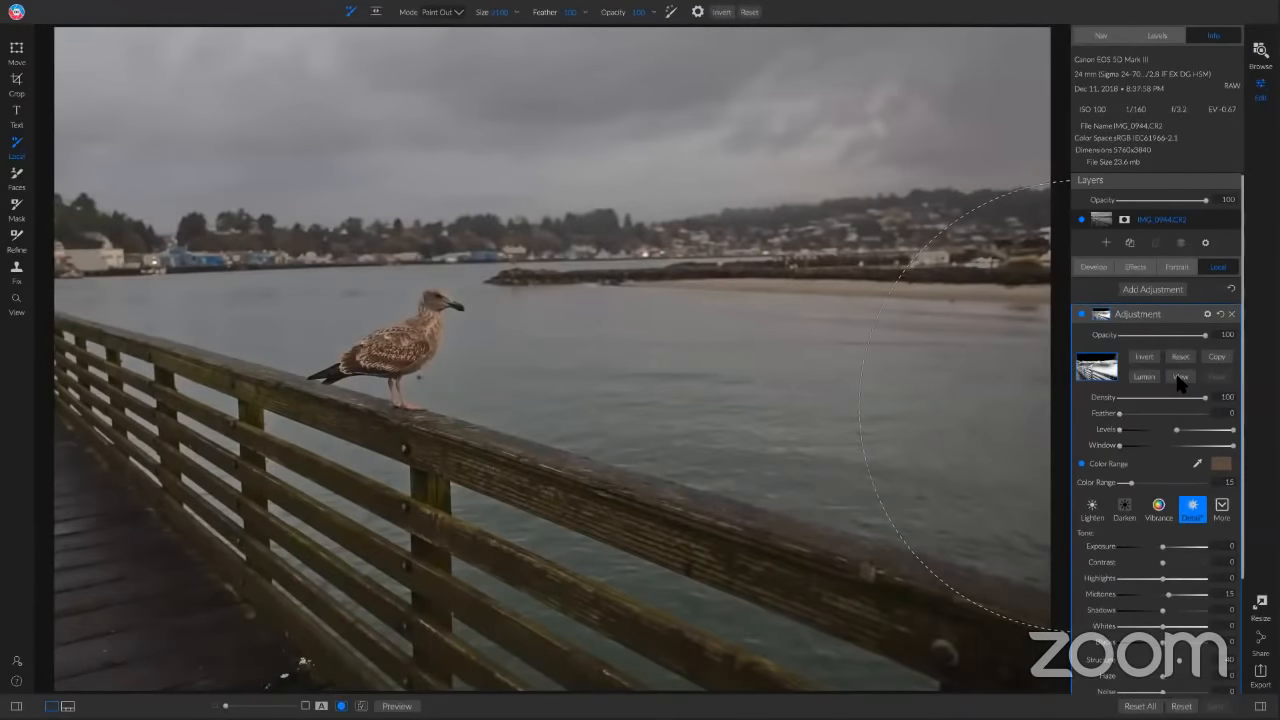
{"action": "left_click", "coordinate": [1180, 377]}
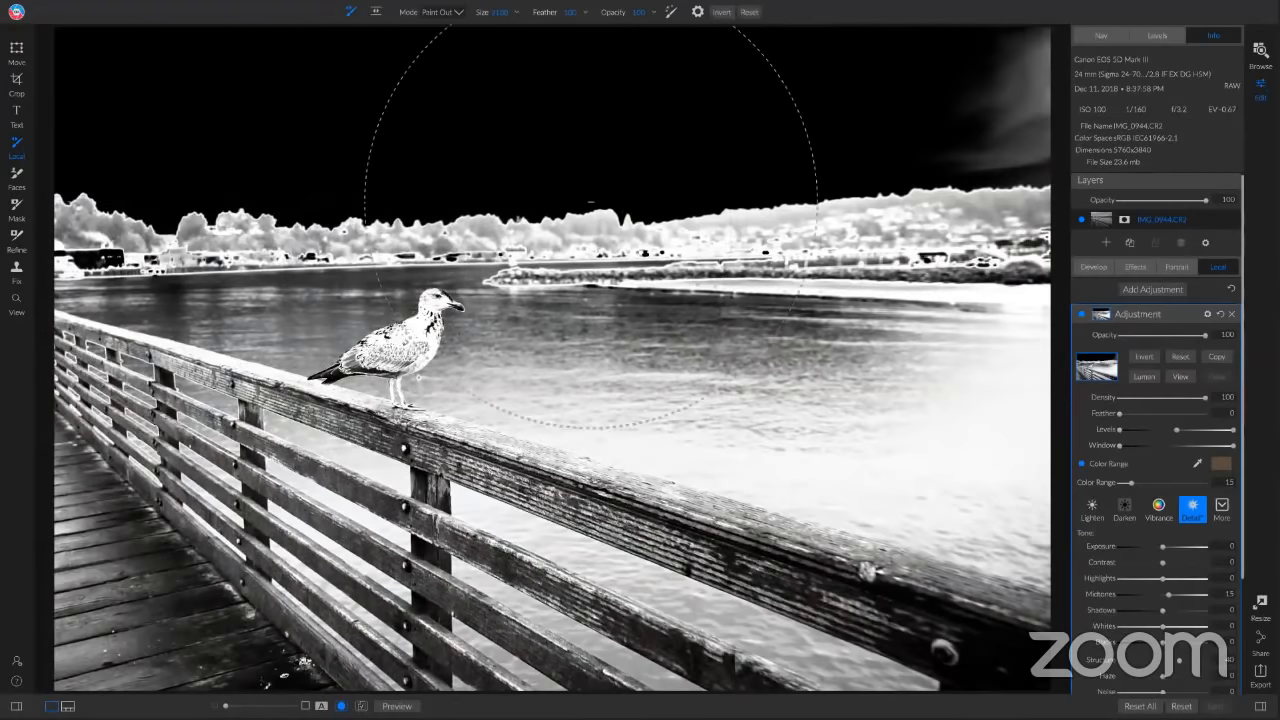
{"action": "left_click", "coordinate": [1180, 377]}
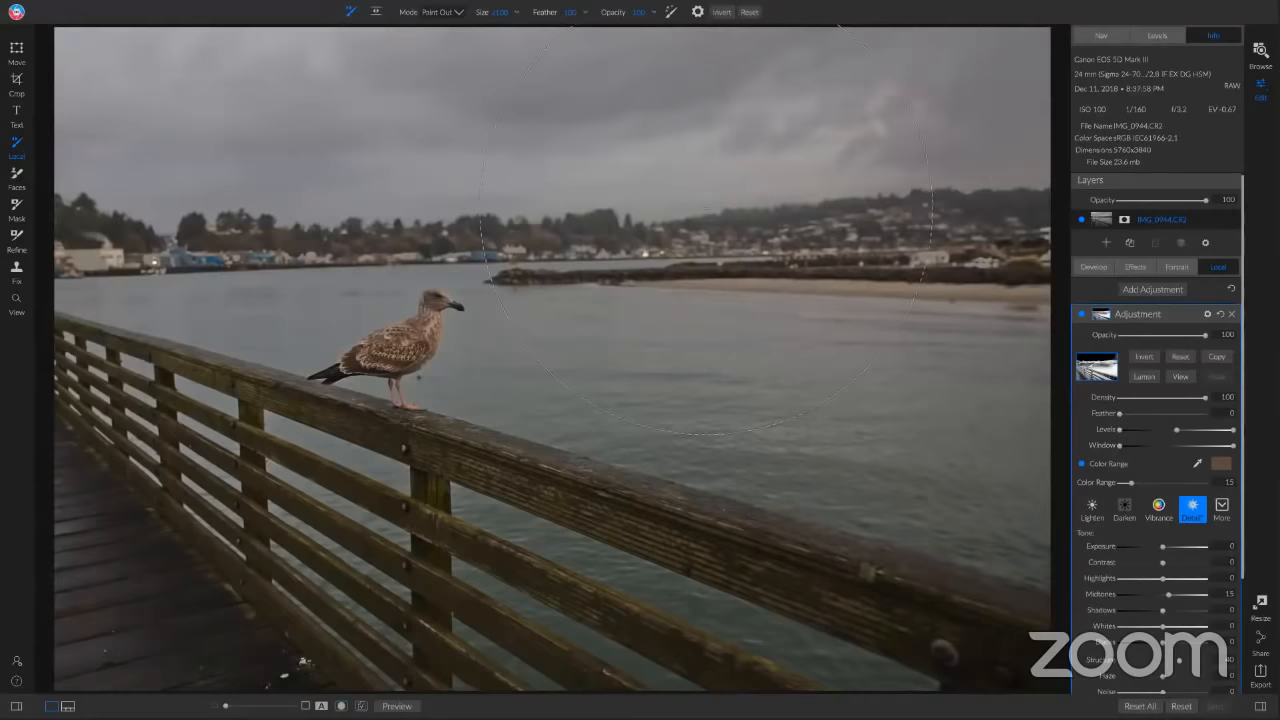
Set the color range mask's Feather to 29 while viewing the mask, and go back to the photo view
{"action": "left_click", "coordinate": [1180, 376]}
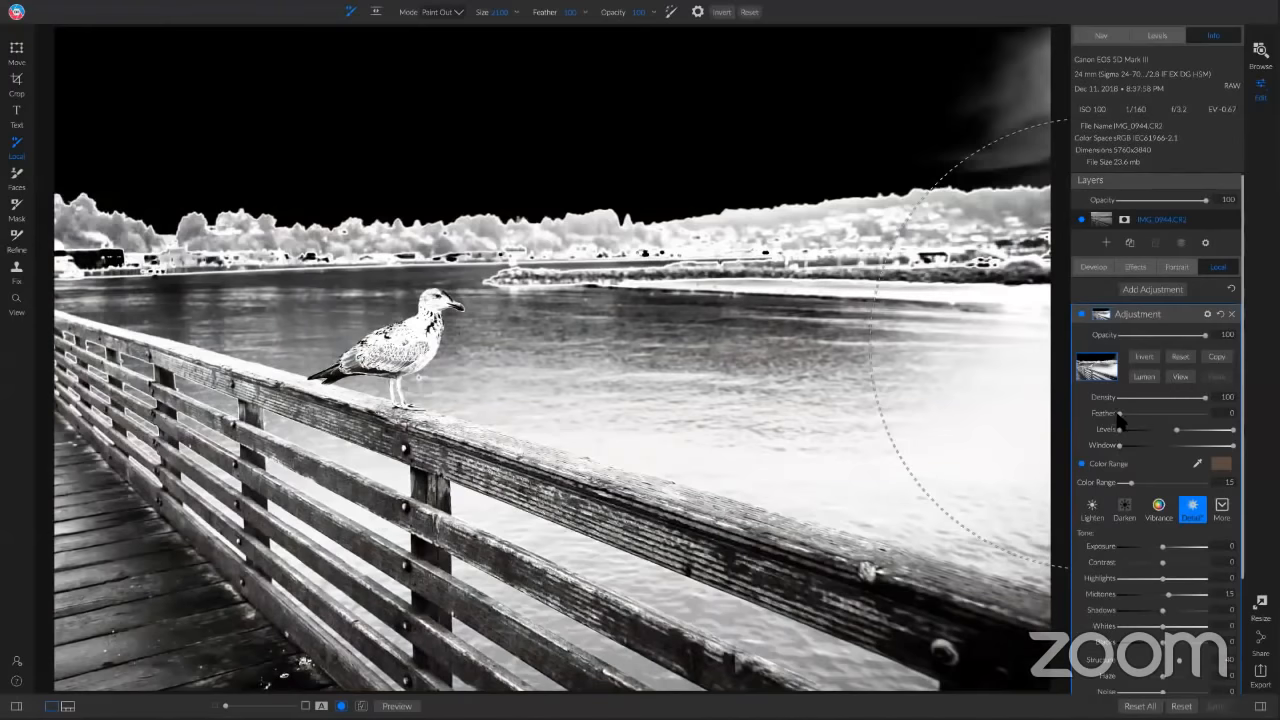
{"action": "left_click_drag", "start_coordinate": [1117, 417], "coordinate": [1143, 418]}
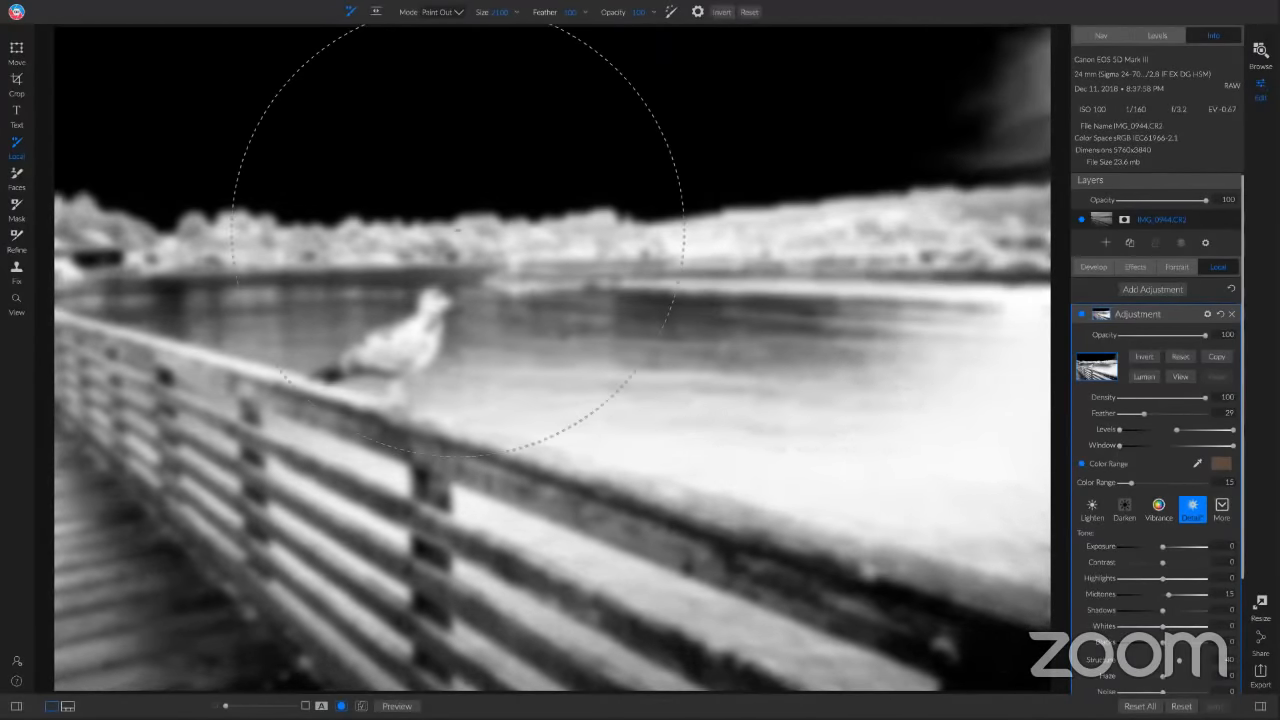
{"action": "left_click", "coordinate": [1180, 376]}
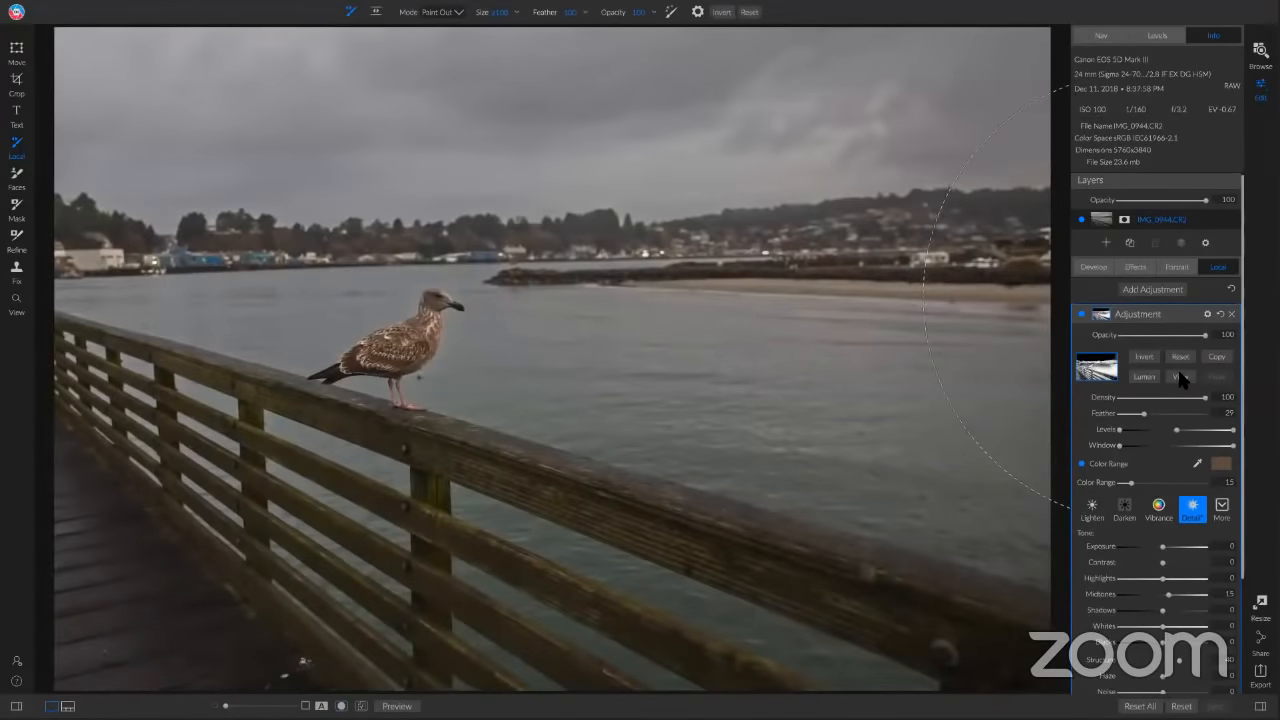
Set the Detail adjustment's Contrast to 20 and Shadows to 15, and compare the photo with the adjustment off and on
{"action": "left_click", "coordinate": [1081, 316]}
{"action": "left_click", "coordinate": [1081, 316]}
{"action": "left_click_drag", "start_coordinate": [1163, 567], "coordinate": [1169, 611]}
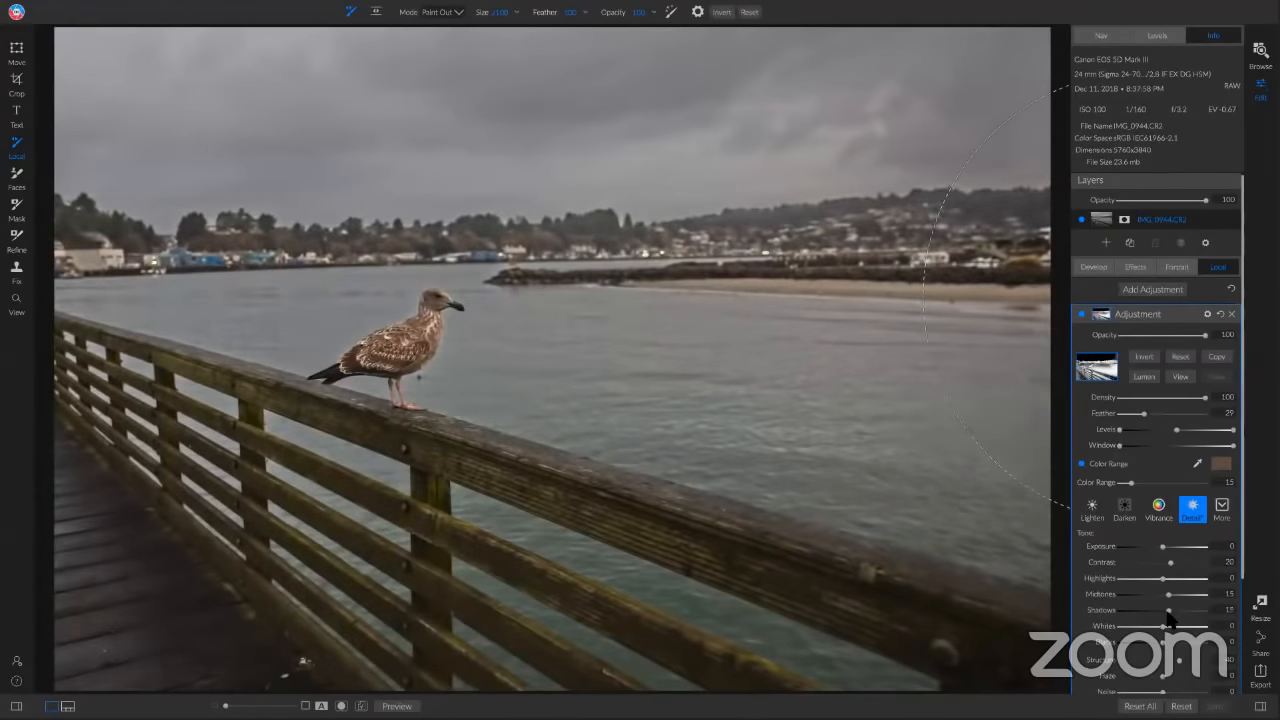
{"action": "left_click", "coordinate": [1081, 316]}
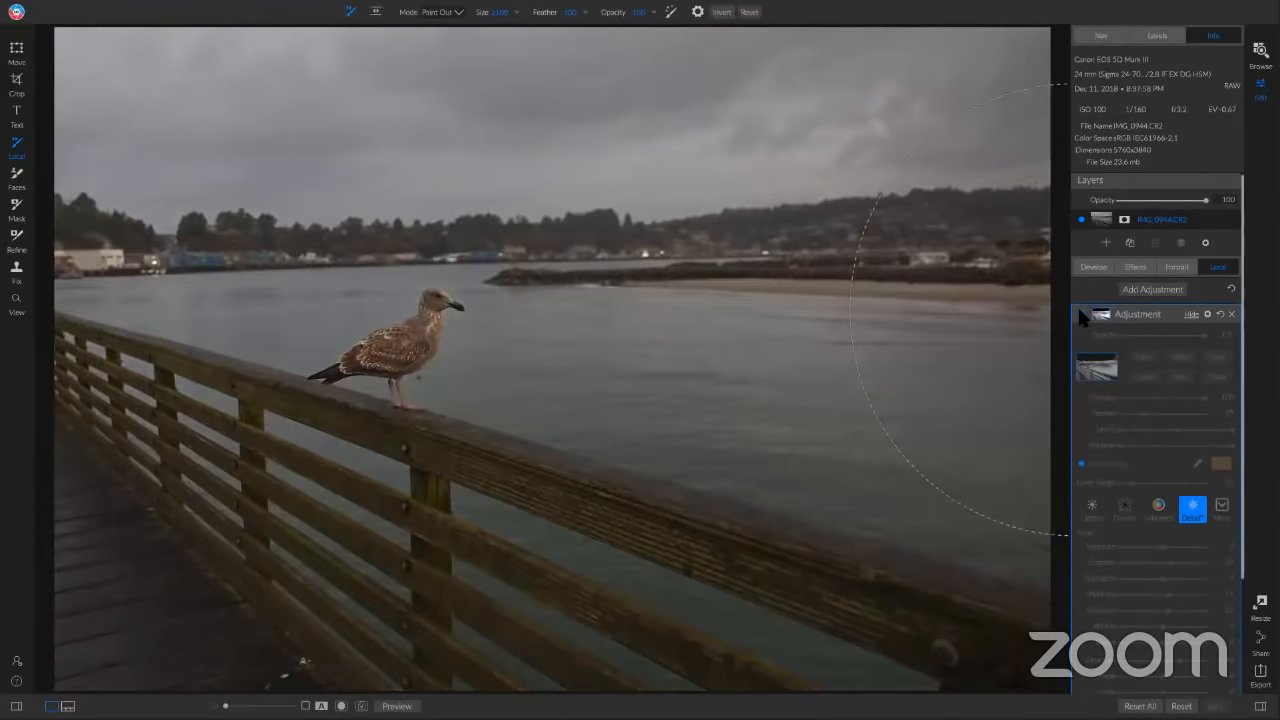
{"action": "left_click", "coordinate": [1080, 314]}
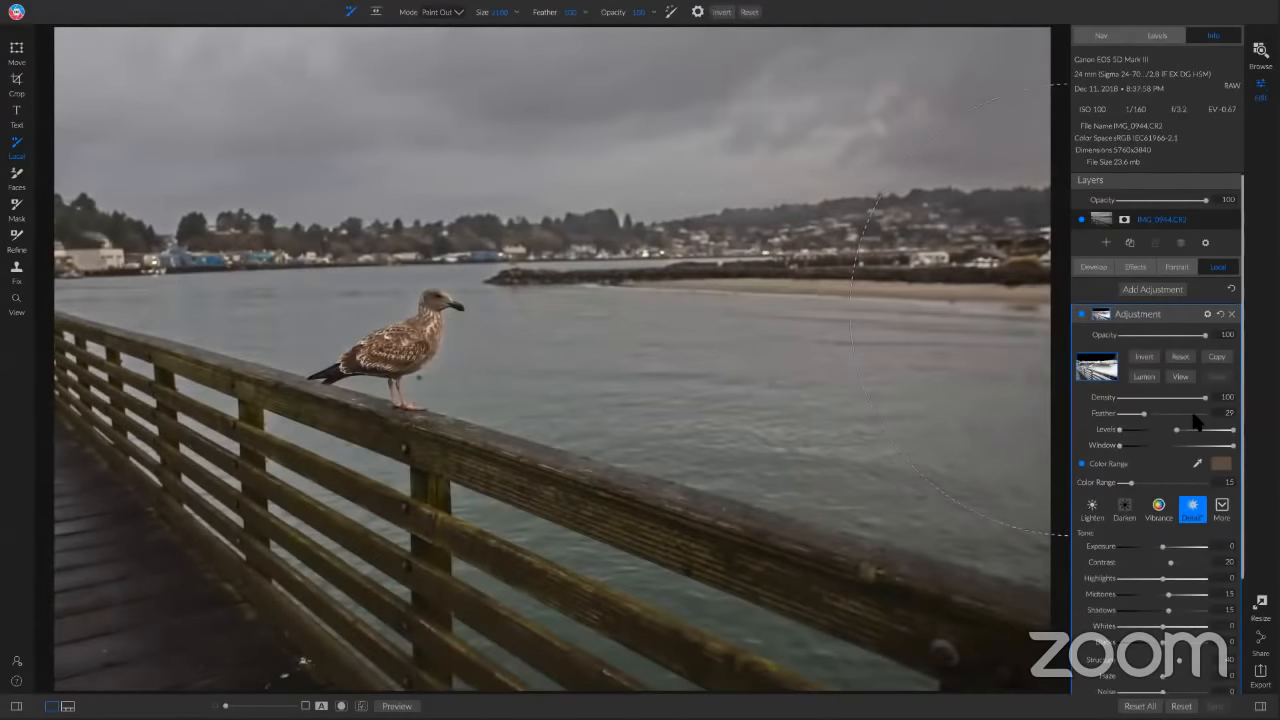
Set the Detail adjustment's mask Feather to 36 and compare the photo without and with the adjustment
{"action": "left_click_drag", "start_coordinate": [1143, 417], "coordinate": [1149, 424]}
{"action": "left_click", "coordinate": [1081, 316]}
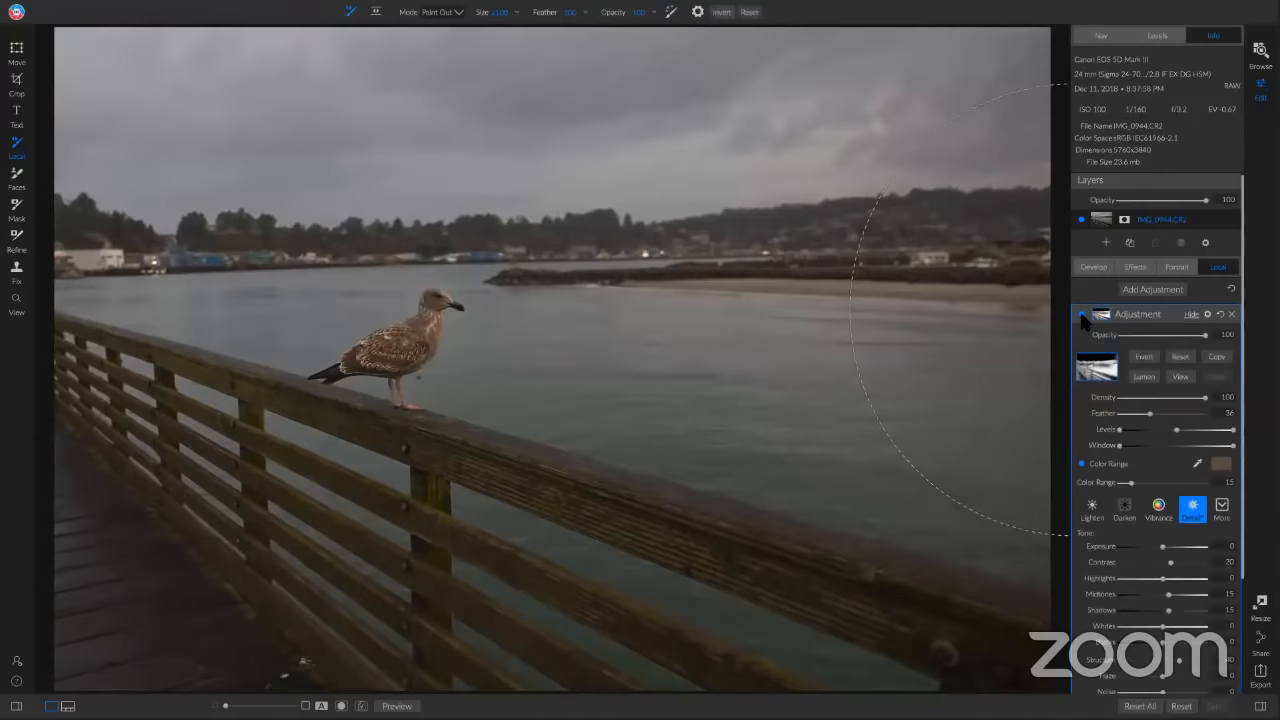
{"action": "left_click", "coordinate": [1081, 316]}
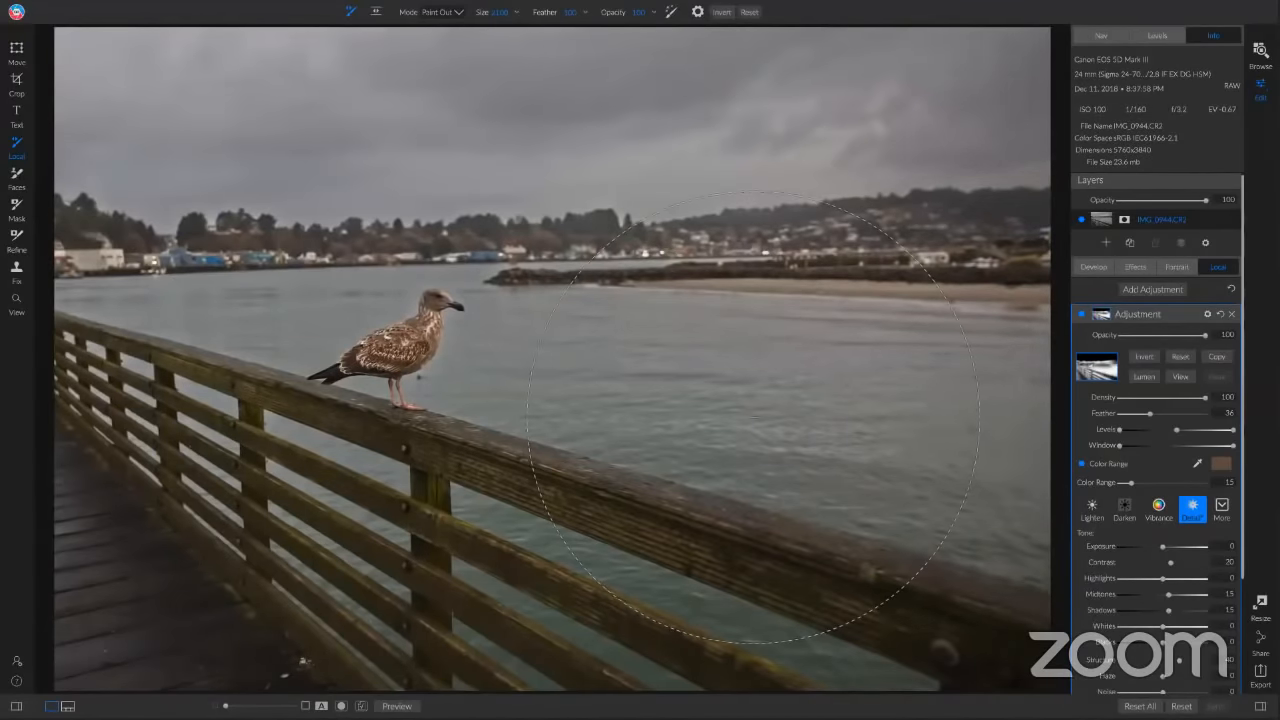
Reduce the brush size to 600 and delete the color-range-masked Detail adjustment
{"action": "key", "text": "bracketleft"}
{"action": "key", "text": "bracketleft"}
{"action": "key", "text": "bracketleft"}
{"action": "key", "text": "bracketleft"}
{"action": "key", "text": "bracketleft"}
{"action": "key", "text": "bracketleft"}
{"action": "key", "text": "bracketleft"}
{"action": "key", "text": "bracketleft"}
{"action": "key", "text": "bracketleft"}
{"action": "key", "text": "bracketleft"}
{"action": "key", "text": "bracketleft"}
{"action": "key", "text": "bracketleft"}
{"action": "key", "text": "bracketleft"}
{"action": "key", "text": "bracketleft"}
{"action": "key", "text": "bracketleft"}
{"action": "key", "text": "bracketleft"}
{"action": "left_click", "coordinate": [1231, 314]}
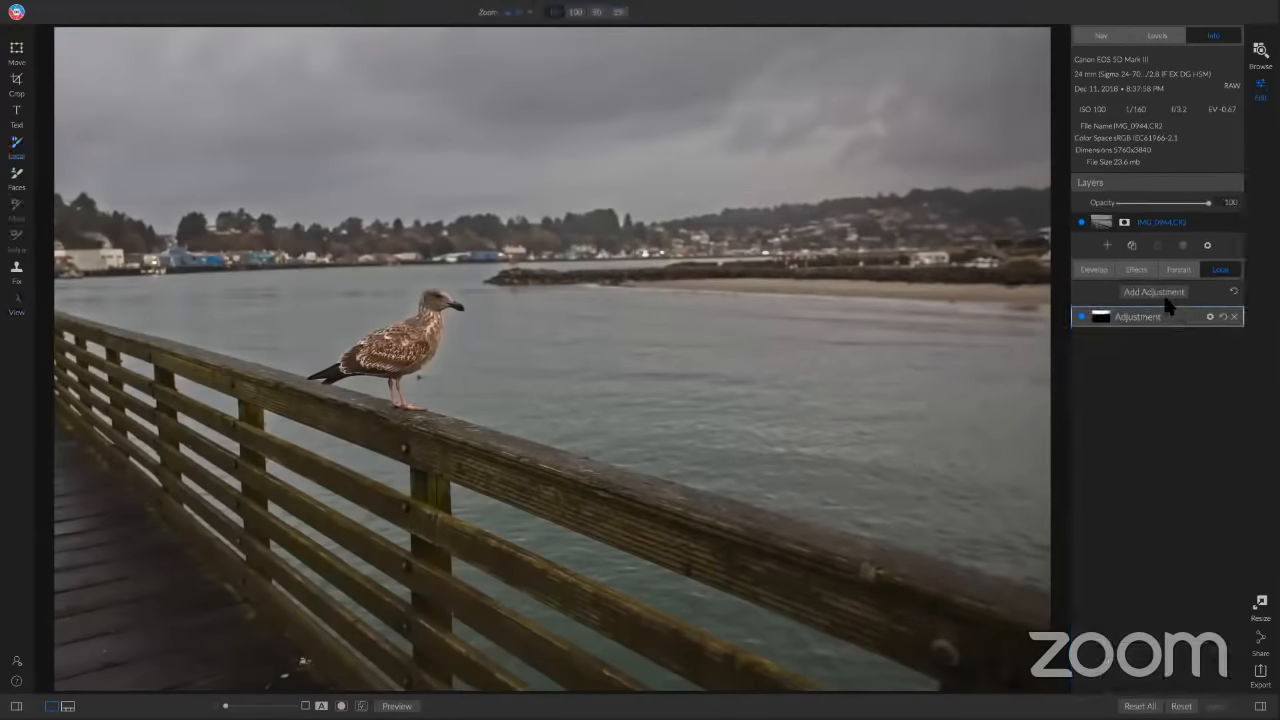
Add a local adjustment with the Lighten style and paint it in as a straight stroke along the pier's top handrail
{"action": "left_click", "coordinate": [1157, 292]}
{"action": "left_click", "coordinate": [1124, 362]}
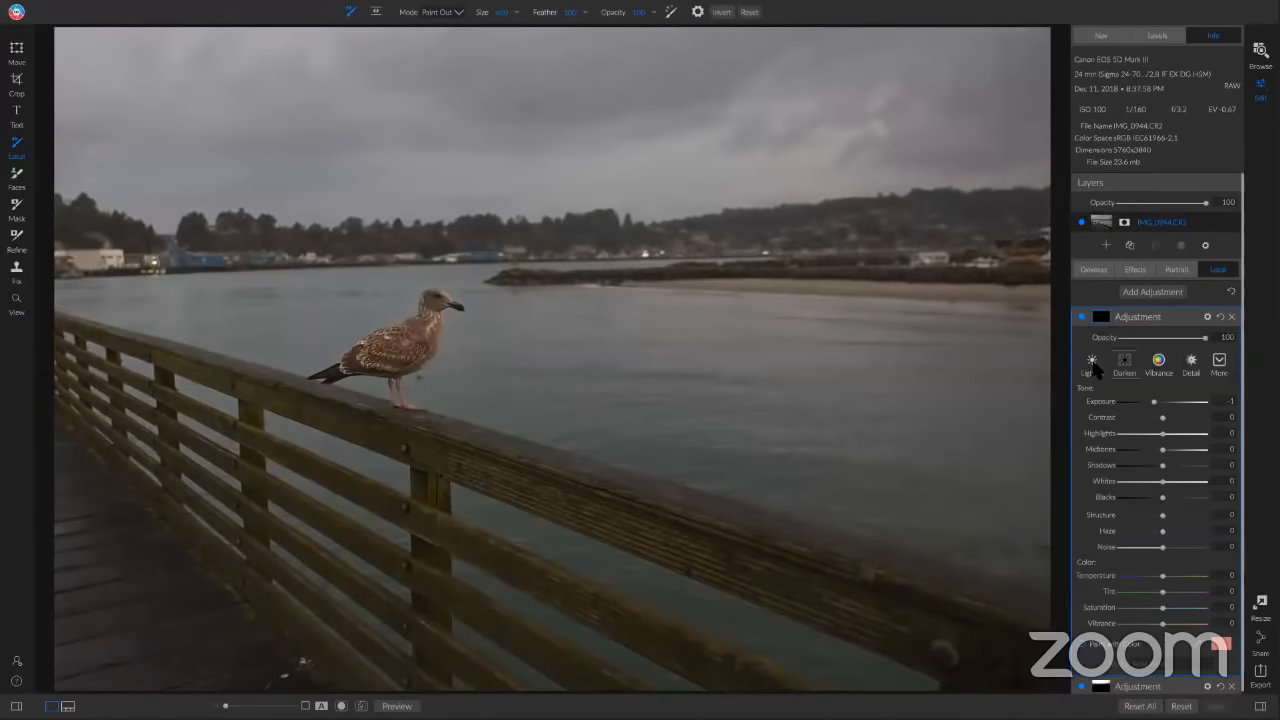
{"action": "left_click", "coordinate": [1093, 362]}
{"action": "key", "text": "x"}
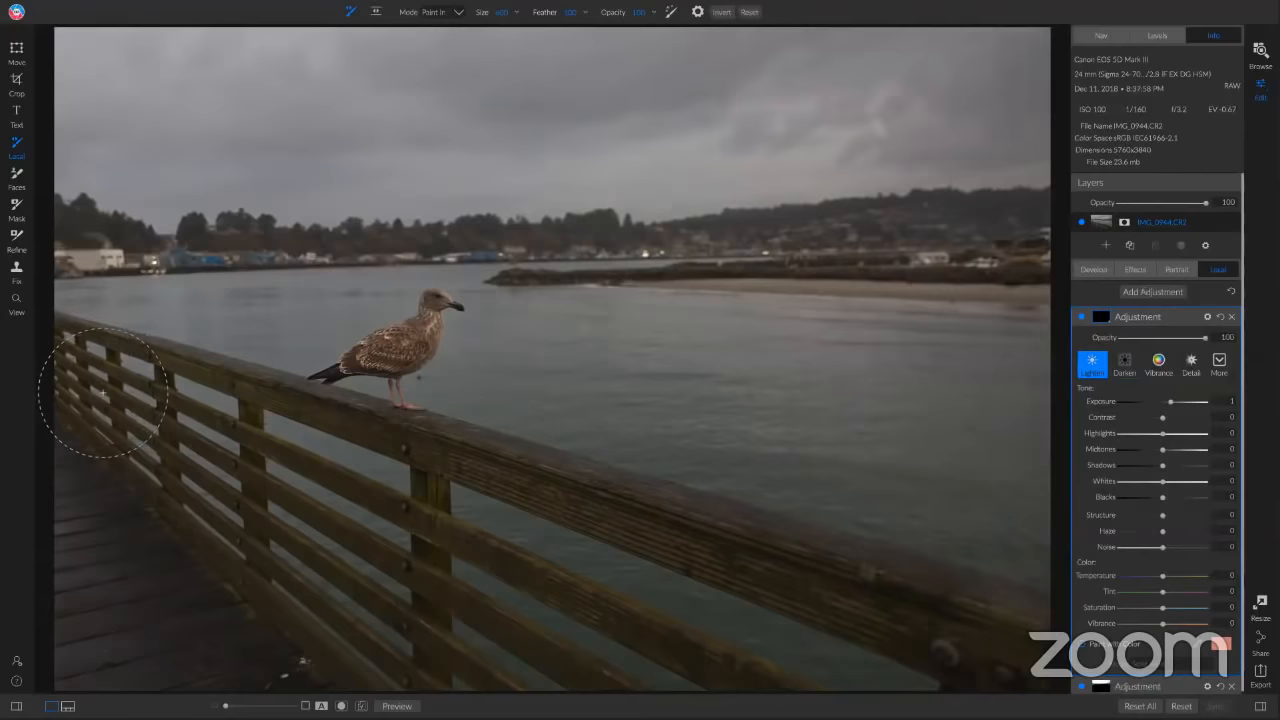
{"action": "left_click", "coordinate": [103, 393], "text": "shift"}
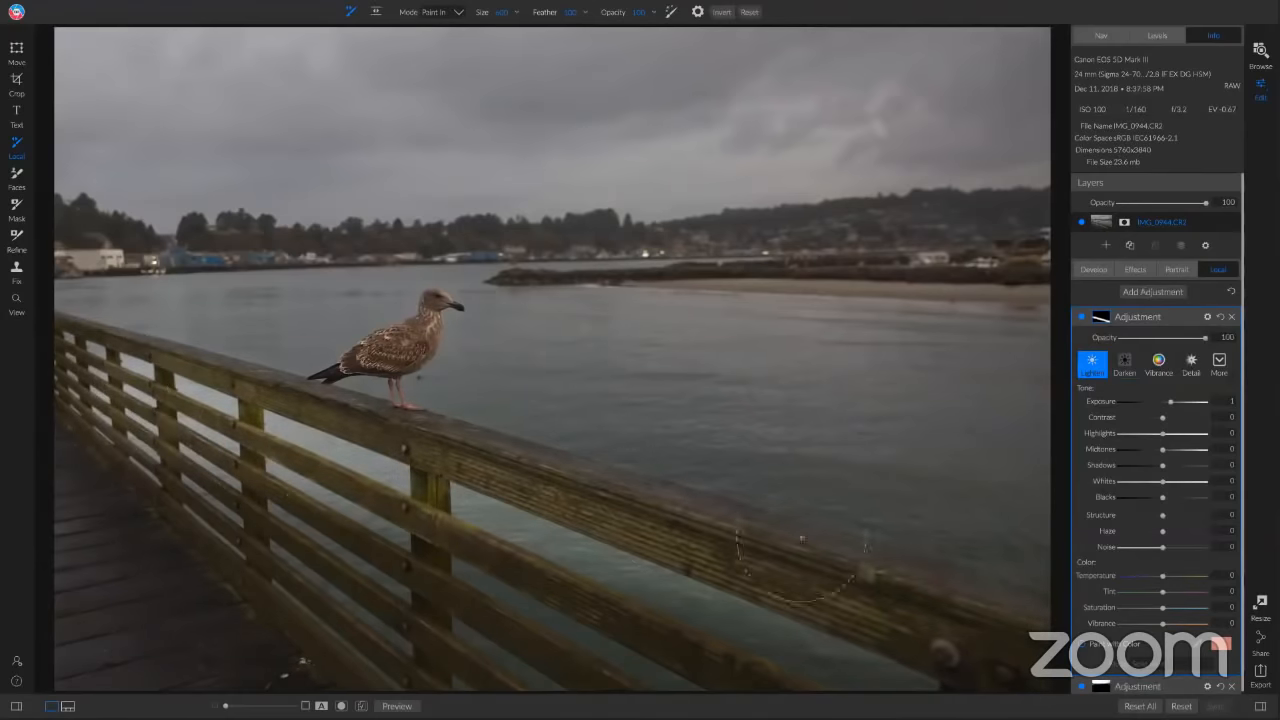
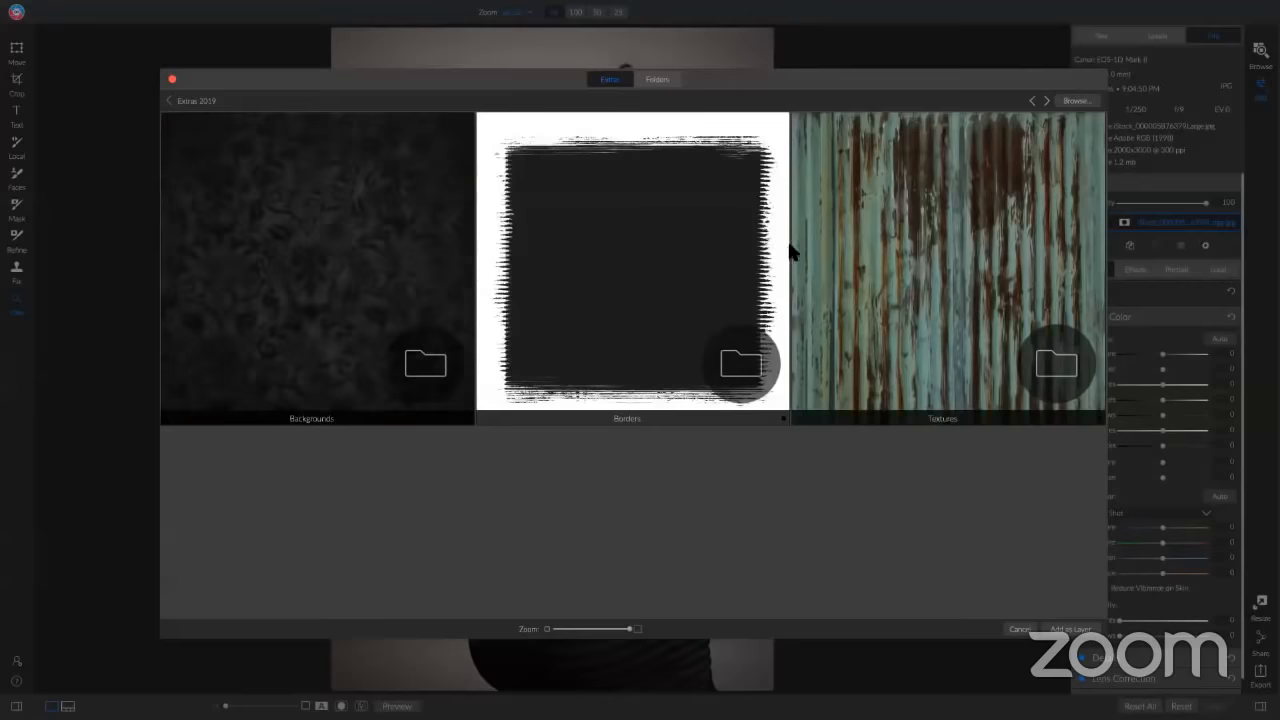
Add wall01.jpg from the Extras' Backgrounds > Walls folder as a layer and place it below the portrait layer
{"action": "double_click", "coordinate": [641, 216]}
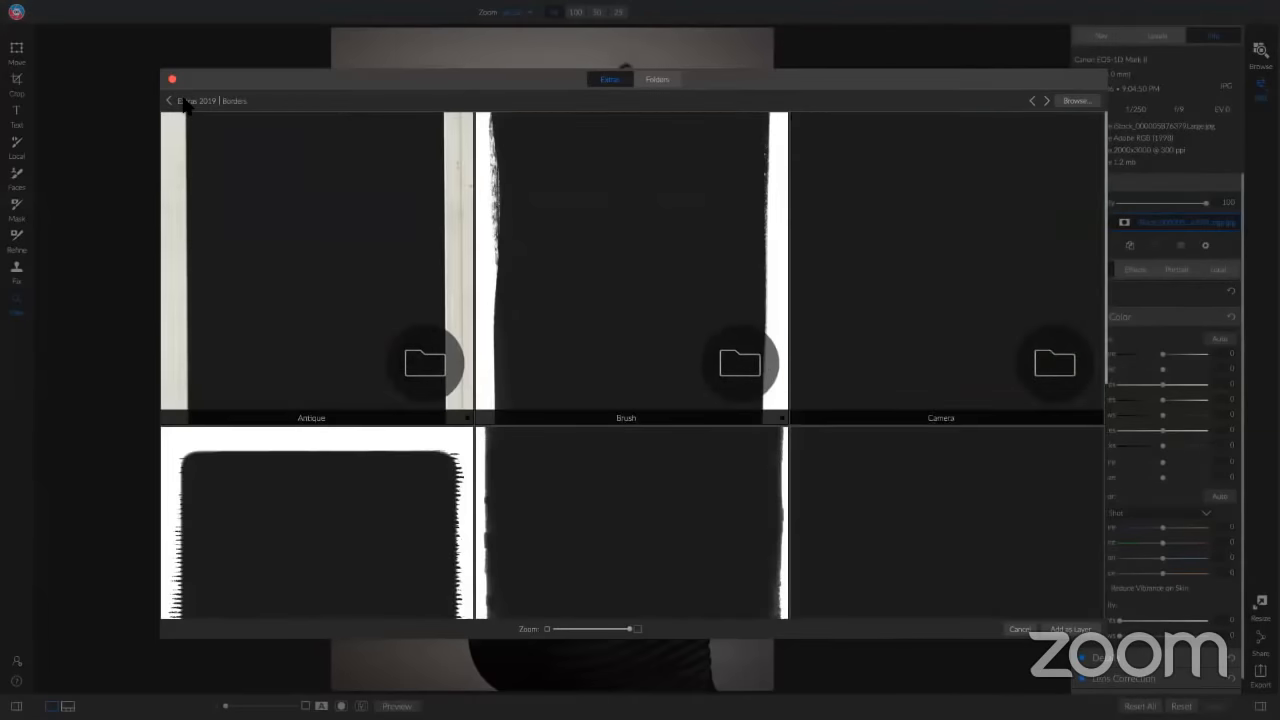
{"action": "left_click", "coordinate": [198, 102]}
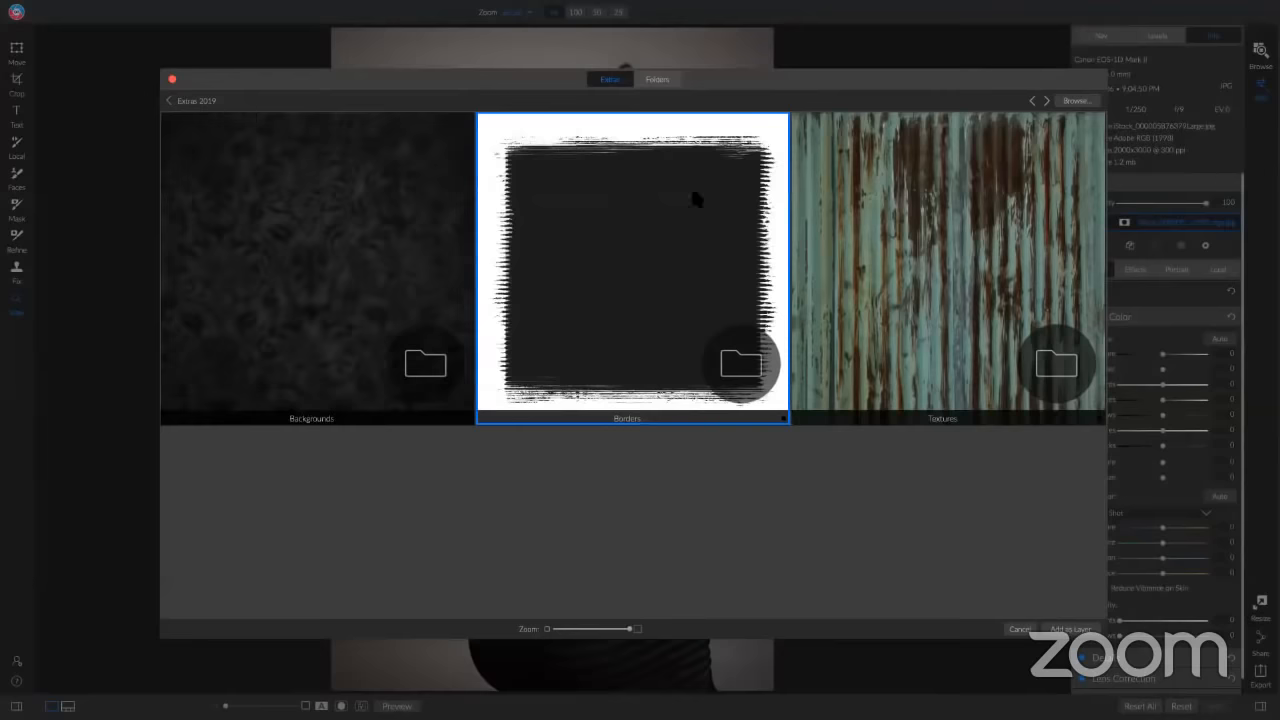
{"action": "double_click", "coordinate": [432, 268]}
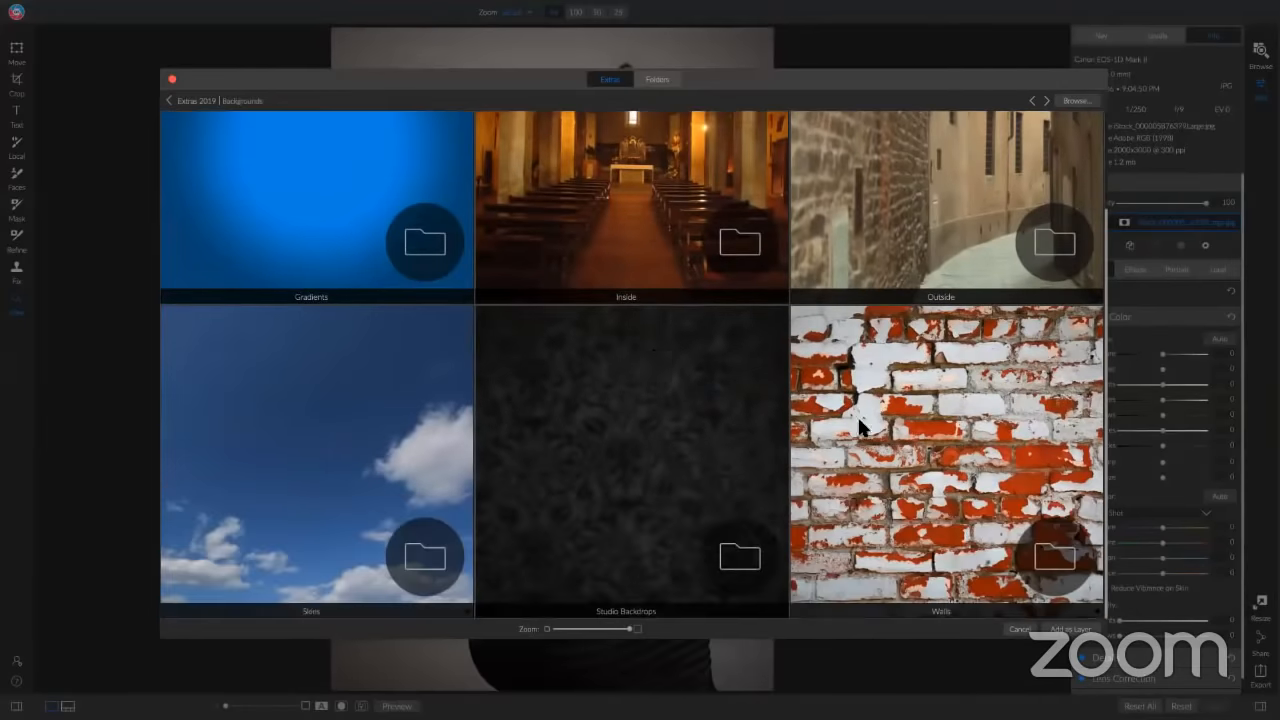
{"action": "double_click", "coordinate": [908, 434]}
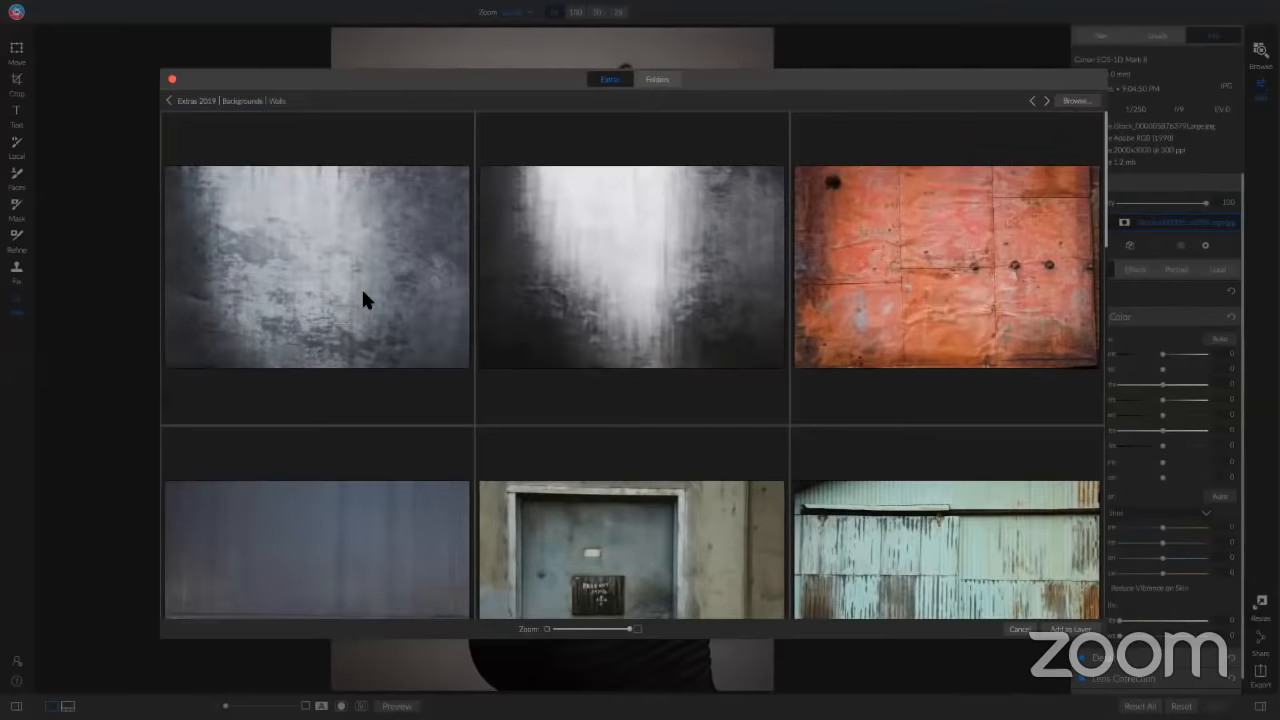
{"action": "double_click", "coordinate": [361, 287]}
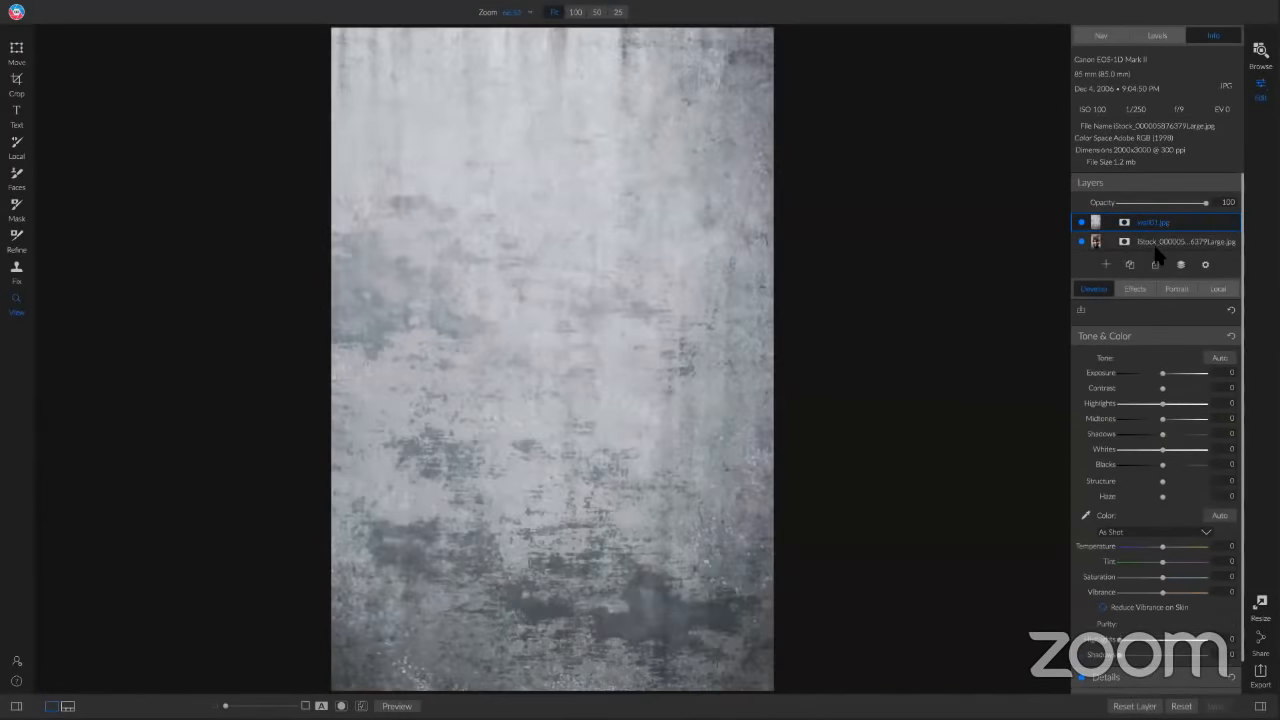
{"action": "left_click", "coordinate": [1156, 258]}
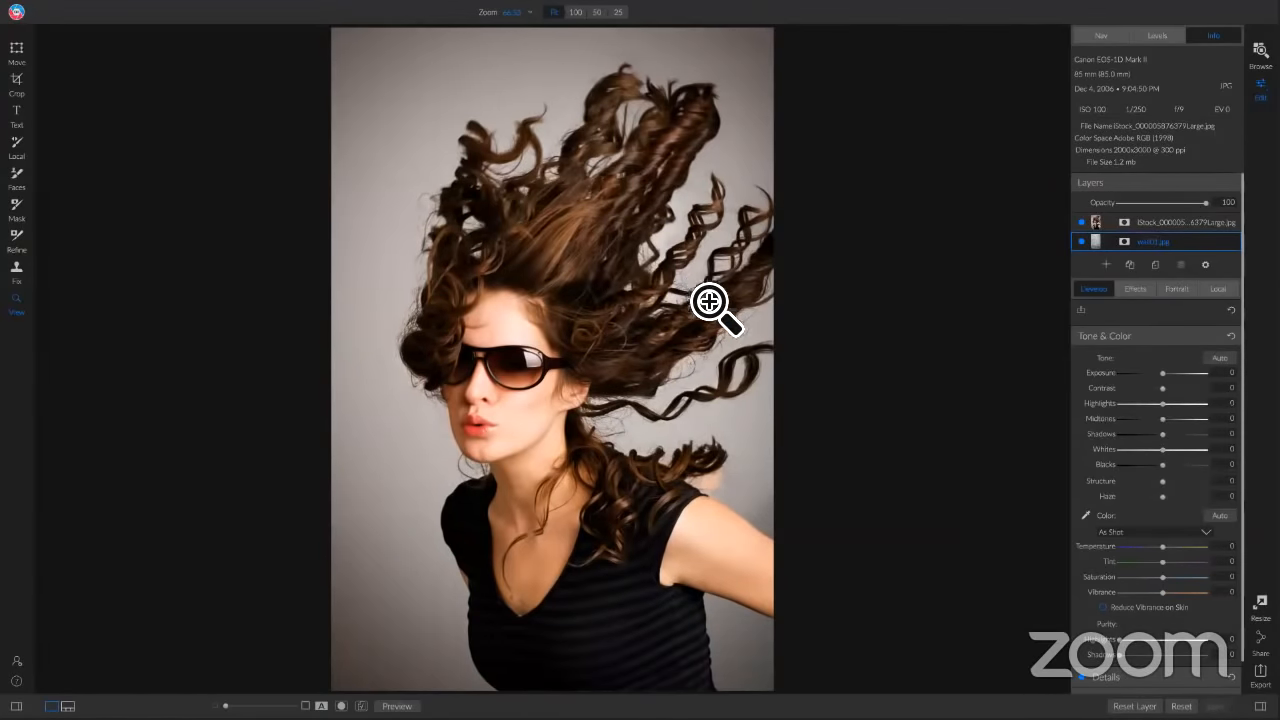
Mask the portrait layer by Color Range, sampling the gray studio backdrop, inverting the mask and setting the range to 29
{"action": "left_click", "coordinate": [1122, 223]}
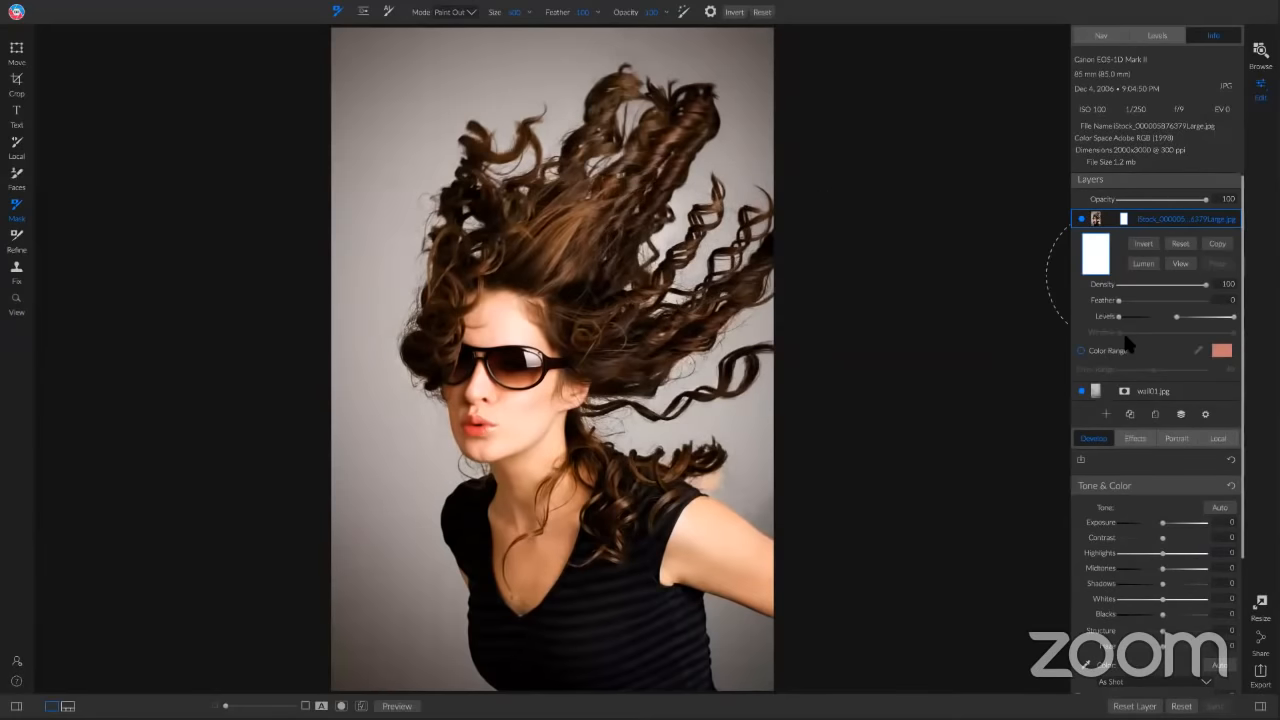
{"action": "left_click", "coordinate": [1081, 351]}
{"action": "left_click", "coordinate": [1199, 350]}
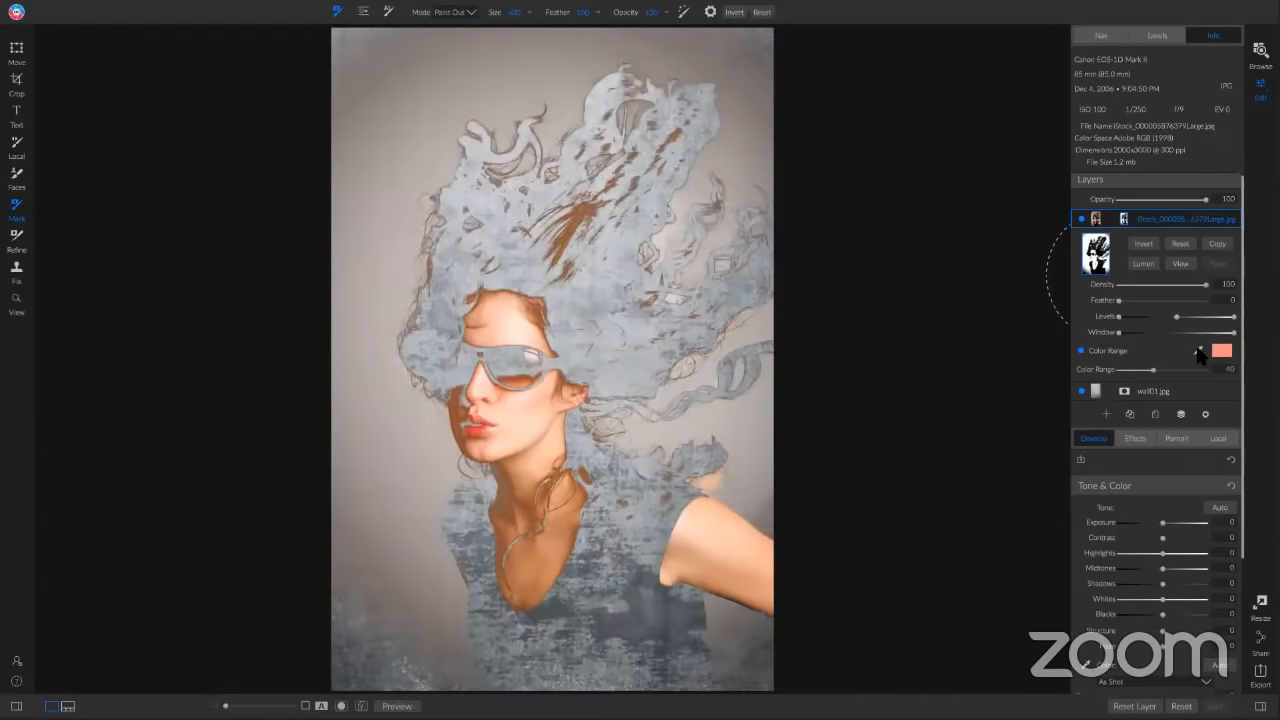
{"action": "left_click", "coordinate": [679, 234]}
{"action": "left_click", "coordinate": [1145, 244]}
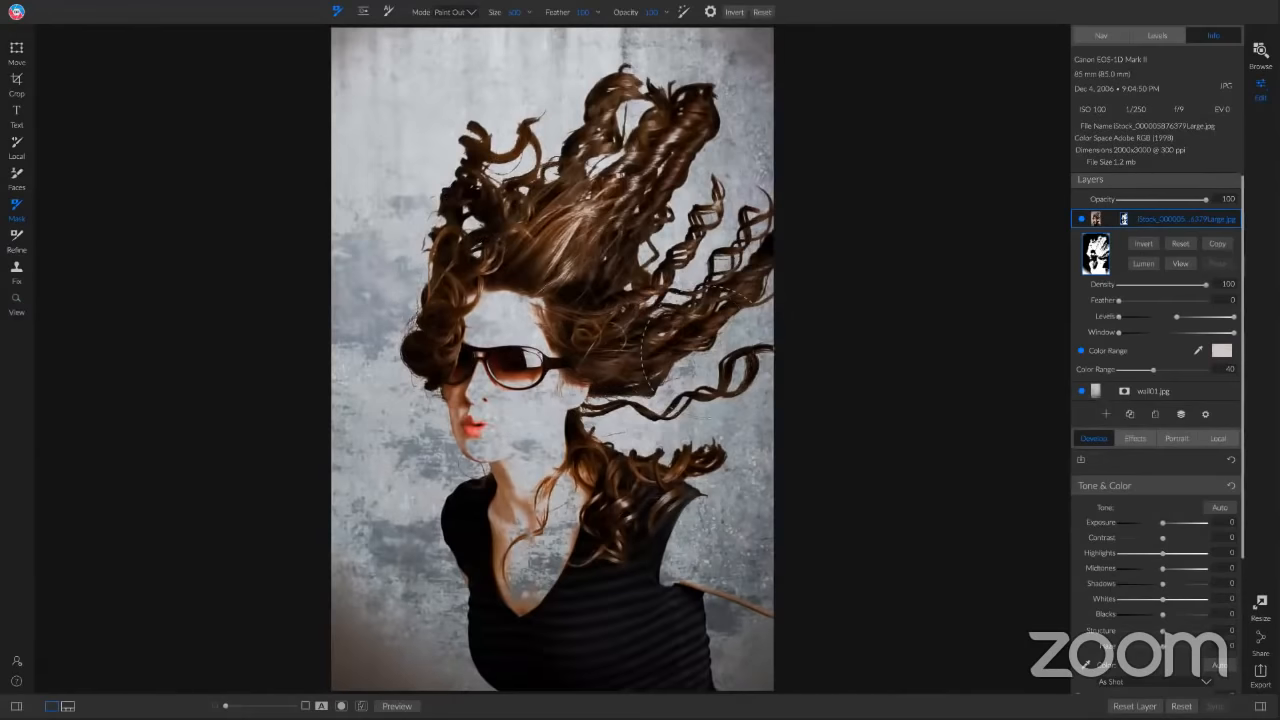
{"action": "mouse_move", "coordinate": [1153, 372]}
{"action": "left_mouse_down"}
{"action": "mouse_move", "coordinate": [1163, 376]}
{"action": "mouse_move", "coordinate": [1137, 372]}
{"action": "mouse_move", "coordinate": [1147, 376]}
{"action": "left_mouse_up"}
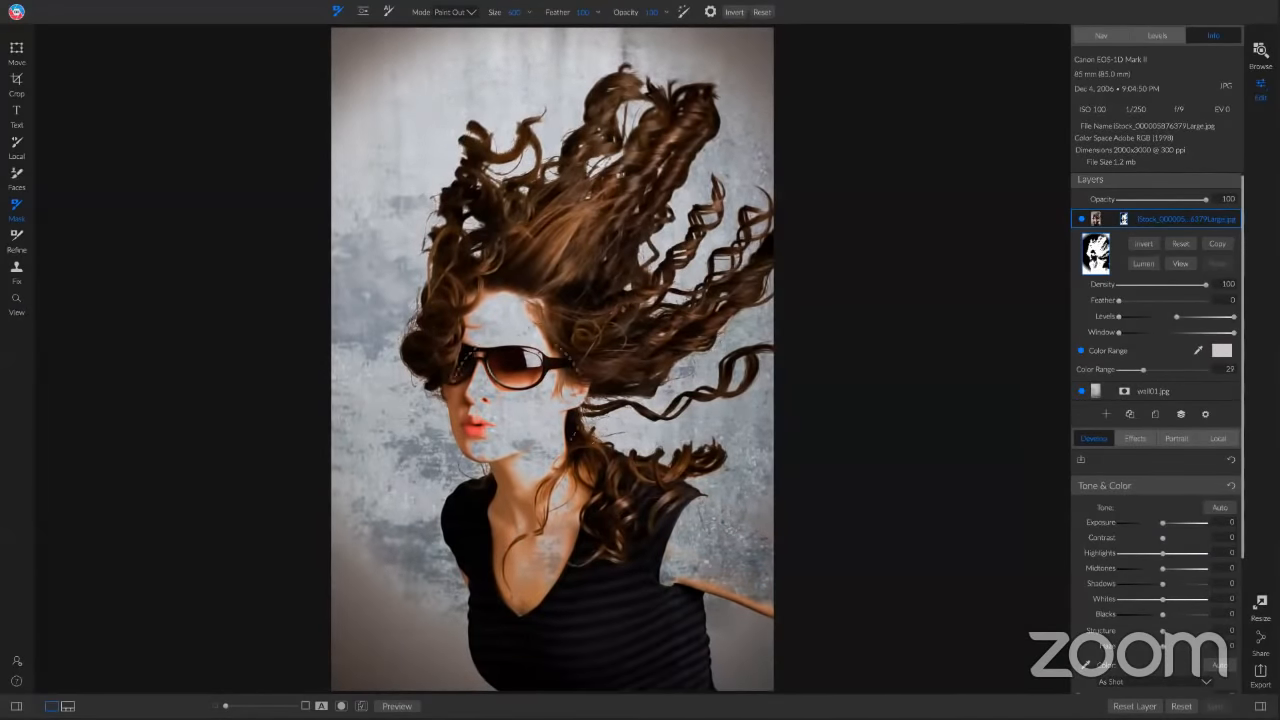
Try painting the woman's face back into the color range mask, and reset the mask
{"action": "mouse_move", "coordinate": [499, 389]}
{"action": "left_mouse_down"}
{"action": "mouse_move", "coordinate": [510, 410]}
{"action": "mouse_move", "coordinate": [511, 314]}
{"action": "mouse_move", "coordinate": [519, 346]}
{"action": "left_mouse_up"}
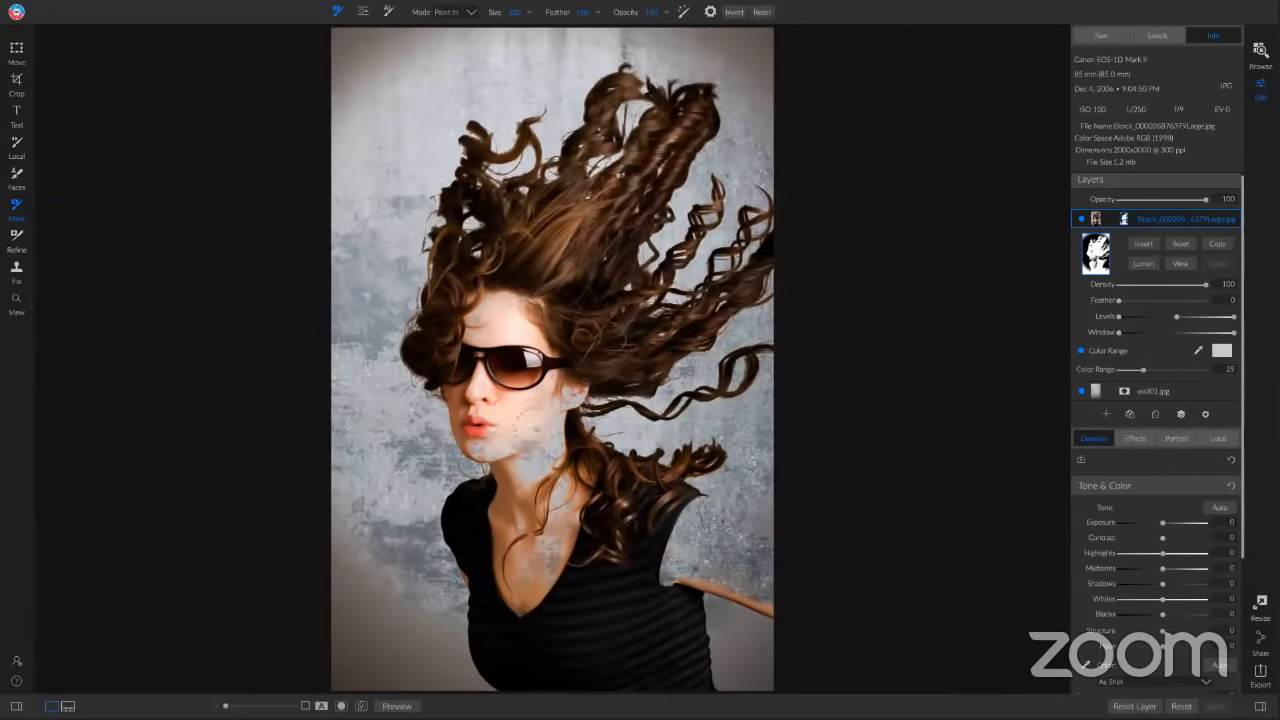
{"action": "mouse_move", "coordinate": [523, 418]}
{"action": "left_mouse_down"}
{"action": "mouse_move", "coordinate": [542, 434]}
{"action": "mouse_move", "coordinate": [536, 452]}
{"action": "left_mouse_up"}
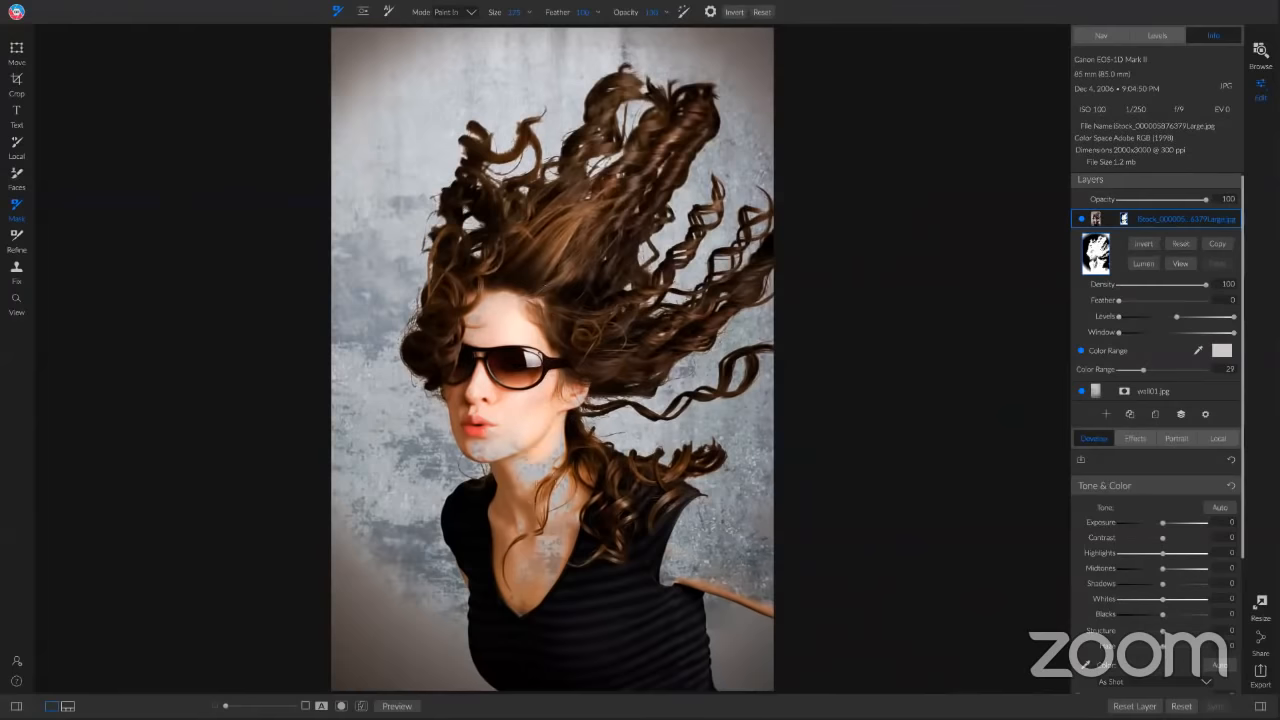
{"action": "left_click", "coordinate": [1181, 243]}
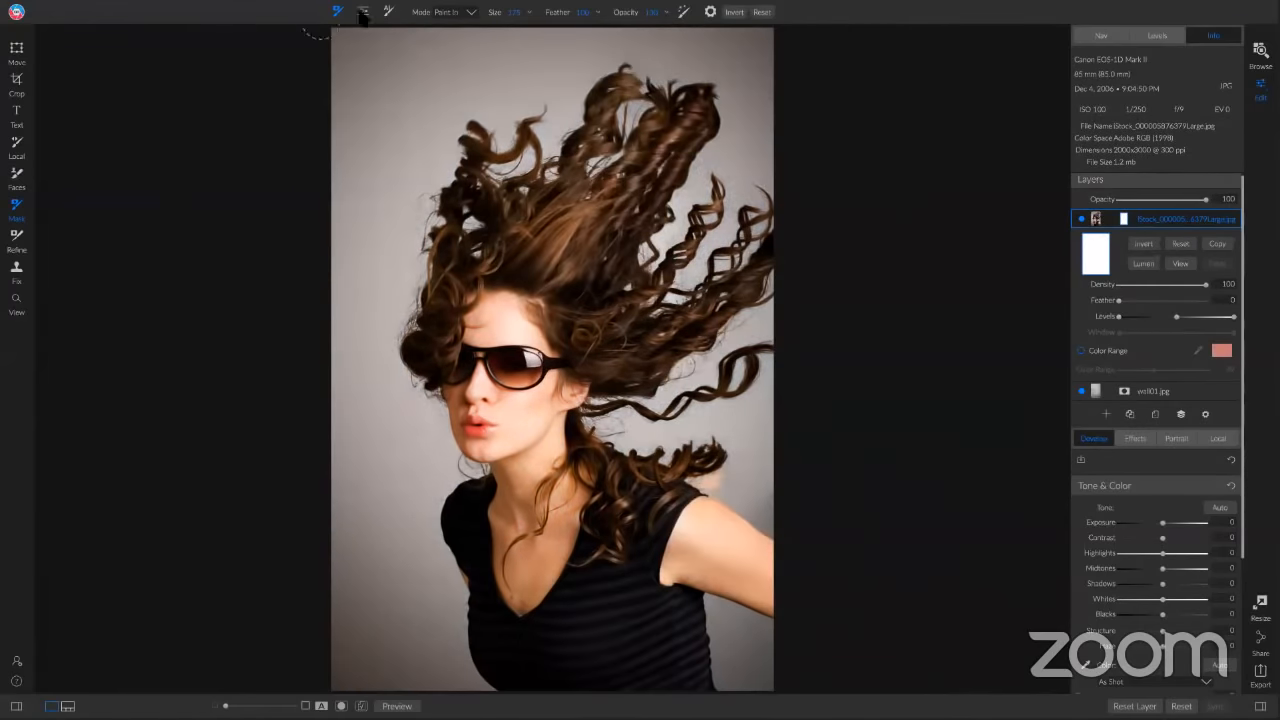
Mark the gray backdrop around the woman as Drop with the Quick Mask brush, replacing the long stroke above her hair with separate dabs
{"action": "left_click", "coordinate": [390, 12]}
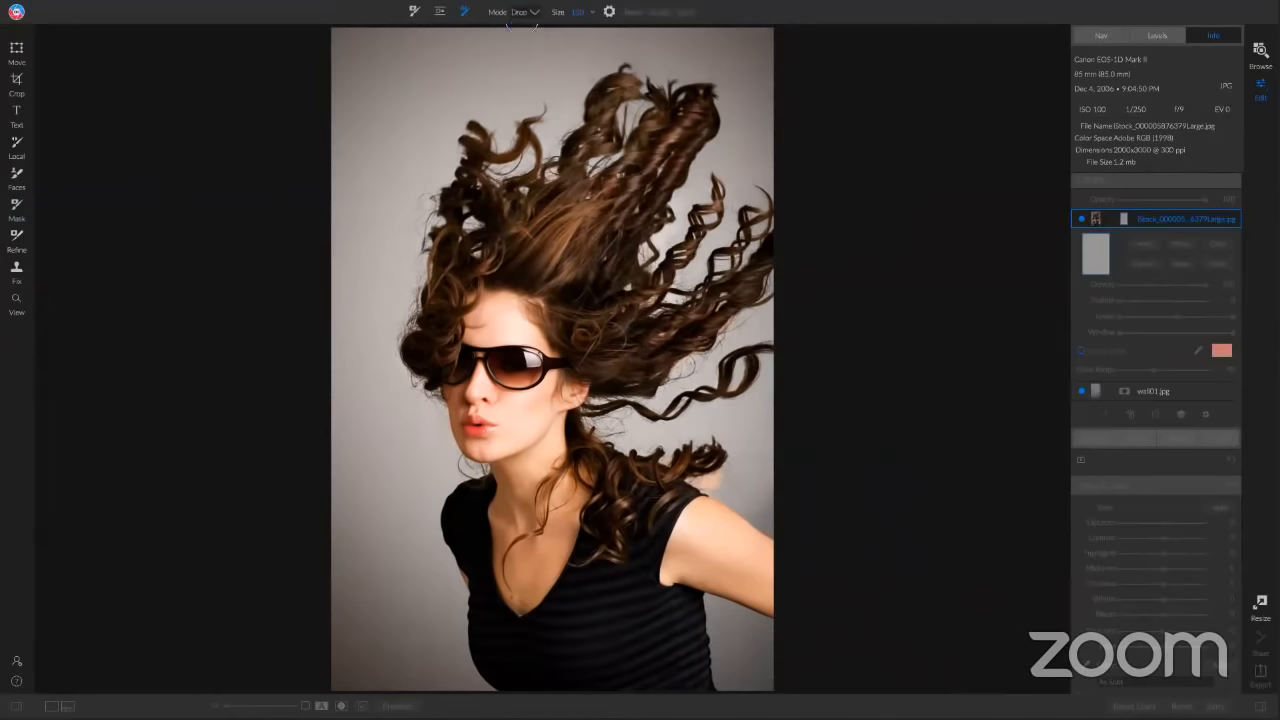
{"action": "mouse_move", "coordinate": [467, 68]}
{"action": "left_mouse_down"}
{"action": "mouse_move", "coordinate": [395, 106]}
{"action": "mouse_move", "coordinate": [359, 305]}
{"action": "mouse_move", "coordinate": [361, 386]}
{"action": "mouse_move", "coordinate": [402, 540]}
{"action": "mouse_move", "coordinate": [405, 680]}
{"action": "left_mouse_up"}
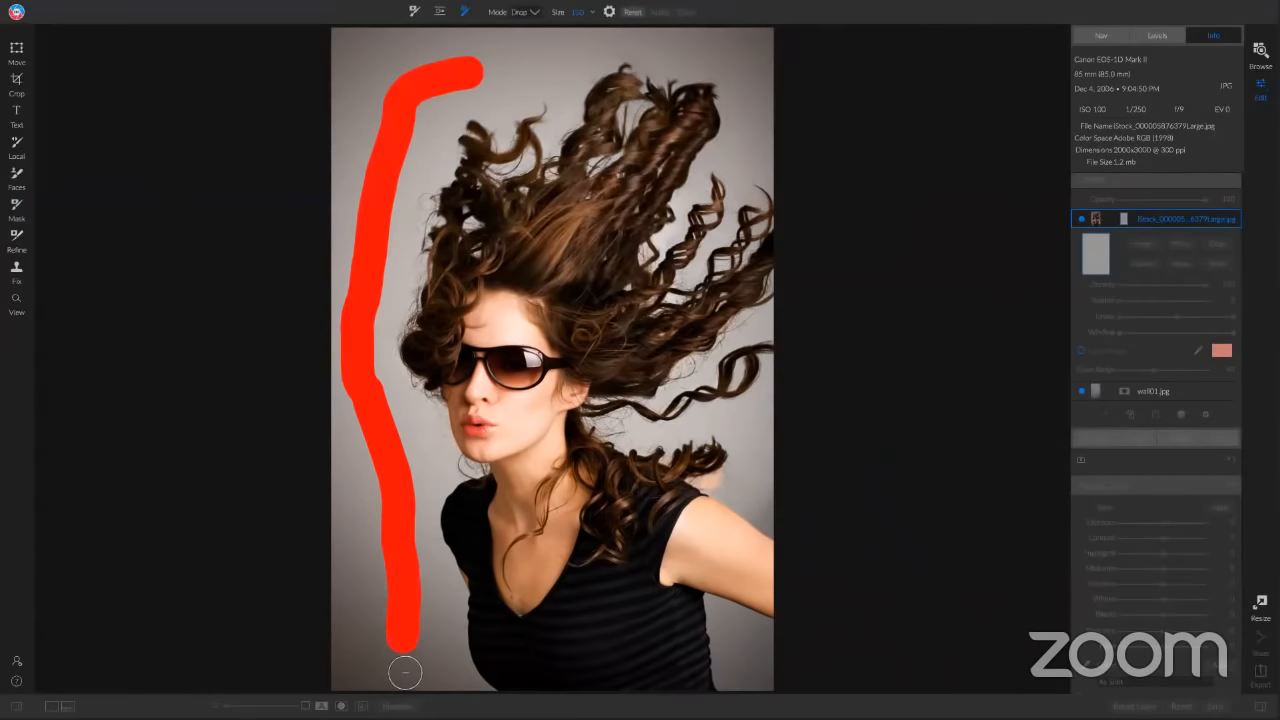
{"action": "left_click_drag", "start_coordinate": [728, 430], "coordinate": [776, 430]}
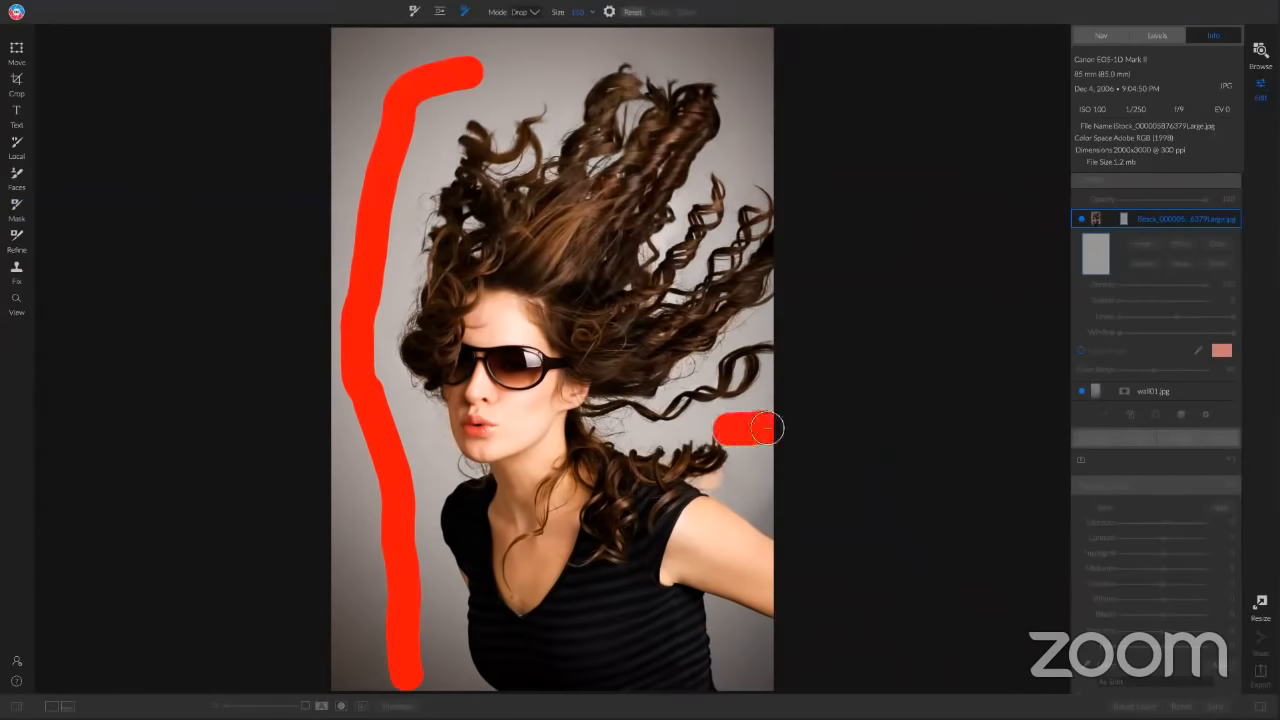
{"action": "left_click_drag", "start_coordinate": [772, 481], "coordinate": [750, 500]}
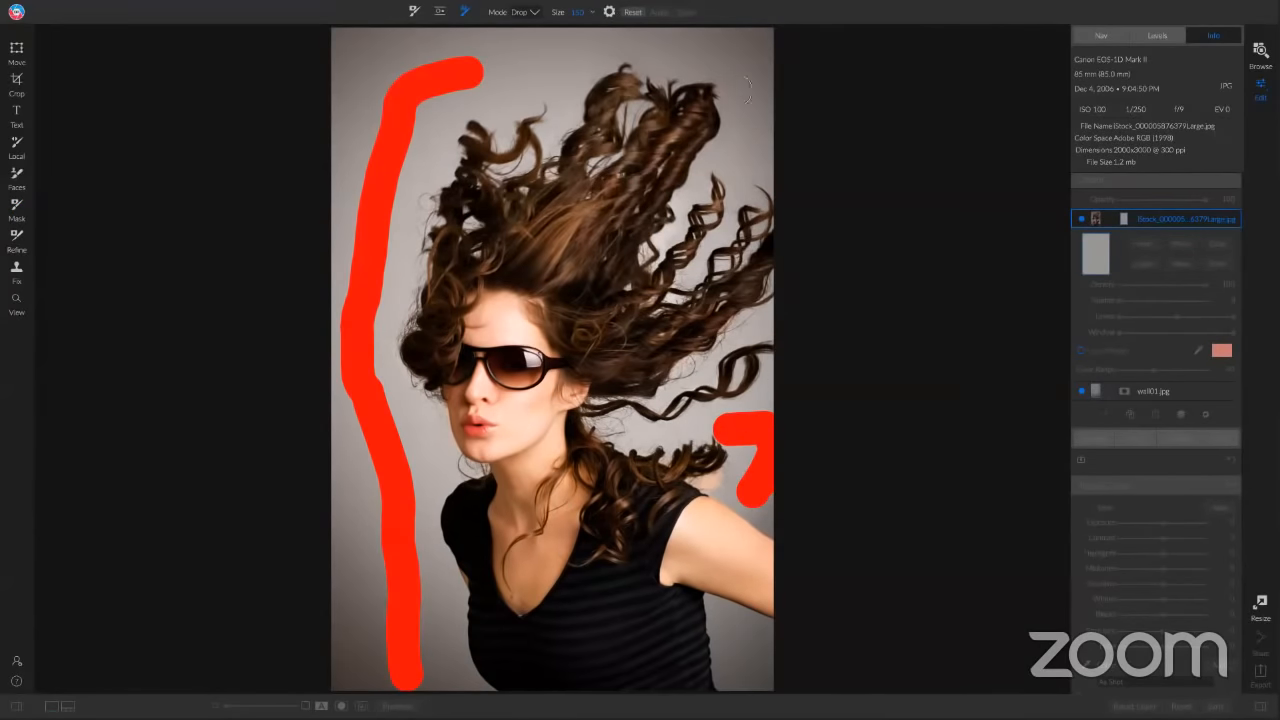
{"action": "mouse_move", "coordinate": [745, 160]}
{"action": "left_mouse_down"}
{"action": "mouse_move", "coordinate": [735, 65]}
{"action": "mouse_move", "coordinate": [706, 55]}
{"action": "mouse_move", "coordinate": [509, 56]}
{"action": "mouse_move", "coordinate": [466, 71]}
{"action": "left_mouse_up"}
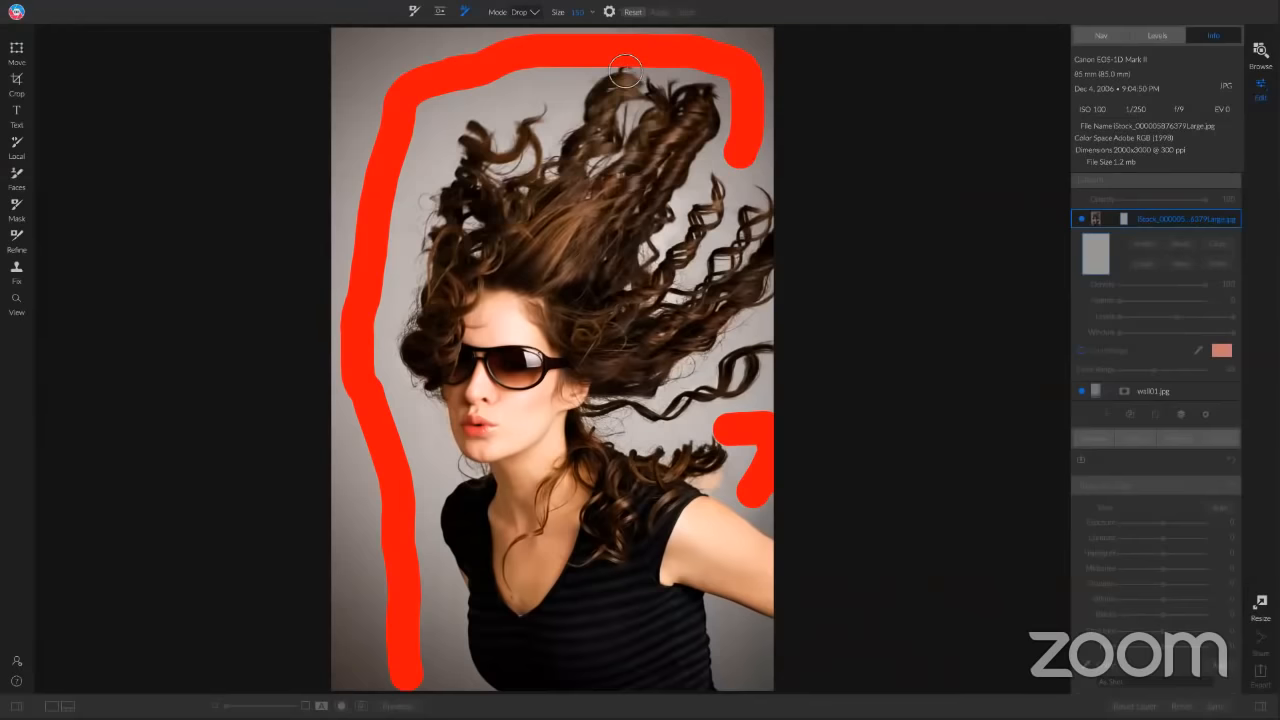
{"action": "key", "text": "ctrl+z"}
{"action": "left_click_drag", "start_coordinate": [526, 62], "coordinate": [546, 55]}
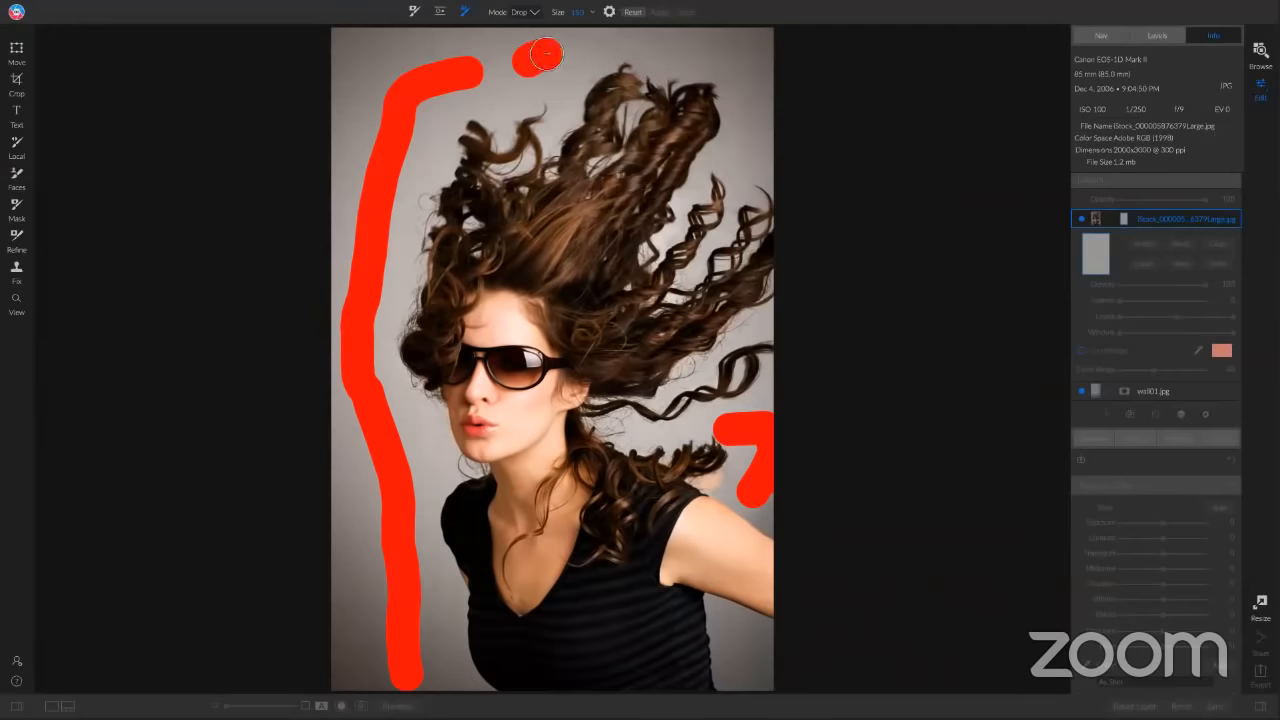
{"action": "left_click", "coordinate": [750, 51]}
Mark the woman's hair, face, body and arm as Keep, and apply the quick mask to cut out her backdrop
{"action": "key", "text": "x"}
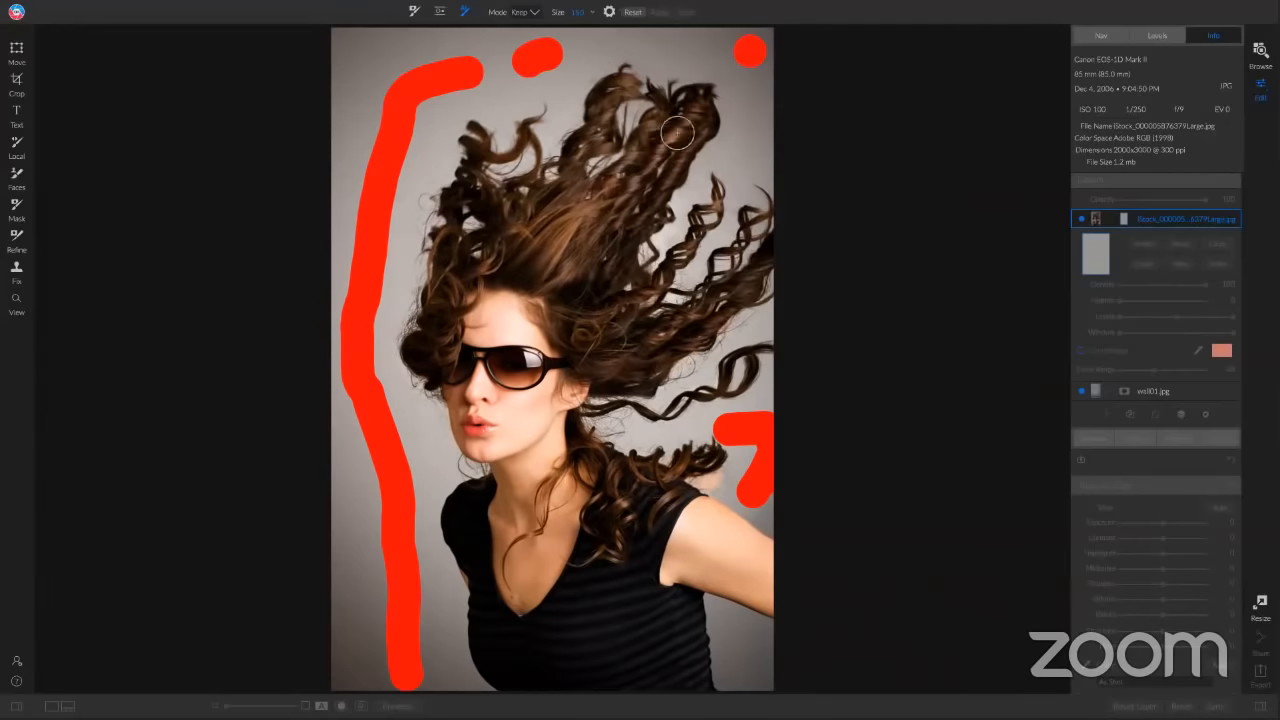
{"action": "mouse_move", "coordinate": [636, 168]}
{"action": "left_mouse_down"}
{"action": "mouse_move", "coordinate": [608, 222]}
{"action": "mouse_move", "coordinate": [573, 241]}
{"action": "mouse_move", "coordinate": [542, 241]}
{"action": "mouse_move", "coordinate": [553, 213]}
{"action": "mouse_move", "coordinate": [565, 201]}
{"action": "mouse_move", "coordinate": [505, 396]}
{"action": "mouse_move", "coordinate": [546, 472]}
{"action": "mouse_move", "coordinate": [555, 588]}
{"action": "mouse_move", "coordinate": [525, 671]}
{"action": "mouse_move", "coordinate": [507, 662]}
{"action": "mouse_move", "coordinate": [494, 606]}
{"action": "mouse_move", "coordinate": [512, 548]}
{"action": "mouse_move", "coordinate": [585, 500]}
{"action": "mouse_move", "coordinate": [625, 494]}
{"action": "mouse_move", "coordinate": [763, 562]}
{"action": "mouse_move", "coordinate": [630, 562]}
{"action": "mouse_move", "coordinate": [633, 688]}
{"action": "mouse_move", "coordinate": [600, 515]}
{"action": "mouse_move", "coordinate": [545, 435]}
{"action": "mouse_move", "coordinate": [570, 350]}
{"action": "mouse_move", "coordinate": [615, 332]}
{"action": "mouse_move", "coordinate": [580, 255]}
{"action": "mouse_move", "coordinate": [540, 245]}
{"action": "mouse_move", "coordinate": [463, 300]}
{"action": "mouse_move", "coordinate": [426, 350]}
{"action": "mouse_move", "coordinate": [456, 318]}
{"action": "mouse_move", "coordinate": [451, 255]}
{"action": "mouse_move", "coordinate": [470, 272]}
{"action": "mouse_move", "coordinate": [518, 273]}
{"action": "mouse_move", "coordinate": [540, 206]}
{"action": "left_mouse_up"}
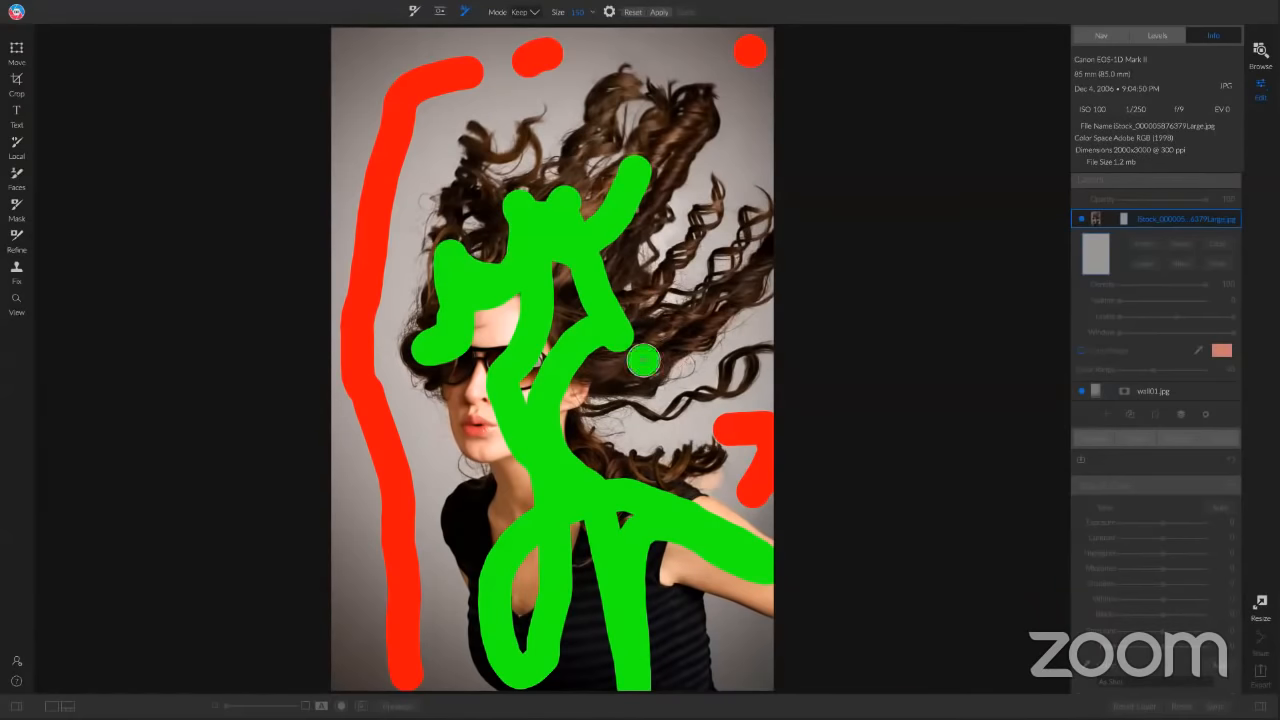
{"action": "key", "text": "x"}
{"action": "left_click", "coordinate": [660, 13]}
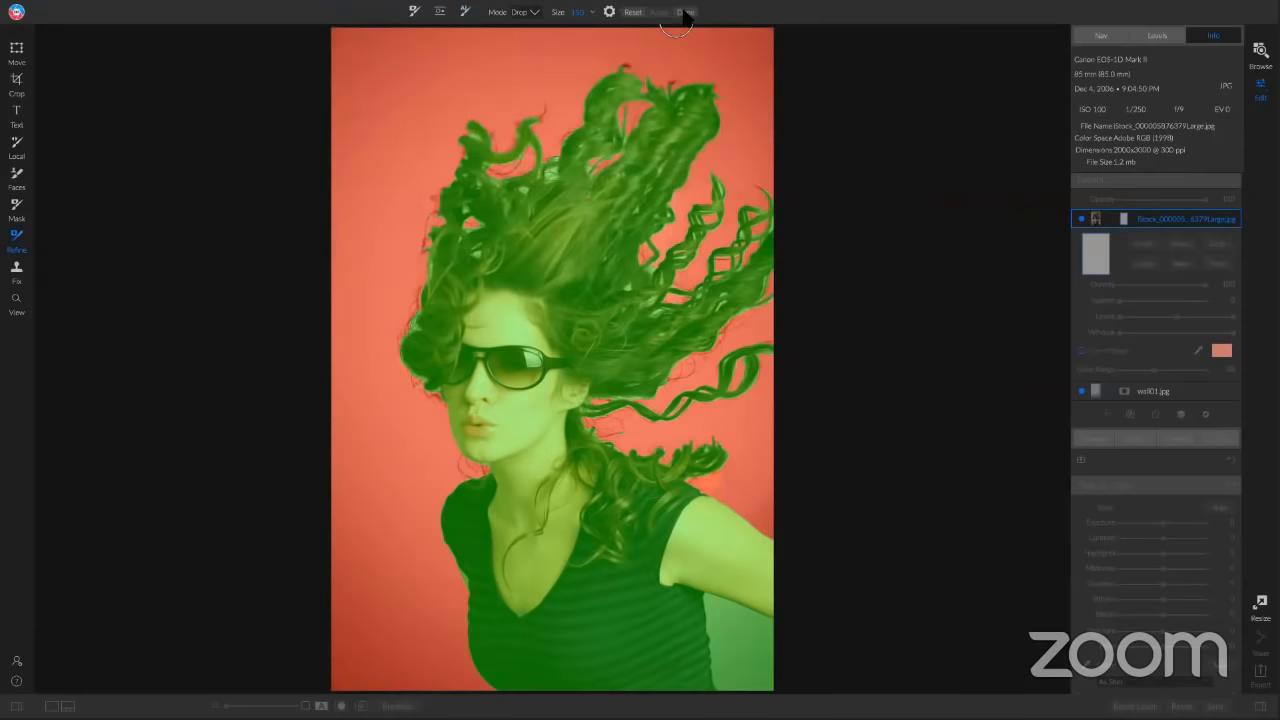
{"action": "left_click", "coordinate": [685, 13]}
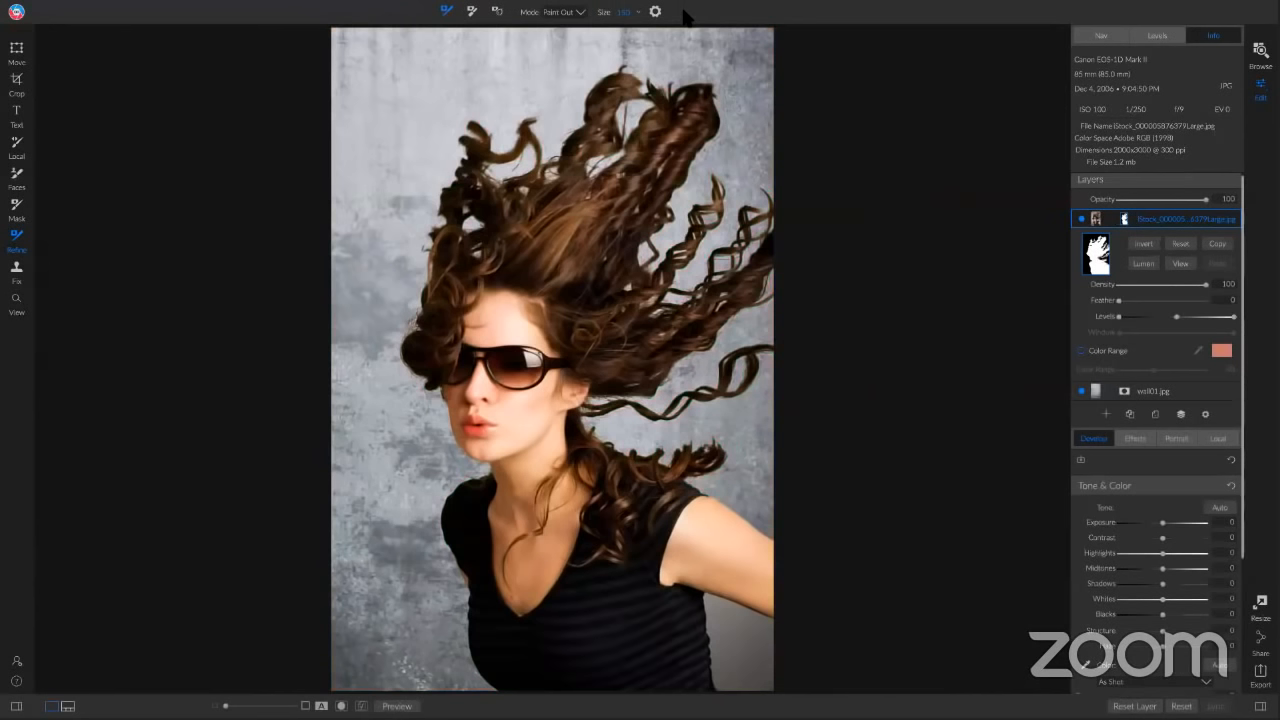
Duplicate the masked portrait layer
{"action": "right_click", "coordinate": [1175, 226]}
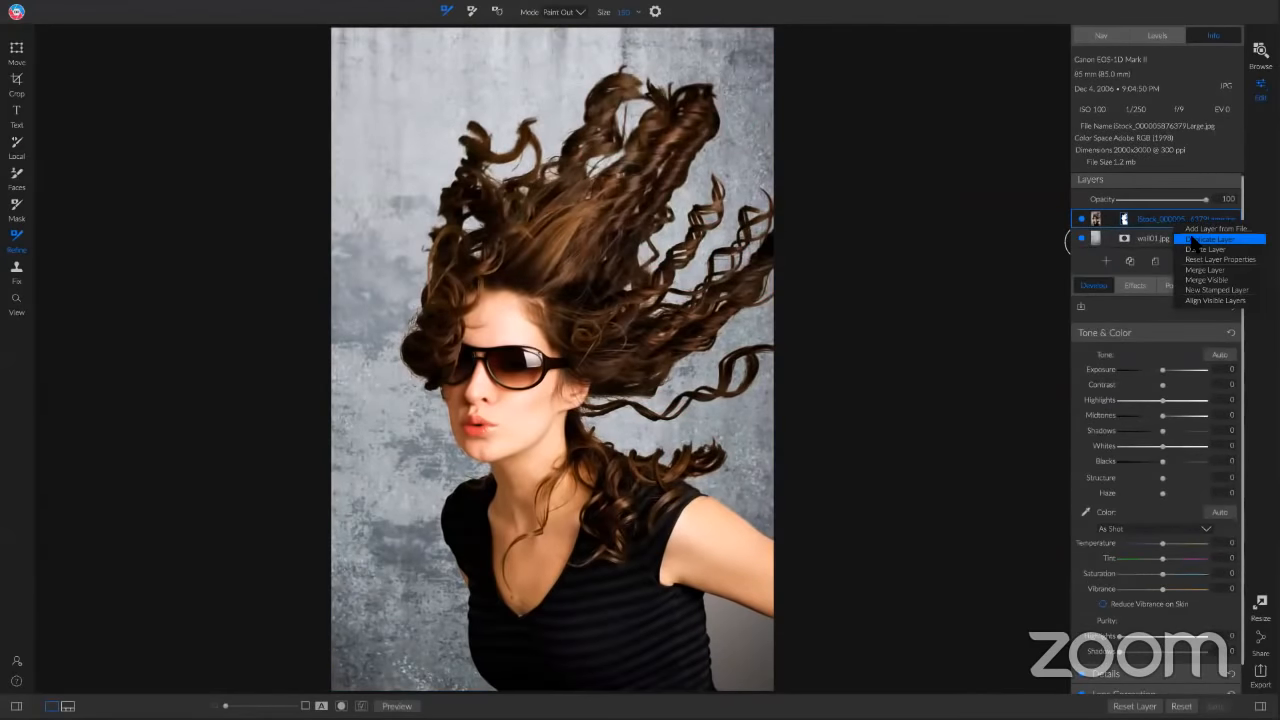
{"action": "left_click", "coordinate": [1192, 241]}
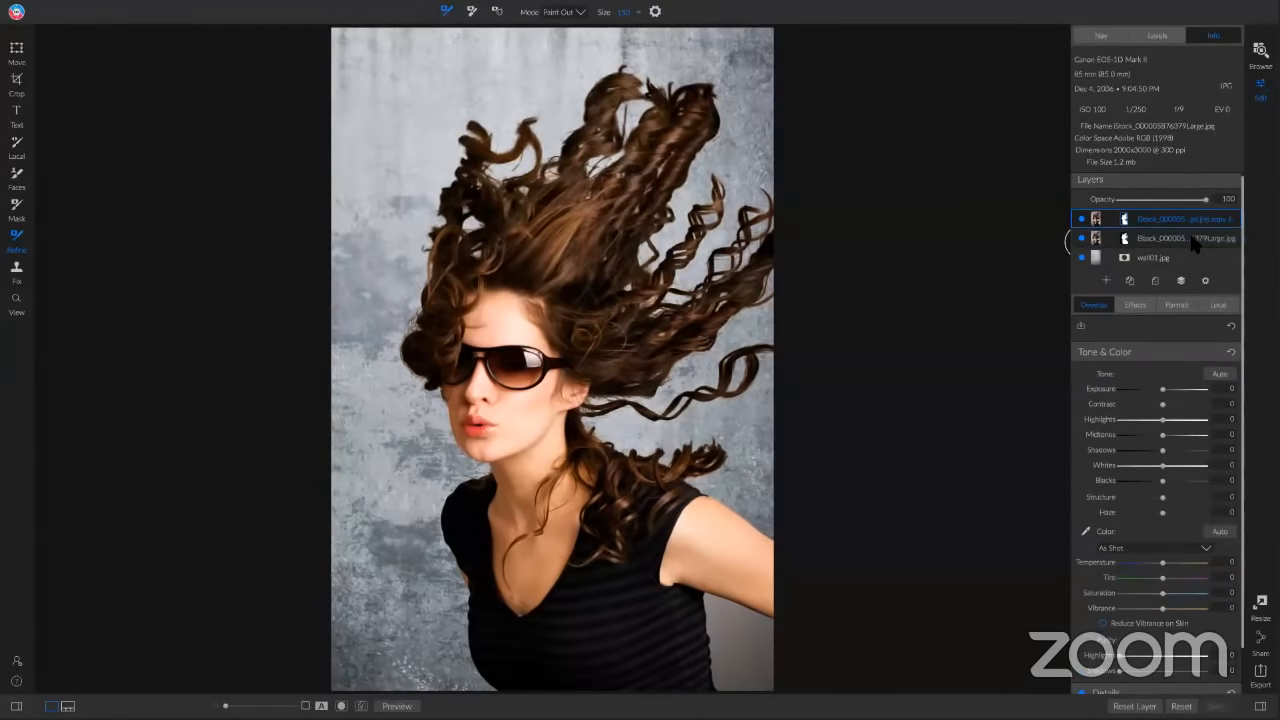
Reset the layer properties of the lower portrait, and delete that layer, leaving only the masked copy above wall01.jpg
{"action": "right_click", "coordinate": [1124, 241]}
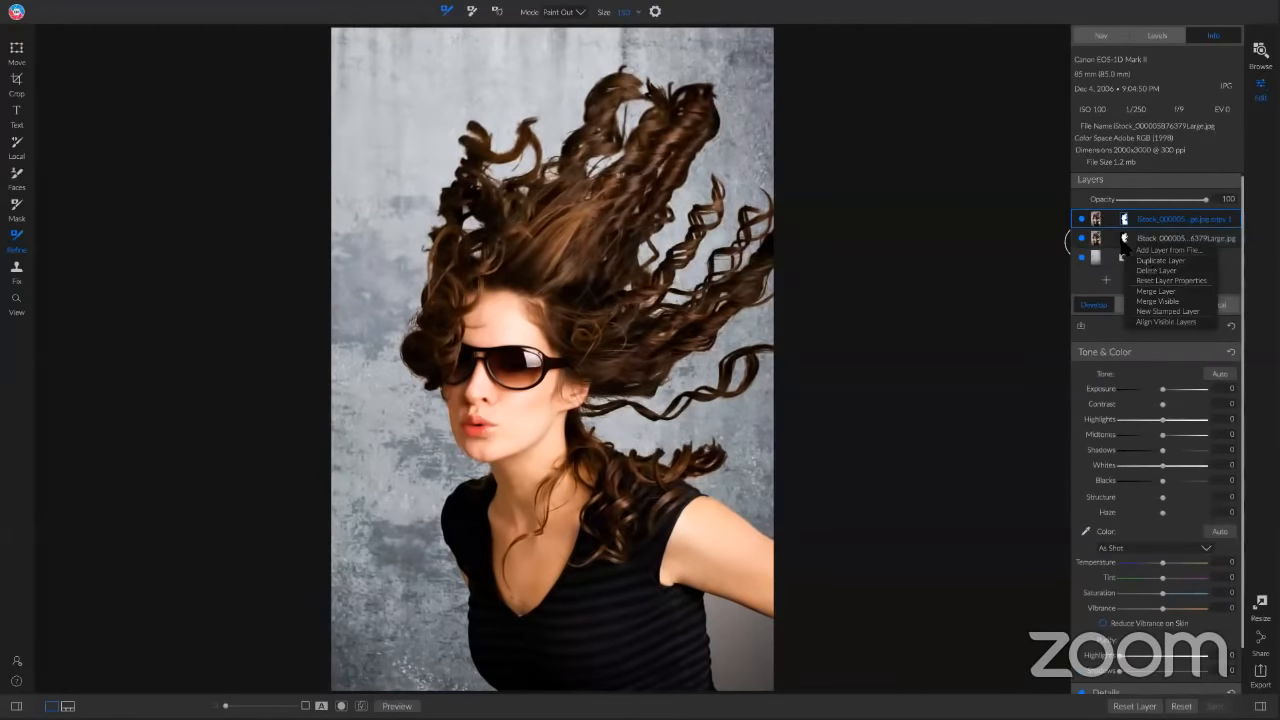
{"action": "left_click", "coordinate": [1174, 281]}
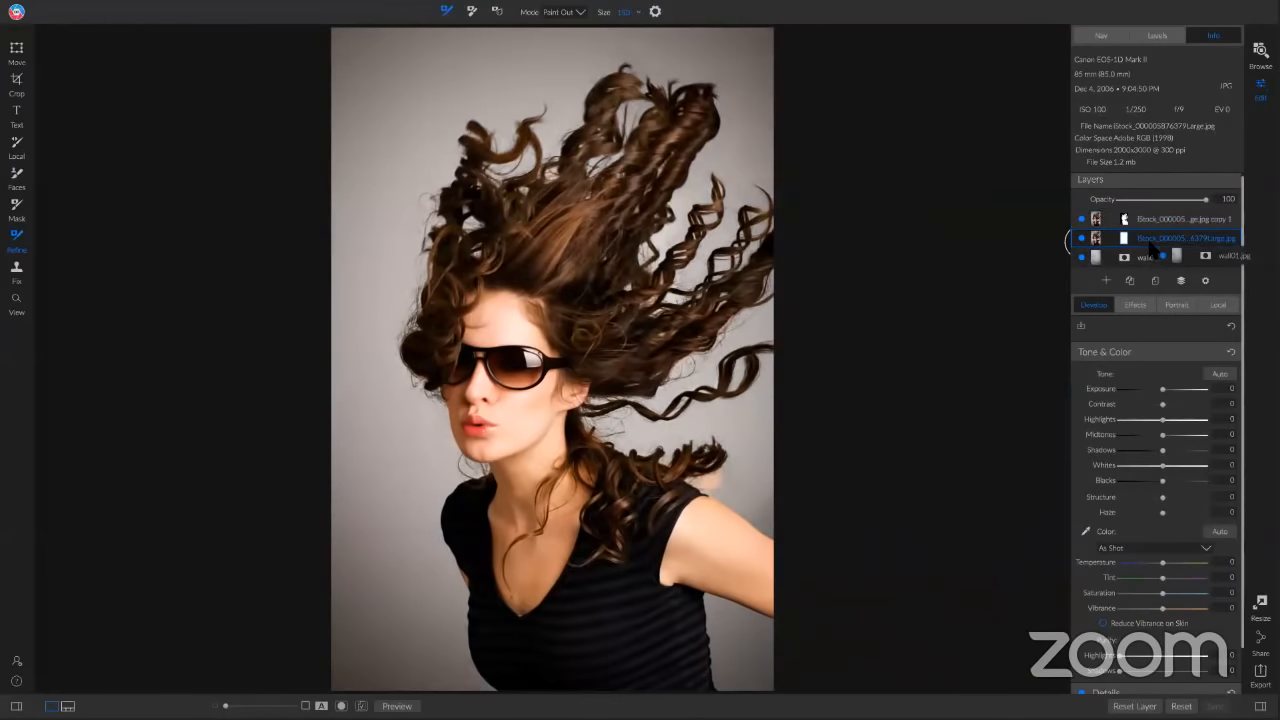
{"action": "left_click", "coordinate": [1154, 259]}
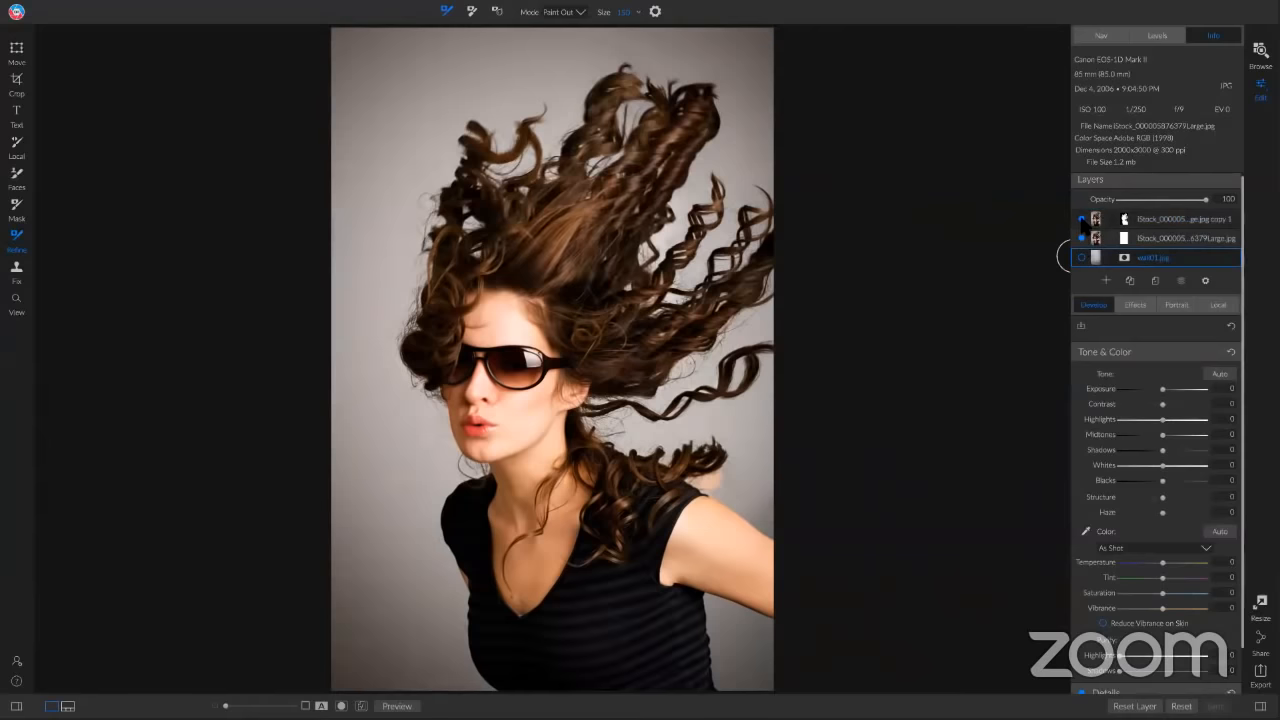
{"action": "left_click", "coordinate": [1081, 258]}
{"action": "right_click", "coordinate": [1146, 239]}
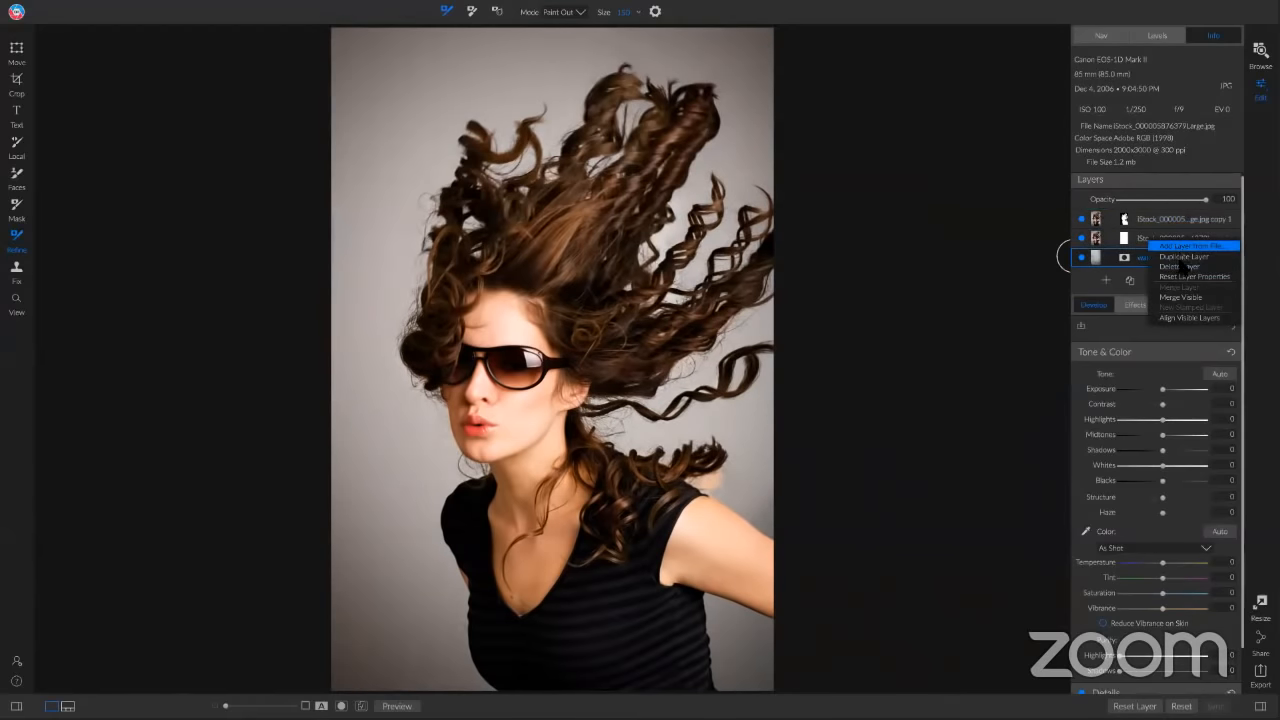
{"action": "left_click", "coordinate": [1178, 266]}
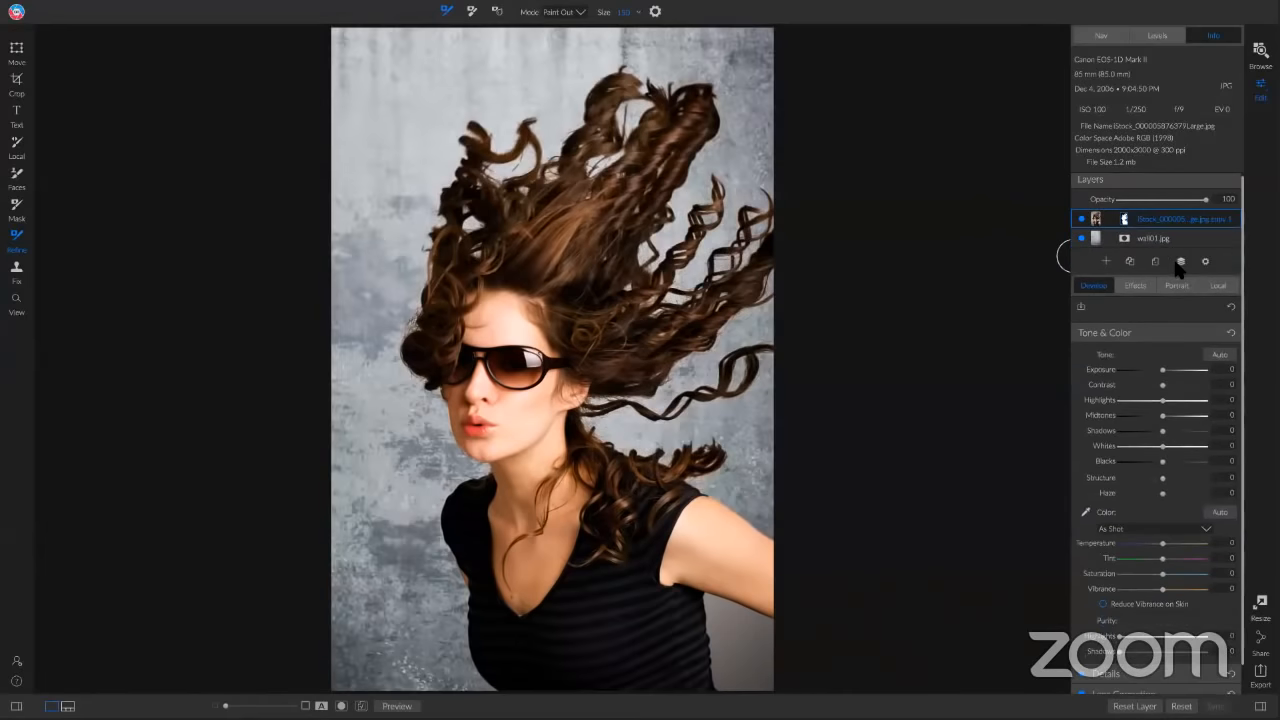
{"action": "left_click", "coordinate": [1082, 239]}
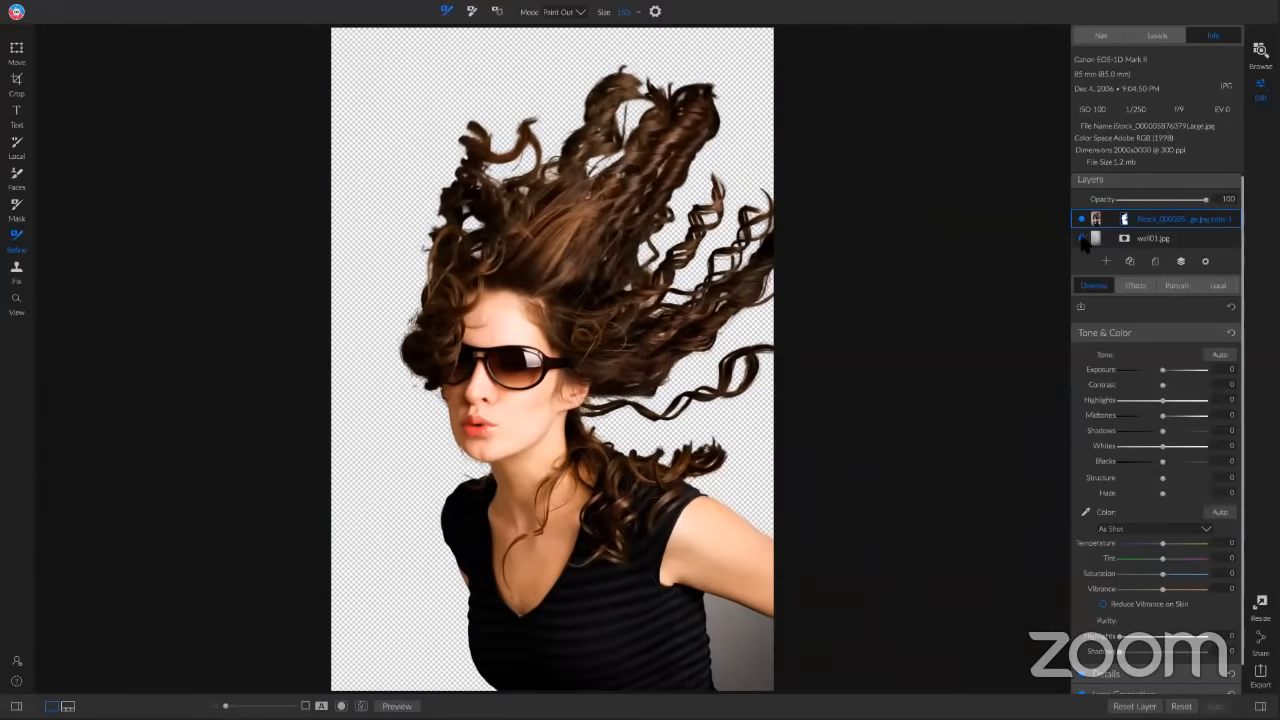
{"action": "left_click", "coordinate": [1082, 239]}
Place a duplicate of the masked portrait beneath the wall01.jpg layer and reset the duplicate's layer properties
{"action": "right_click", "coordinate": [1160, 222]}
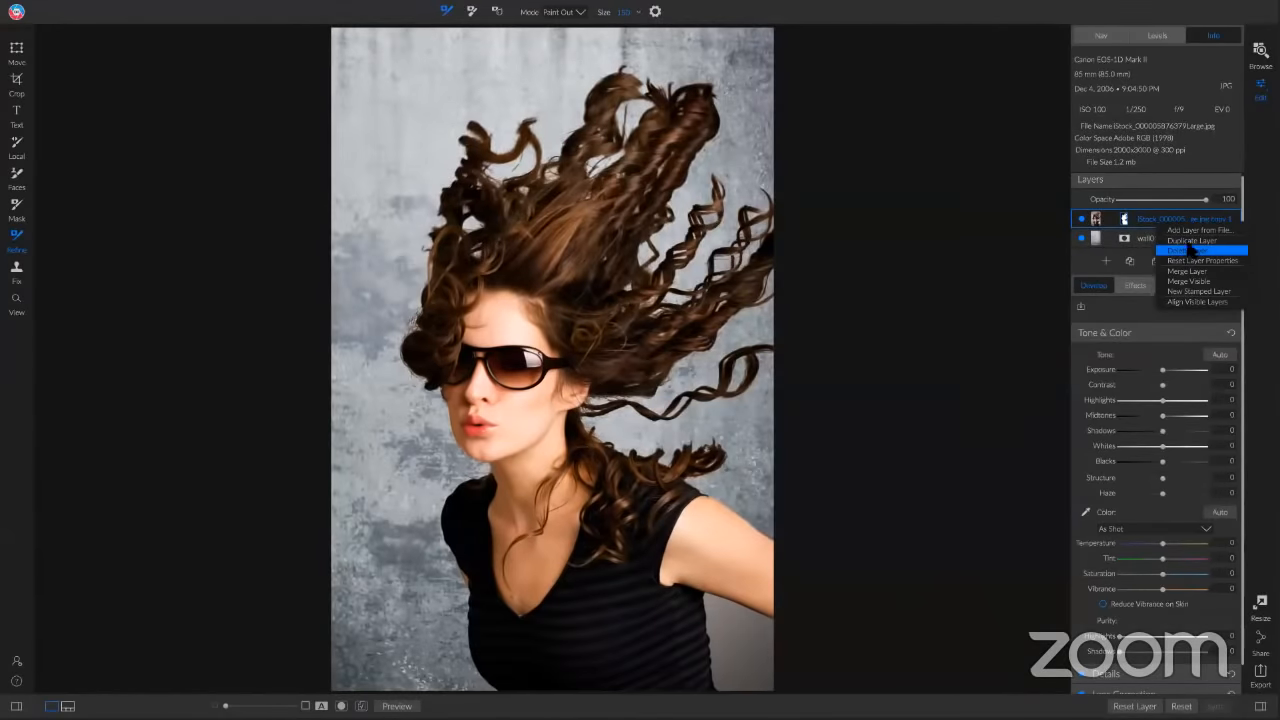
{"action": "left_click", "coordinate": [1168, 240]}
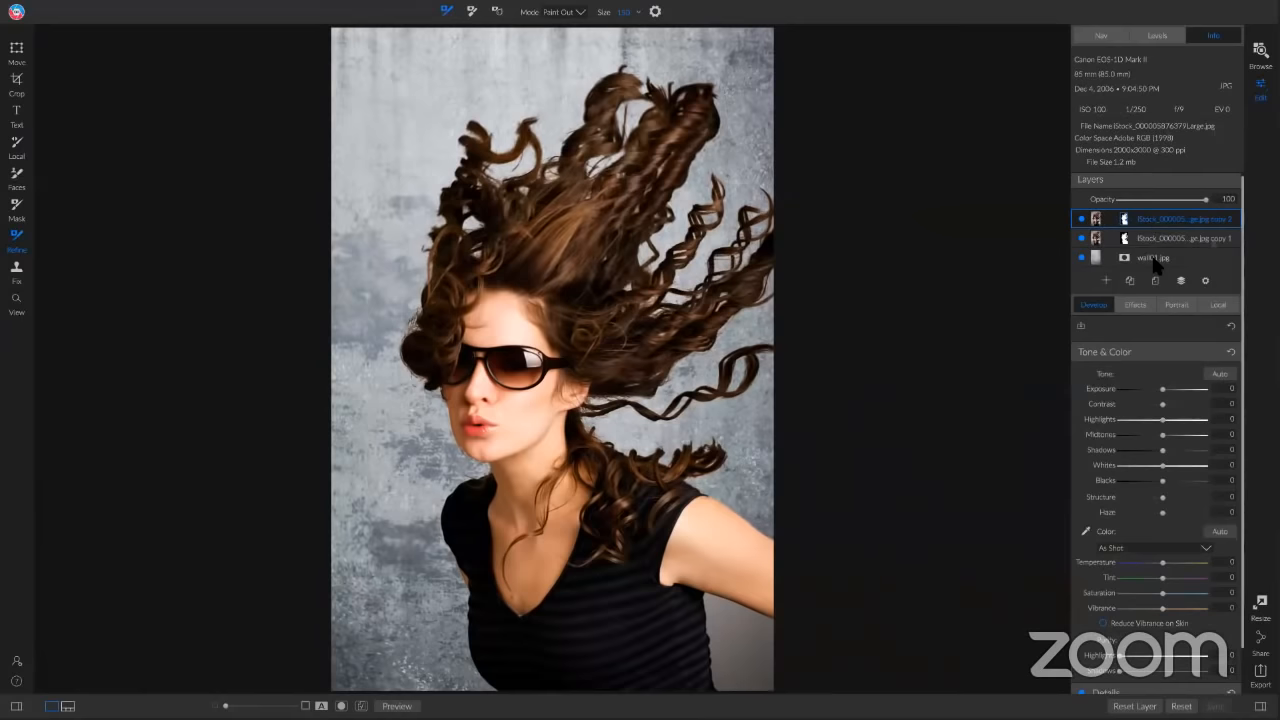
{"action": "left_click_drag", "start_coordinate": [1155, 262], "coordinate": [1123, 259]}
{"action": "right_click", "coordinate": [1123, 258]}
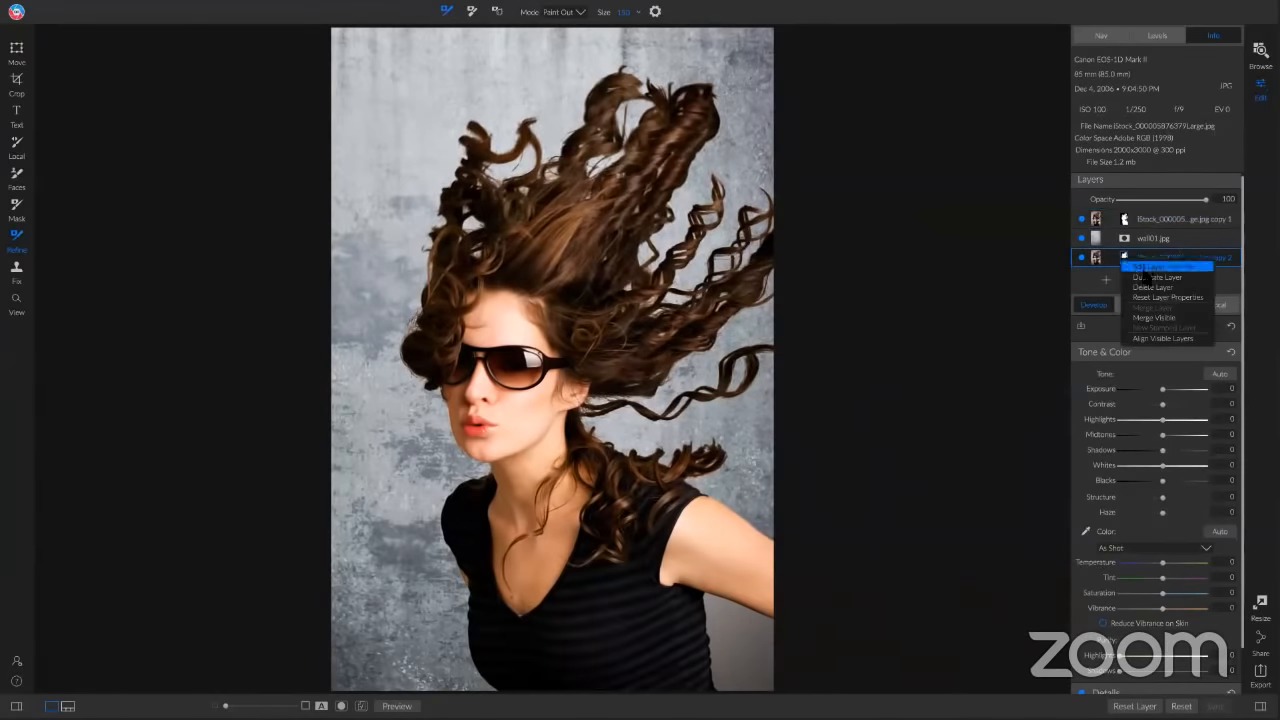
{"action": "left_click", "coordinate": [1168, 297]}
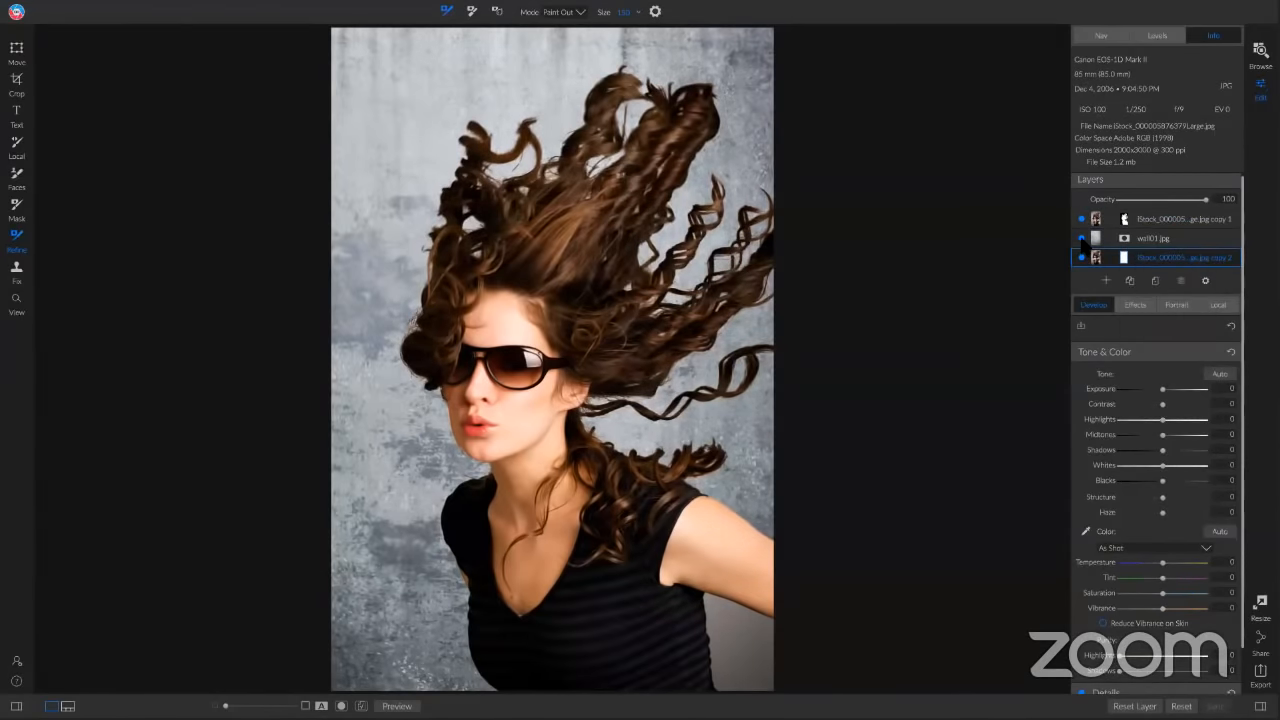
Compare the textured wall composite with the original studio backdrop by hiding and showing the wall01.jpg layer
{"action": "left_click", "coordinate": [1081, 238]}
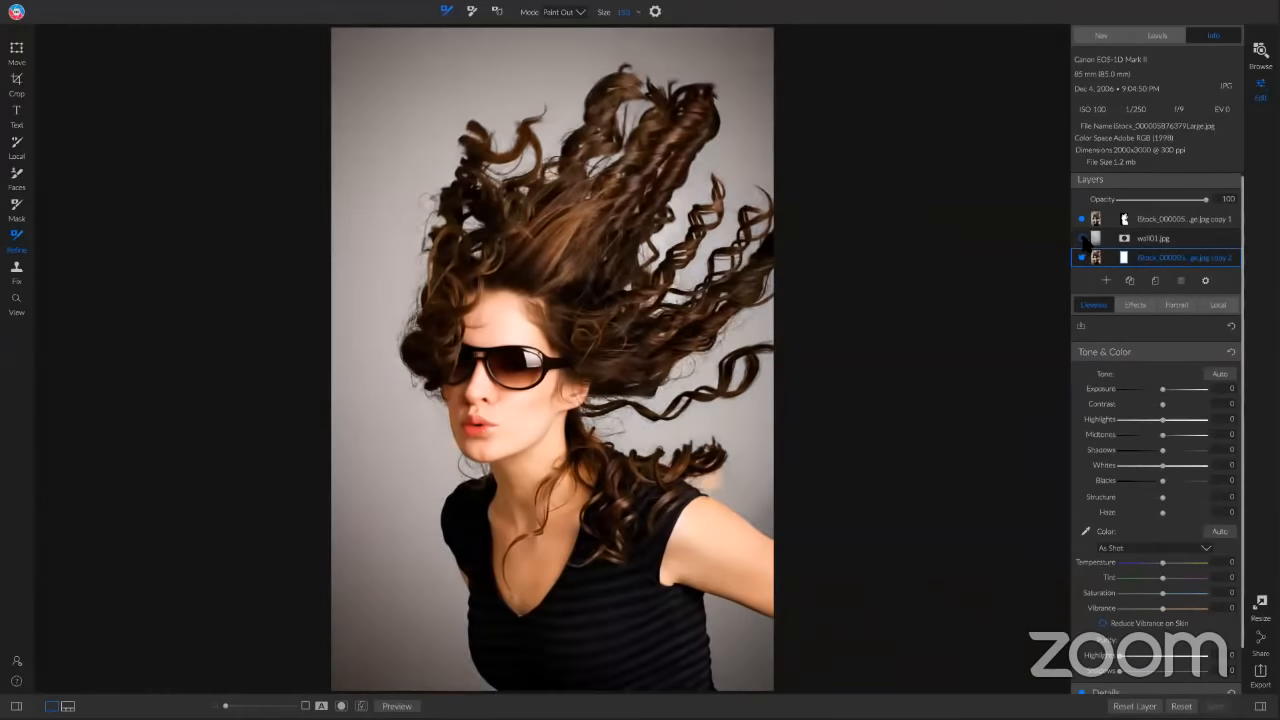
{"action": "left_click", "coordinate": [1081, 238]}
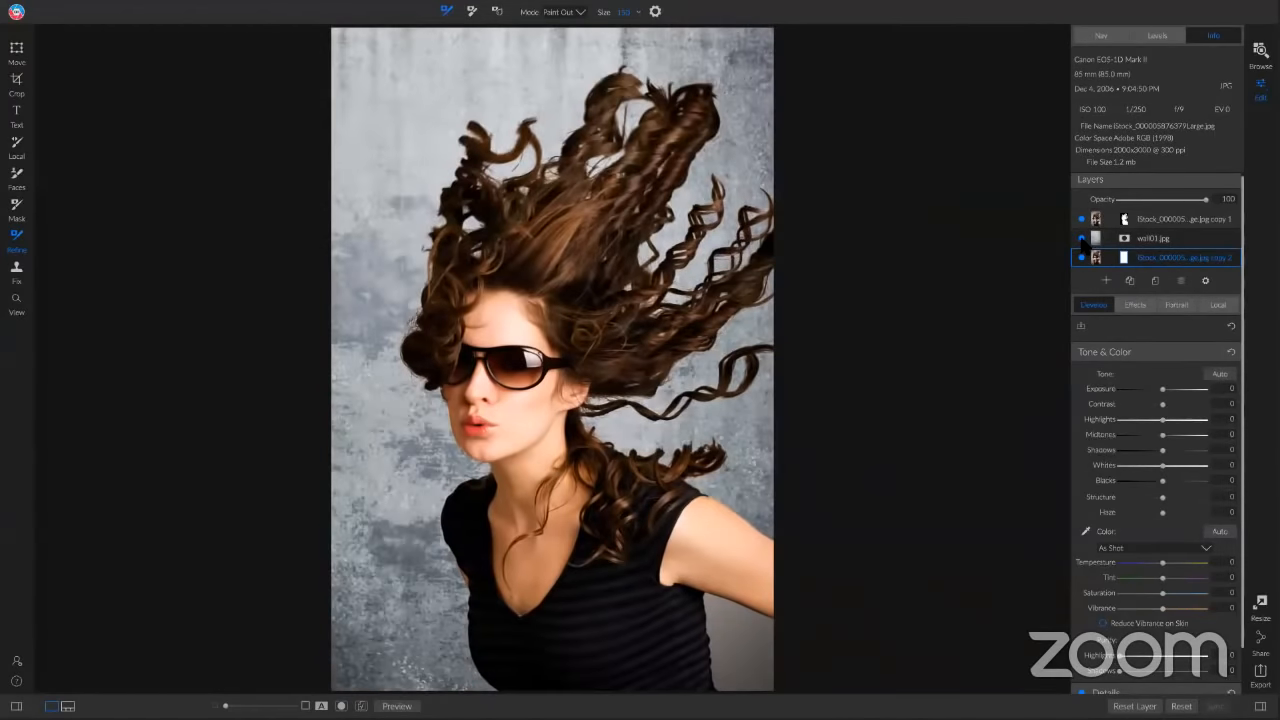
{"action": "left_click", "coordinate": [1081, 238]}
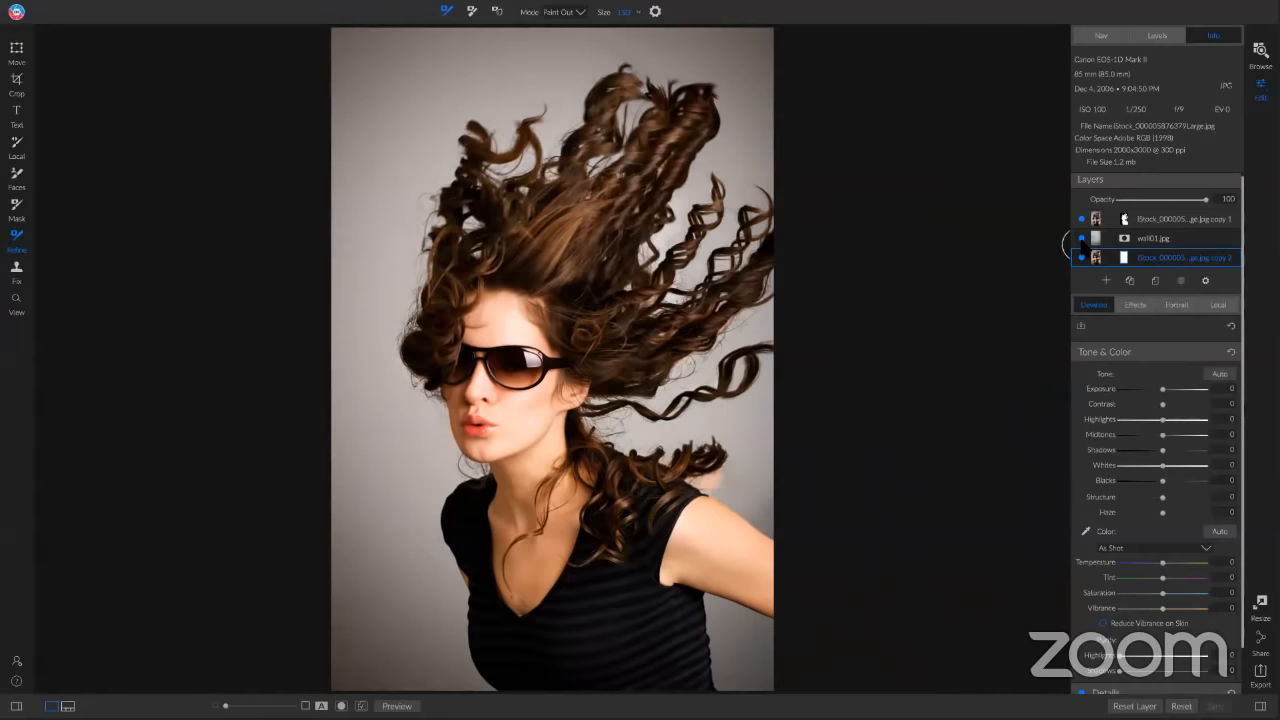
{"action": "left_click", "coordinate": [1081, 238]}
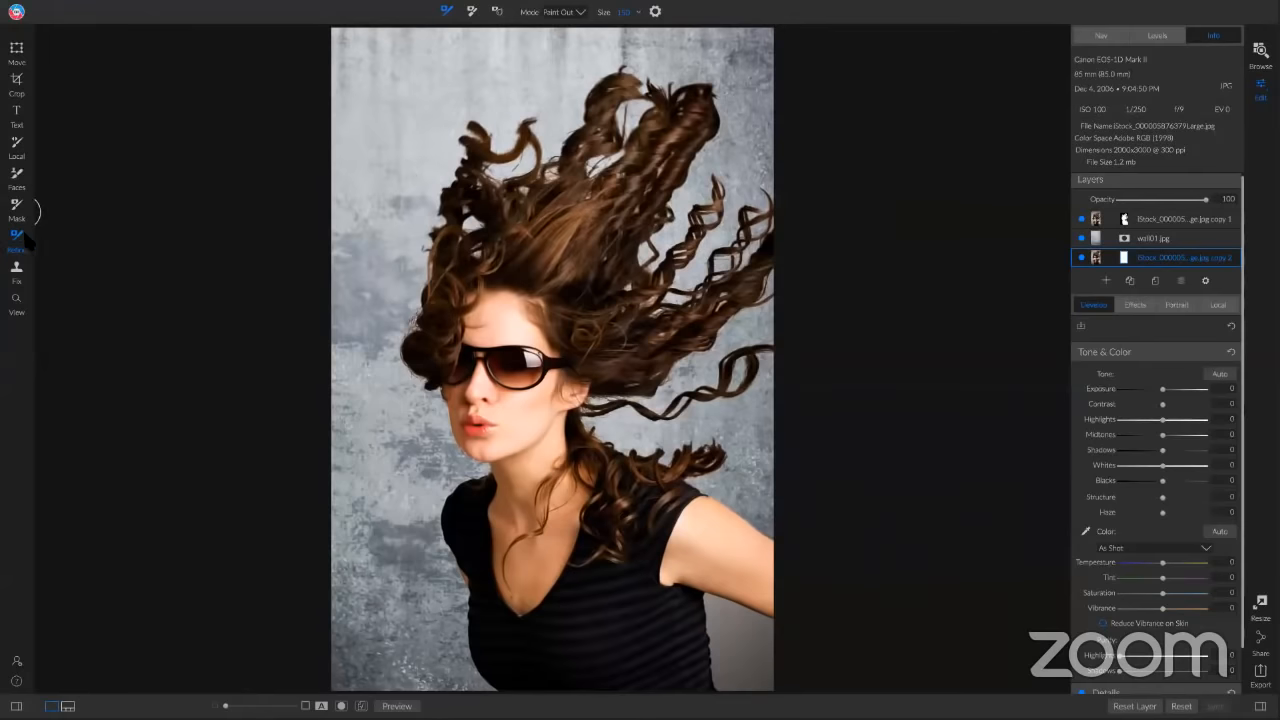
Set the Refine brush to Paint In with a larger size, and stroke the bottom portrait layer over the upper hair
{"action": "left_click", "coordinate": [567, 14]}
{"action": "left_click", "coordinate": [572, 38]}
{"action": "key", "text": "bracketright"}
{"action": "key", "text": "bracketright"}
{"action": "key", "text": "bracketright"}
{"action": "key", "text": "bracketright"}
{"action": "key", "text": "bracketright"}
{"action": "key", "text": "bracketright"}
{"action": "key", "text": "bracketright"}
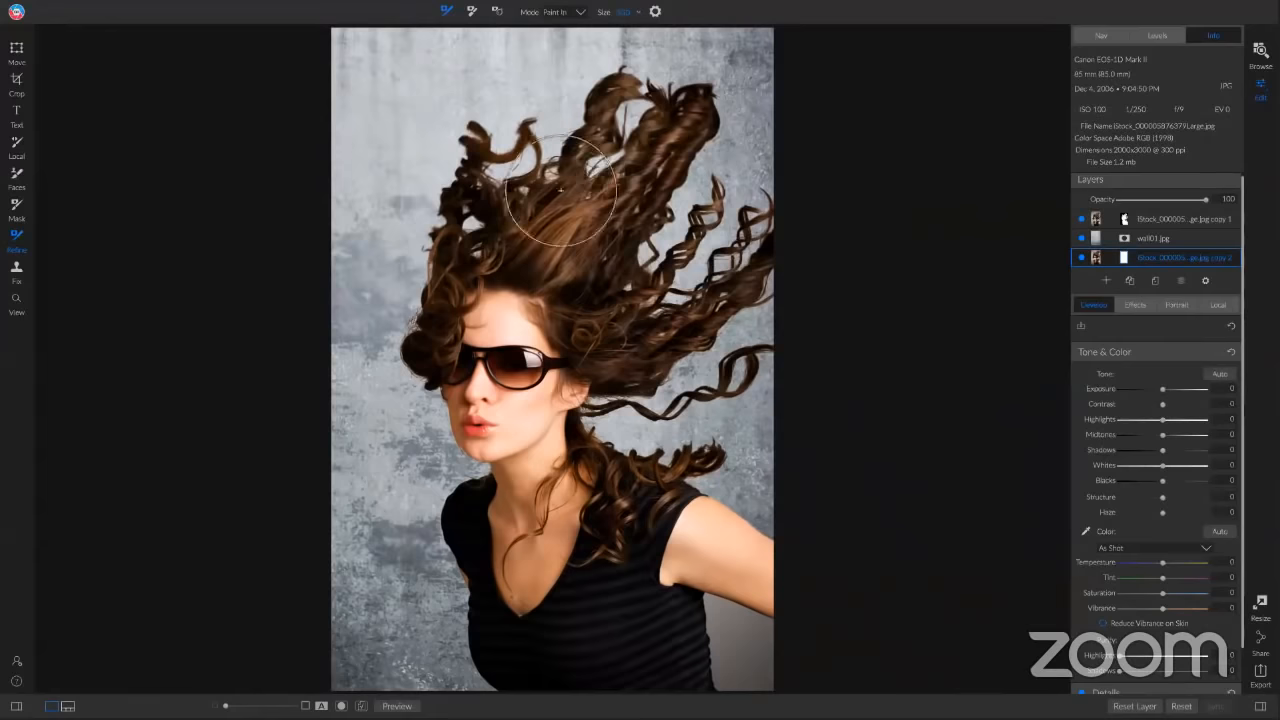
{"action": "left_click_drag", "start_coordinate": [562, 189], "coordinate": [612, 102]}
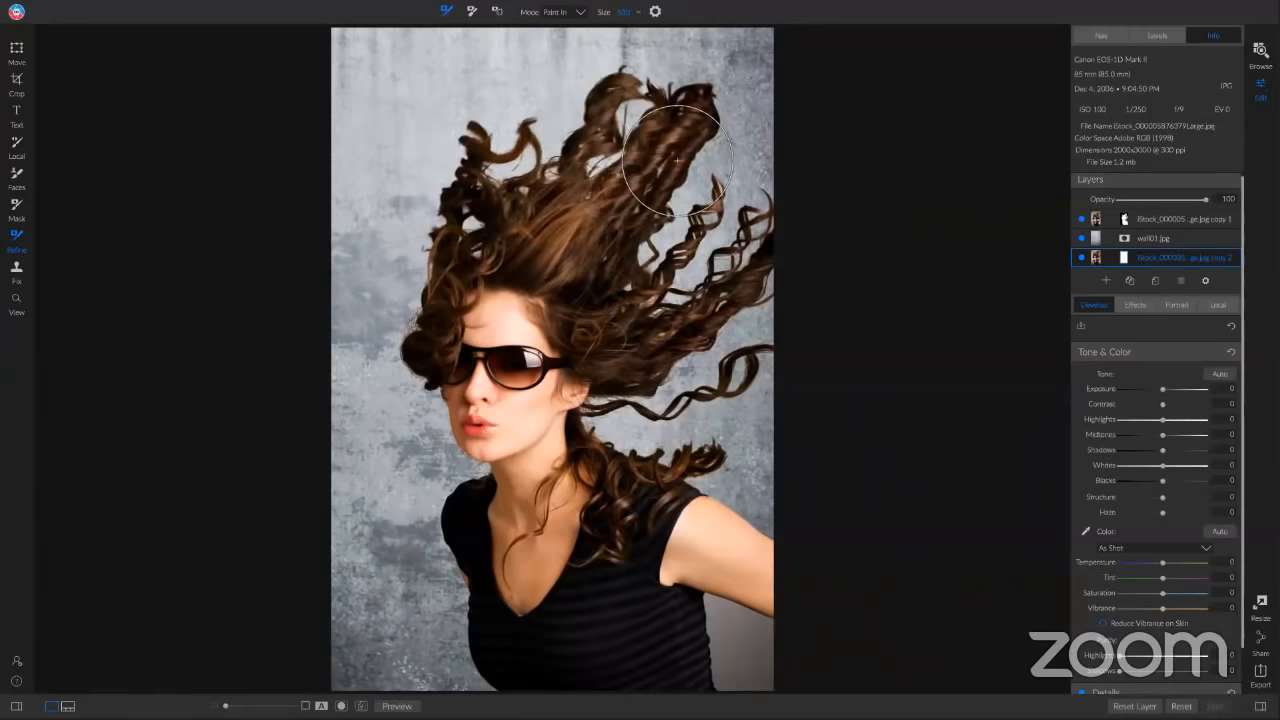
{"action": "mouse_move", "coordinate": [618, 202]}
{"action": "left_mouse_down"}
{"action": "mouse_move", "coordinate": [665, 155]}
{"action": "mouse_move", "coordinate": [682, 101]}
{"action": "left_mouse_up"}
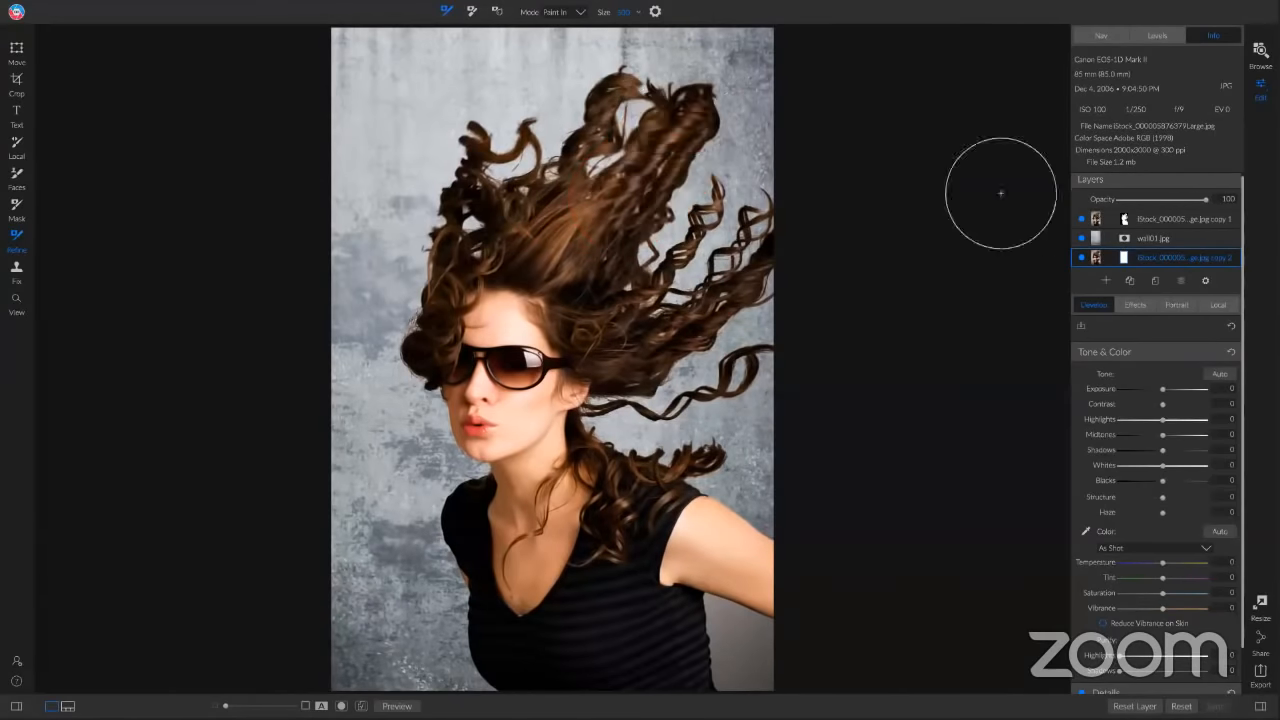
On the masked top portrait layer, refine the crown, raised locks and hair above the forehead with Paint In strokes
{"action": "left_click", "coordinate": [1120, 216]}
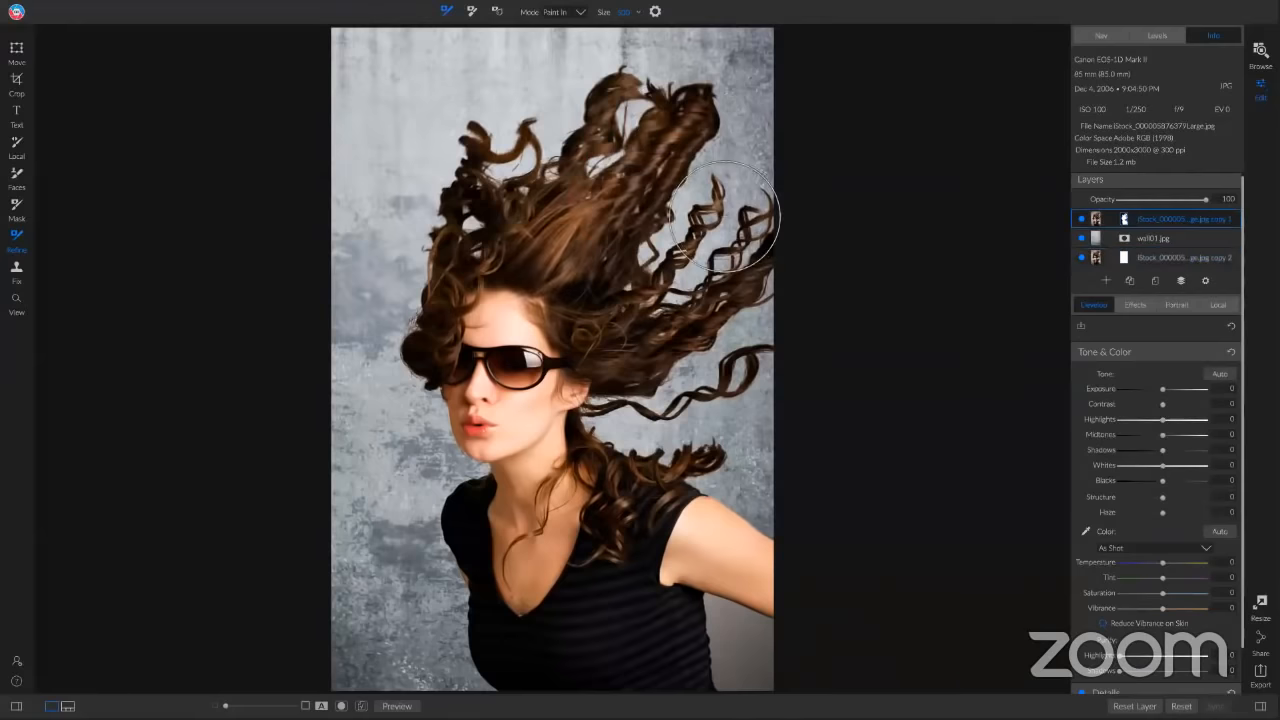
{"action": "left_click_drag", "start_coordinate": [598, 226], "coordinate": [620, 200]}
{"action": "mouse_move", "coordinate": [659, 132]}
{"action": "left_mouse_down"}
{"action": "mouse_move", "coordinate": [690, 85]}
{"action": "mouse_move", "coordinate": [684, 117]}
{"action": "left_mouse_up"}
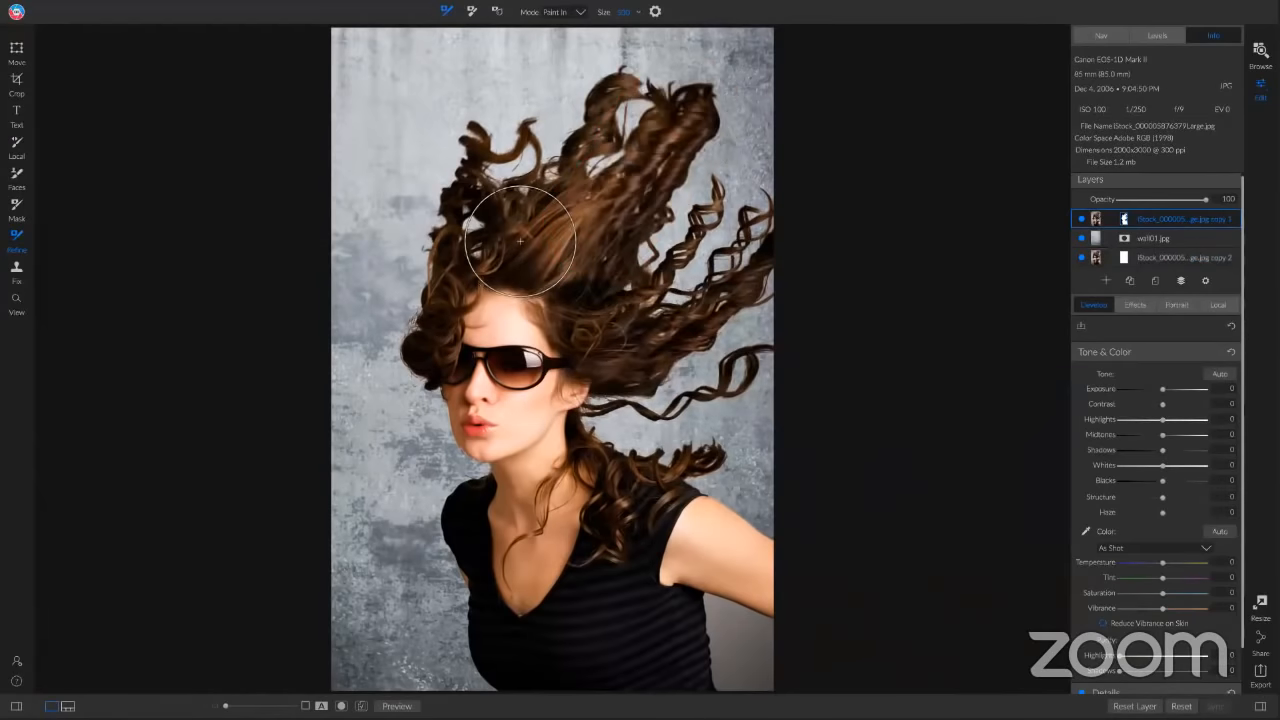
{"action": "left_click_drag", "start_coordinate": [538, 216], "coordinate": [611, 94]}
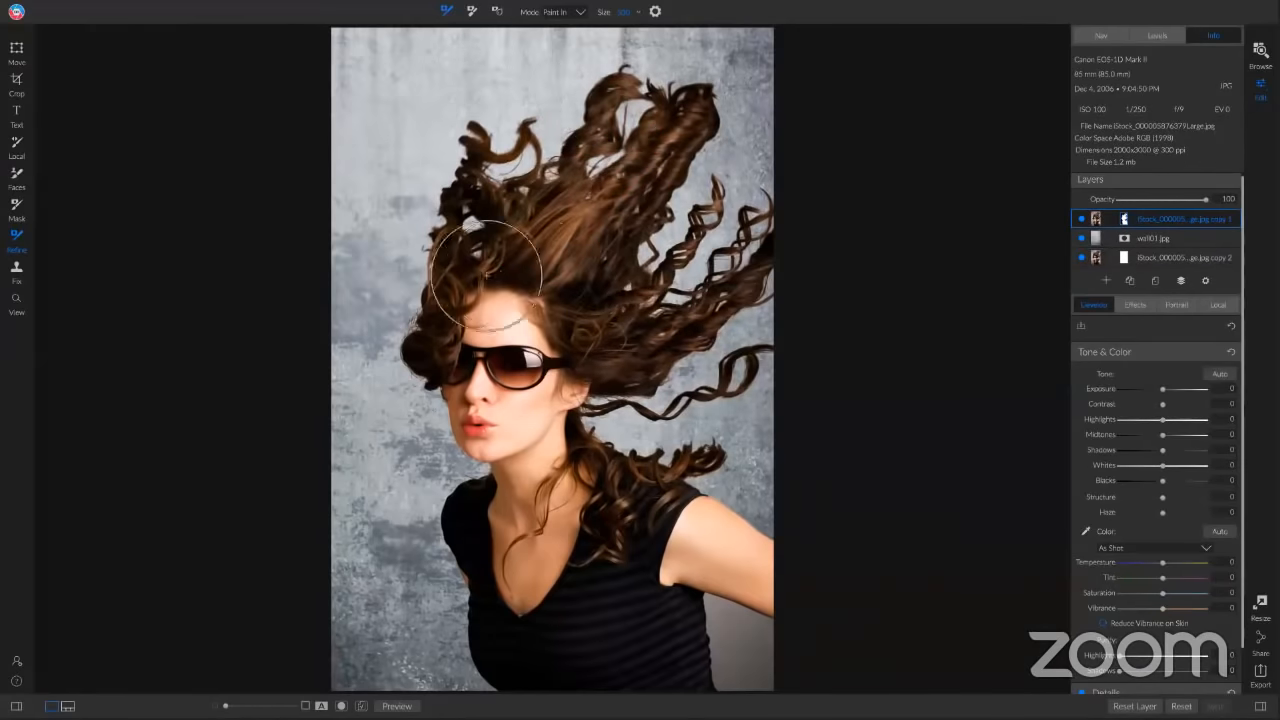
{"action": "mouse_move", "coordinate": [455, 250]}
{"action": "left_mouse_down"}
{"action": "mouse_move", "coordinate": [430, 320]}
{"action": "mouse_move", "coordinate": [463, 138]}
{"action": "left_mouse_up"}
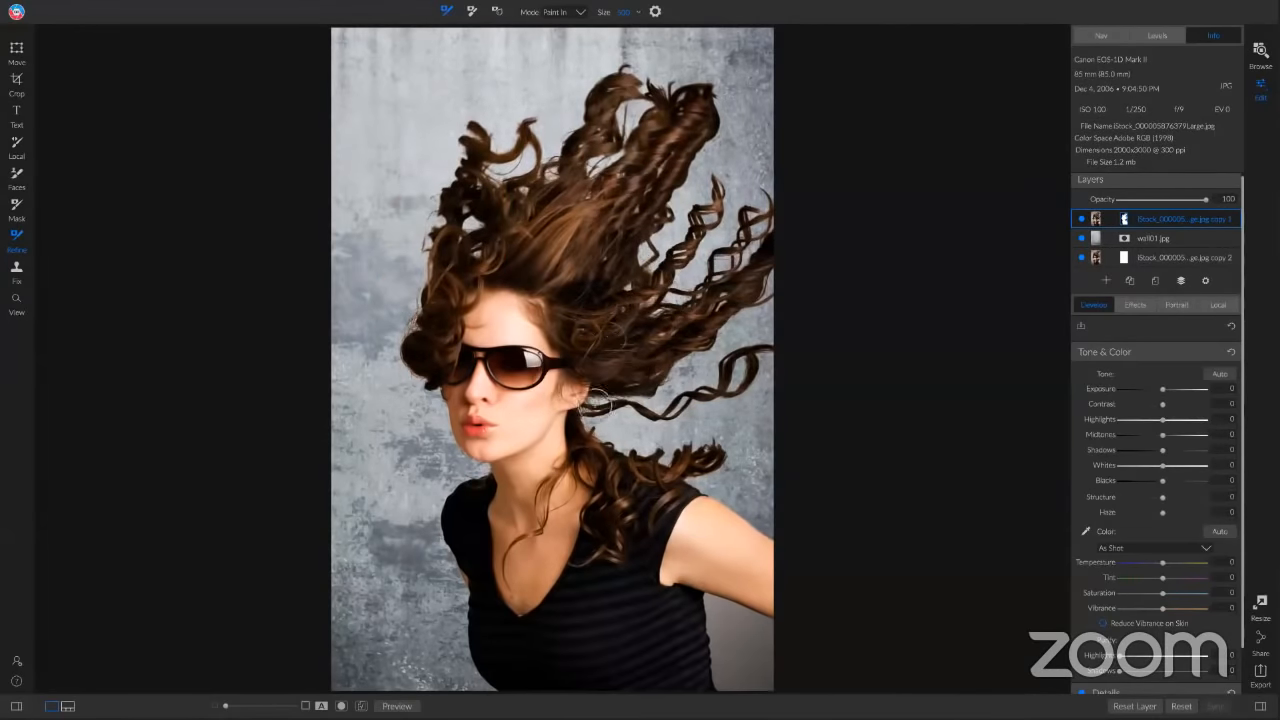
With a smaller Refine brush, paint in the curls behind the ear, the flying strands and the hair beside the face
{"action": "mouse_move", "coordinate": [565, 400]}
{"action": "left_mouse_down"}
{"action": "mouse_move", "coordinate": [644, 389]}
{"action": "mouse_move", "coordinate": [566, 406]}
{"action": "mouse_move", "coordinate": [633, 466]}
{"action": "mouse_move", "coordinate": [596, 431]}
{"action": "mouse_move", "coordinate": [627, 337]}
{"action": "left_mouse_up"}
{"action": "mouse_move", "coordinate": [625, 395]}
{"action": "left_mouse_down"}
{"action": "mouse_move", "coordinate": [655, 385]}
{"action": "mouse_move", "coordinate": [774, 258]}
{"action": "mouse_move", "coordinate": [780, 245]}
{"action": "mouse_move", "coordinate": [716, 300]}
{"action": "mouse_move", "coordinate": [676, 314]}
{"action": "mouse_move", "coordinate": [726, 278]}
{"action": "mouse_move", "coordinate": [755, 234]}
{"action": "mouse_move", "coordinate": [757, 185]}
{"action": "left_mouse_up"}
{"action": "mouse_move", "coordinate": [695, 285]}
{"action": "left_mouse_down"}
{"action": "mouse_move", "coordinate": [650, 305]}
{"action": "mouse_move", "coordinate": [720, 267]}
{"action": "mouse_move", "coordinate": [760, 192]}
{"action": "mouse_move", "coordinate": [650, 285]}
{"action": "mouse_move", "coordinate": [741, 215]}
{"action": "mouse_move", "coordinate": [738, 170]}
{"action": "mouse_move", "coordinate": [741, 186]}
{"action": "left_mouse_up"}
{"action": "mouse_move", "coordinate": [623, 292]}
{"action": "left_mouse_down"}
{"action": "mouse_move", "coordinate": [688, 152]}
{"action": "mouse_move", "coordinate": [700, 92]}
{"action": "mouse_move", "coordinate": [712, 92]}
{"action": "mouse_move", "coordinate": [722, 118]}
{"action": "mouse_move", "coordinate": [648, 182]}
{"action": "mouse_move", "coordinate": [598, 188]}
{"action": "mouse_move", "coordinate": [624, 140]}
{"action": "mouse_move", "coordinate": [630, 150]}
{"action": "left_mouse_up"}
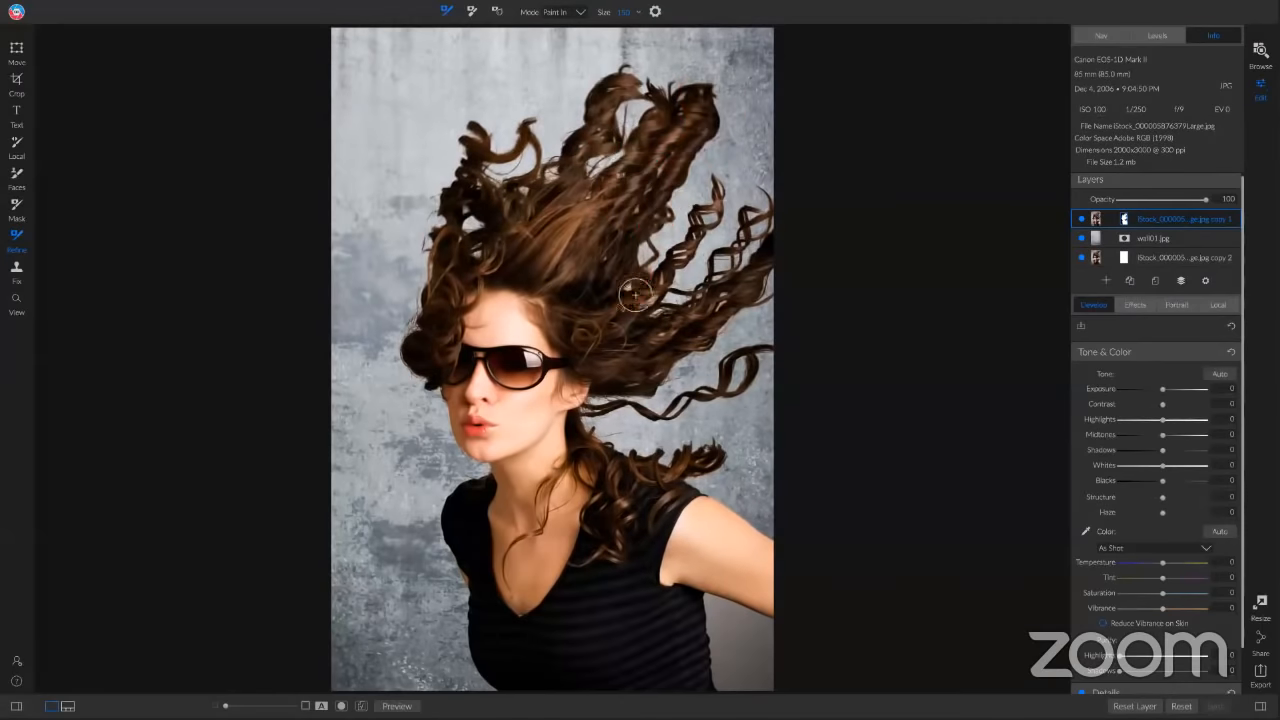
{"action": "mouse_move", "coordinate": [586, 412]}
{"action": "left_mouse_down"}
{"action": "mouse_move", "coordinate": [625, 447]}
{"action": "mouse_move", "coordinate": [684, 460]}
{"action": "mouse_move", "coordinate": [592, 449]}
{"action": "mouse_move", "coordinate": [751, 443]}
{"action": "mouse_move", "coordinate": [675, 478]}
{"action": "mouse_move", "coordinate": [730, 424]}
{"action": "left_mouse_up"}
{"action": "mouse_move", "coordinate": [467, 428]}
{"action": "left_mouse_down"}
{"action": "mouse_move", "coordinate": [488, 478]}
{"action": "mouse_move", "coordinate": [466, 490]}
{"action": "mouse_move", "coordinate": [484, 475]}
{"action": "mouse_move", "coordinate": [468, 466]}
{"action": "mouse_move", "coordinate": [438, 373]}
{"action": "mouse_move", "coordinate": [416, 362]}
{"action": "mouse_move", "coordinate": [407, 374]}
{"action": "mouse_move", "coordinate": [428, 382]}
{"action": "mouse_move", "coordinate": [401, 340]}
{"action": "mouse_move", "coordinate": [422, 286]}
{"action": "mouse_move", "coordinate": [428, 190]}
{"action": "left_mouse_up"}
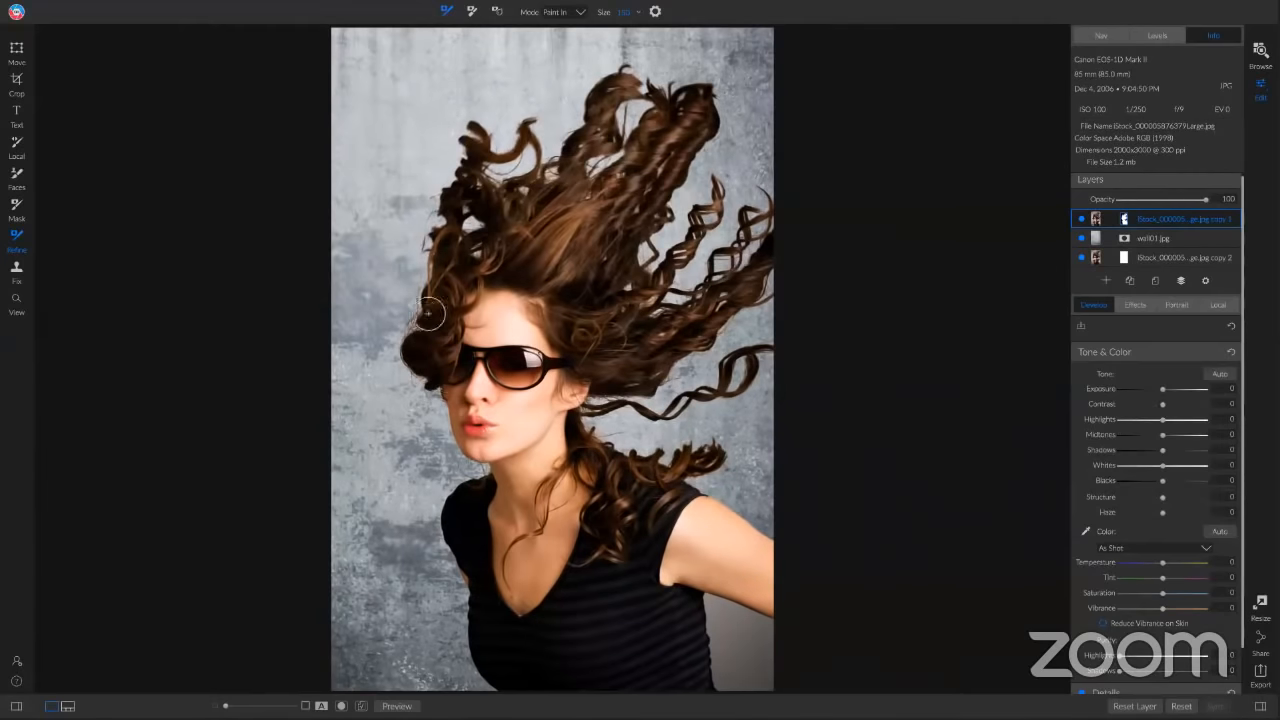
{"action": "mouse_move", "coordinate": [428, 312]}
{"action": "left_mouse_down"}
{"action": "mouse_move", "coordinate": [411, 235]}
{"action": "mouse_move", "coordinate": [418, 180]}
{"action": "mouse_move", "coordinate": [408, 272]}
{"action": "mouse_move", "coordinate": [474, 127]}
{"action": "mouse_move", "coordinate": [525, 125]}
{"action": "mouse_move", "coordinate": [532, 155]}
{"action": "mouse_move", "coordinate": [472, 189]}
{"action": "mouse_move", "coordinate": [468, 222]}
{"action": "left_mouse_up"}
Check the refined hair edges against the studio backdrop by toggling the wall01.jpg layer's visibility
{"action": "left_click", "coordinate": [1082, 239]}
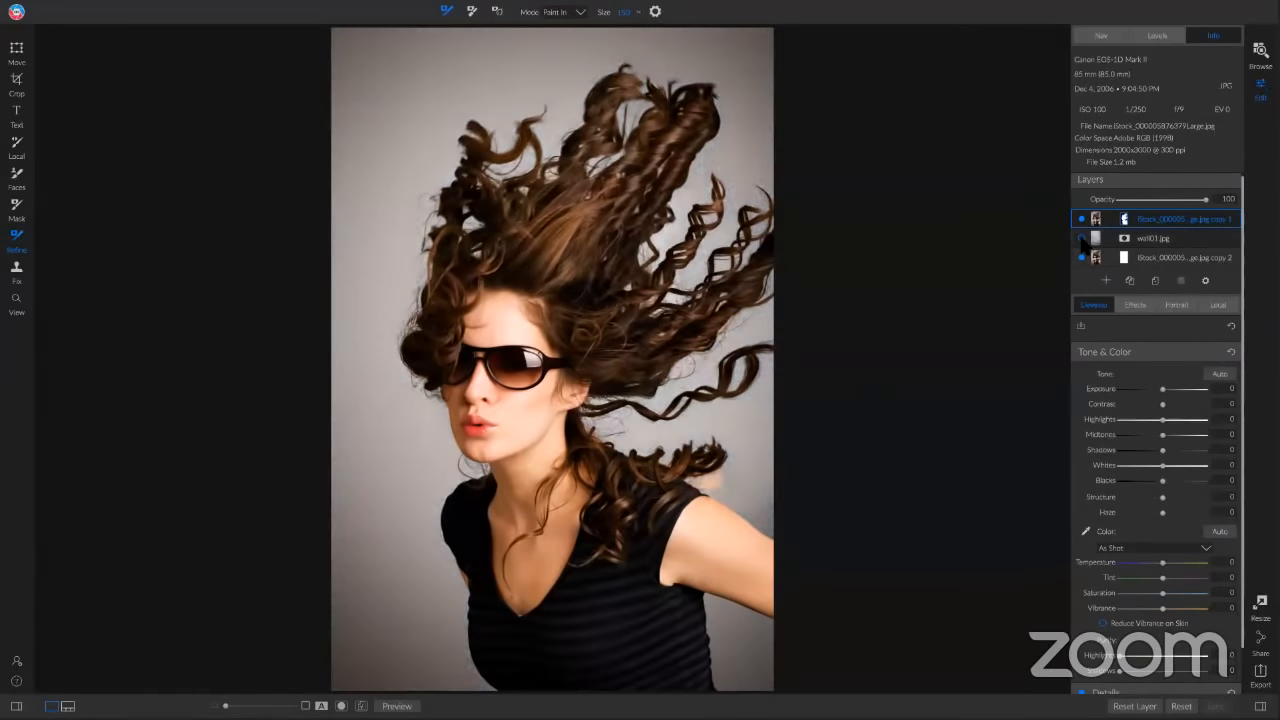
{"action": "left_click", "coordinate": [1082, 239]}
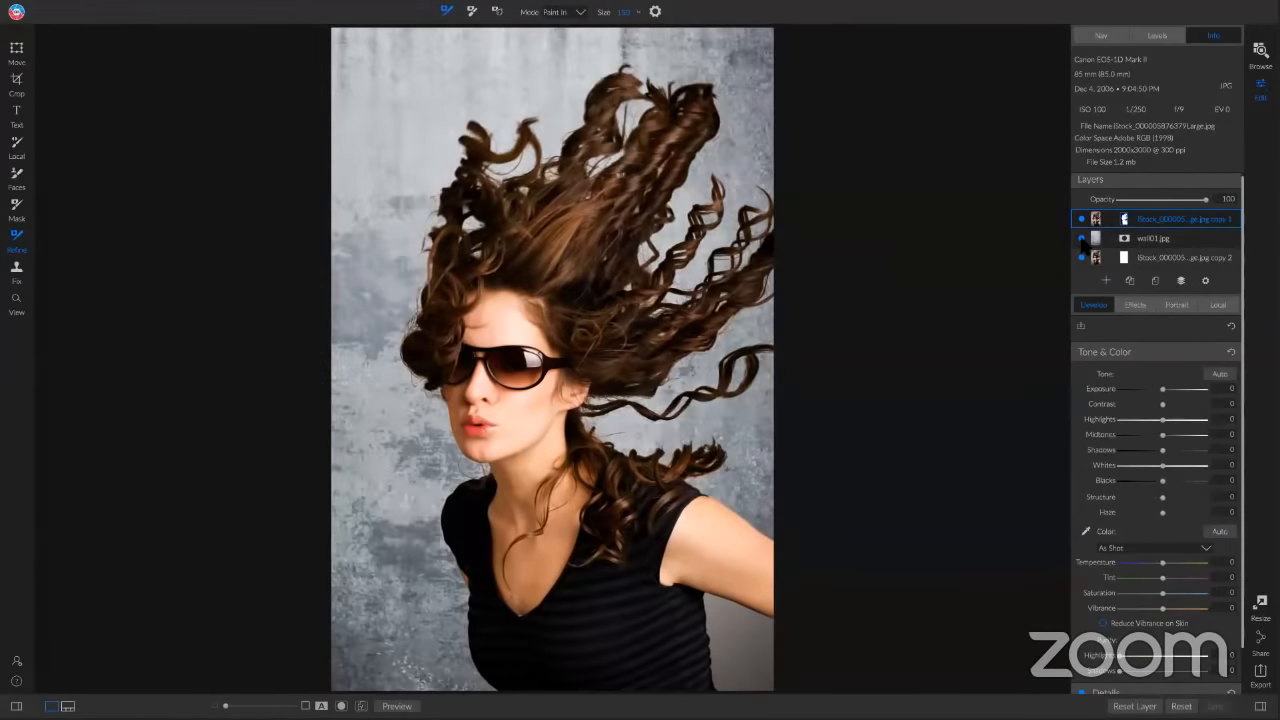
{"action": "left_click", "coordinate": [1082, 239]}
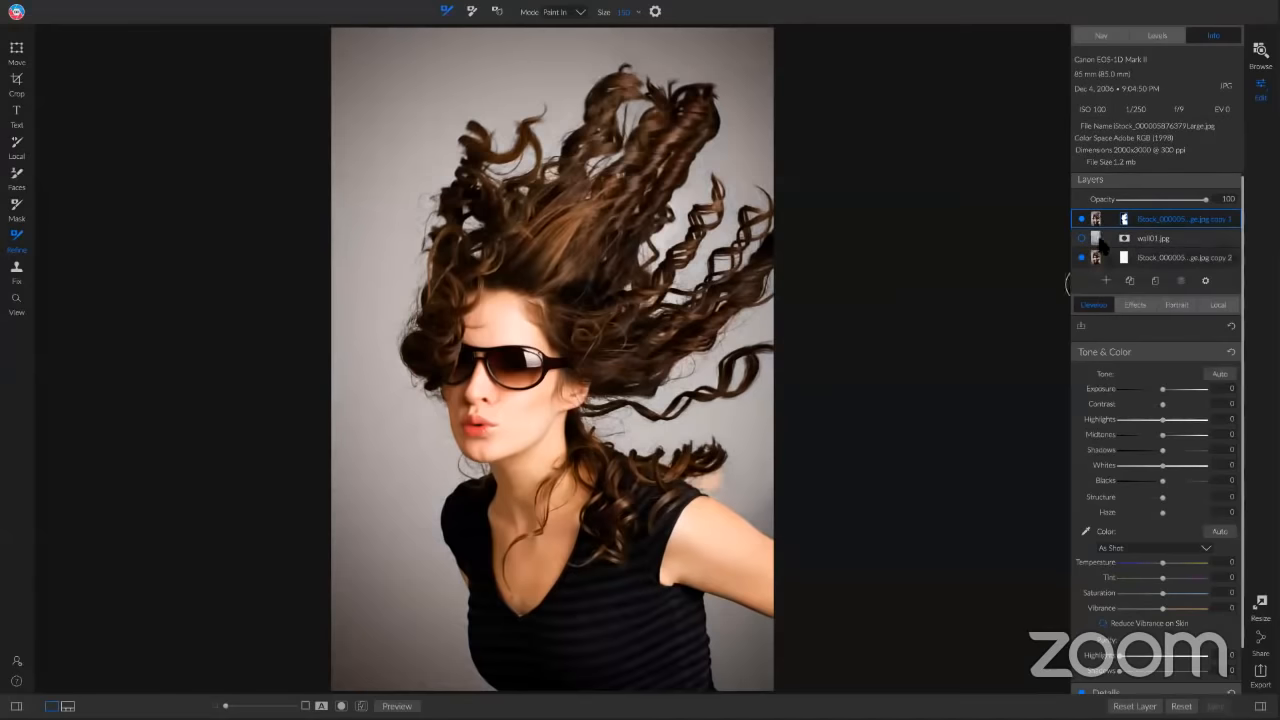
{"action": "left_click", "coordinate": [1082, 239]}
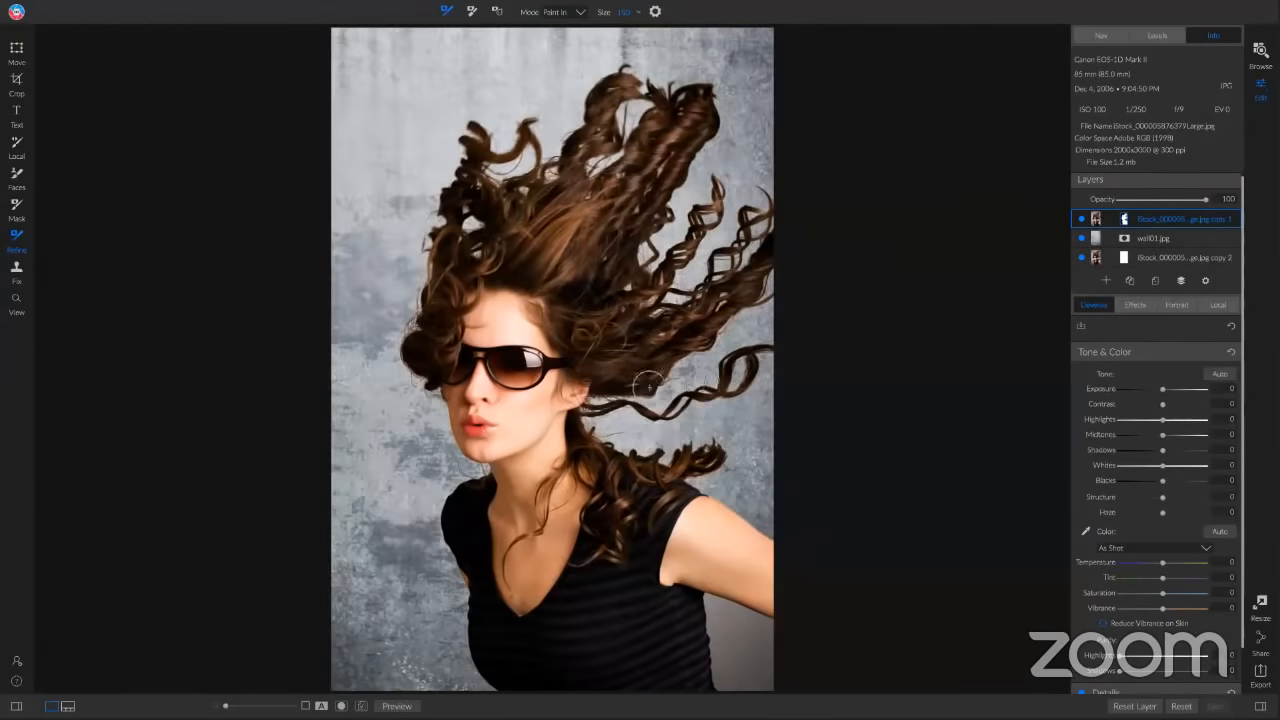
Touch up the strand beside the ear, and refine the upper and trailing hair at 100% zoom with Paint Out strokes
{"action": "mouse_move", "coordinate": [603, 402]}
{"action": "left_mouse_down"}
{"action": "mouse_move", "coordinate": [647, 384]}
{"action": "mouse_move", "coordinate": [781, 280]}
{"action": "mouse_move", "coordinate": [638, 392]}
{"action": "mouse_move", "coordinate": [561, 403]}
{"action": "left_mouse_up"}
{"action": "key", "text": "z"}
{"action": "left_click", "coordinate": [665, 172]}
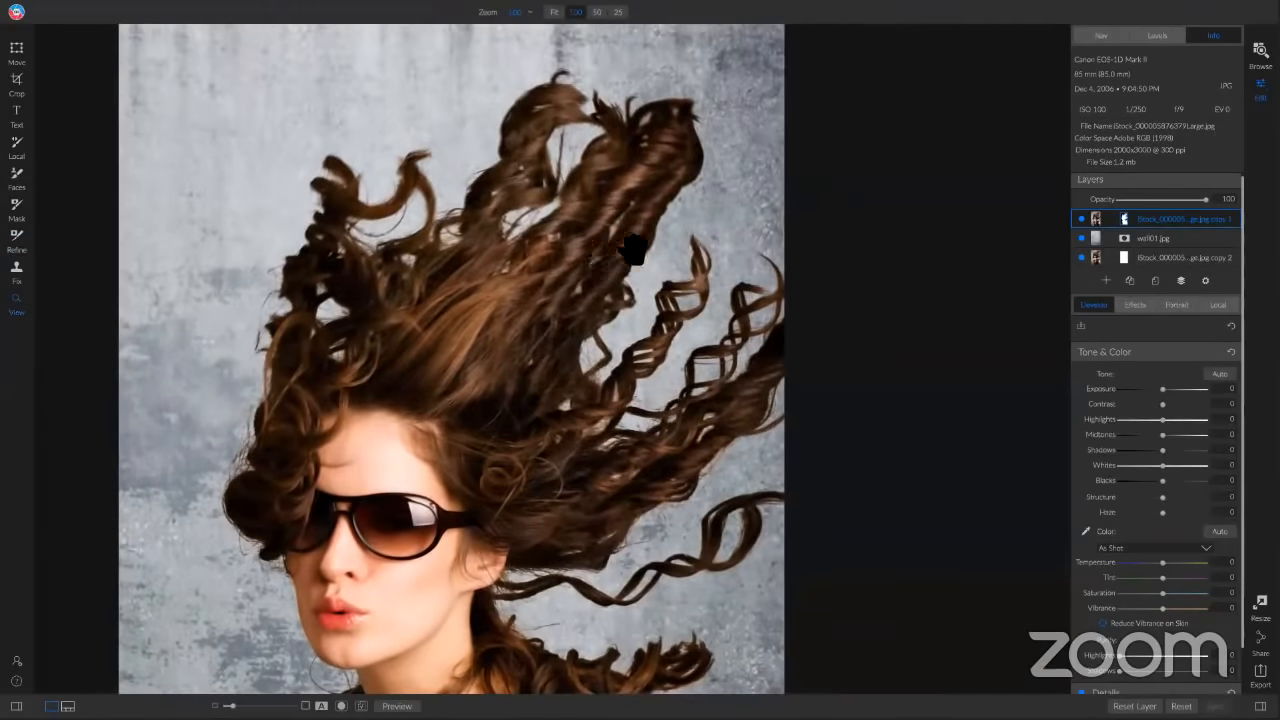
{"action": "left_click", "coordinate": [1081, 238]}
{"action": "left_click", "coordinate": [16, 238]}
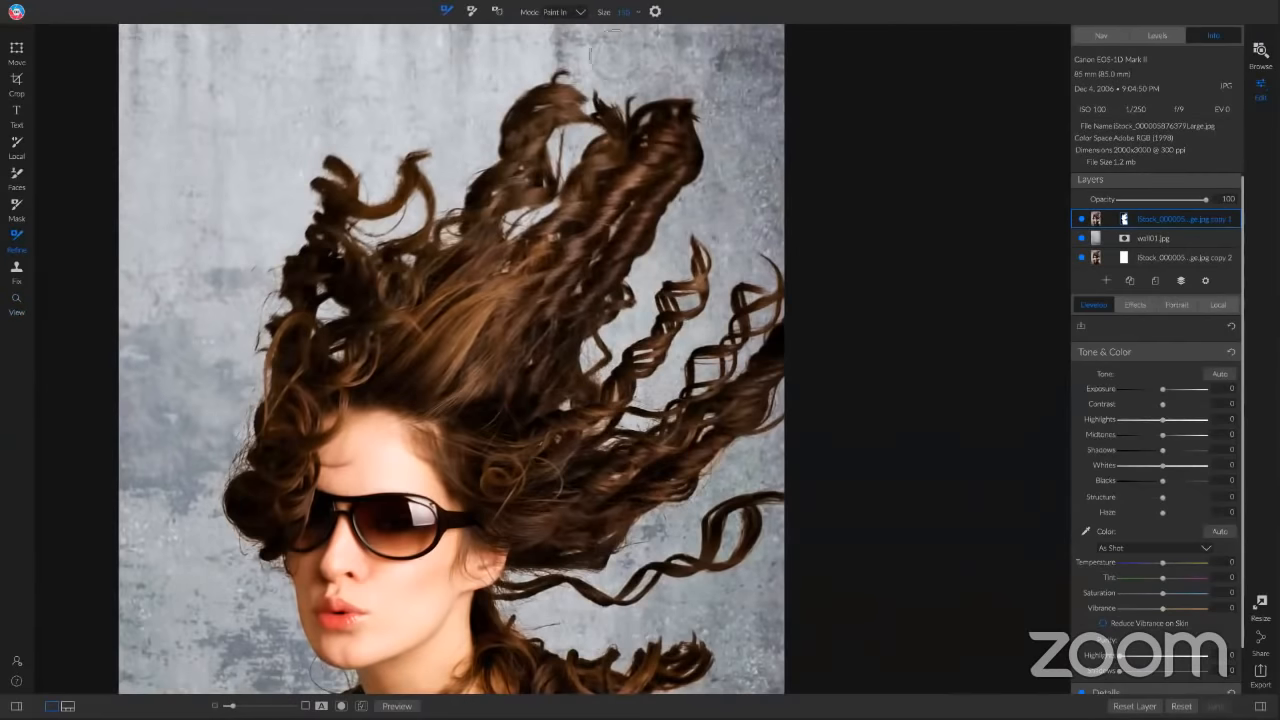
{"action": "key", "text": "x"}
{"action": "key", "text": "x"}
{"action": "mouse_move", "coordinate": [630, 204]}
{"action": "left_mouse_down"}
{"action": "mouse_move", "coordinate": [561, 296]}
{"action": "mouse_move", "coordinate": [584, 253]}
{"action": "mouse_move", "coordinate": [575, 243]}
{"action": "mouse_move", "coordinate": [492, 285]}
{"action": "mouse_move", "coordinate": [512, 287]}
{"action": "mouse_move", "coordinate": [527, 366]}
{"action": "left_mouse_up"}
{"action": "left_click_drag", "start_coordinate": [618, 210], "coordinate": [549, 309]}
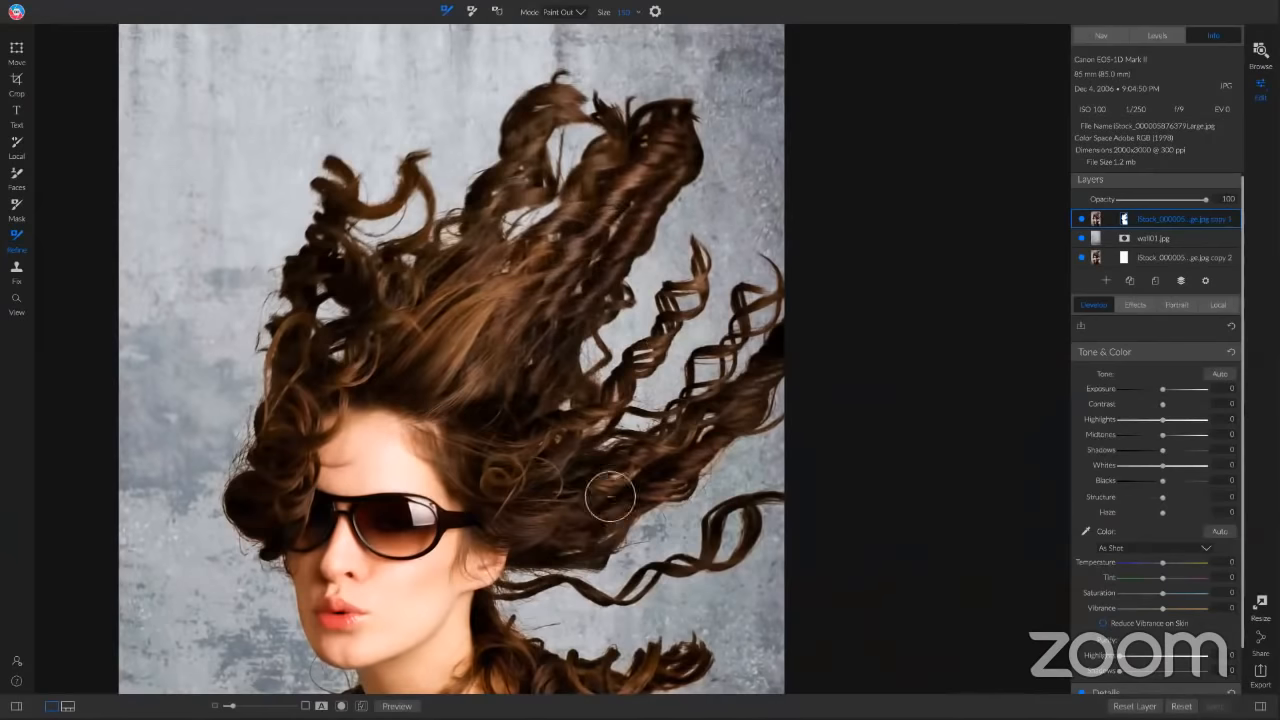
{"action": "left_click_drag", "start_coordinate": [590, 440], "coordinate": [615, 395]}
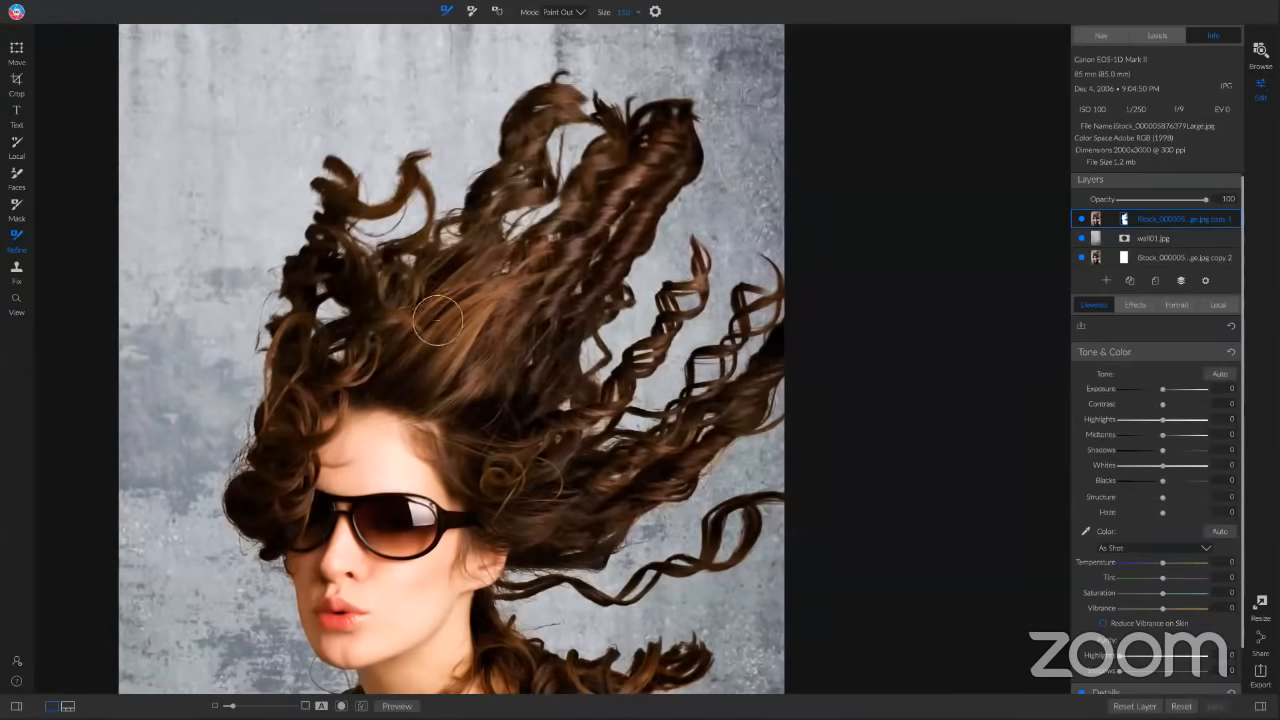
{"action": "left_click", "coordinate": [500, 266]}
Fit the whole portrait in view, and compare the wall background with the original by toggling layer visibility
{"action": "key", "text": "z"}
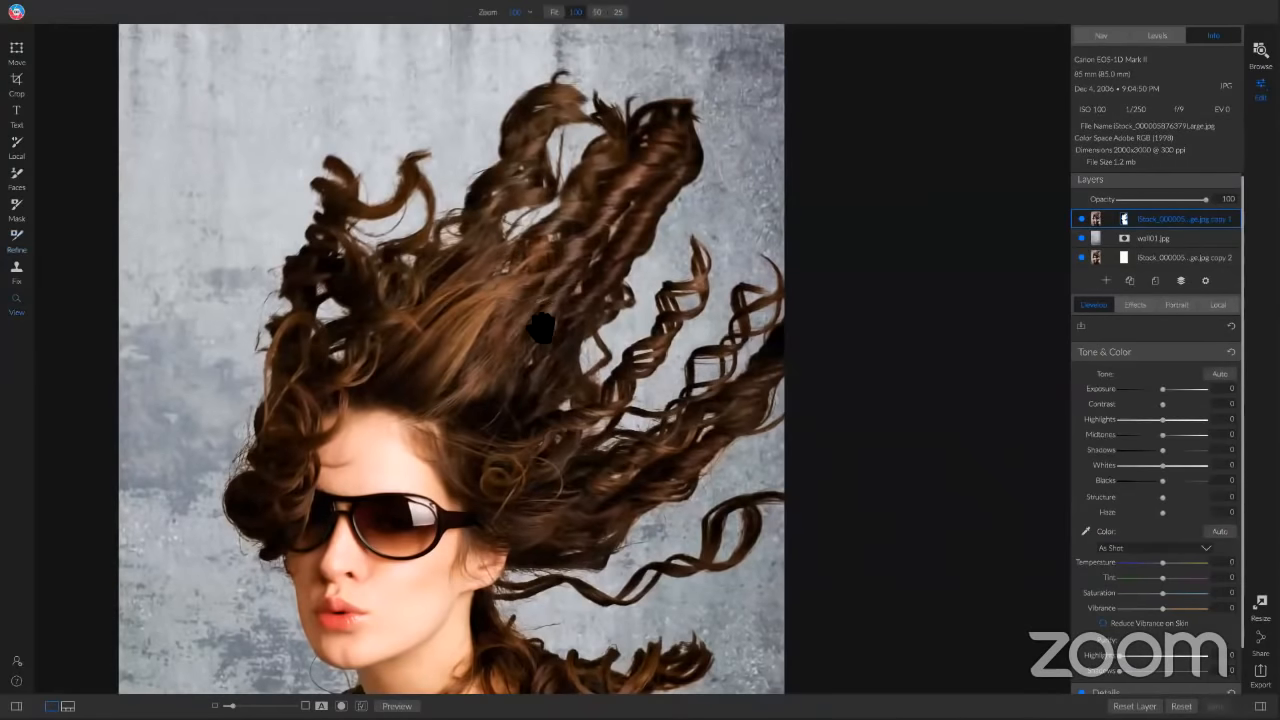
{"action": "key", "text": "ctrl+0"}
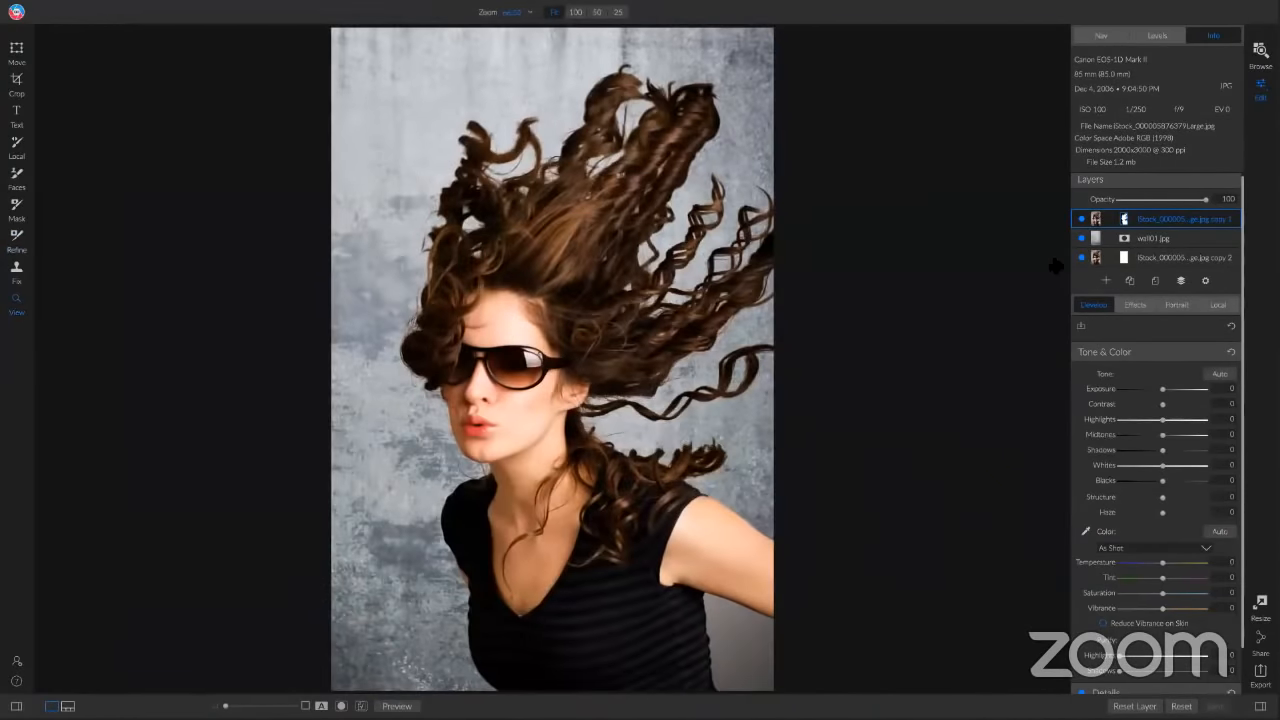
{"action": "left_click", "coordinate": [1081, 238]}
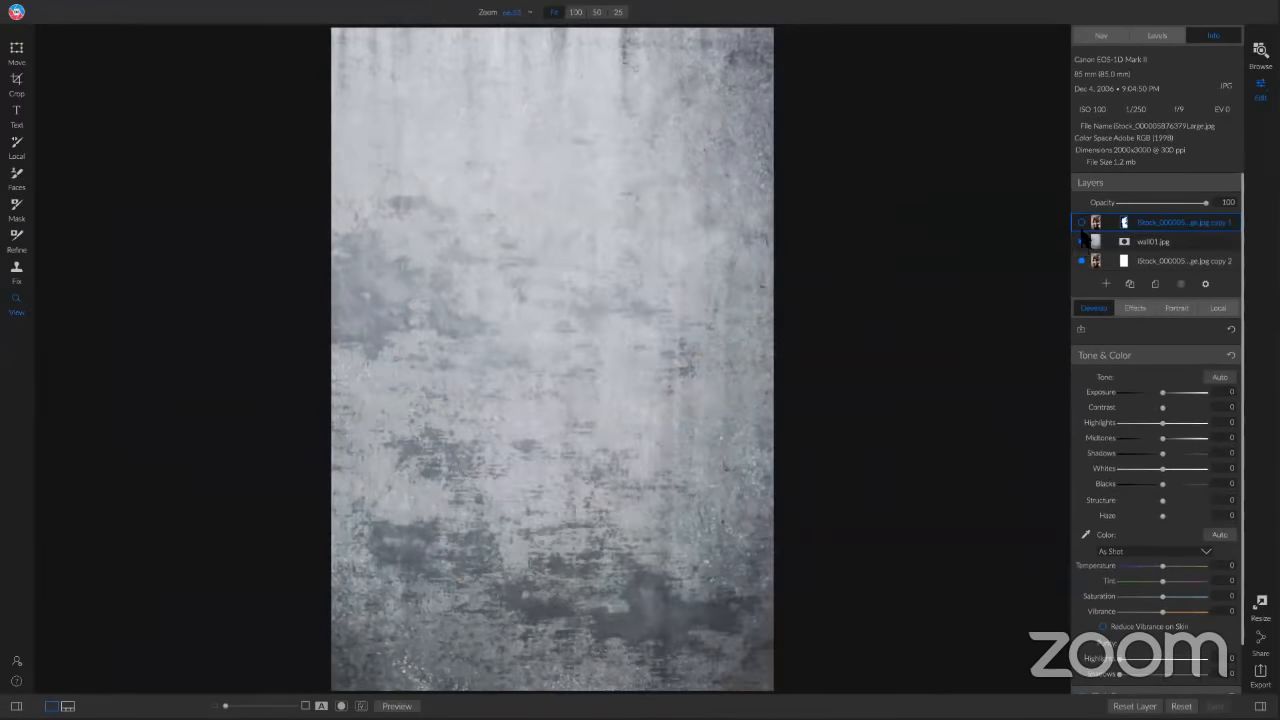
{"action": "scroll", "coordinate": [1079, 218], "scroll_direction": "up", "scroll_amount": 1}
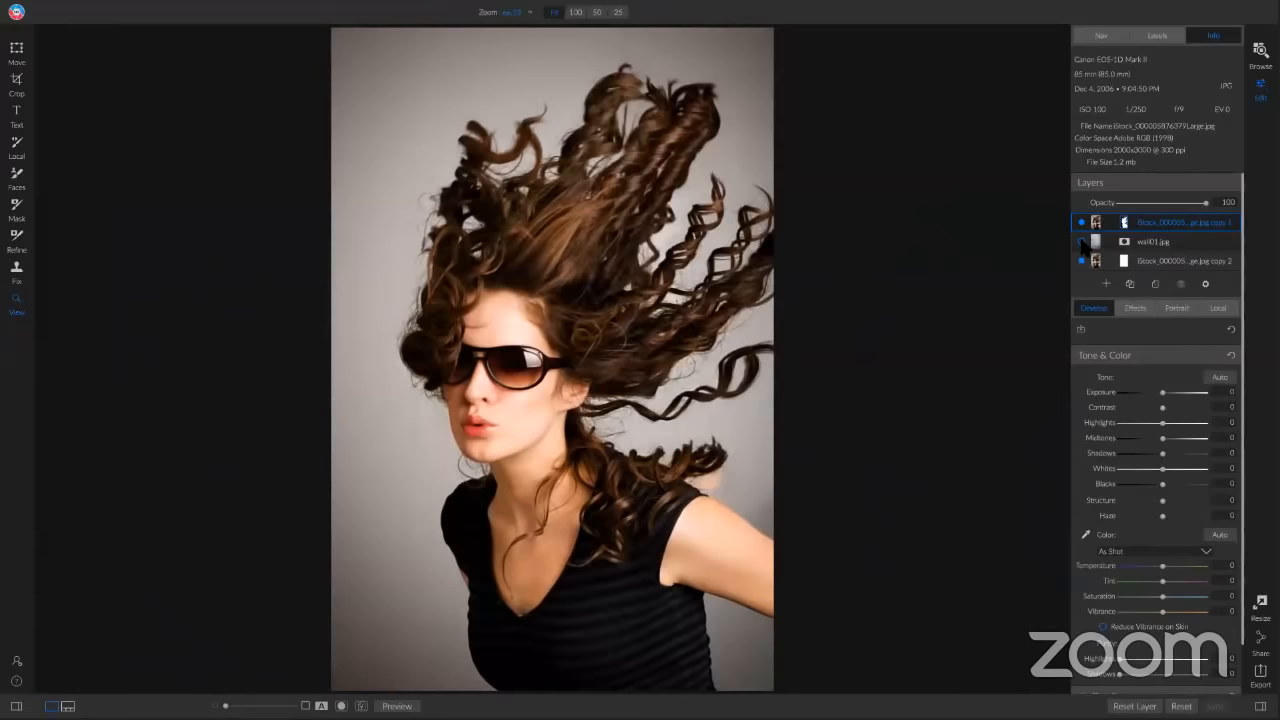
Compare the wall background with the studio backdrop by toggling the wall01.jpg layer's visibility, and inspect the hair edges at 100% zoom
{"action": "left_click", "coordinate": [1081, 241]}
{"action": "left_click", "coordinate": [1082, 242]}
{"action": "left_click", "coordinate": [1081, 242]}
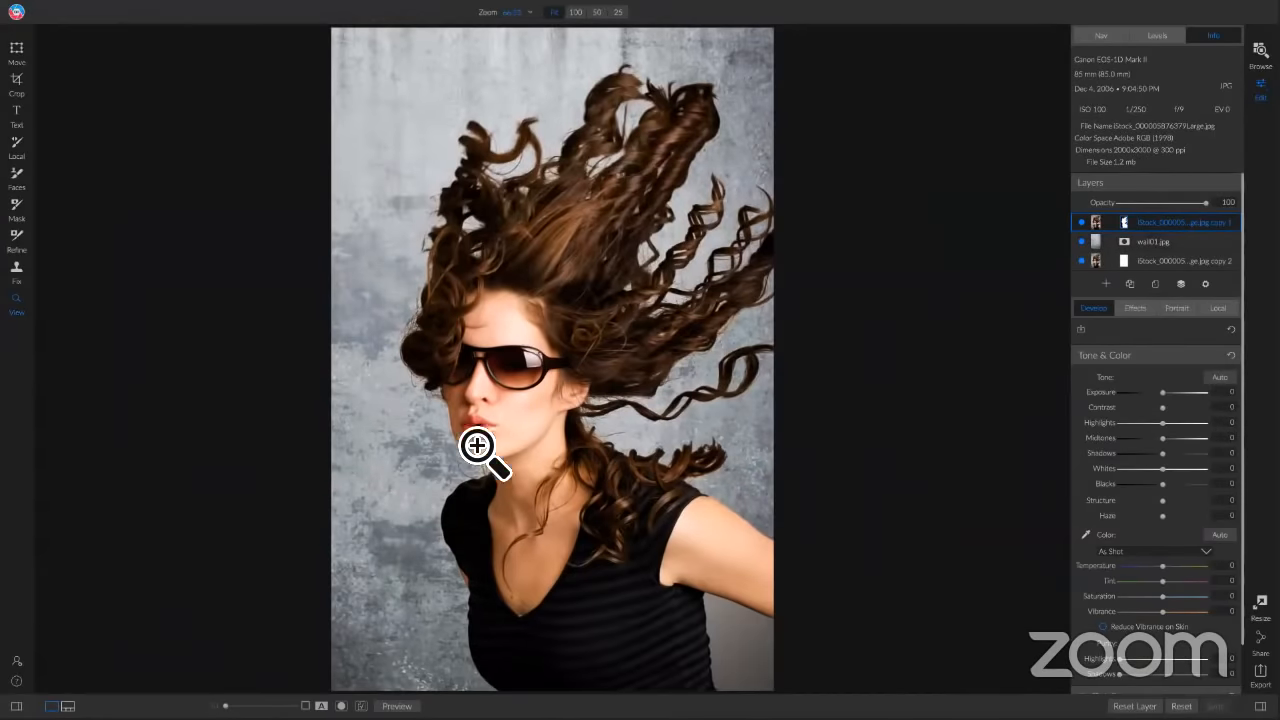
{"action": "left_click", "coordinate": [451, 355]}
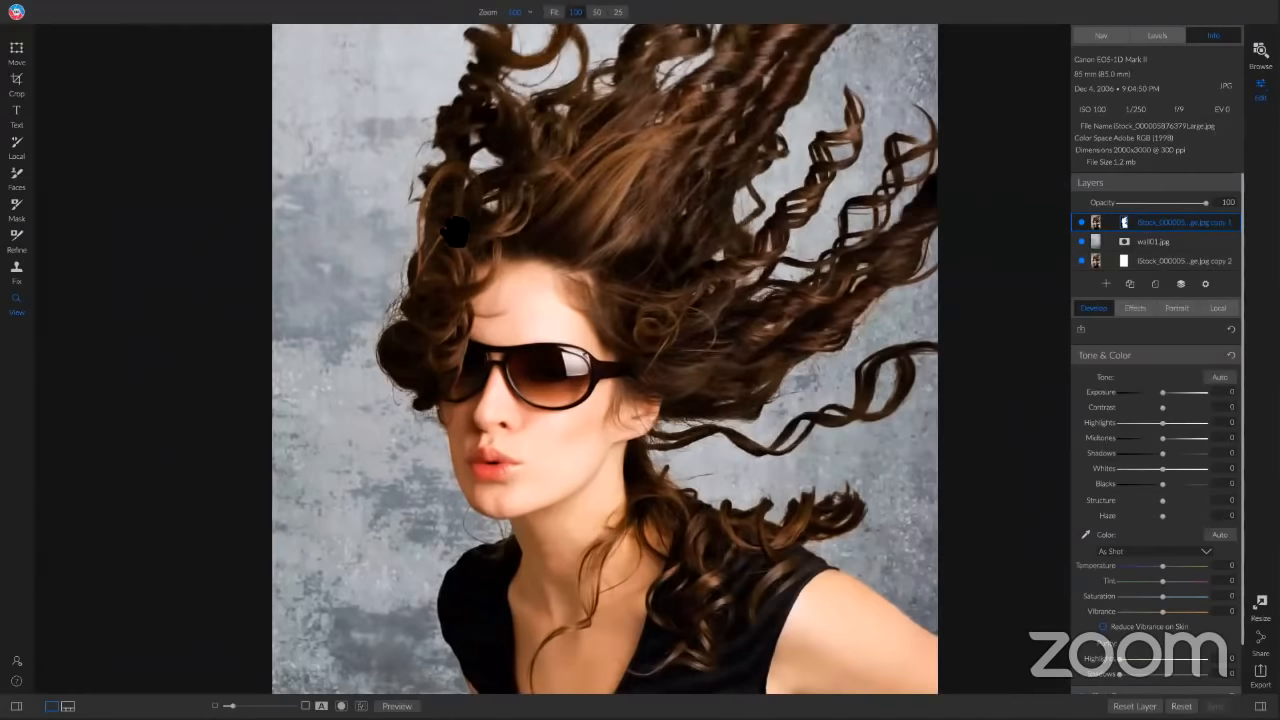
{"action": "left_click_drag", "start_coordinate": [646, 324], "coordinate": [601, 428]}
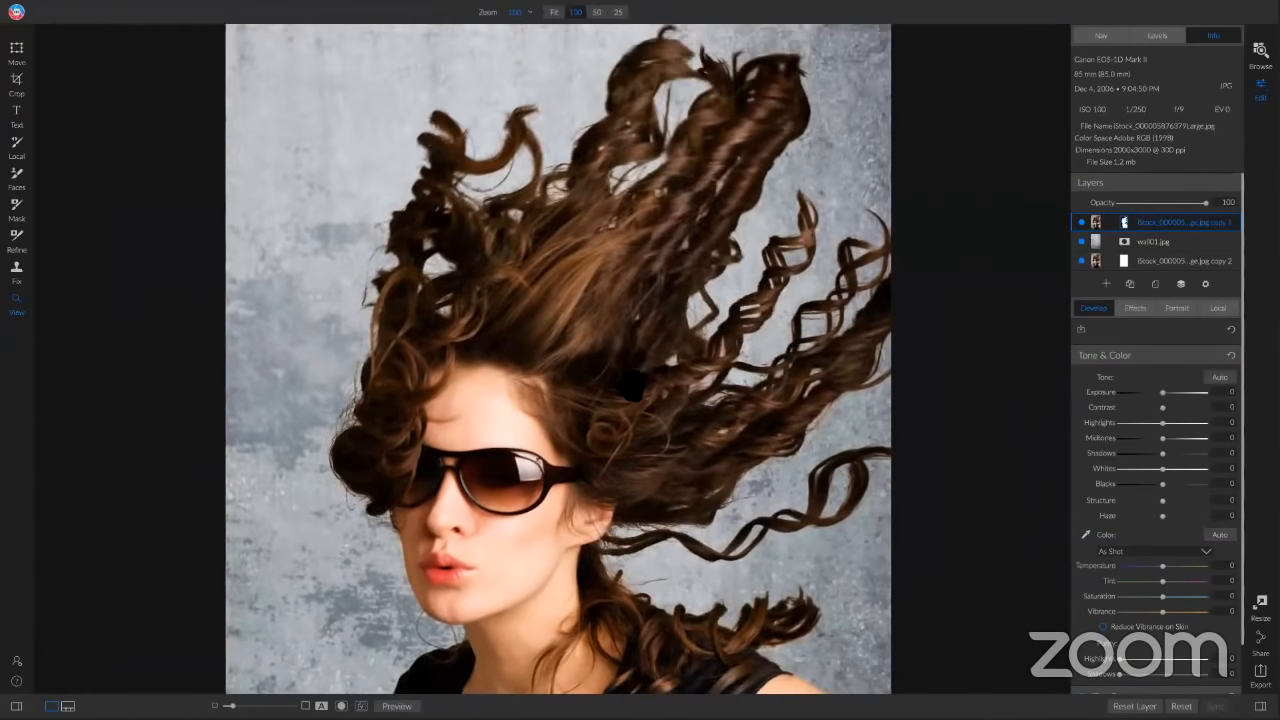
{"action": "left_click", "coordinate": [617, 383]}
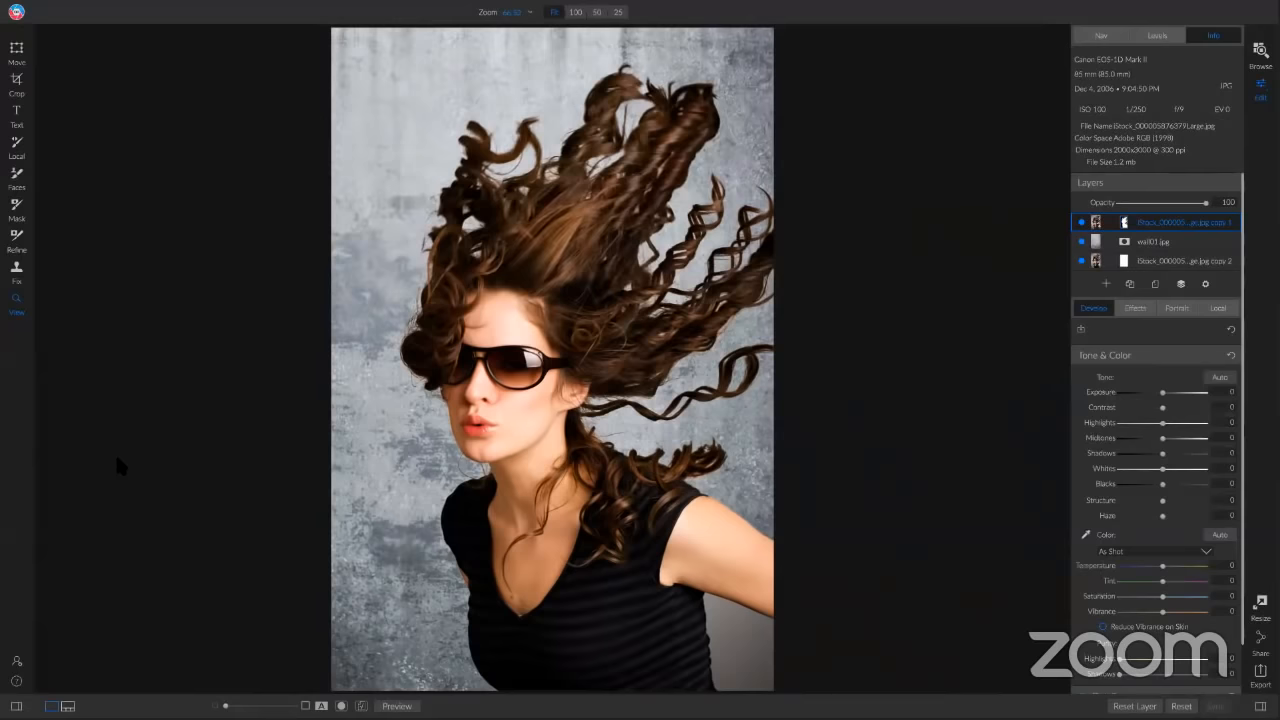
{"action": "left_click", "coordinate": [1219, 308]}
{"action": "left_click", "coordinate": [1124, 400]}
{"action": "scroll", "coordinate": [1117, 541], "scroll_direction": "down", "scroll_amount": 1}
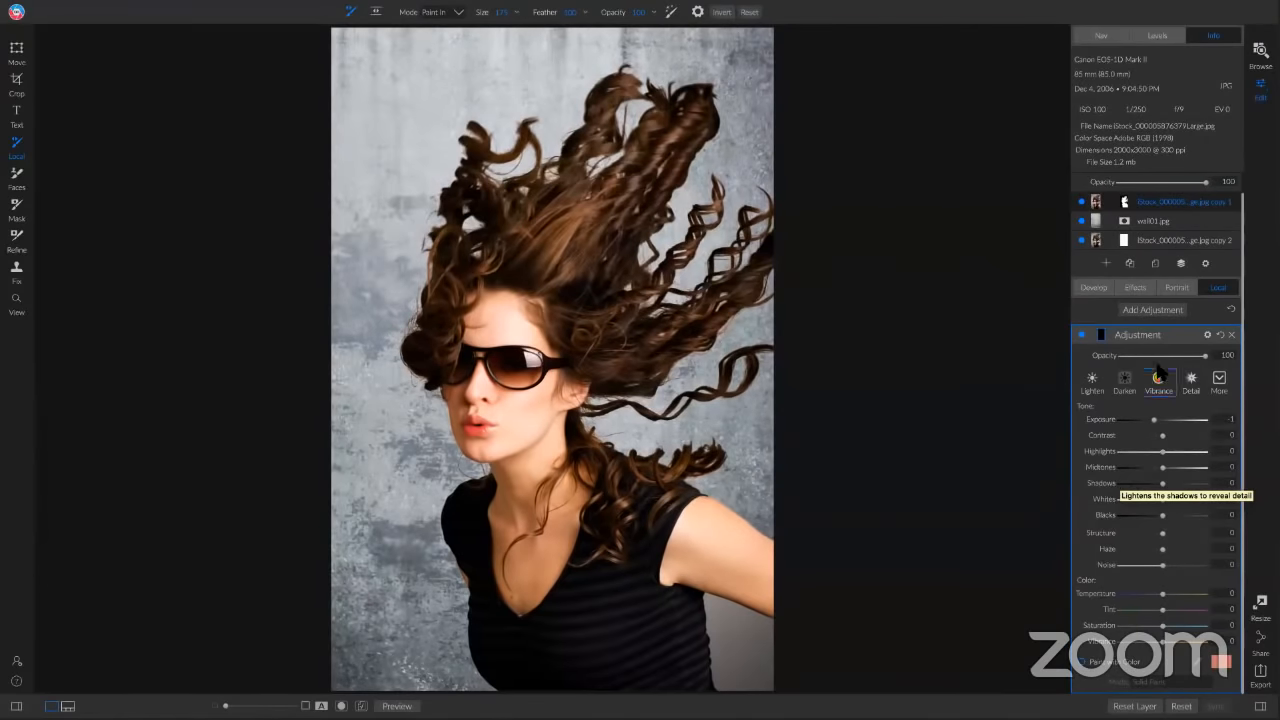
{"action": "left_click", "coordinate": [1141, 287]}
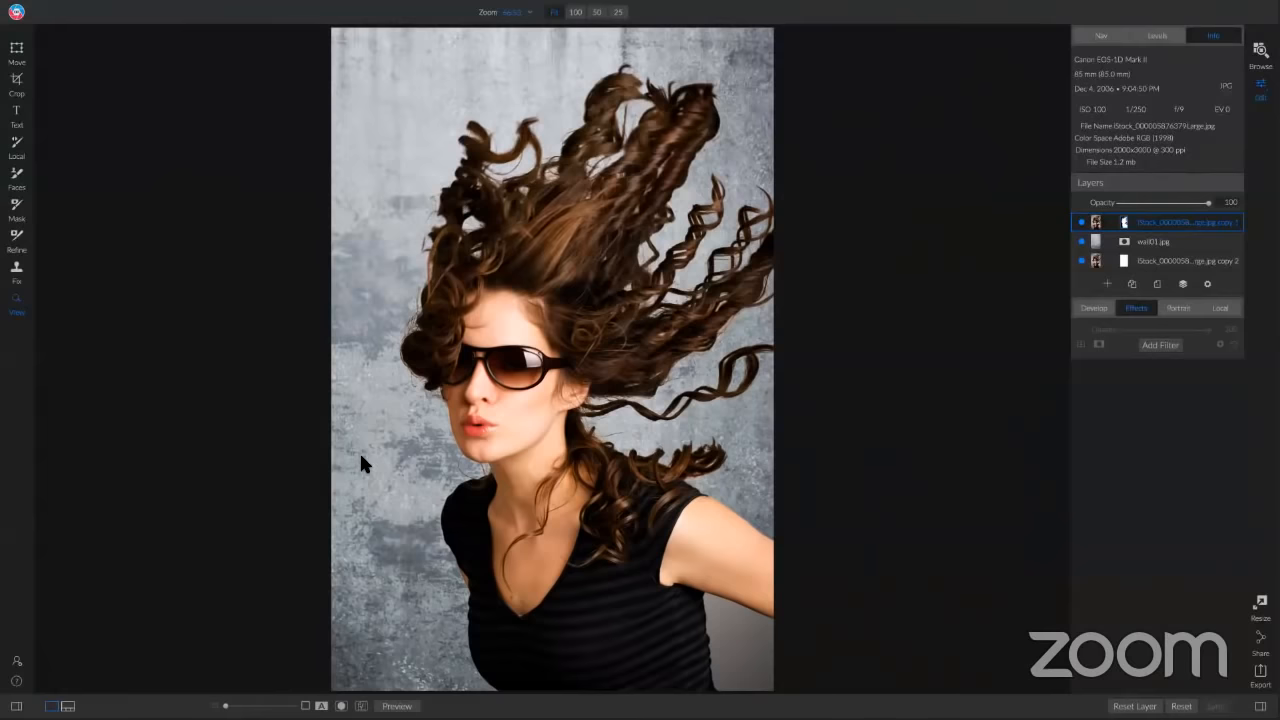
Add a Dynamic Contrast filter to the wall01.jpg layer, and check its effect by toggling it and comparing with the portrait layer's effects
{"action": "left_click", "coordinate": [1185, 244]}
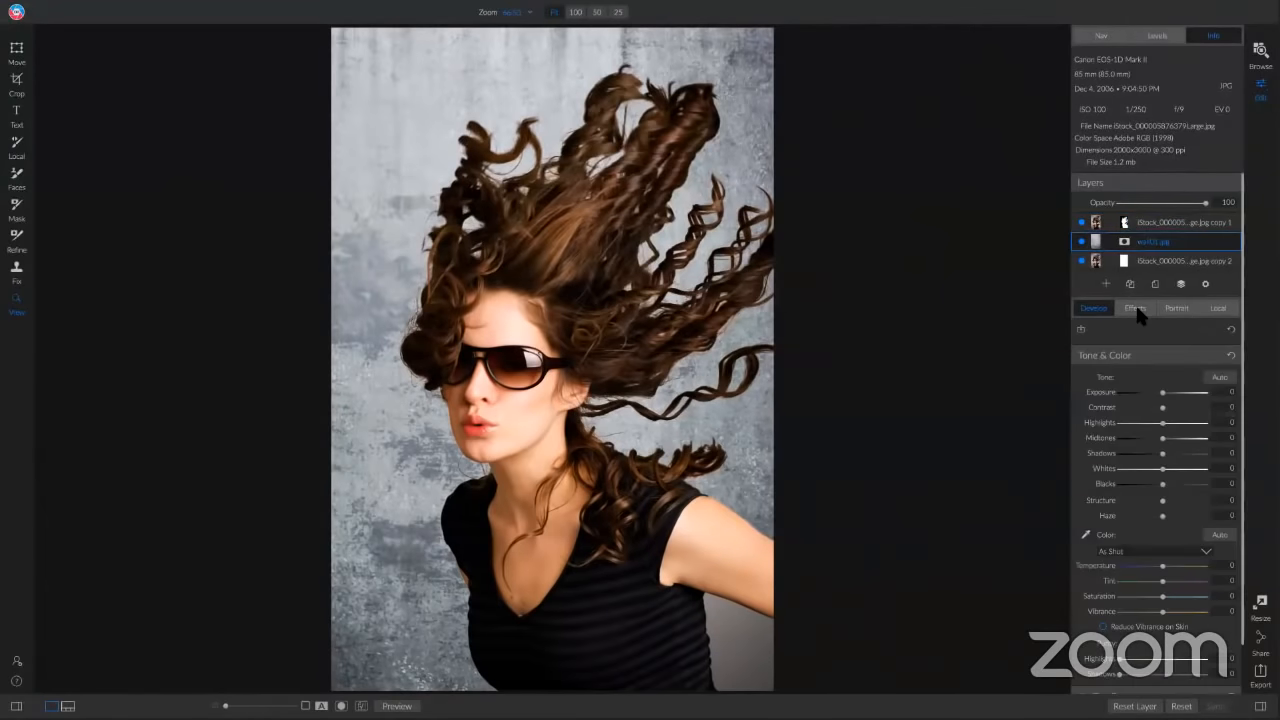
{"action": "left_click", "coordinate": [1158, 346]}
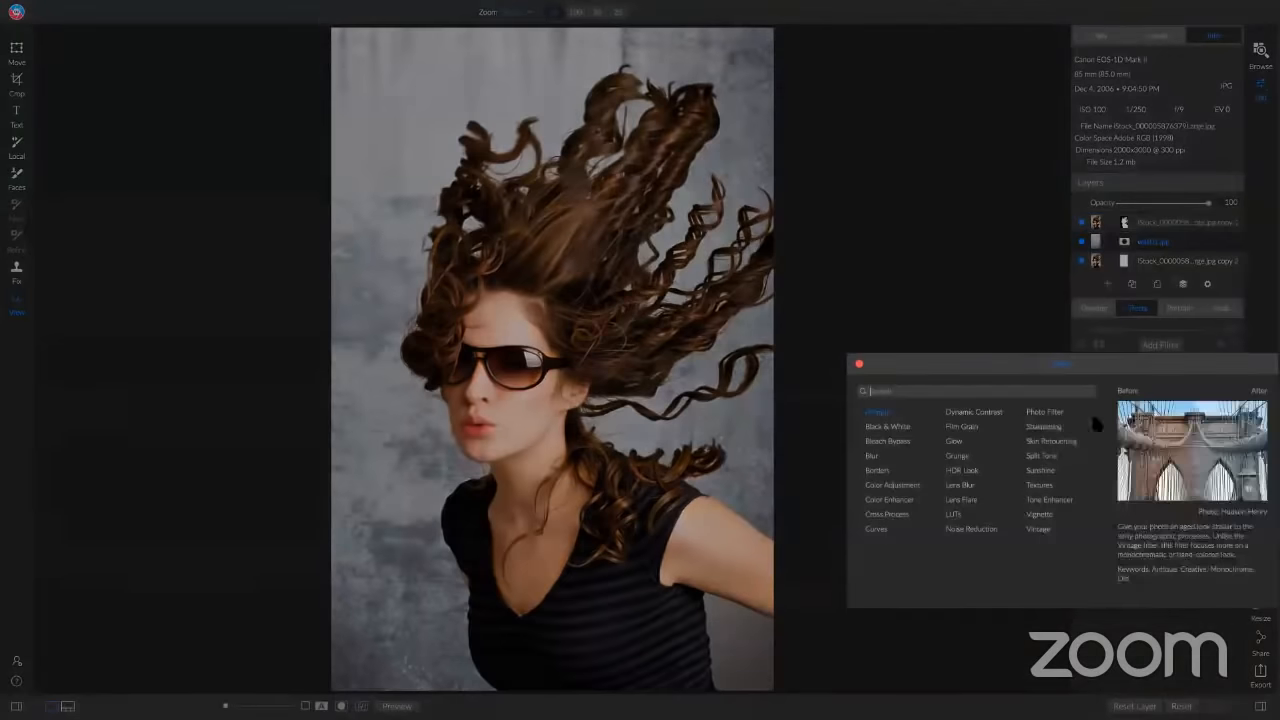
{"action": "left_click", "coordinate": [975, 411]}
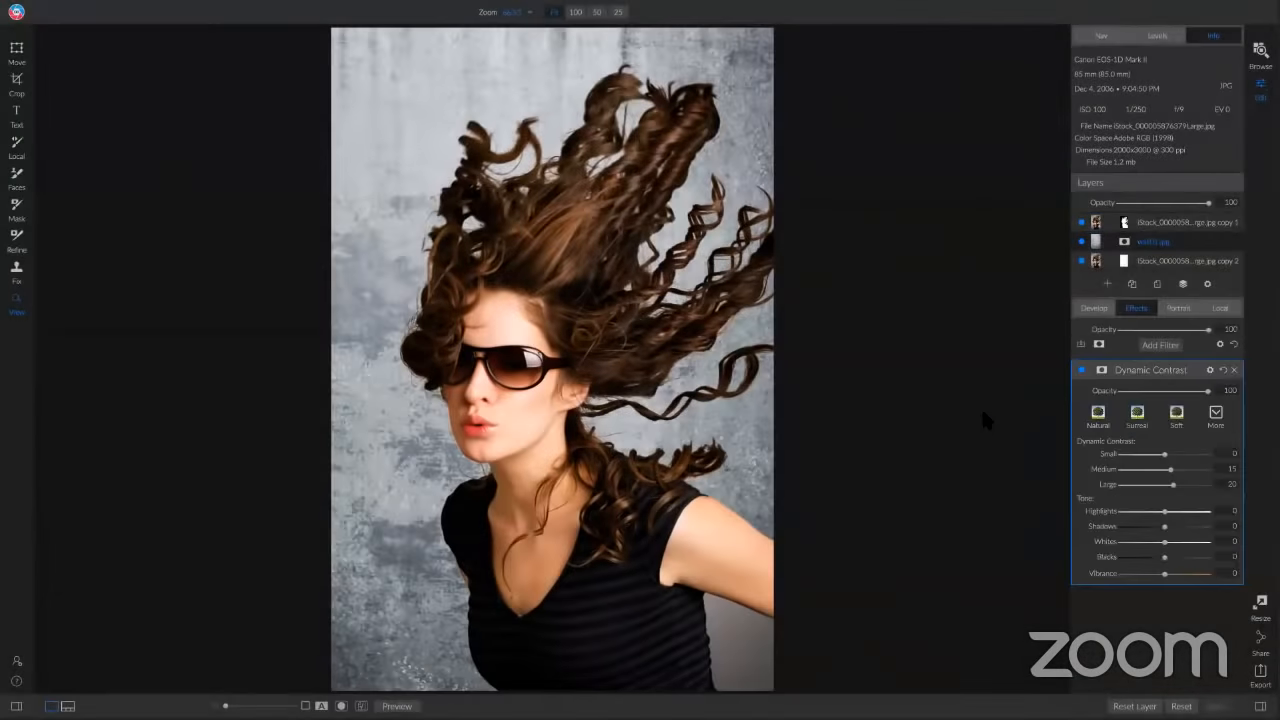
{"action": "left_click", "coordinate": [1081, 371]}
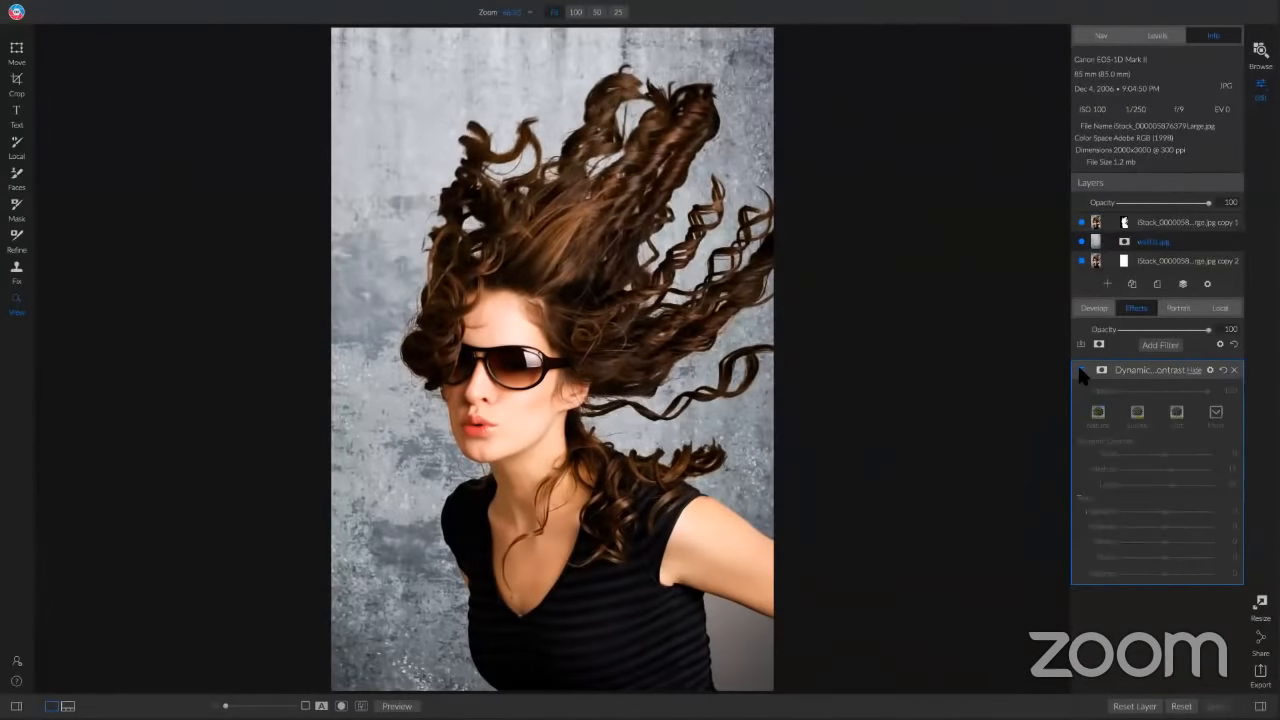
{"action": "left_click", "coordinate": [1081, 371]}
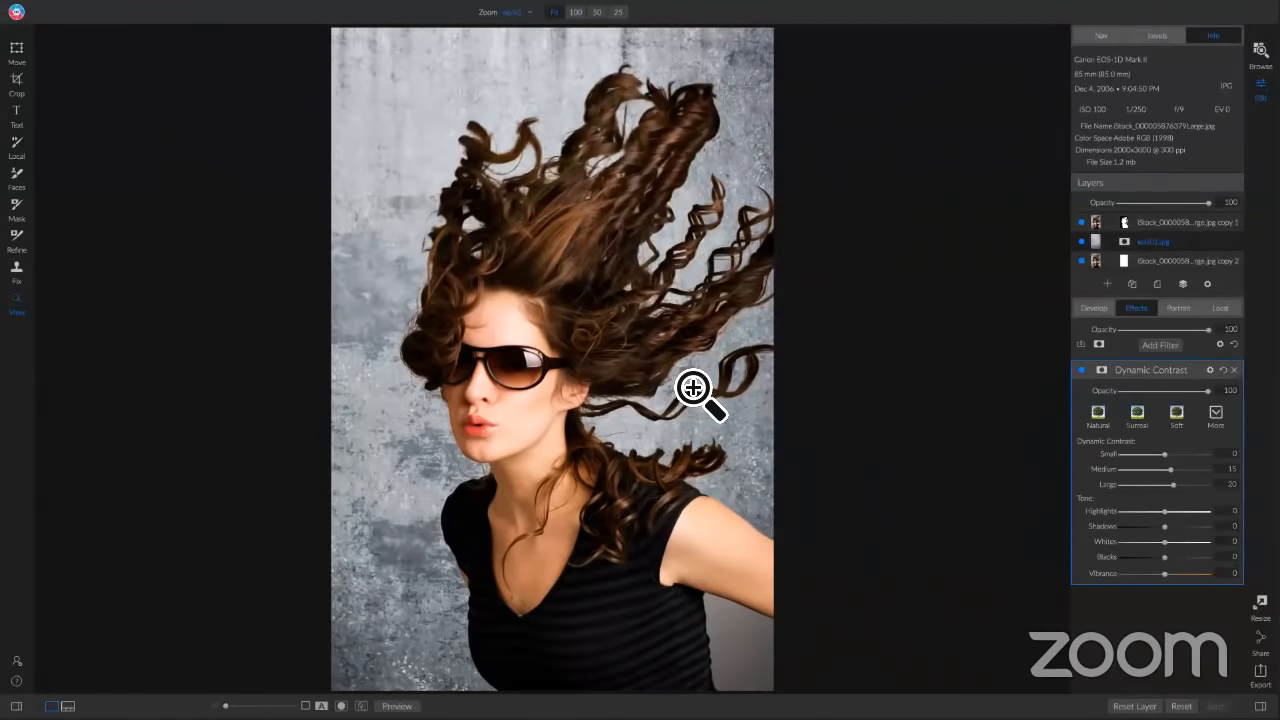
{"action": "left_click", "coordinate": [1166, 220]}
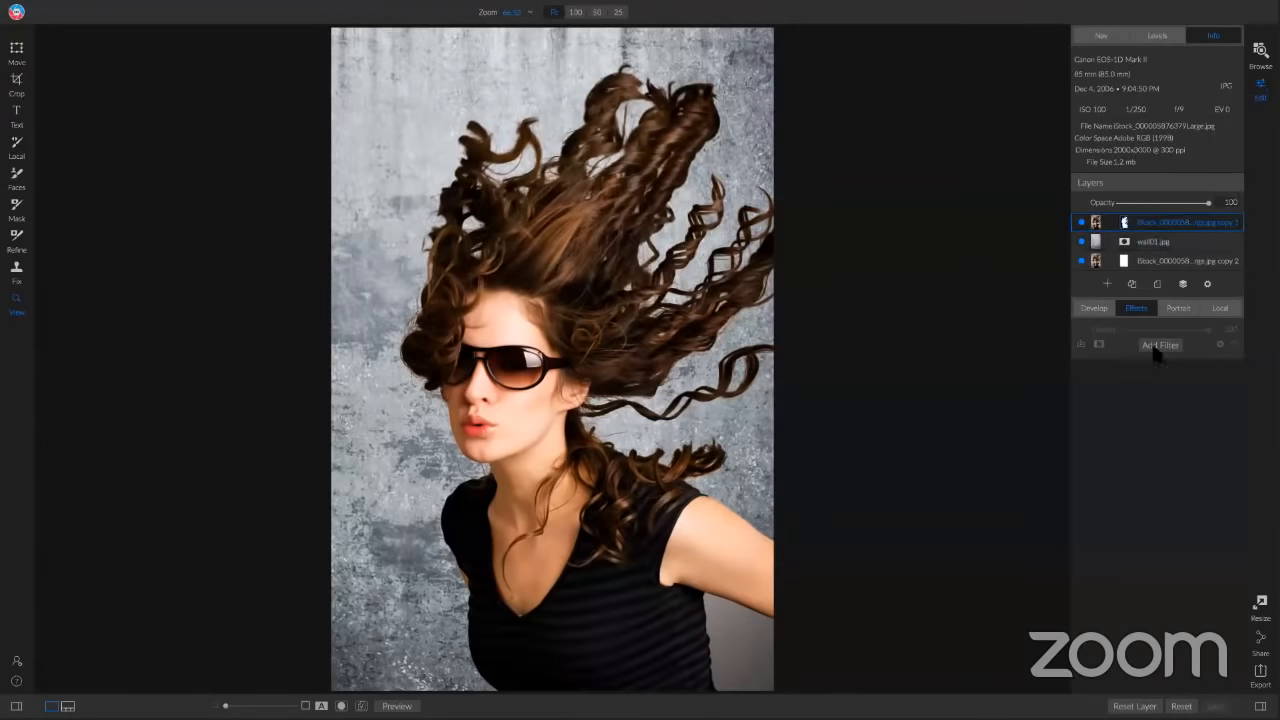
{"action": "left_click", "coordinate": [1188, 245]}
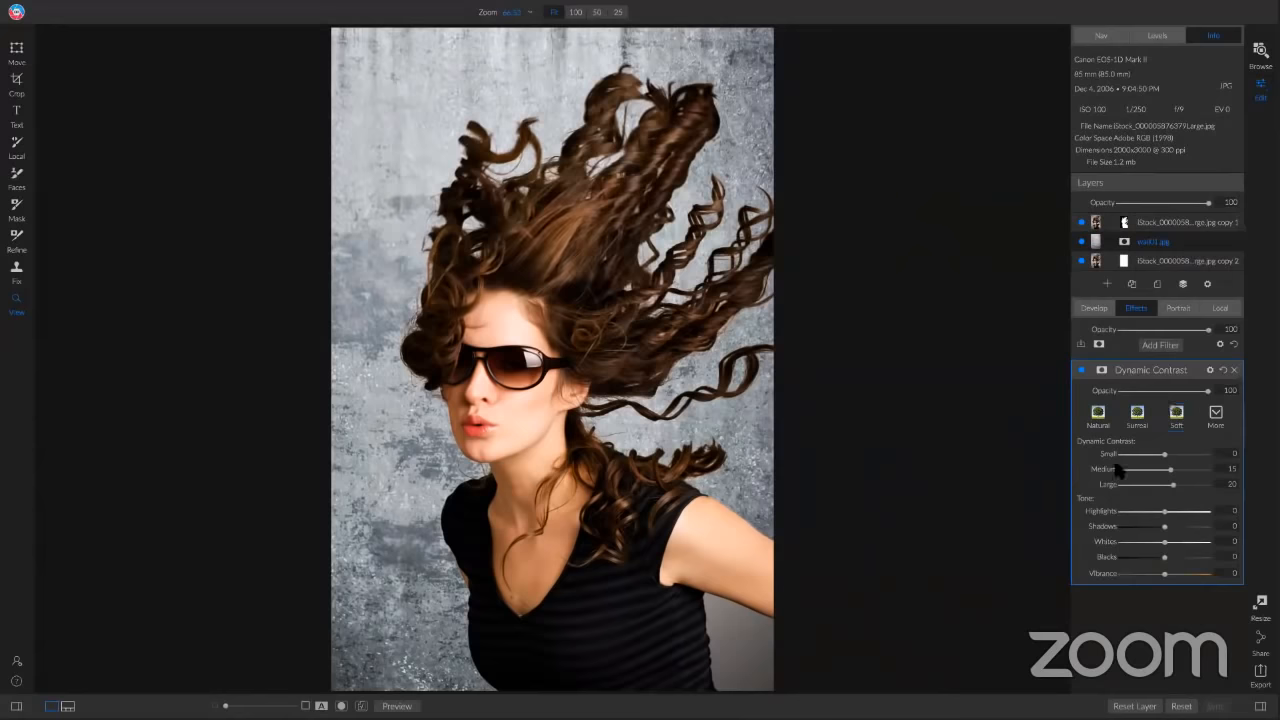